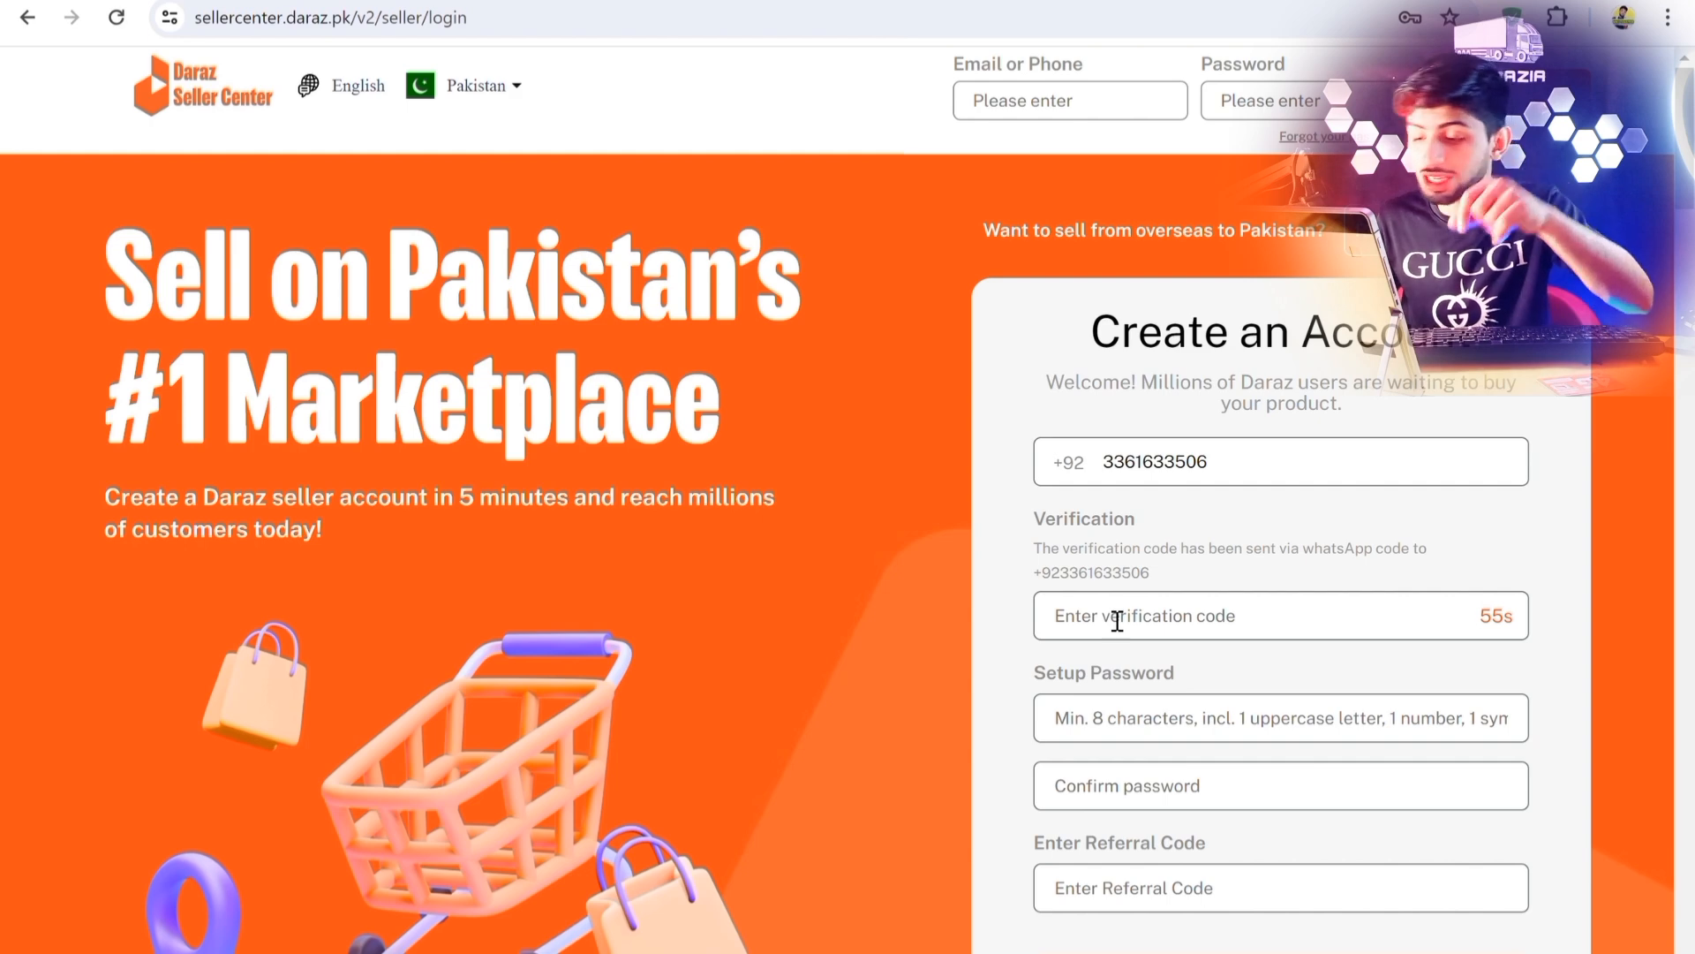
Enter the new account password and repeat it in the password confirmation field of the seller registration form.
scroll(1117, 621, "down", 1)
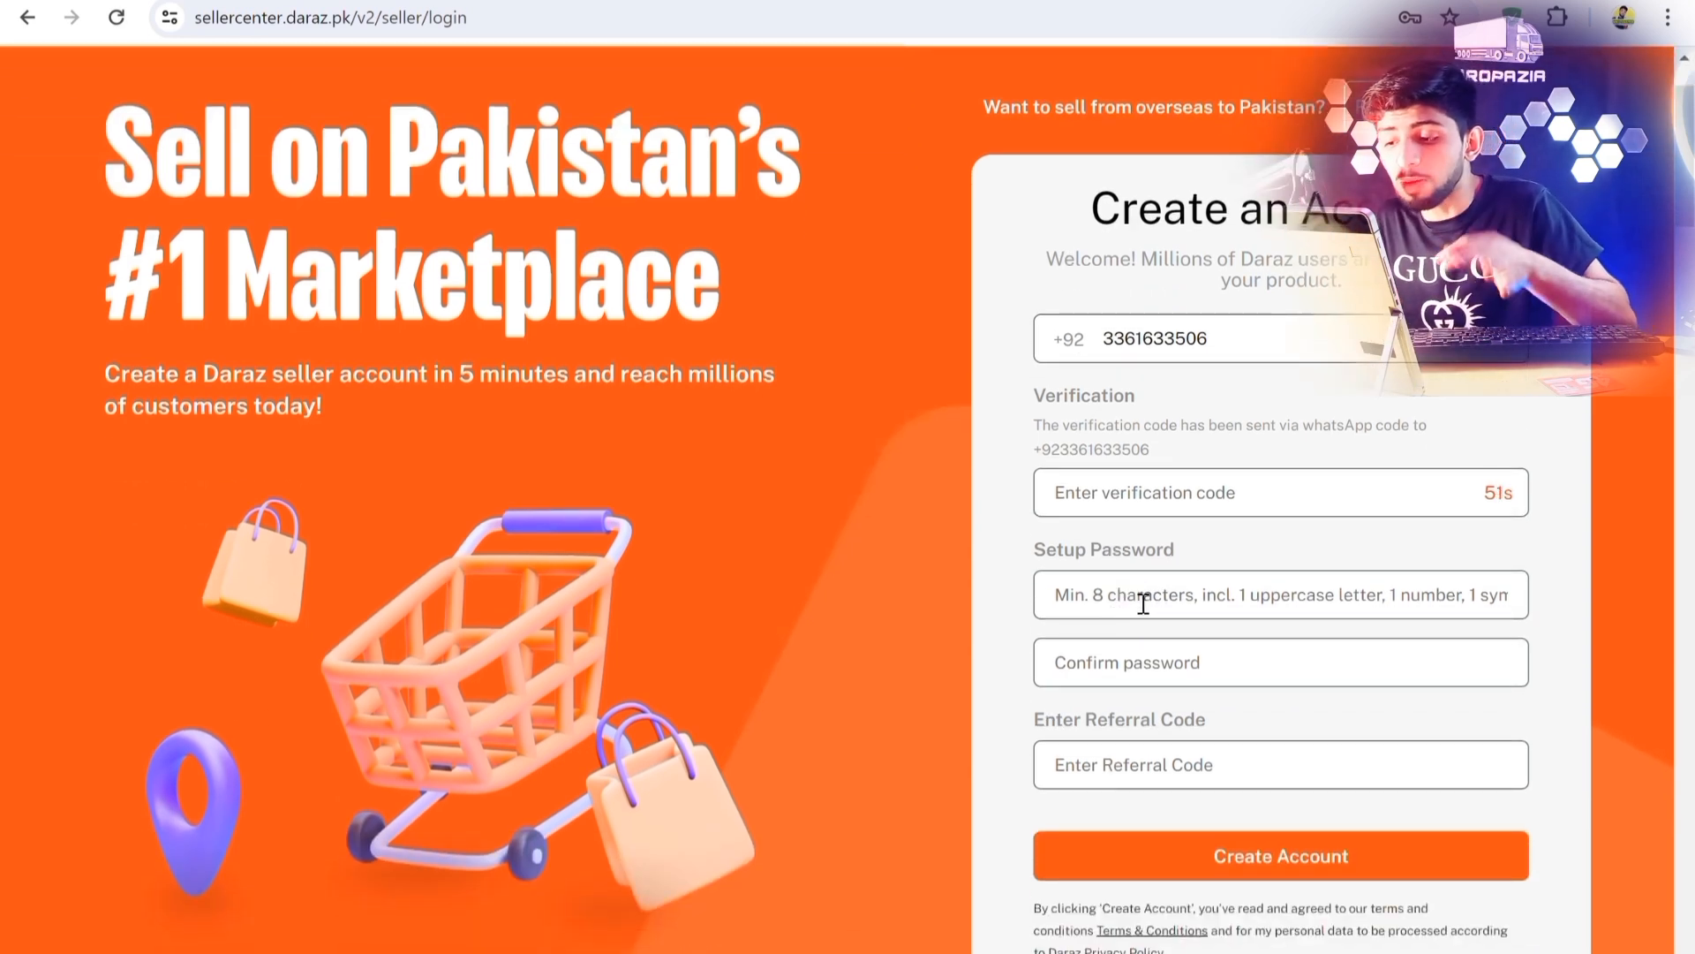
left_click(1142, 605)
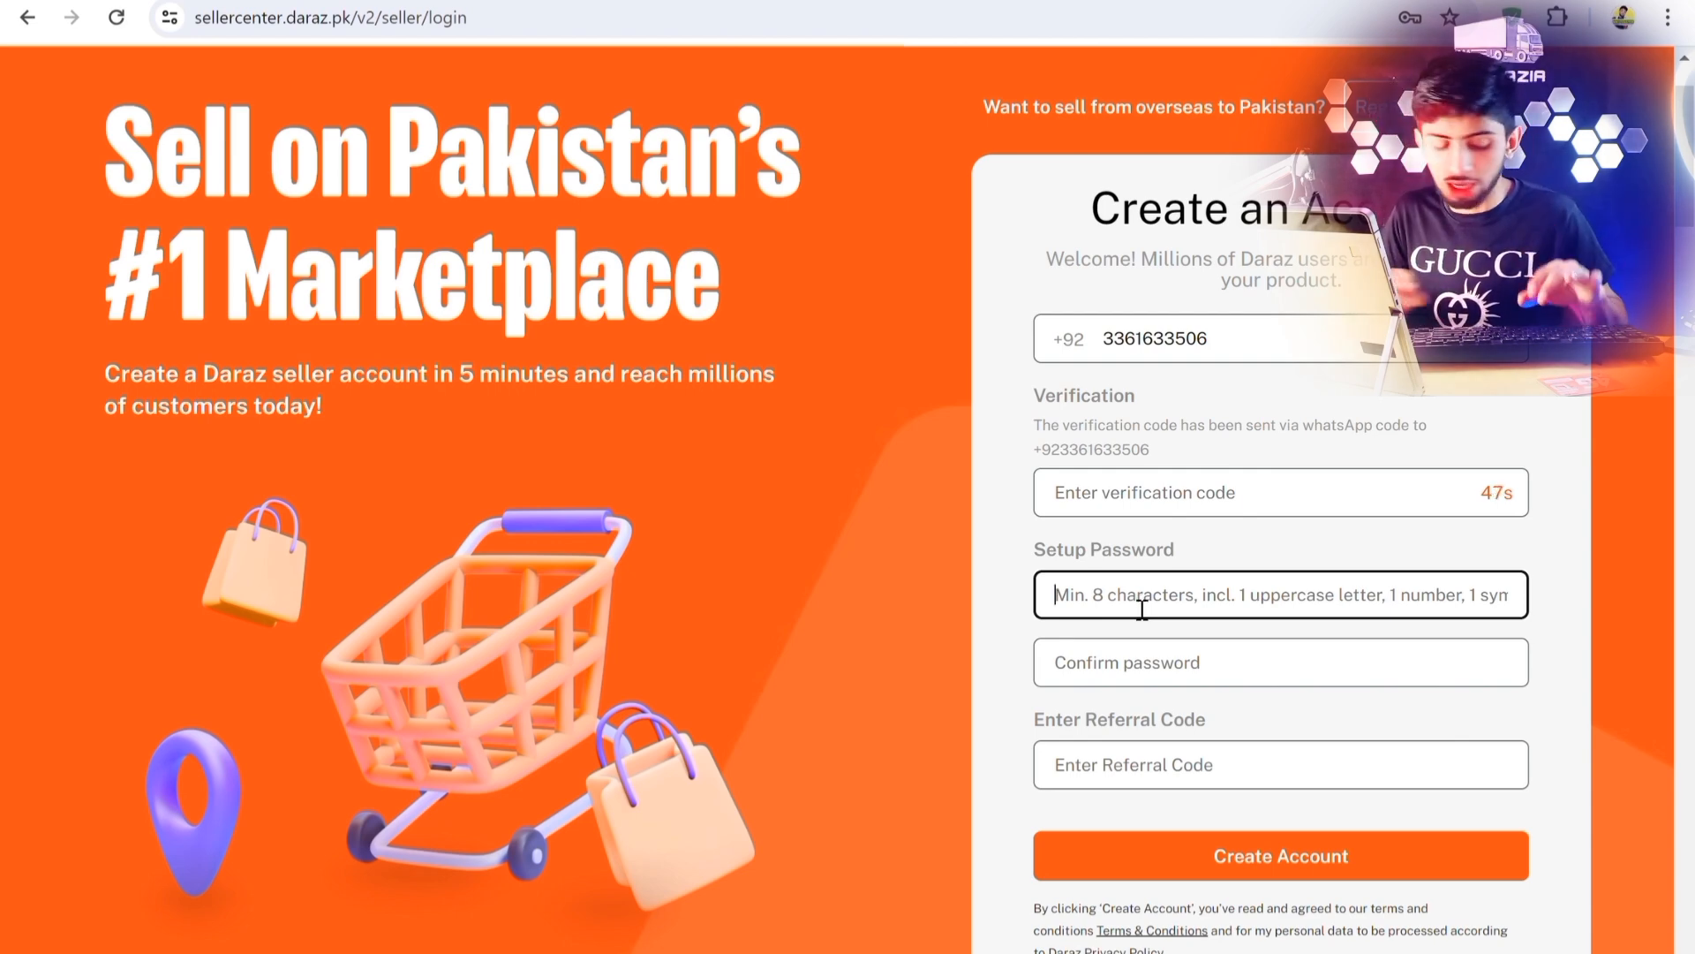
type("••••••••")
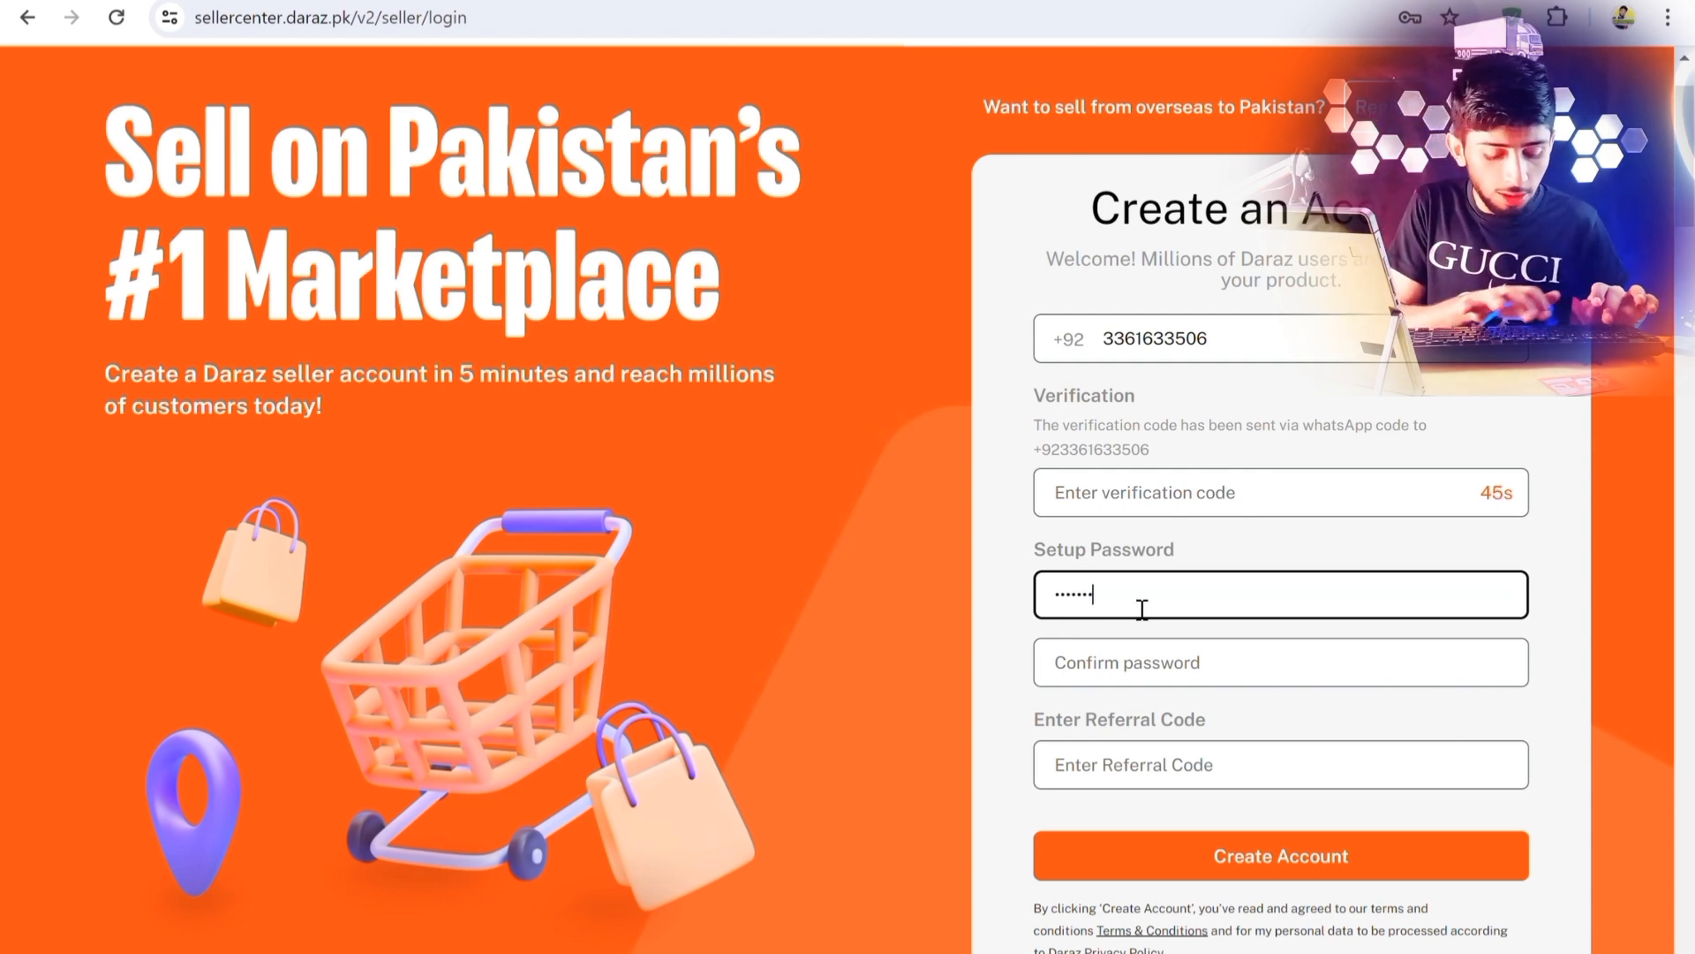
type("•••")
left_click(1095, 684)
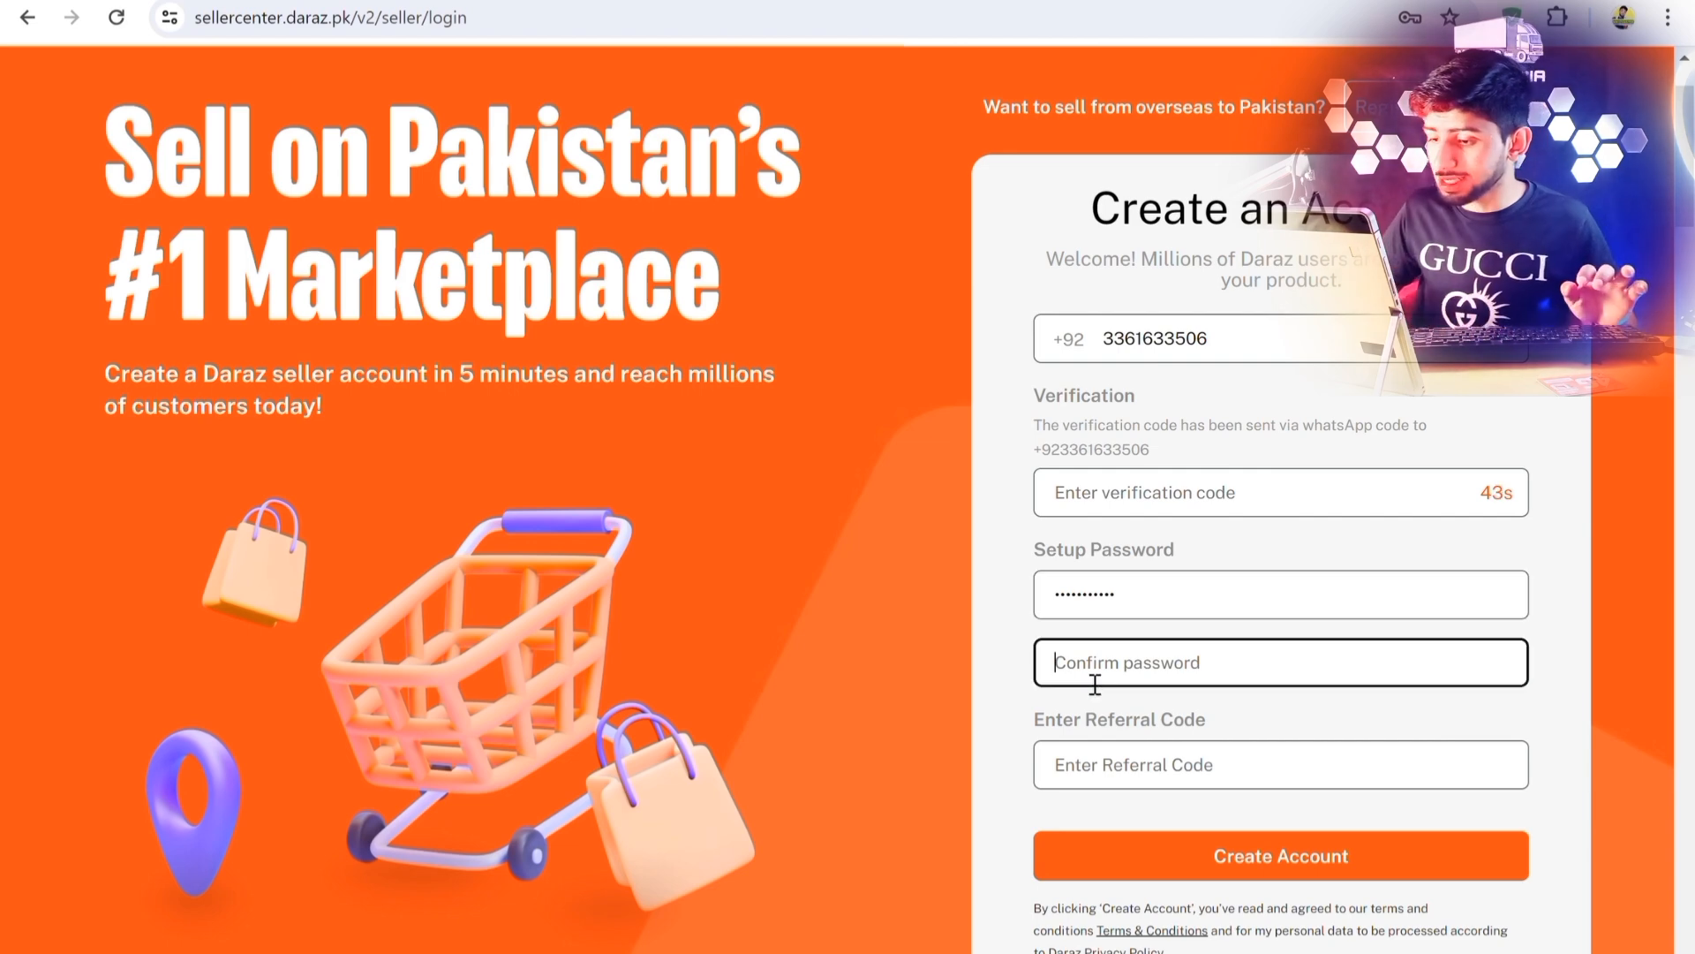
type("••••••••")
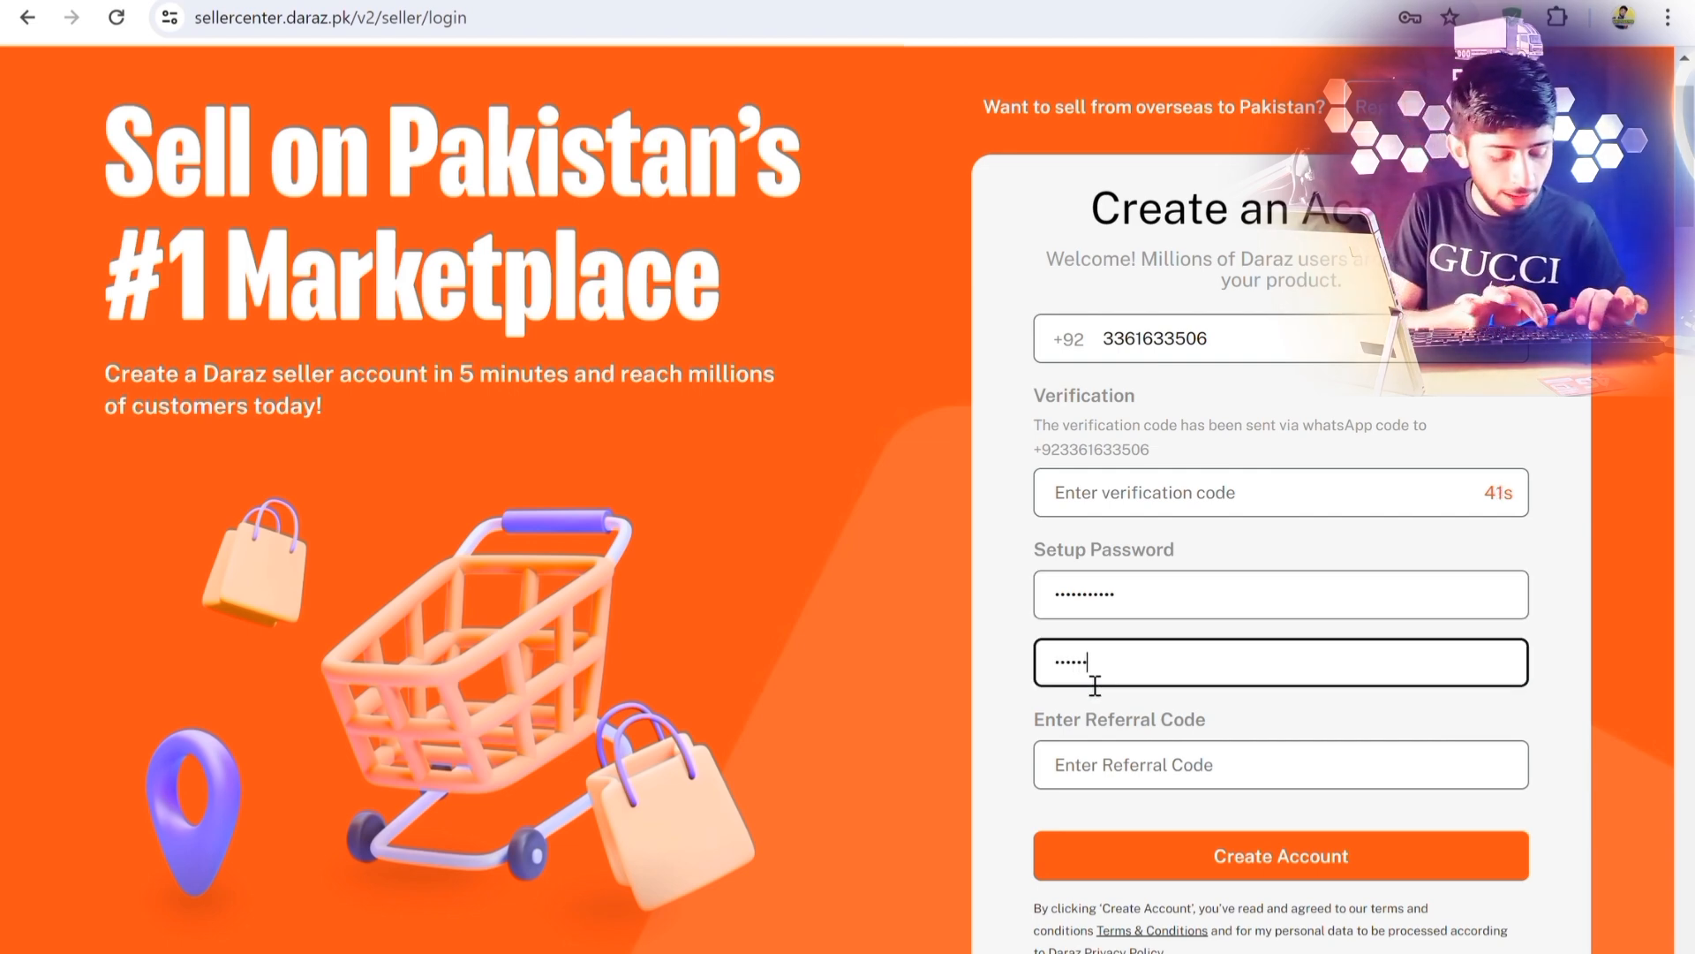
type("•••")
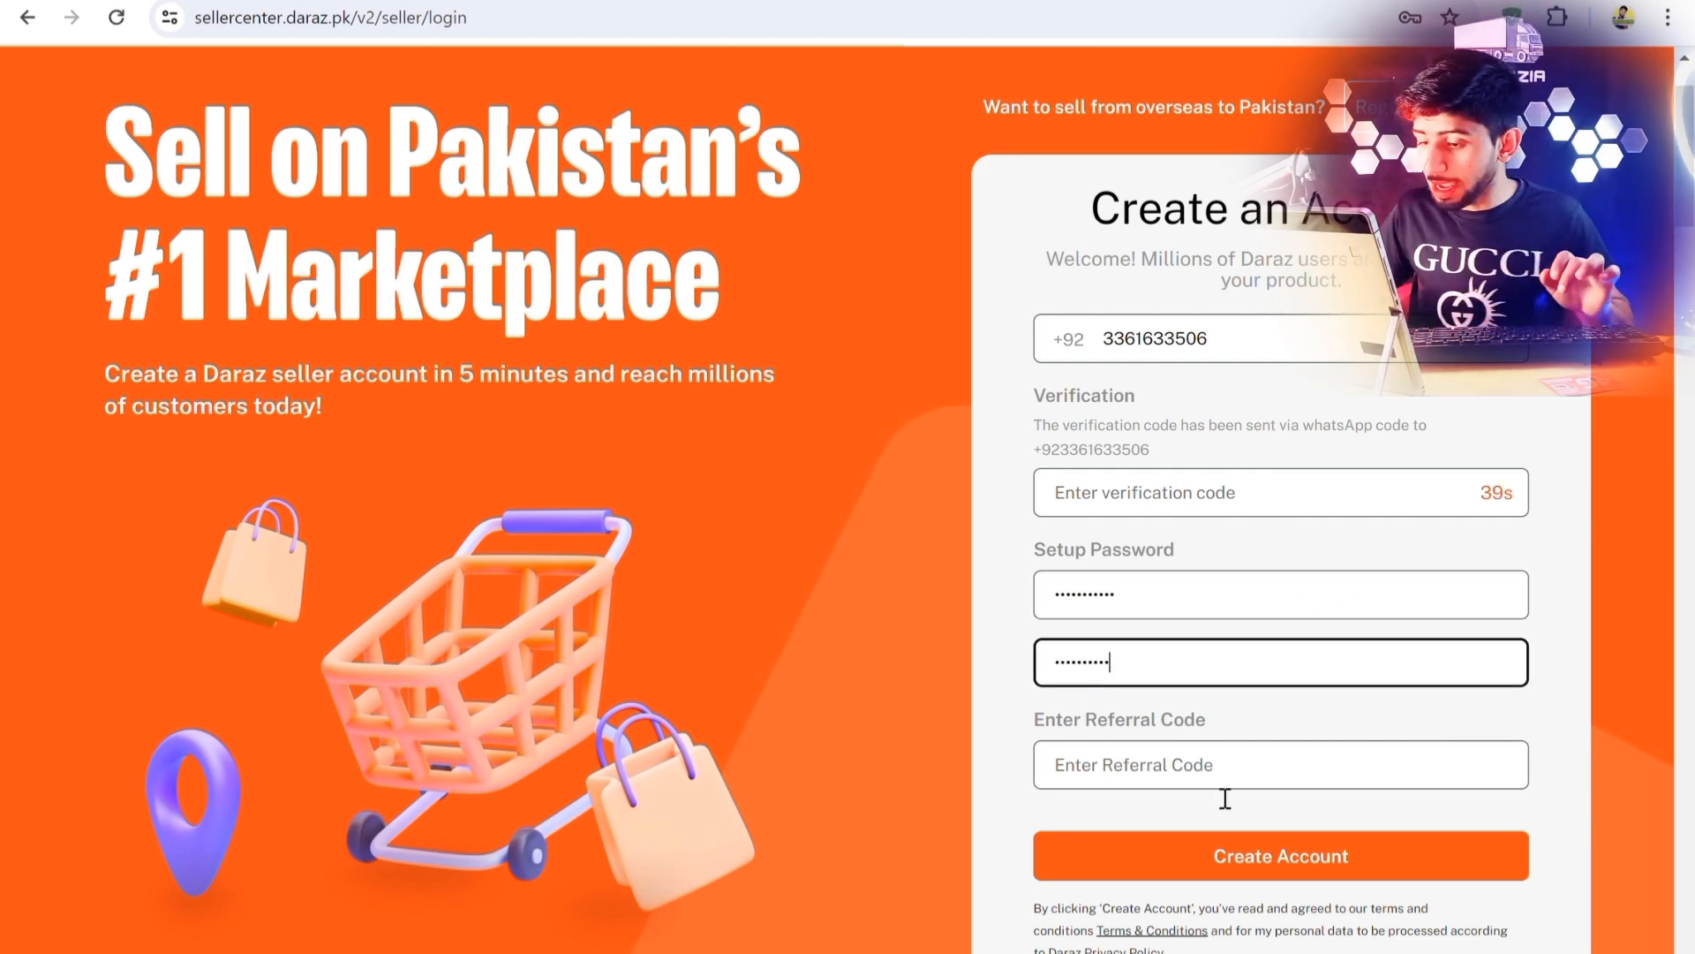
Leave the referral code empty and submit the registration form to create the seller account.
left_click(1193, 786)
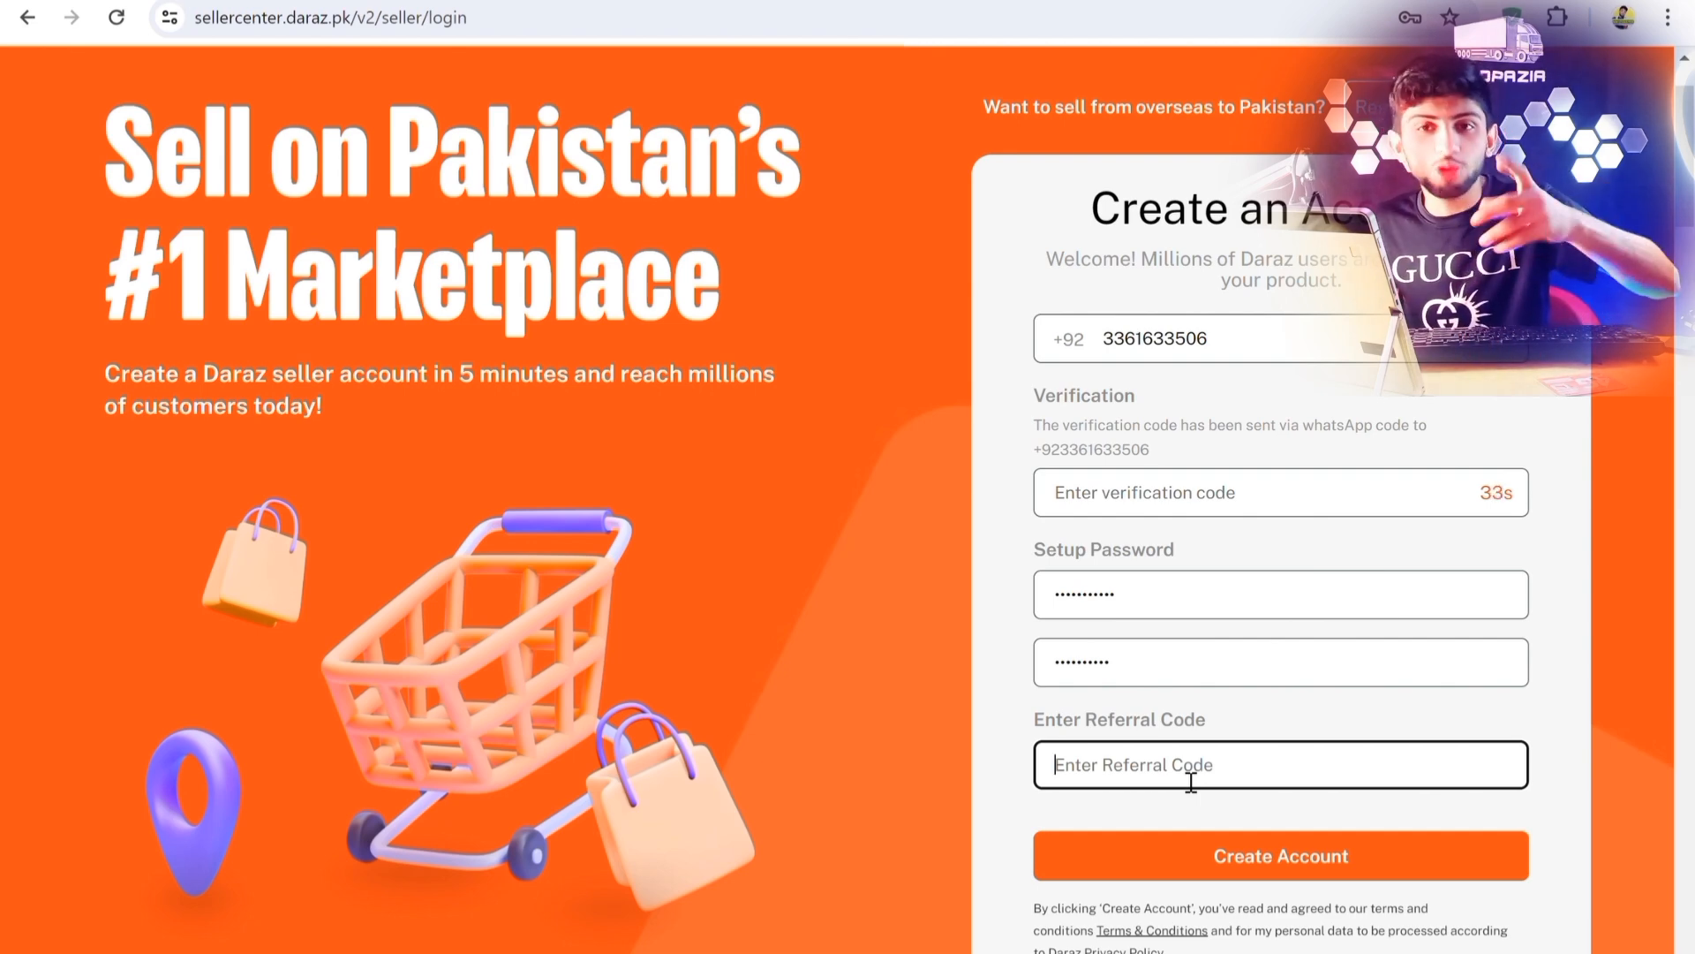
left_click(1082, 514)
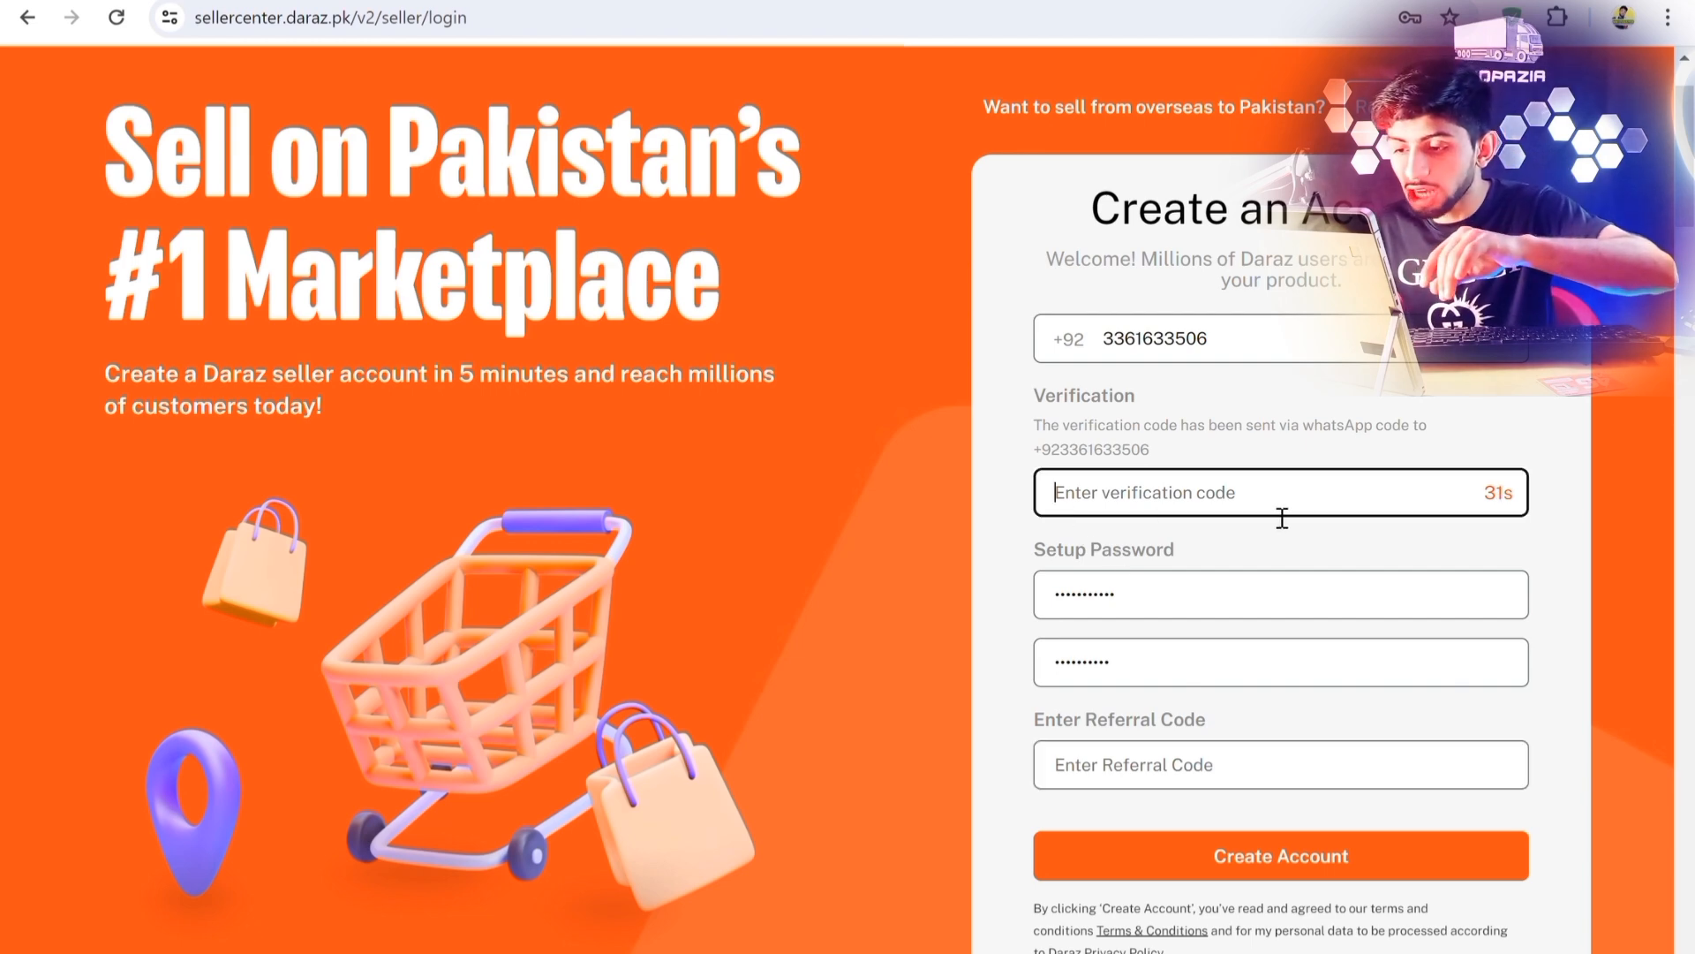
left_click(1248, 870)
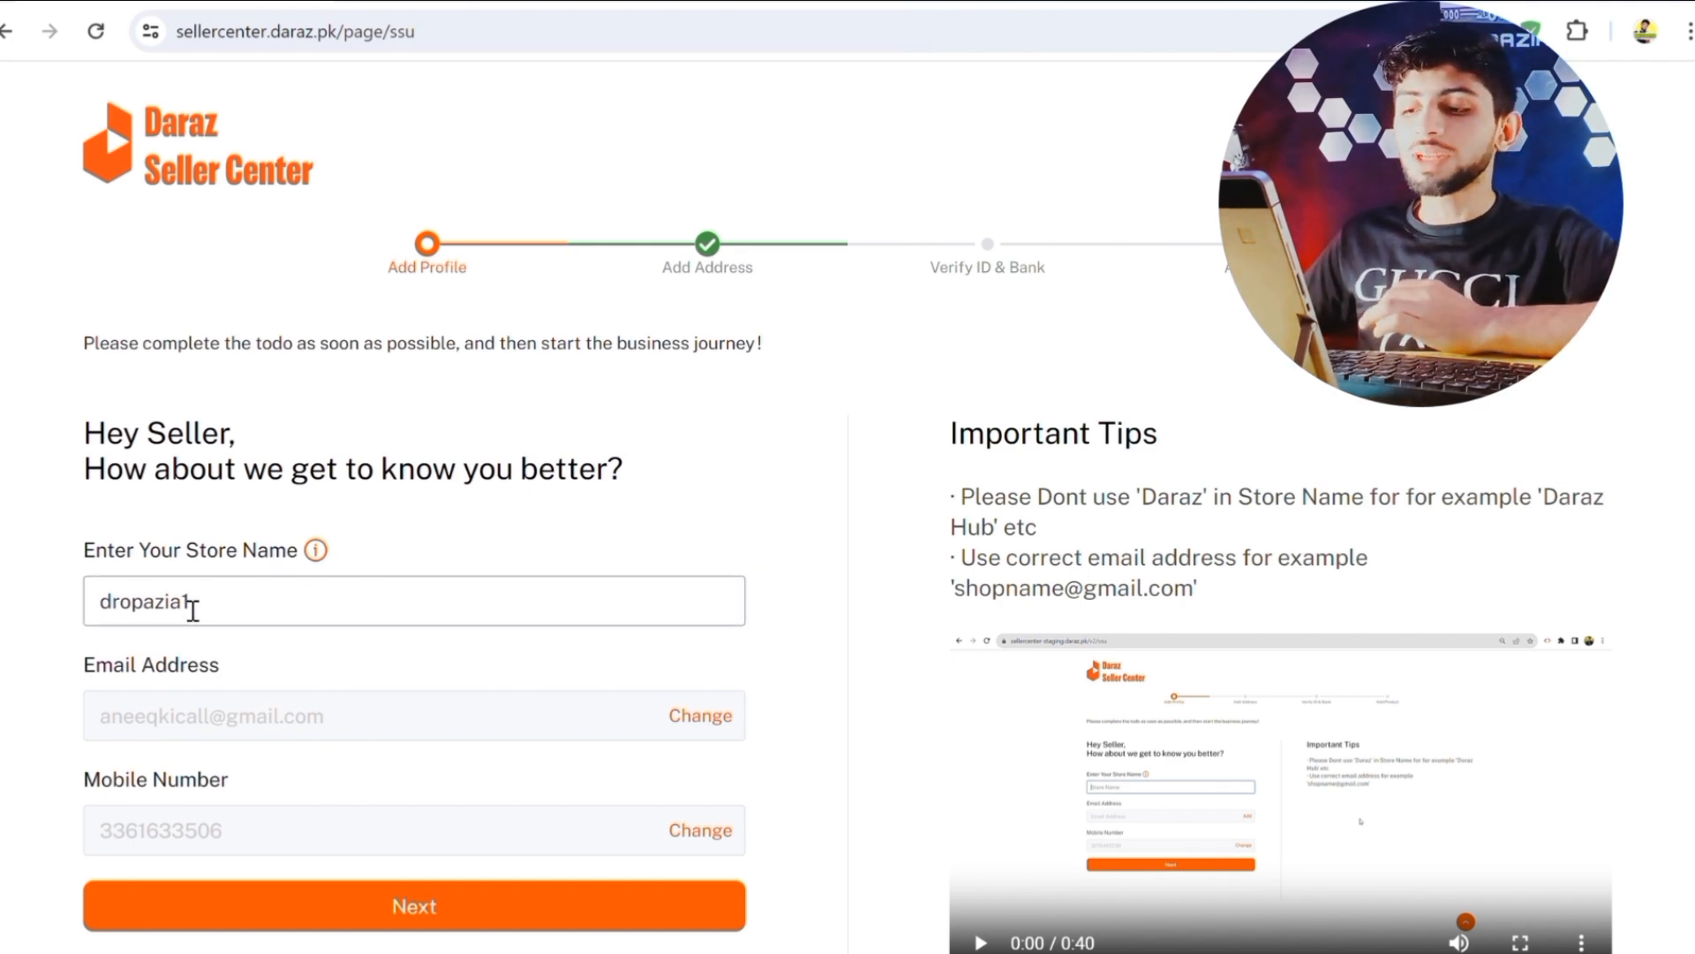
Accept the profile with store name dropazia1, and proceed past the store address with the pickup and return options enabled.
scroll(192, 609, "down", 2)
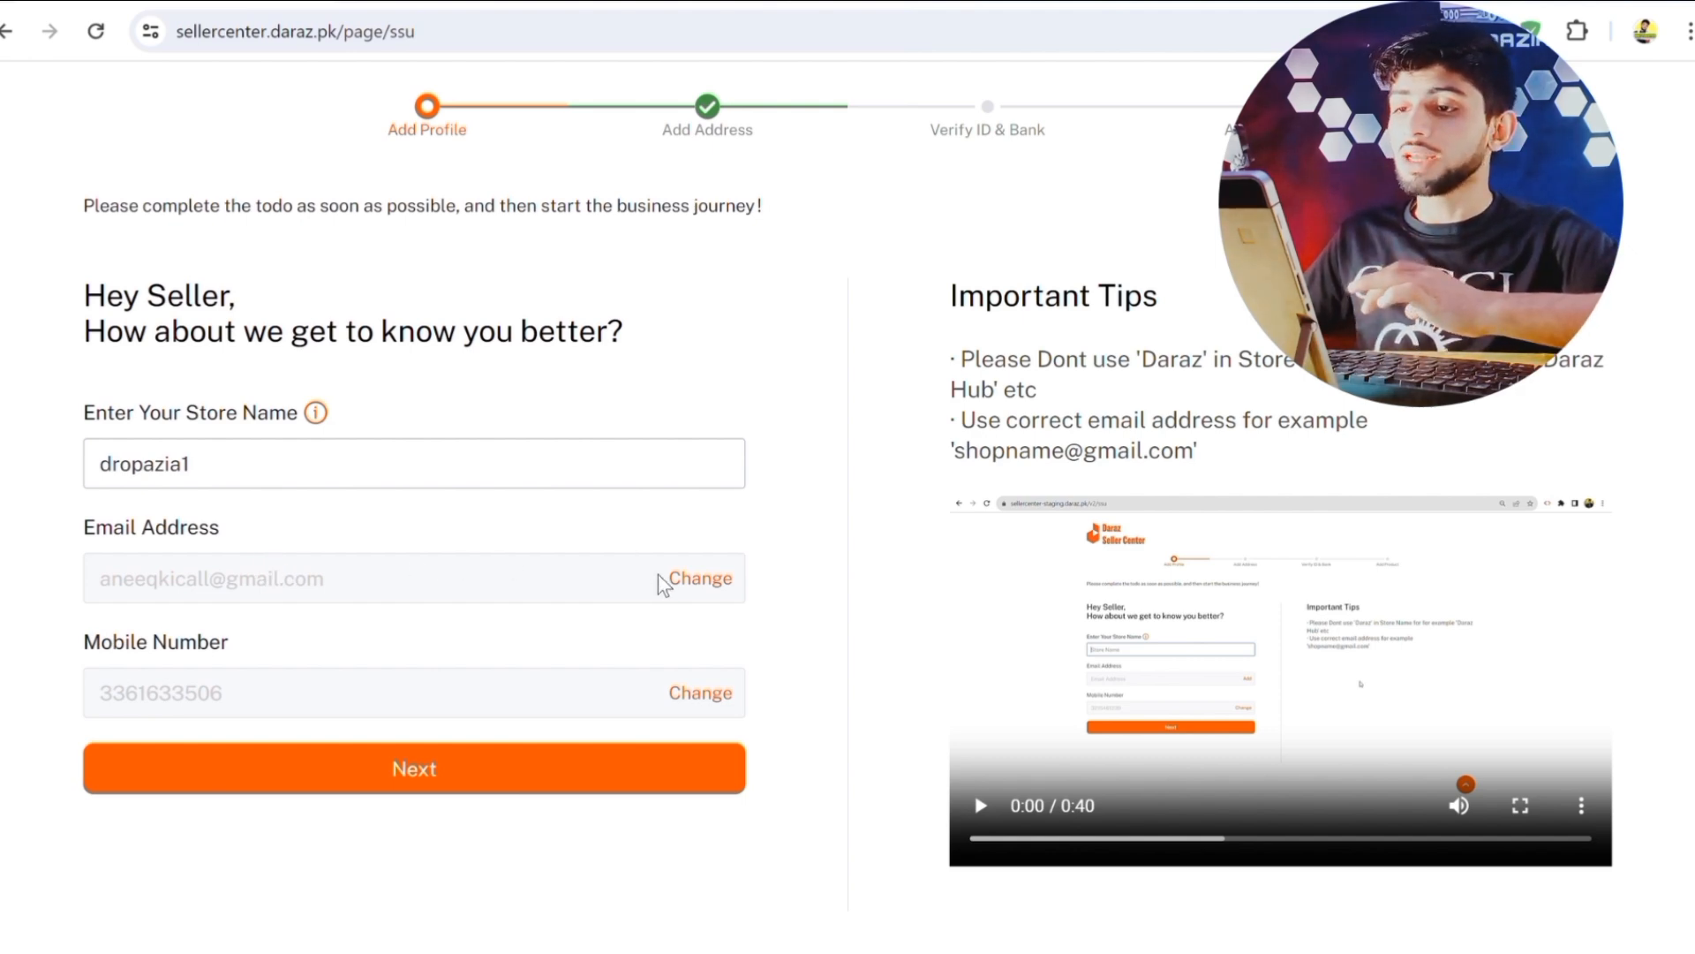
left_click(456, 785)
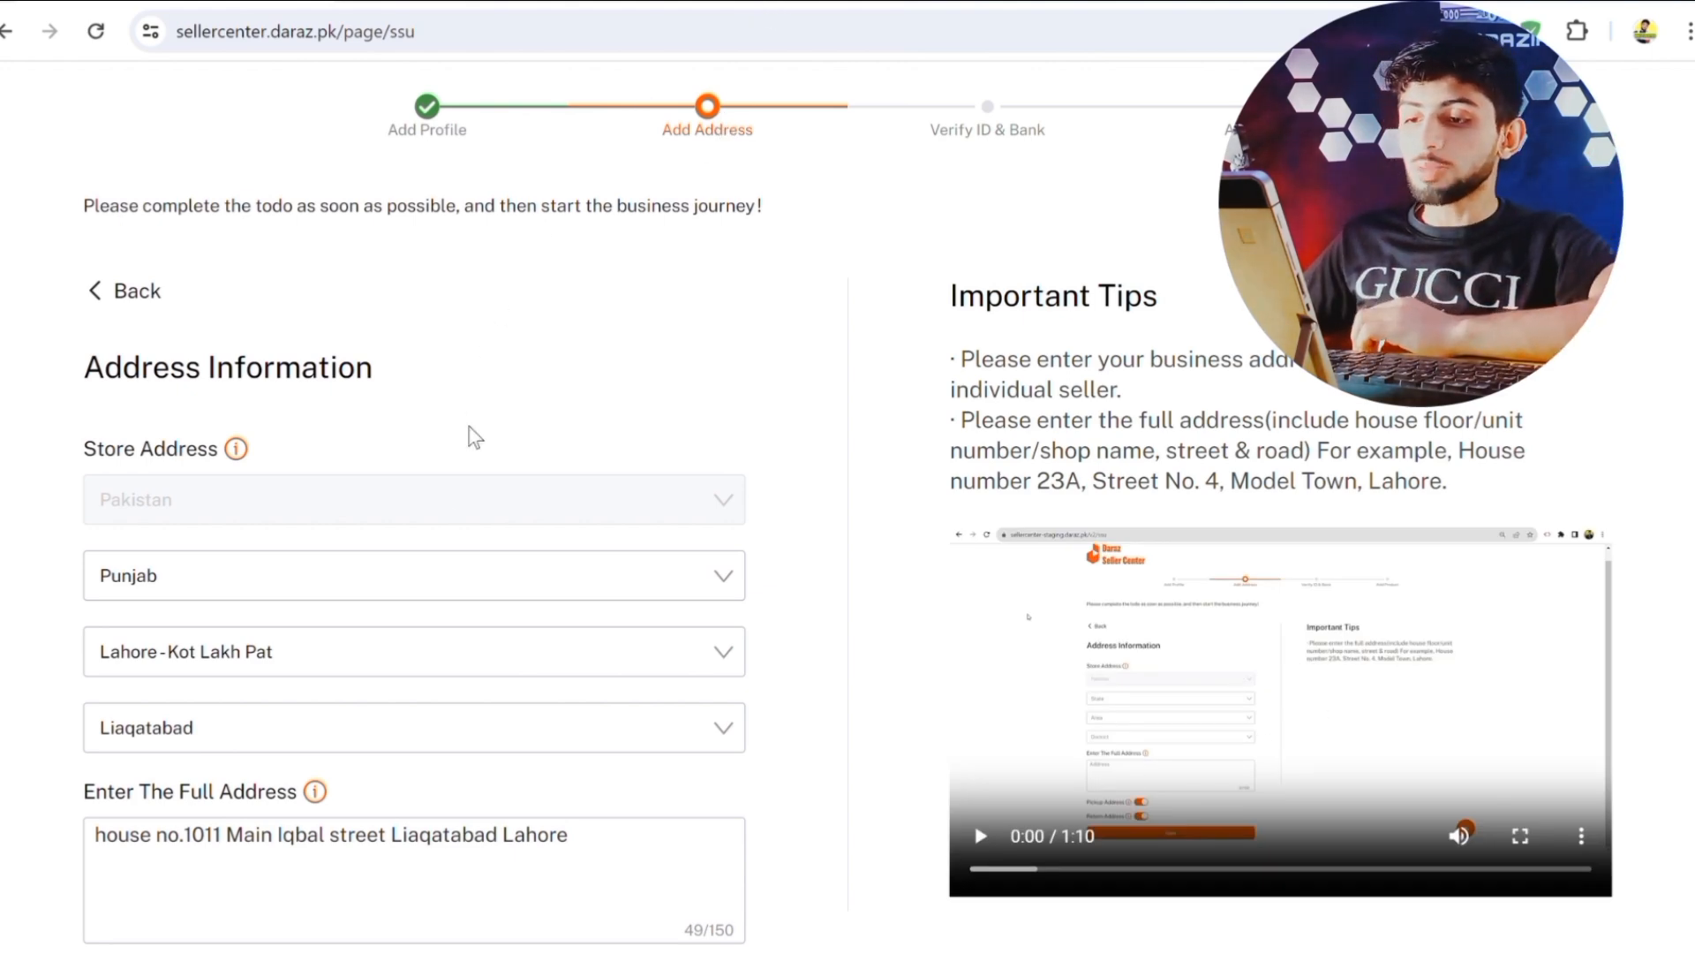
scroll(362, 565, "down", 2)
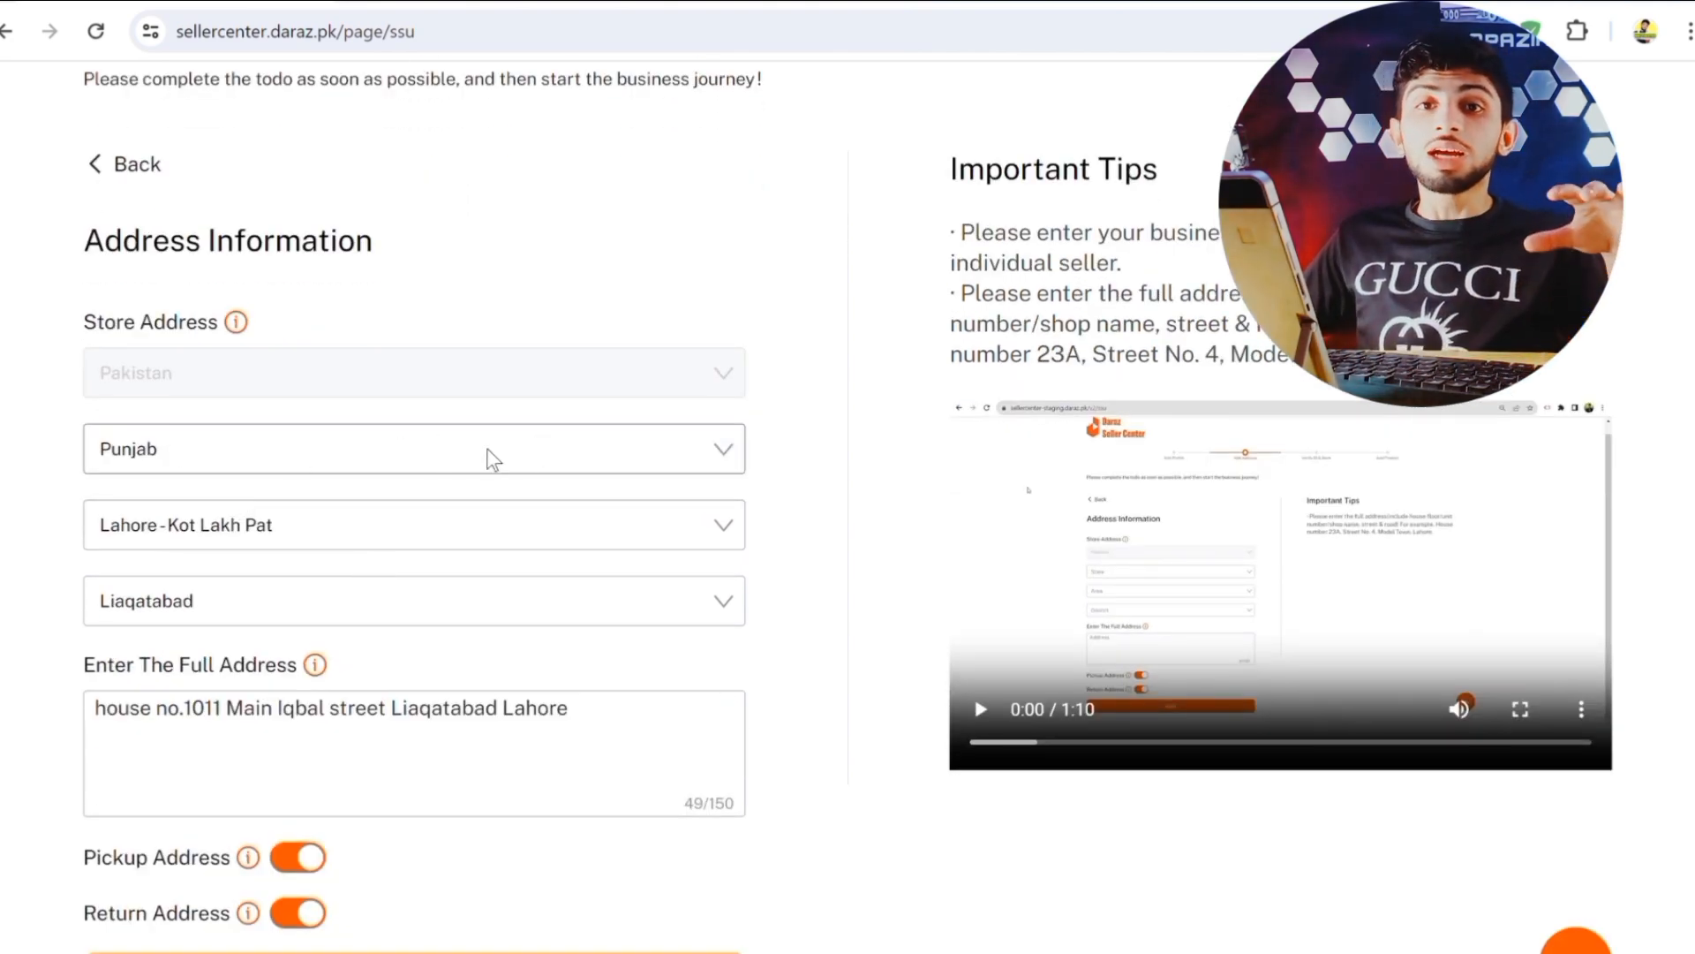
scroll(313, 505, "down", 1)
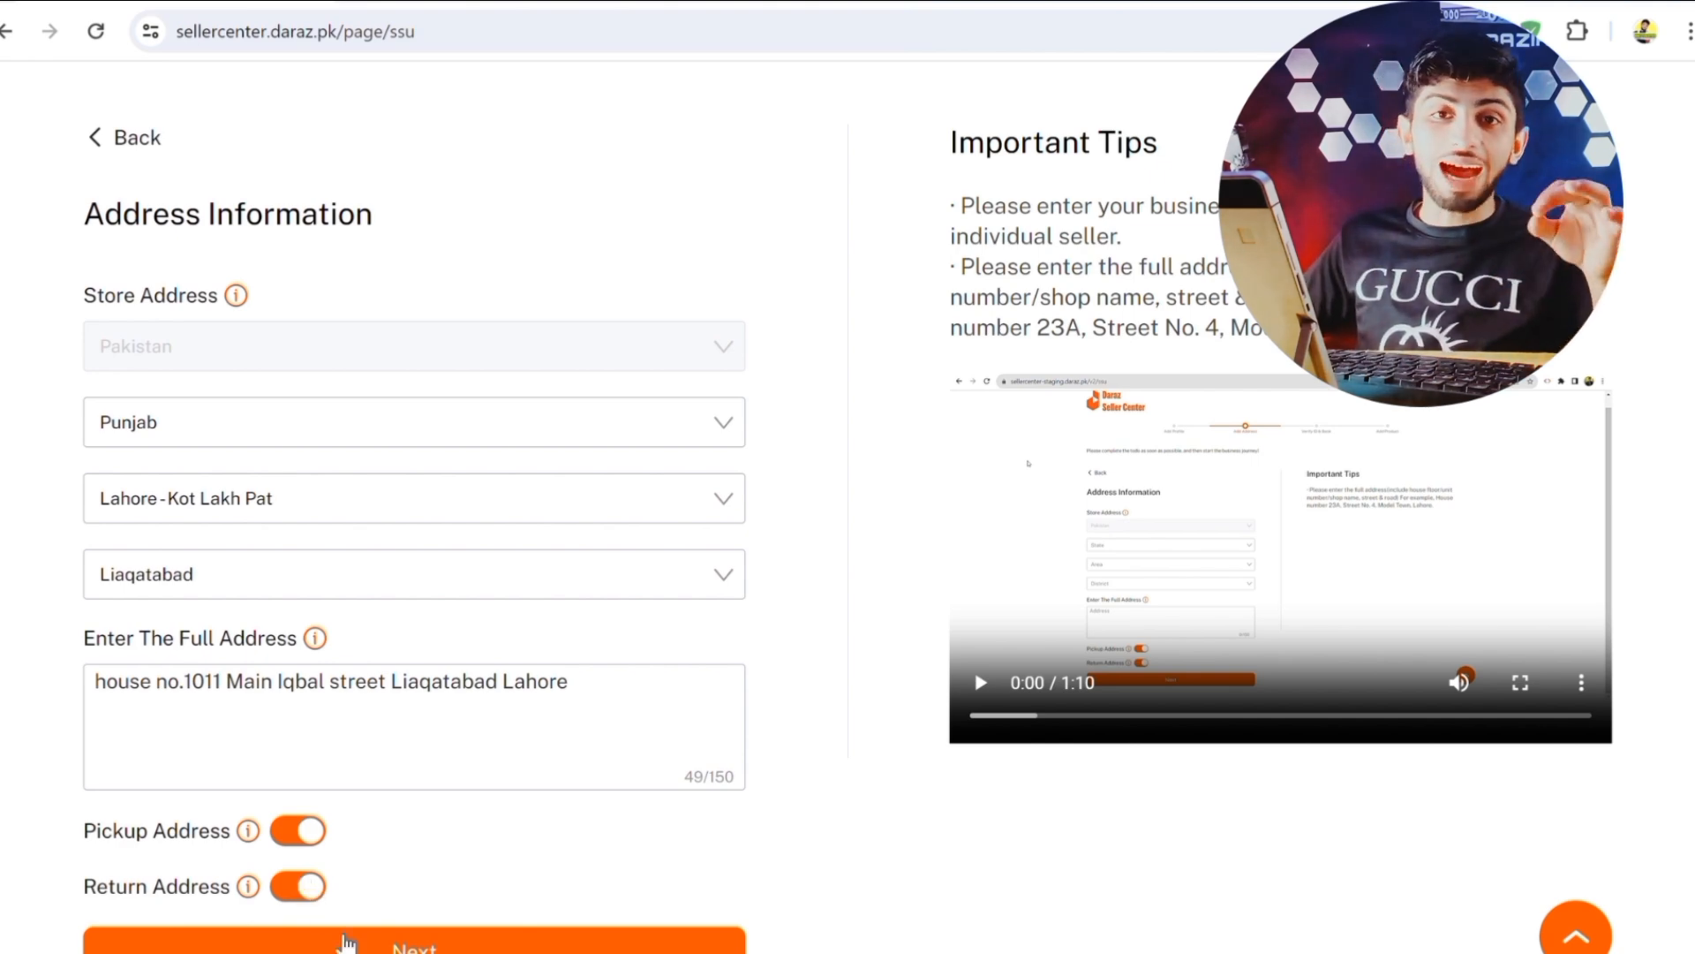
left_click(371, 946)
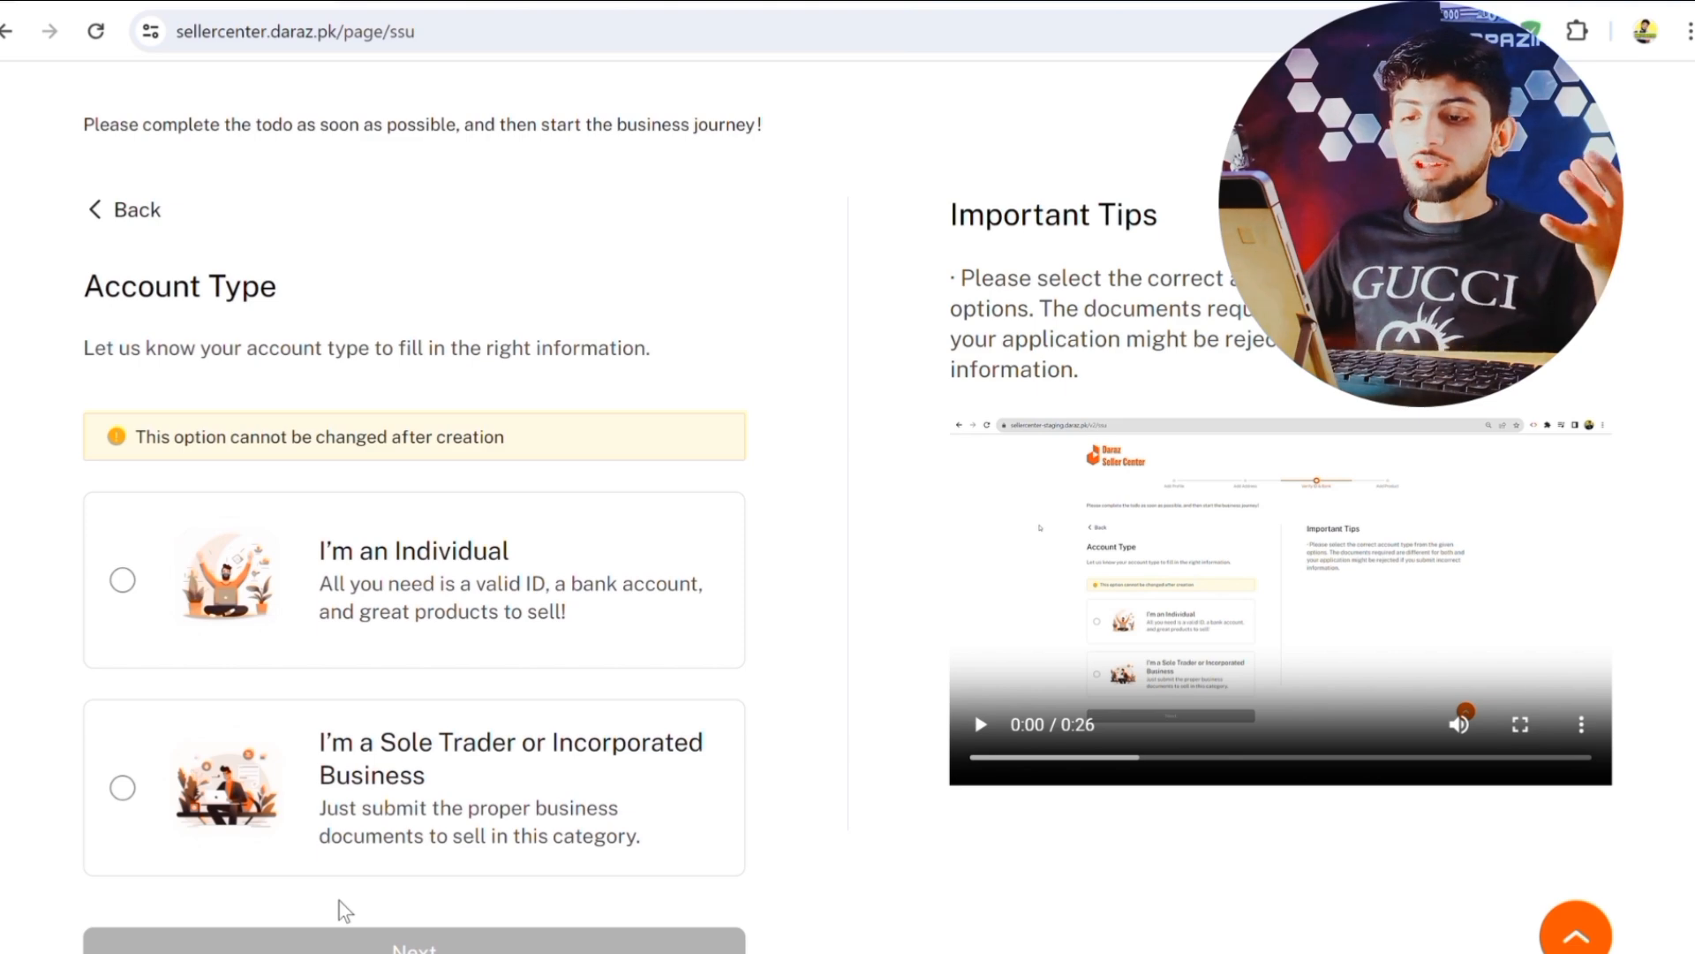
Set the account type to Individual and continue to the ID and bank account information.
left_click(153, 618)
left_click(309, 943)
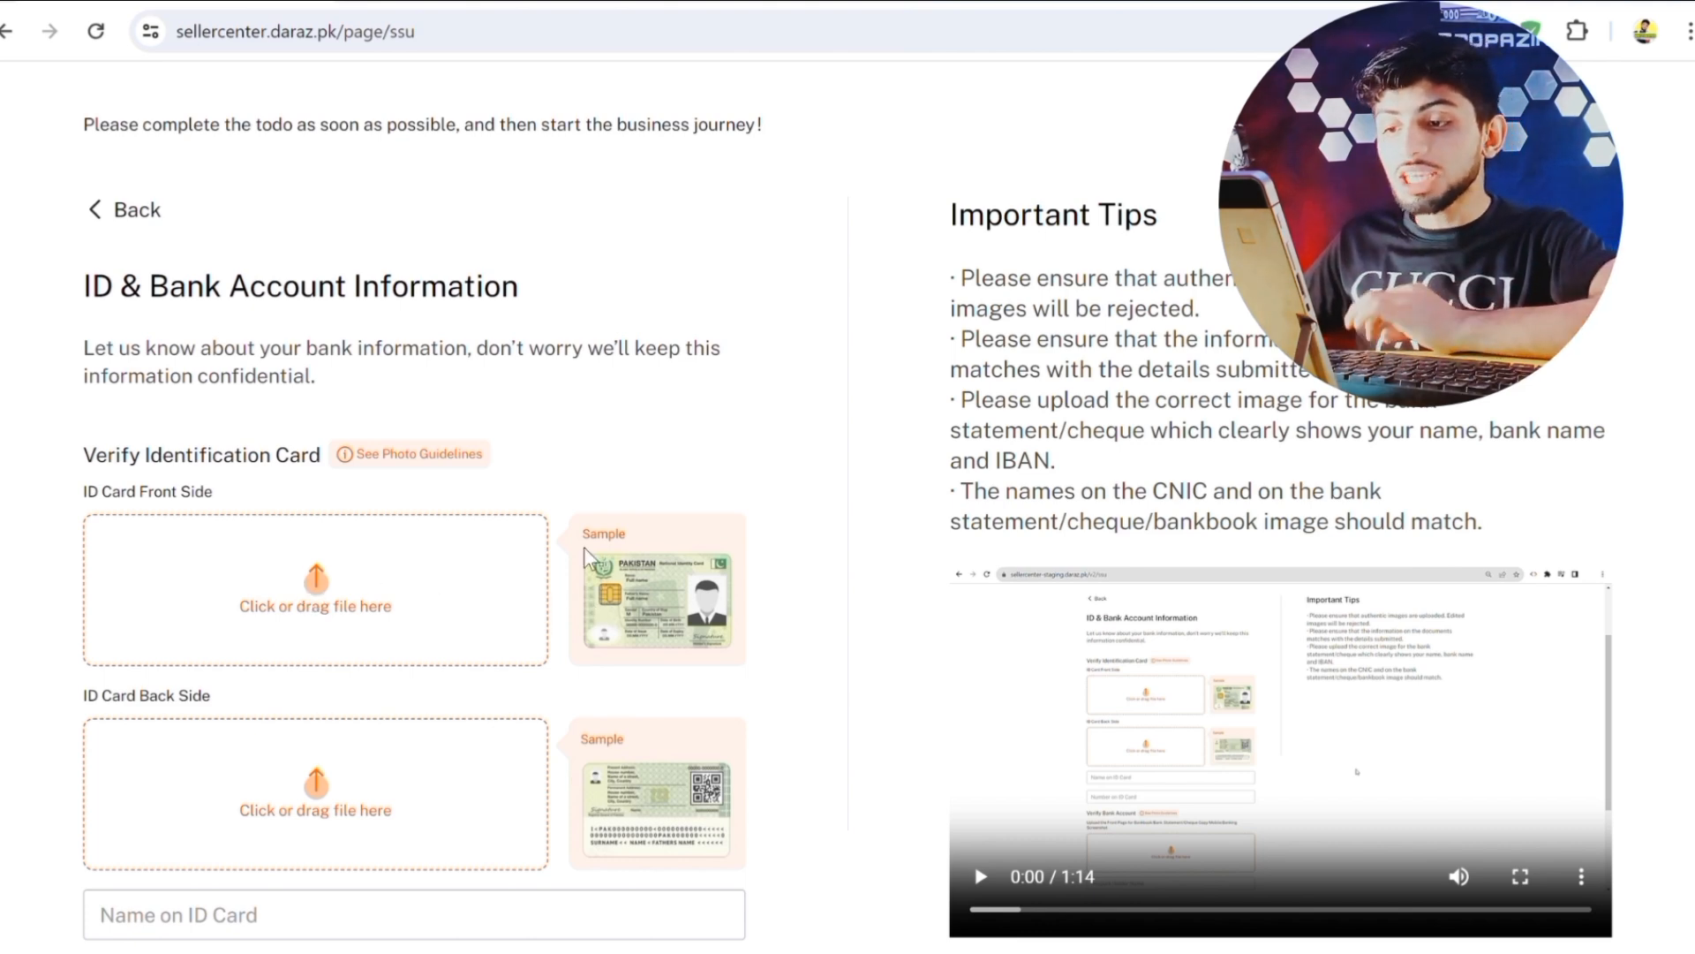
Examine the ID card samples and the identification and bank account fields required for verification.
double_click(618, 570)
scroll(410, 720, "down", 3)
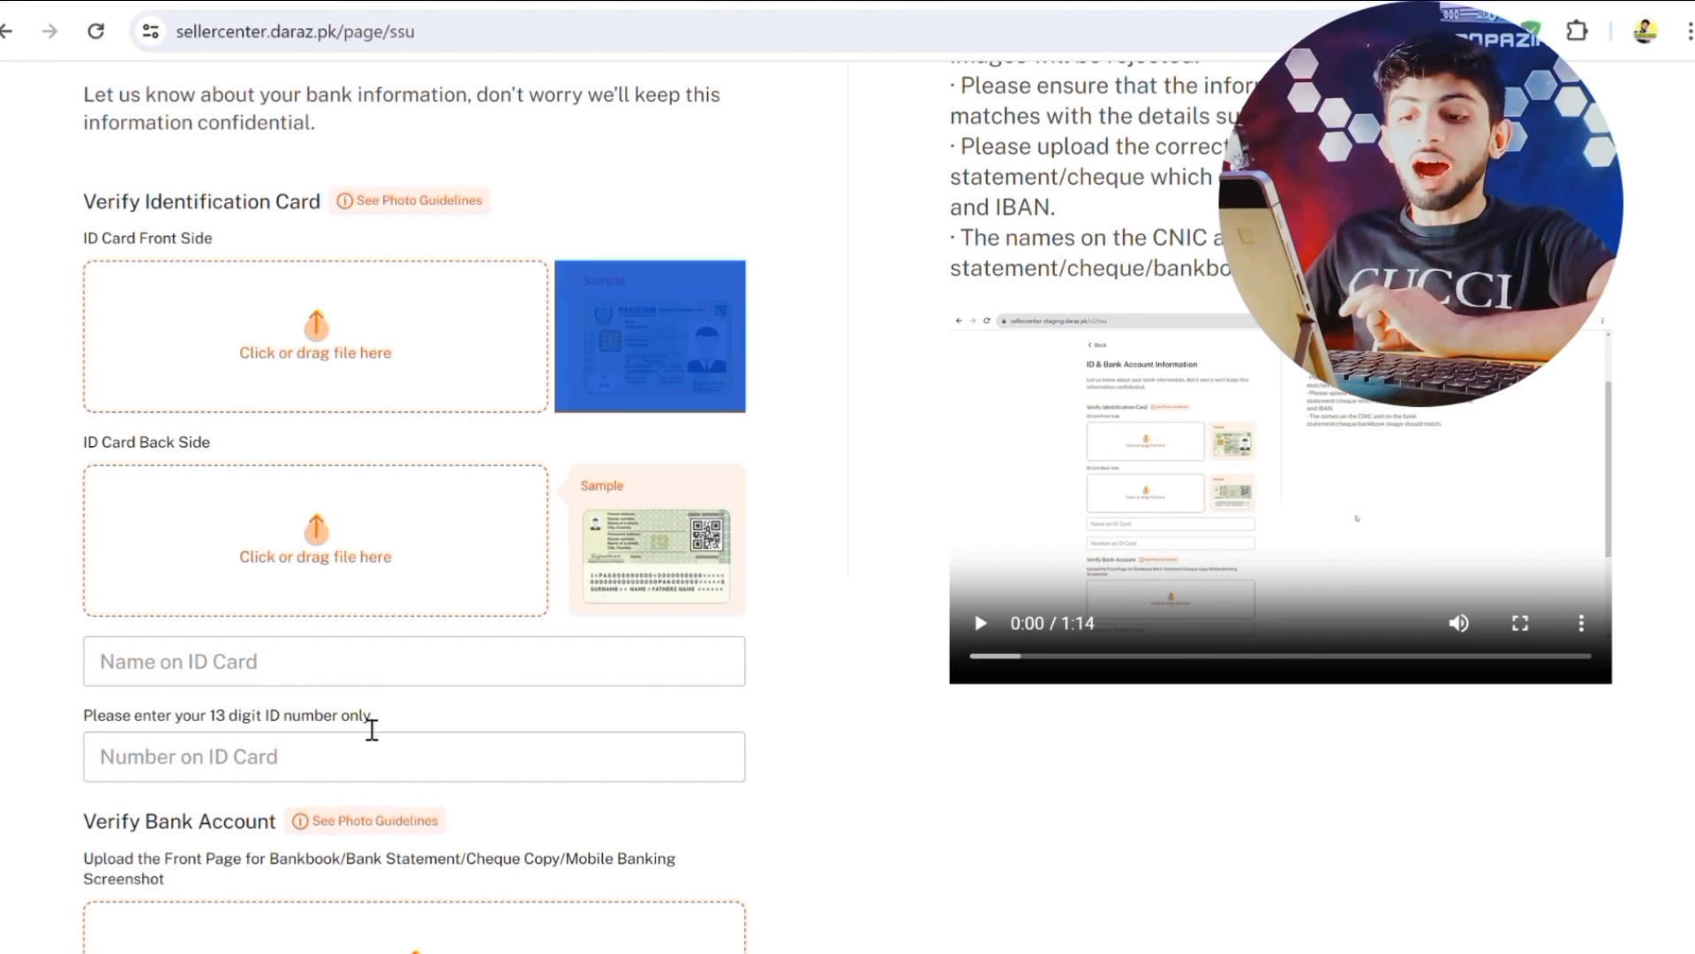
left_click(190, 673)
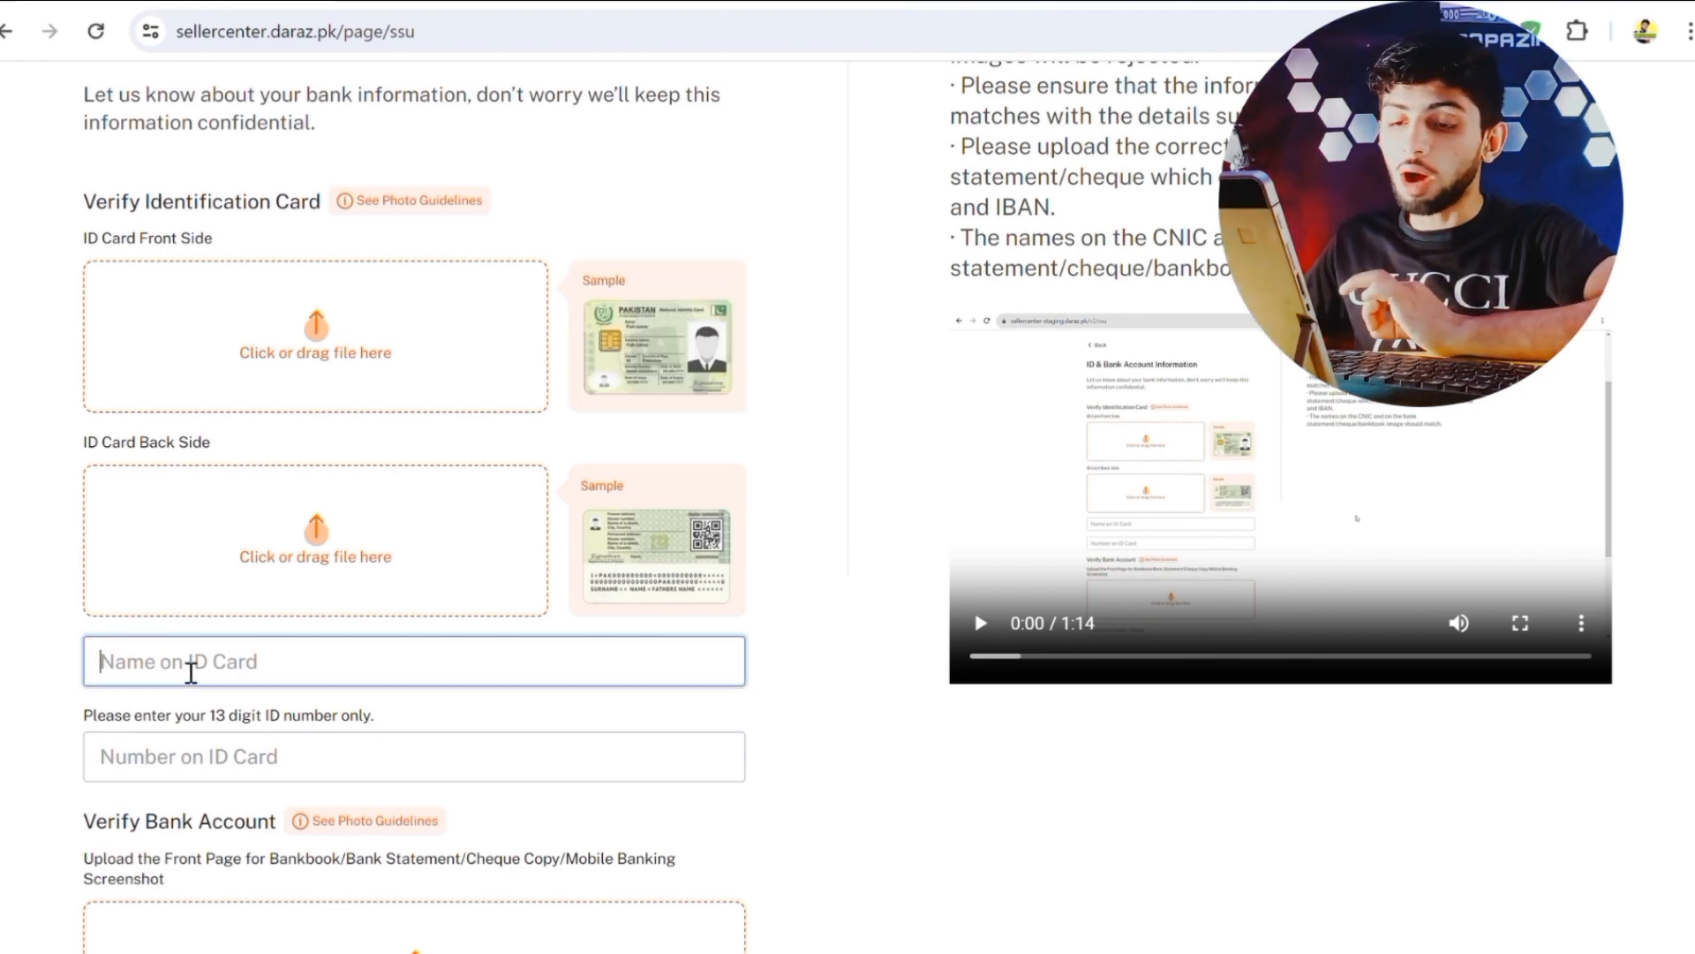
scroll(205, 677, "down", 3)
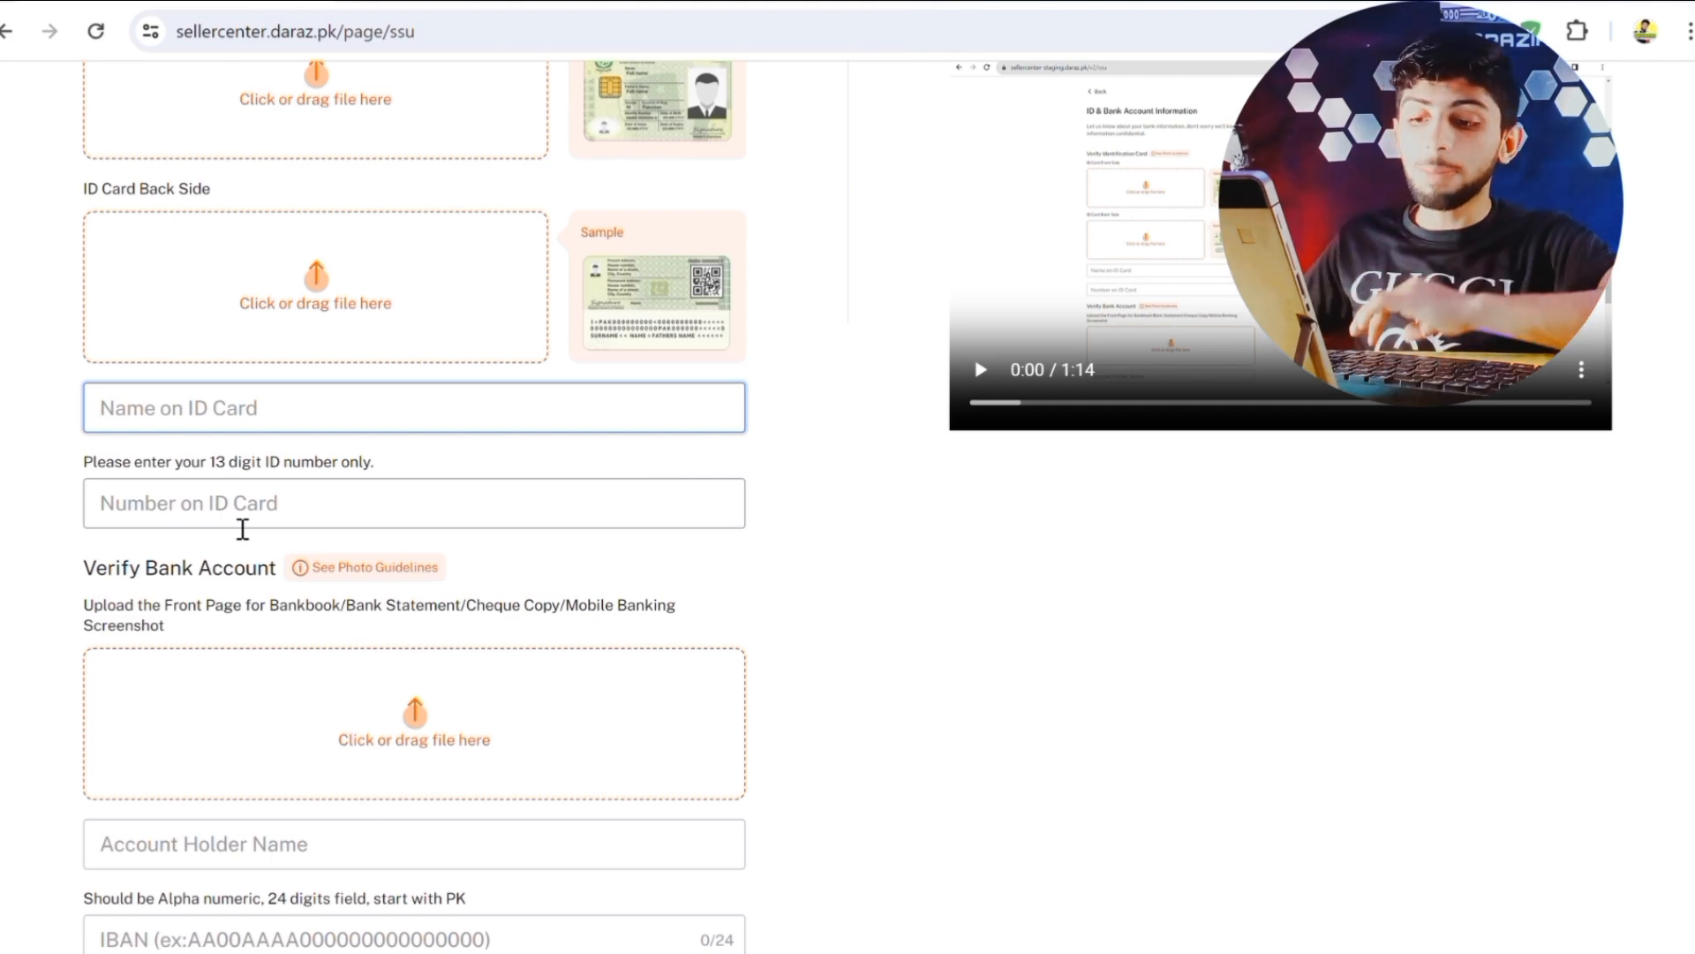
scroll(240, 528, "down", 3)
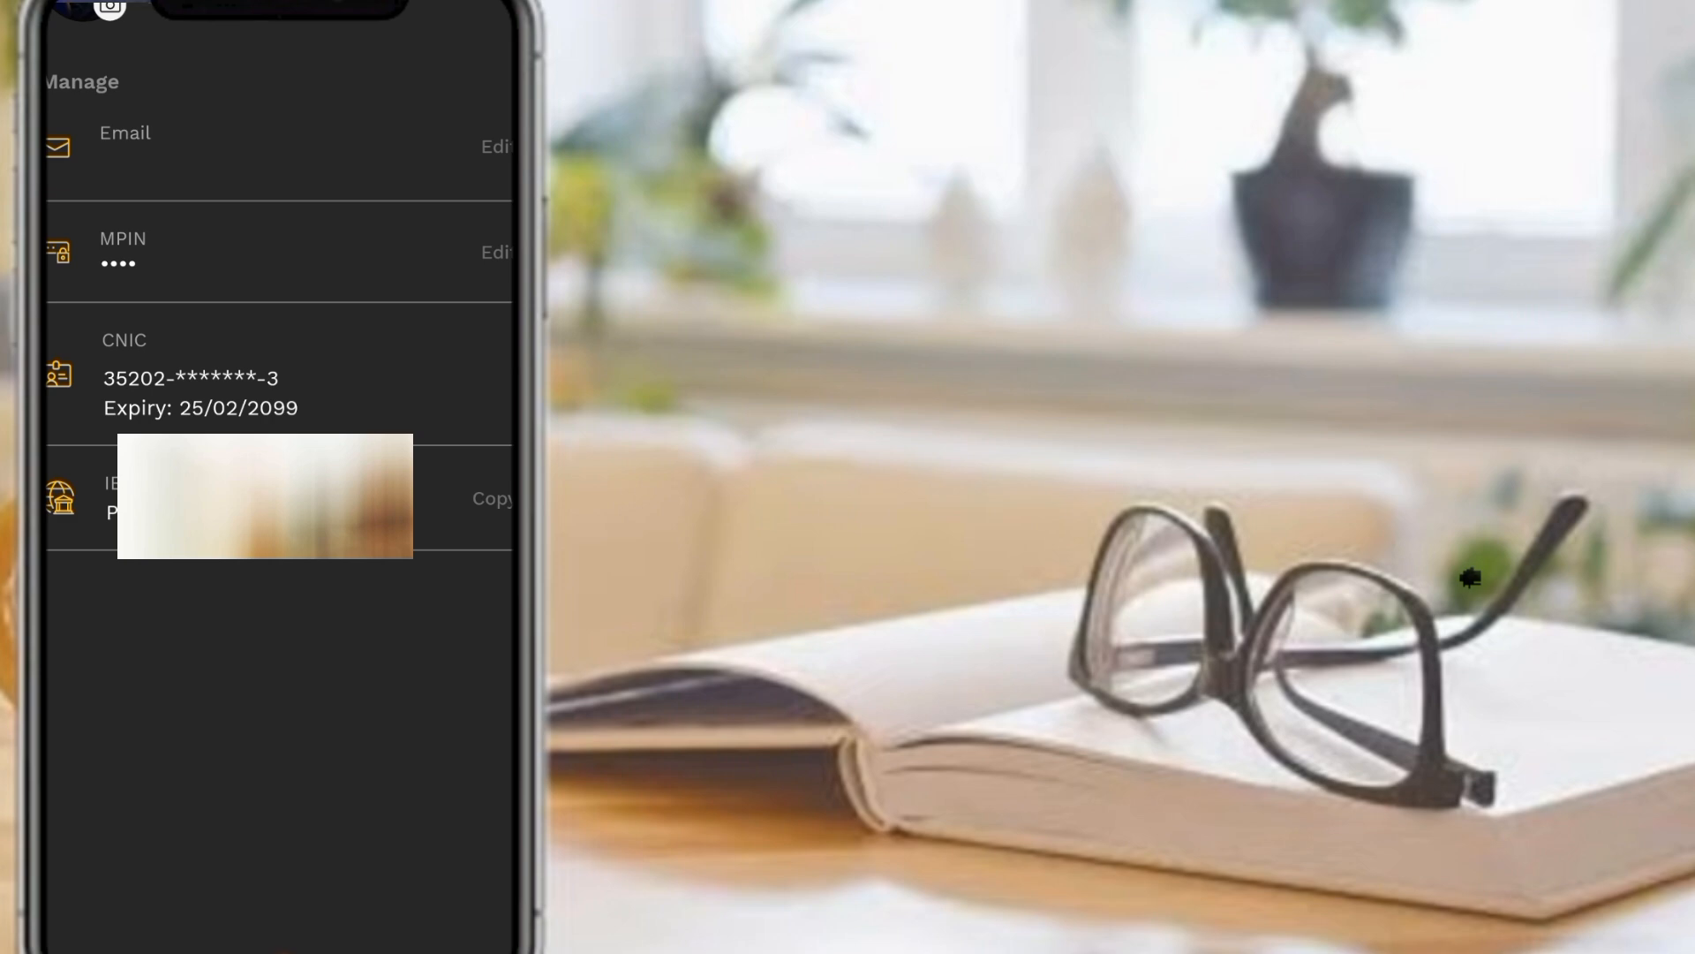
key("Home")
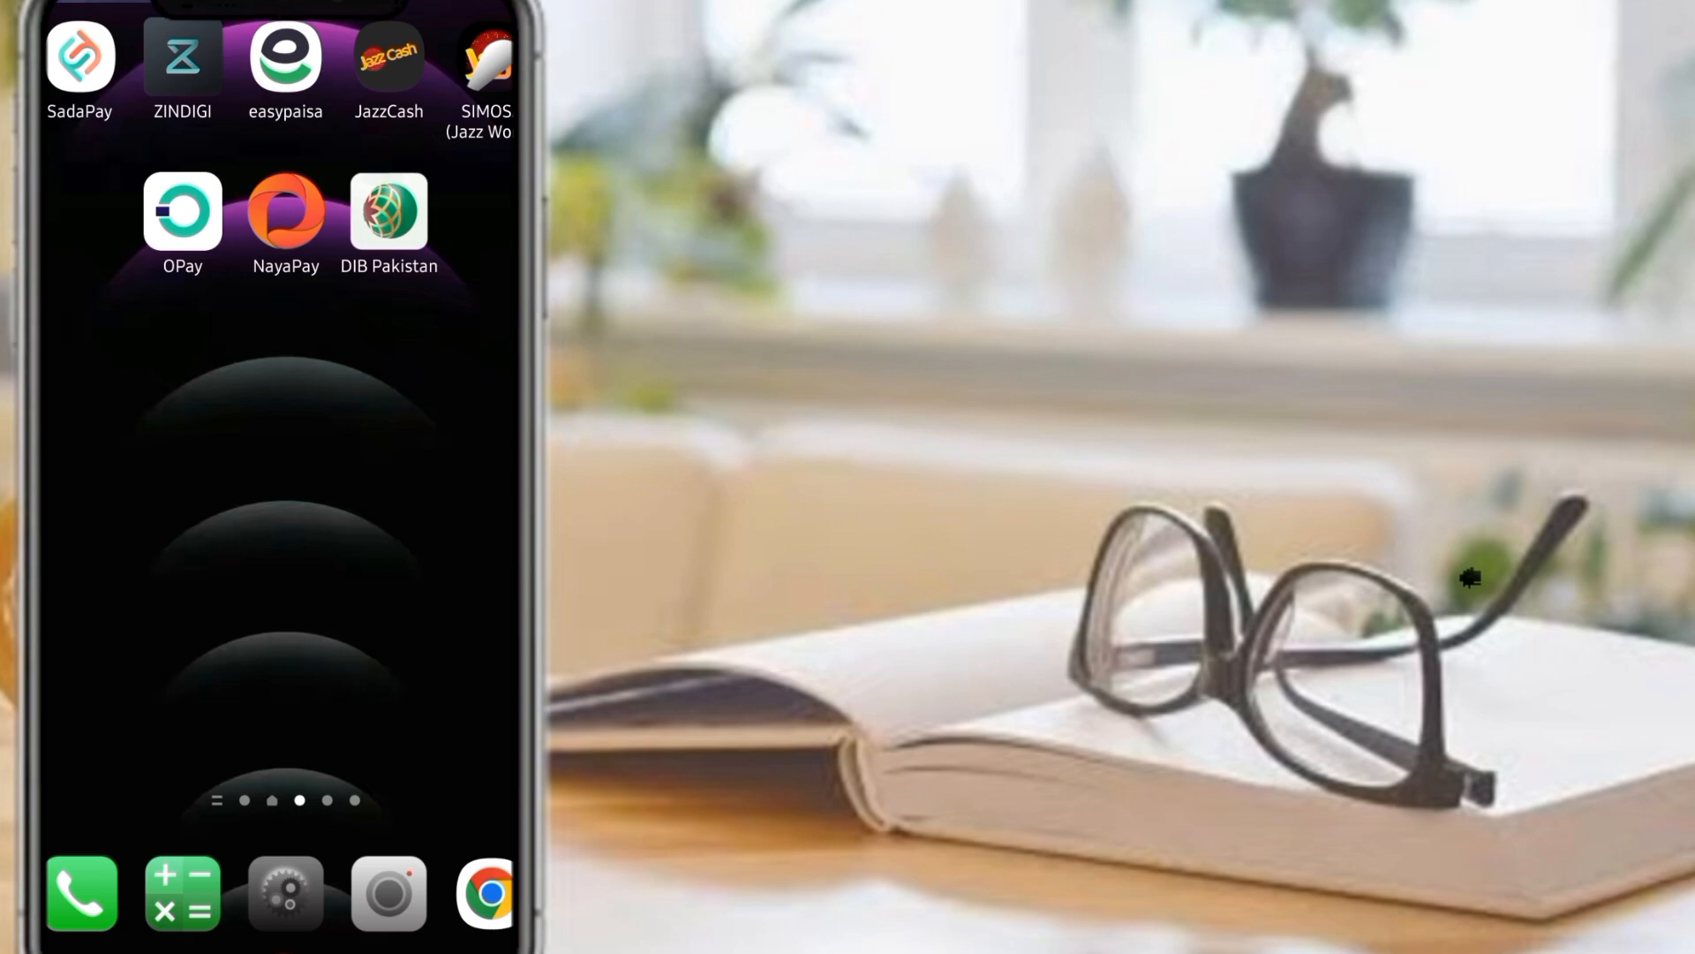
left_click_drag(159, 530, 423, 530)
left_click_drag(159, 530, 424, 530)
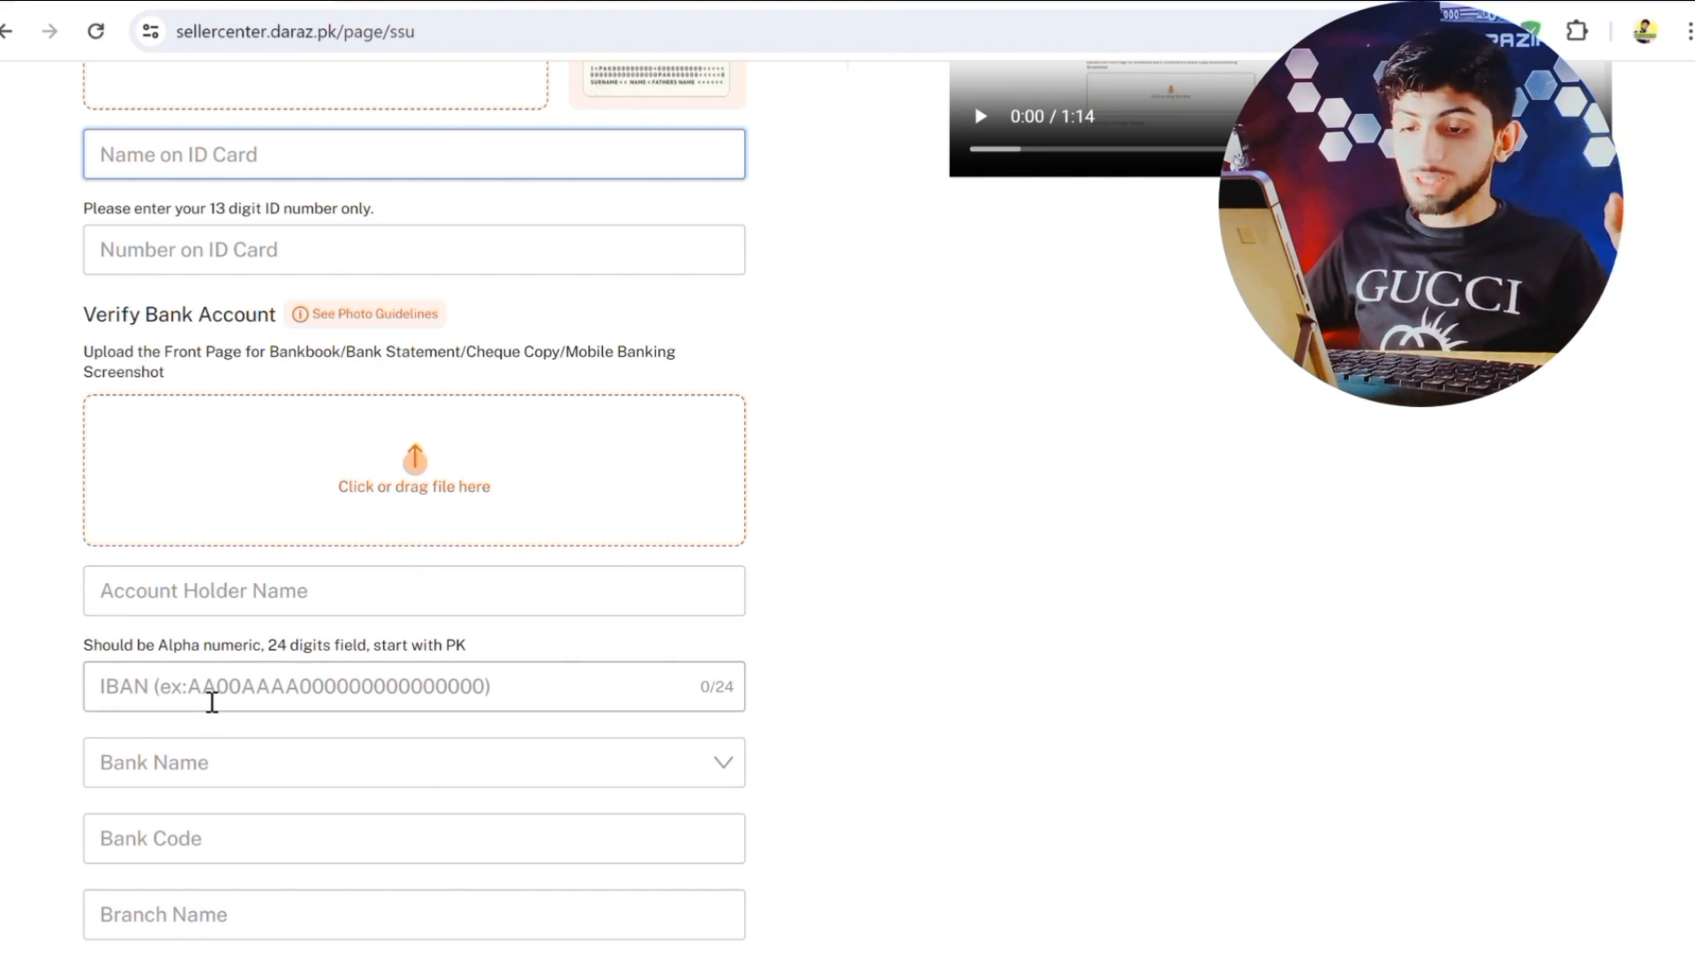
Choose MOBILINK MICROFINANCE BANK PVT LTD as the bank name in the bank account verification section.
scroll(216, 696, "down", 2)
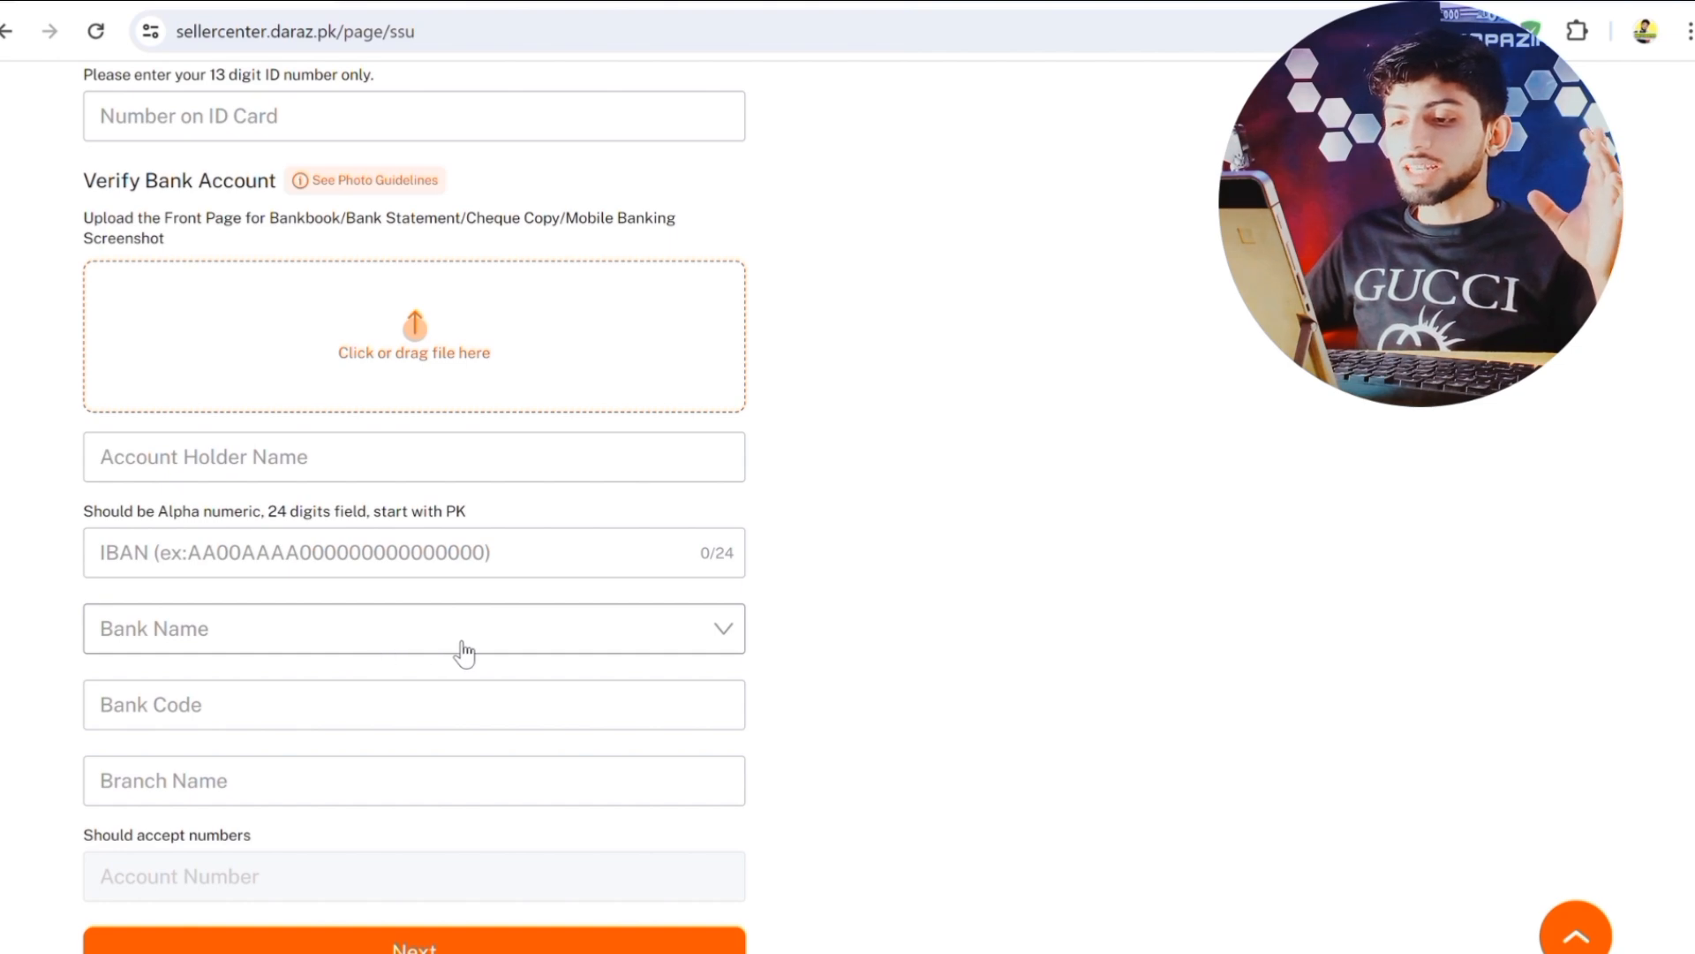
left_click(733, 633)
scroll(389, 816, "down", 3)
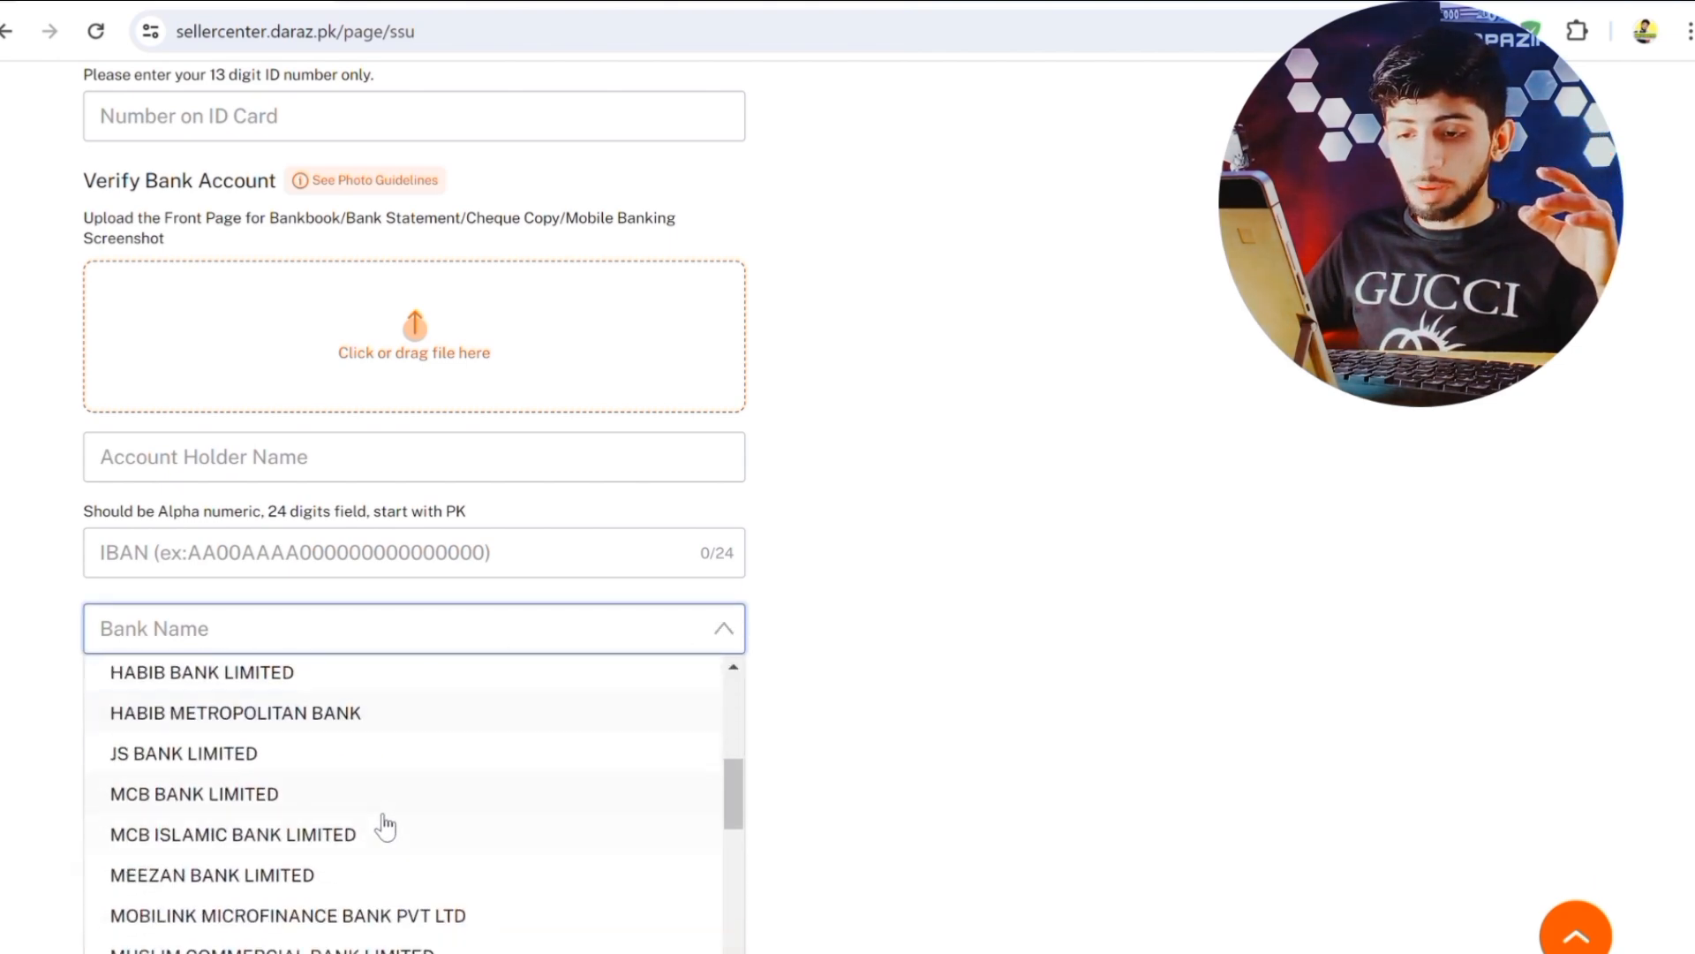
scroll(386, 826, "down", 2)
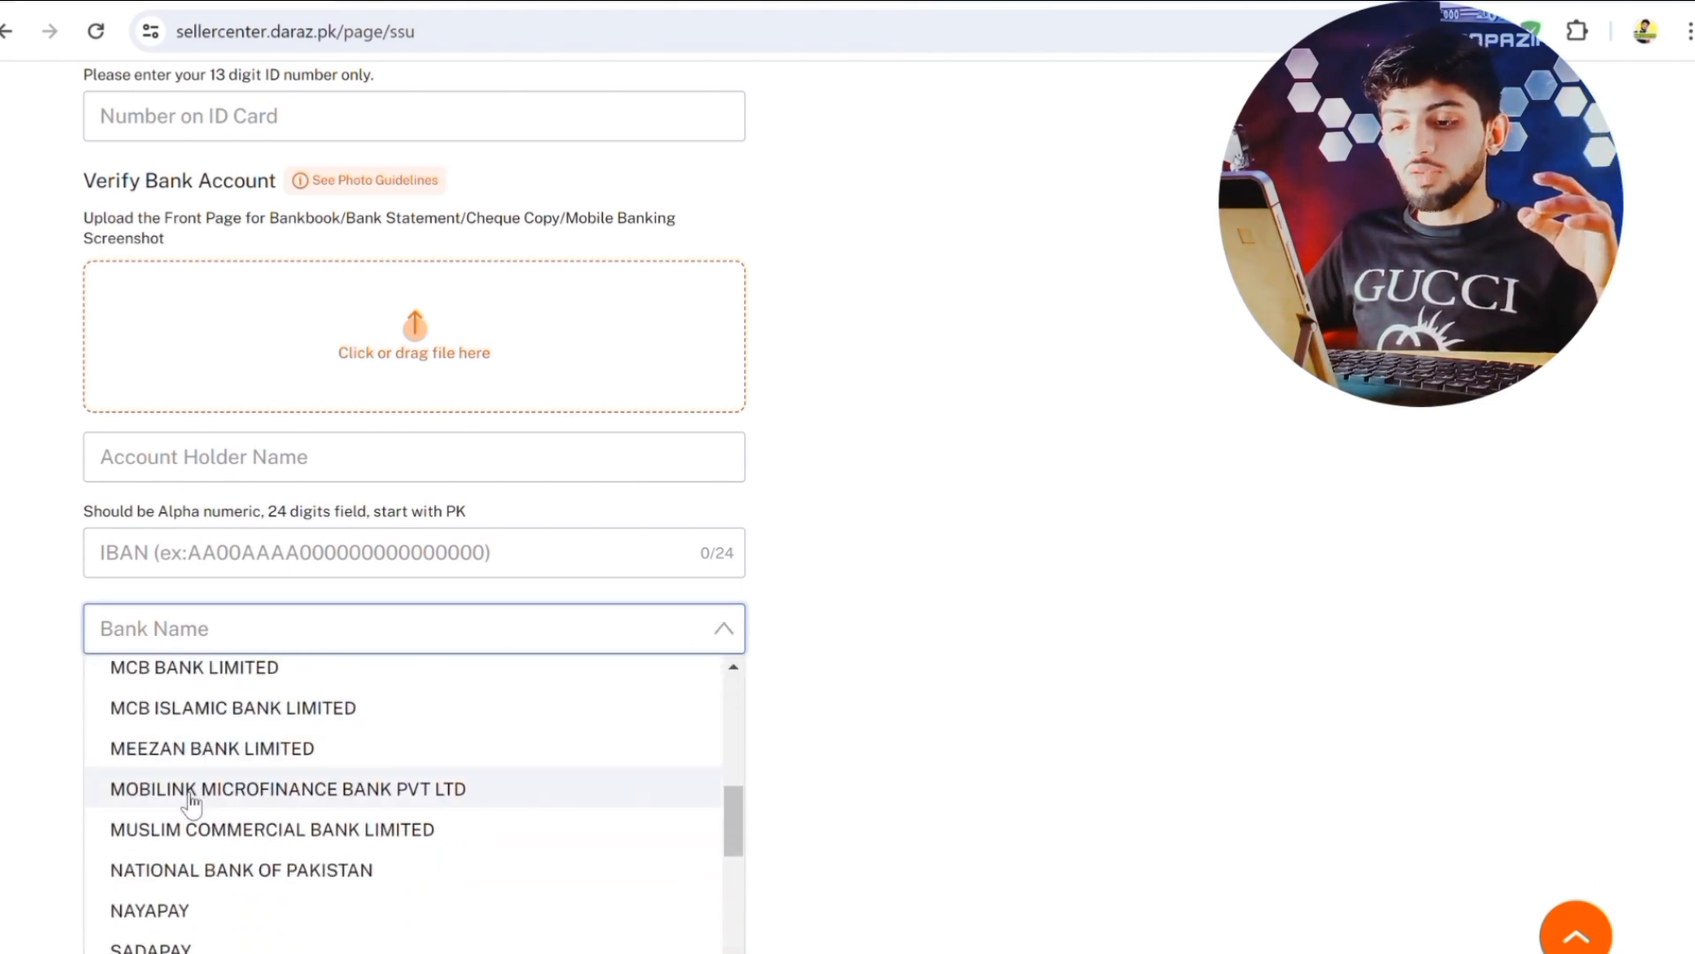
left_click(335, 788)
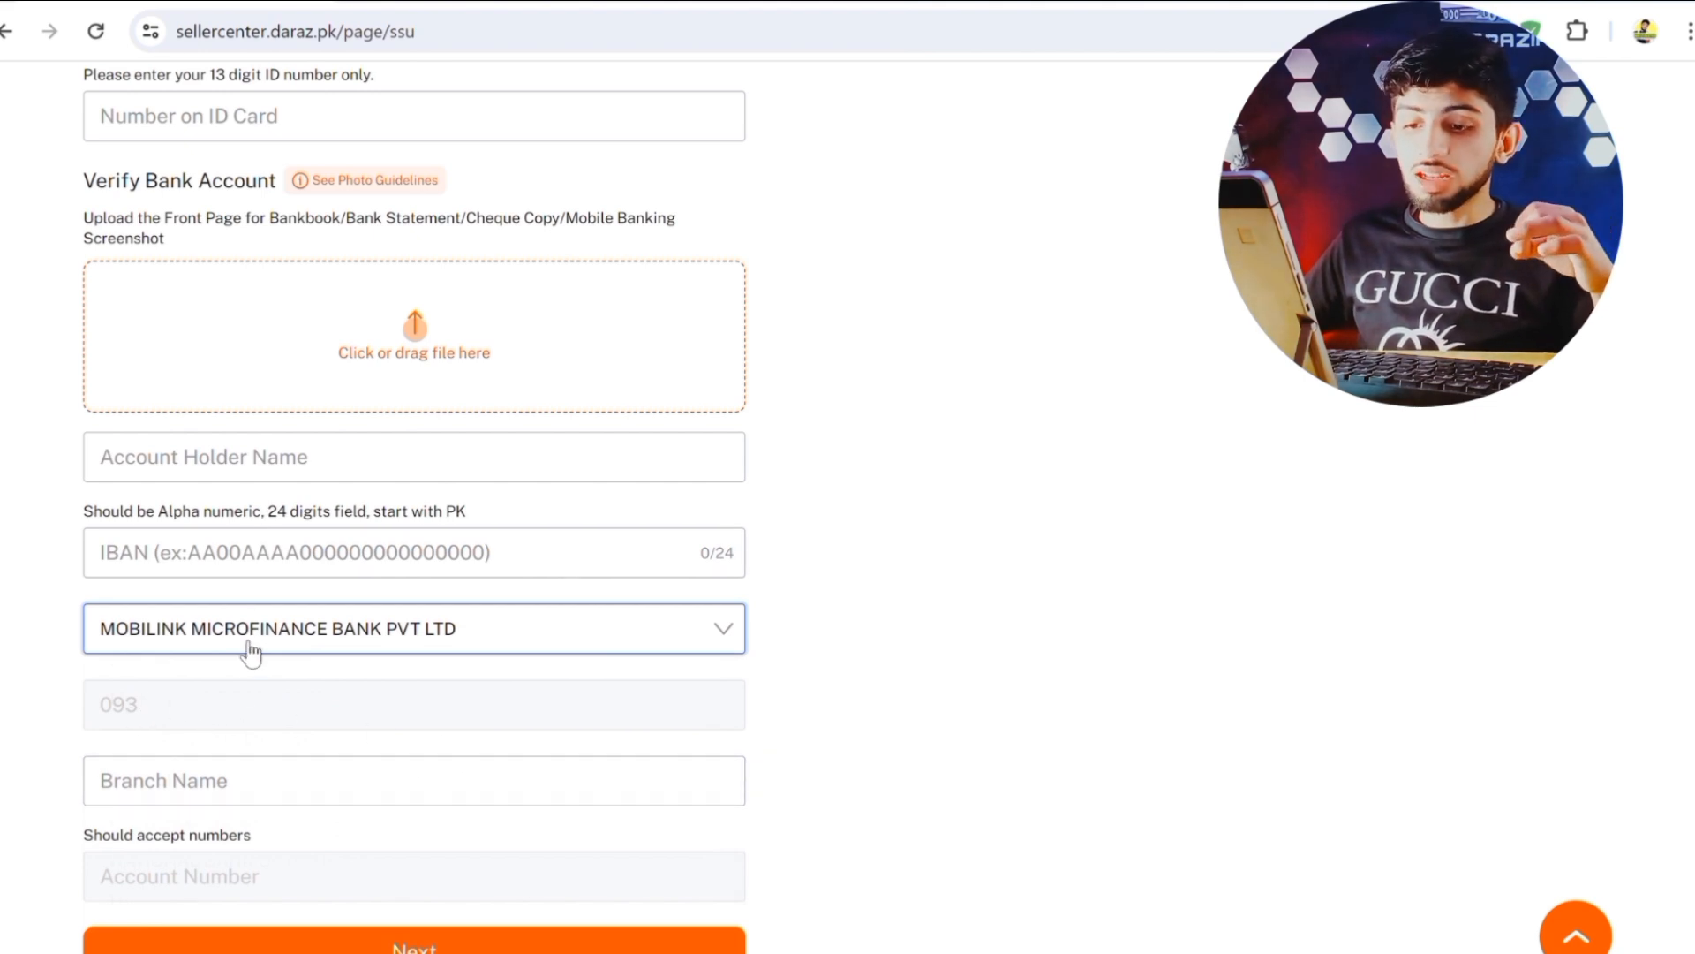
Enter "jazzcah" as the bank's branch name.
left_click(221, 788)
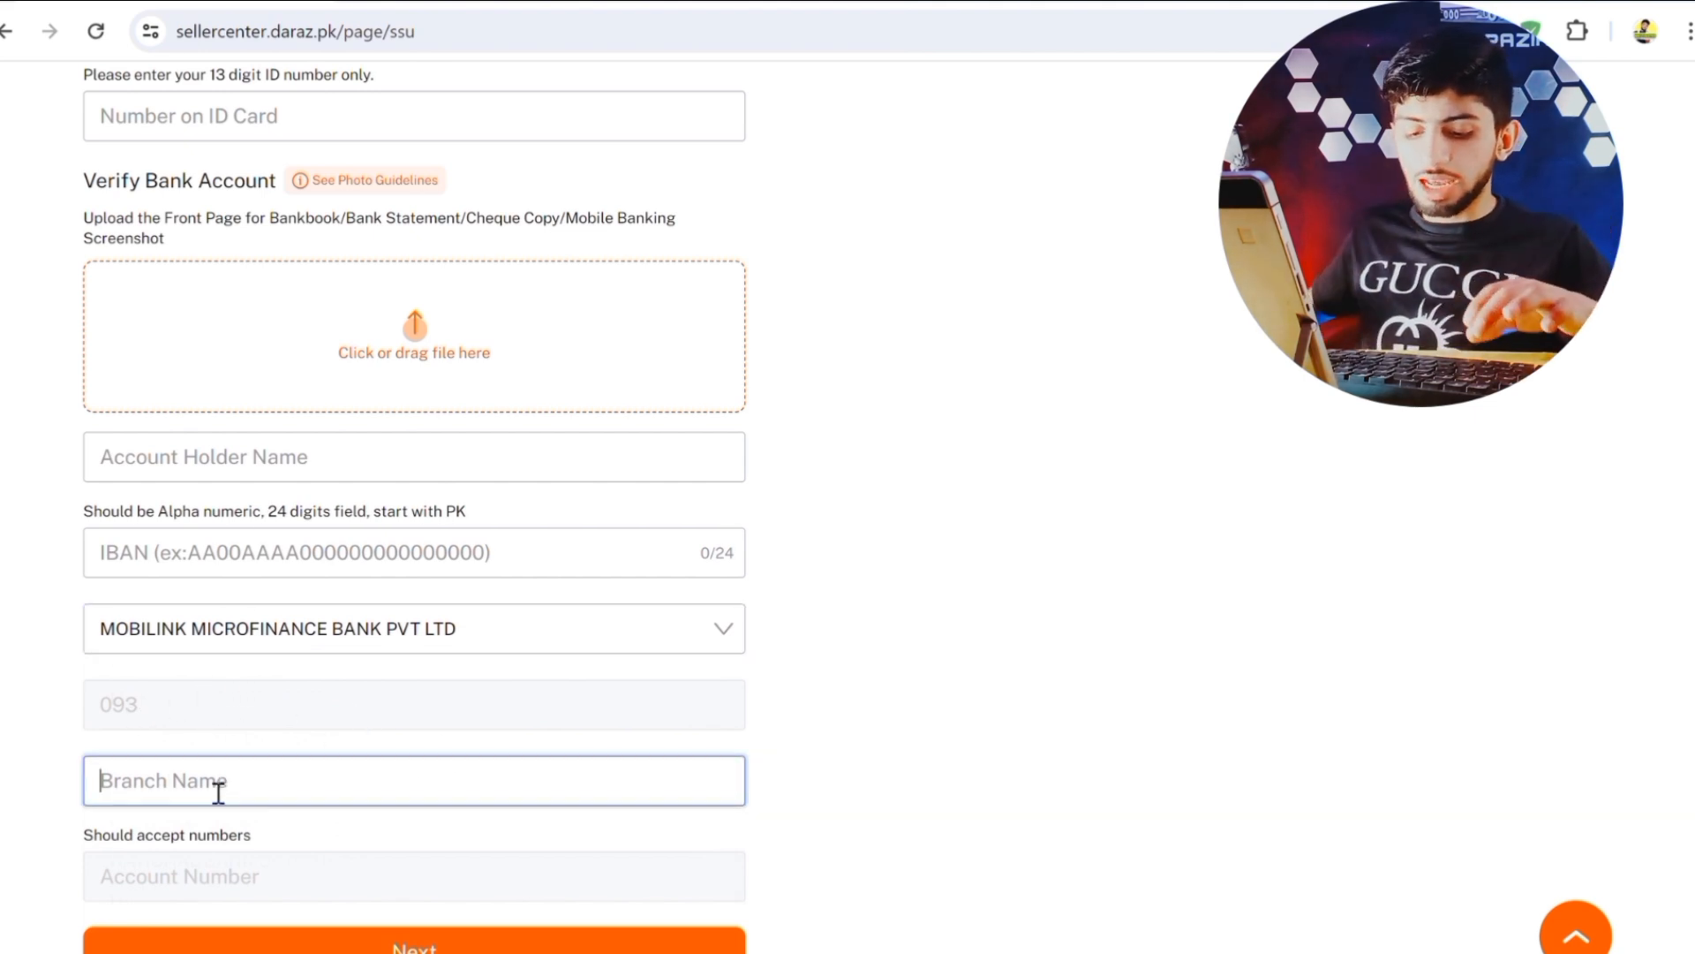
type("jaz")
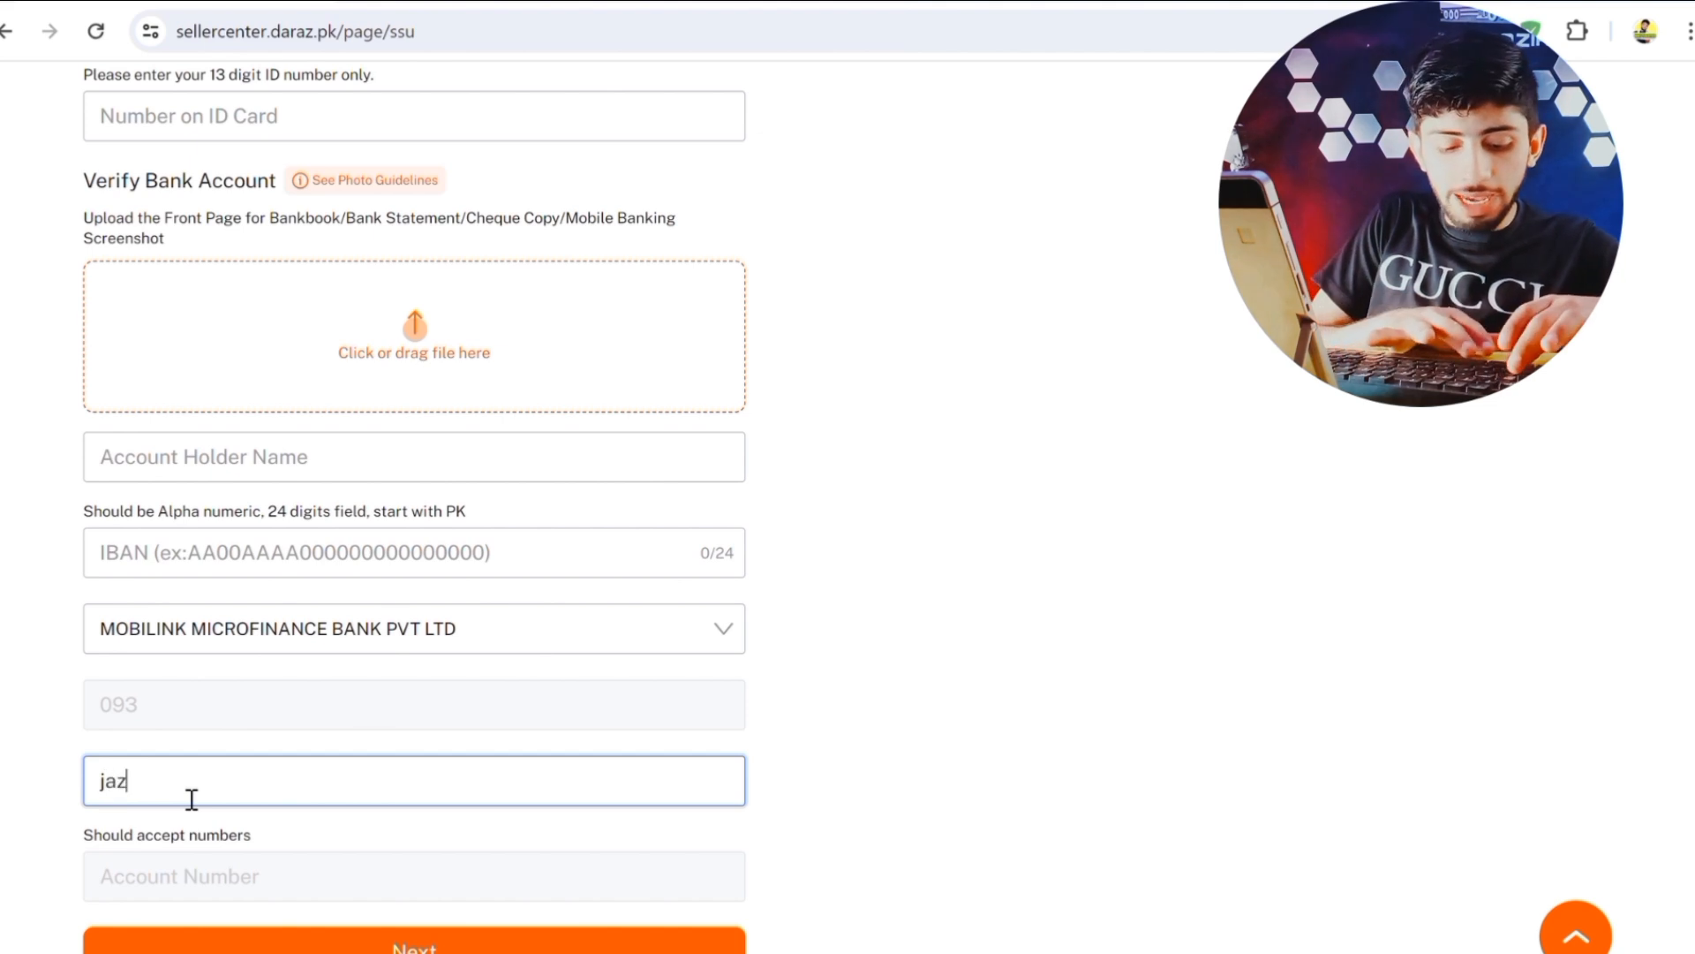
type("zca")
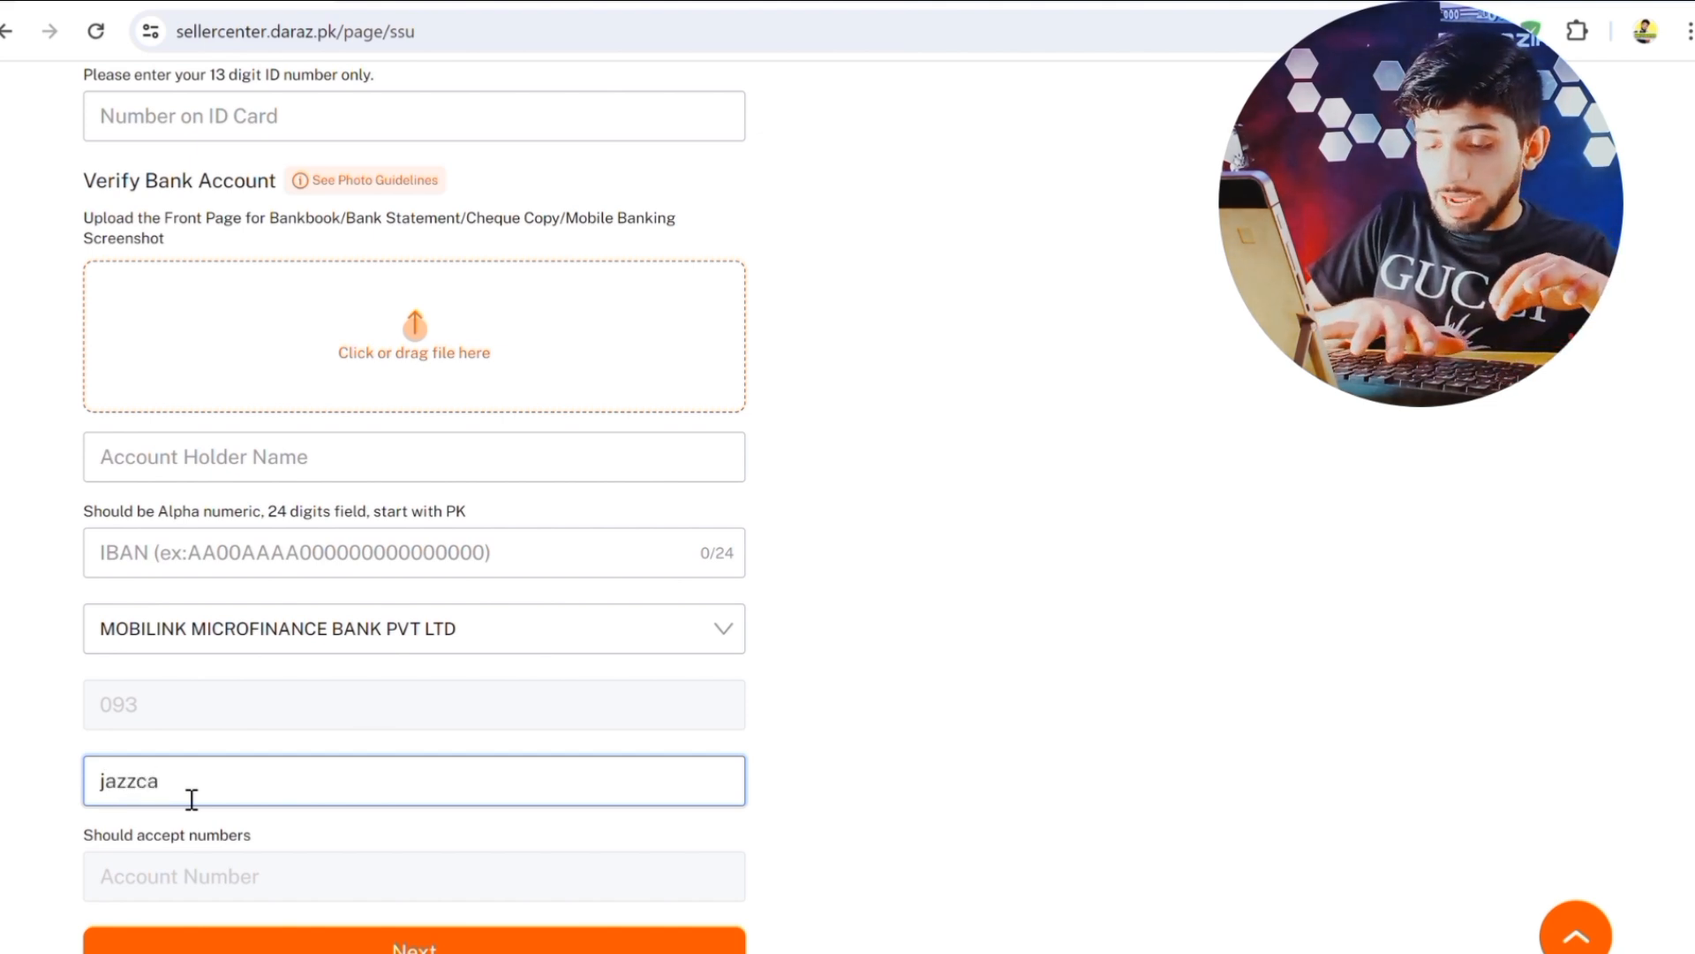
type("h")
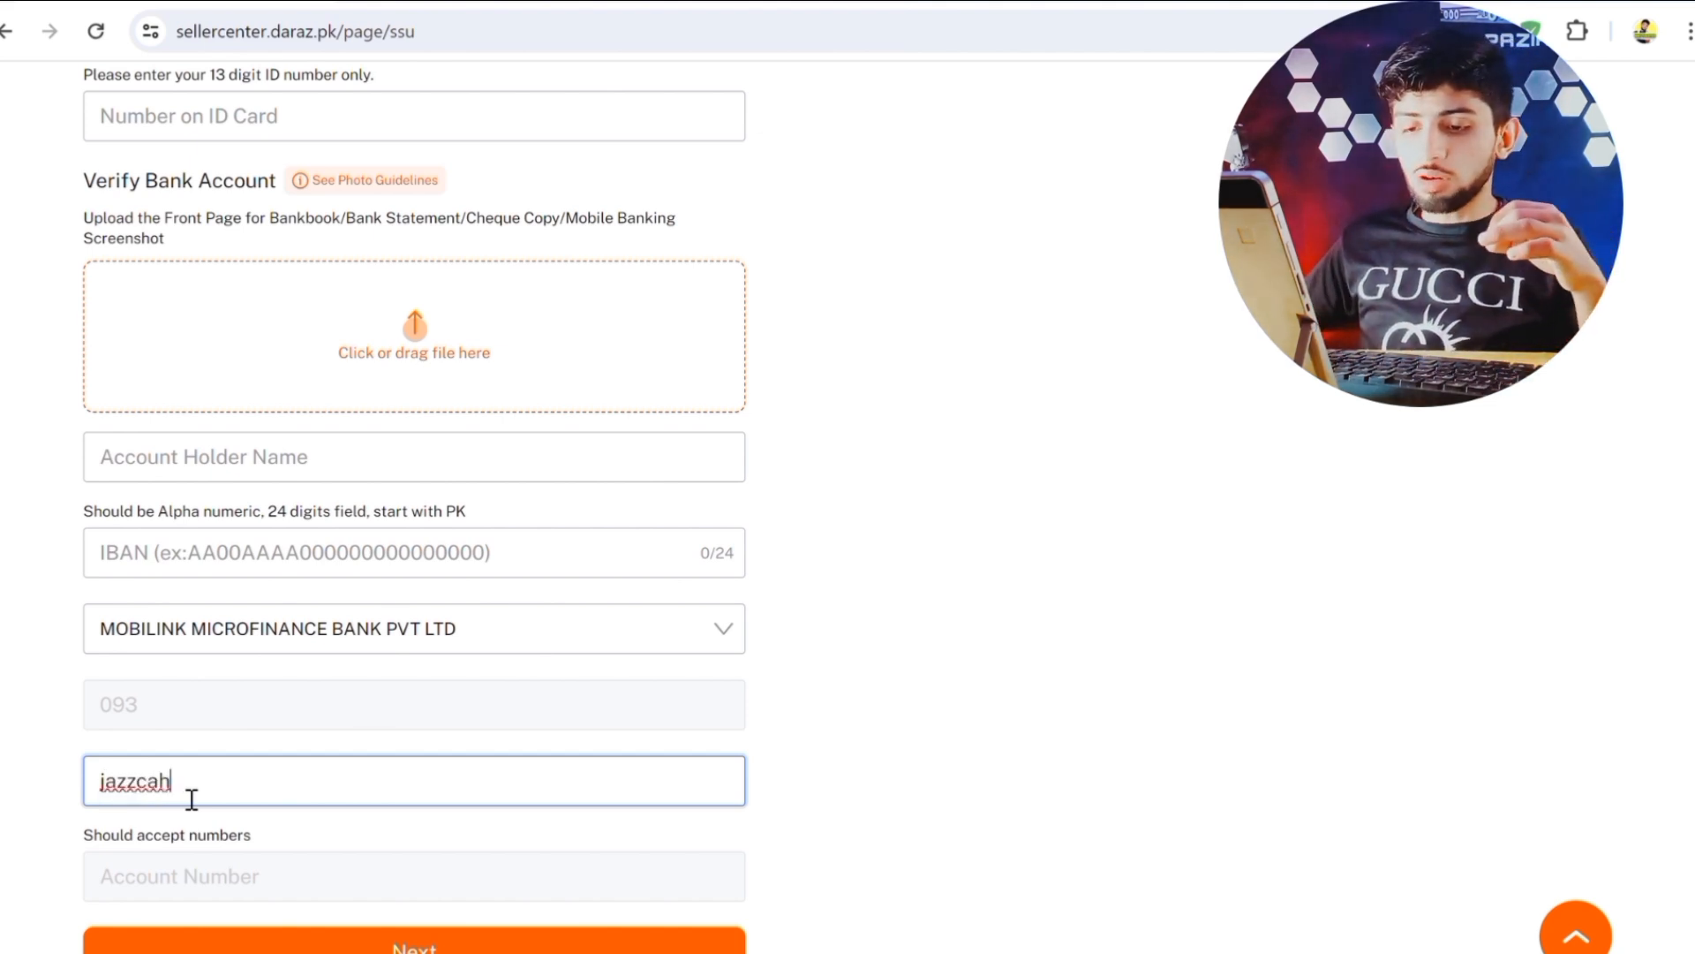
left_click(199, 878)
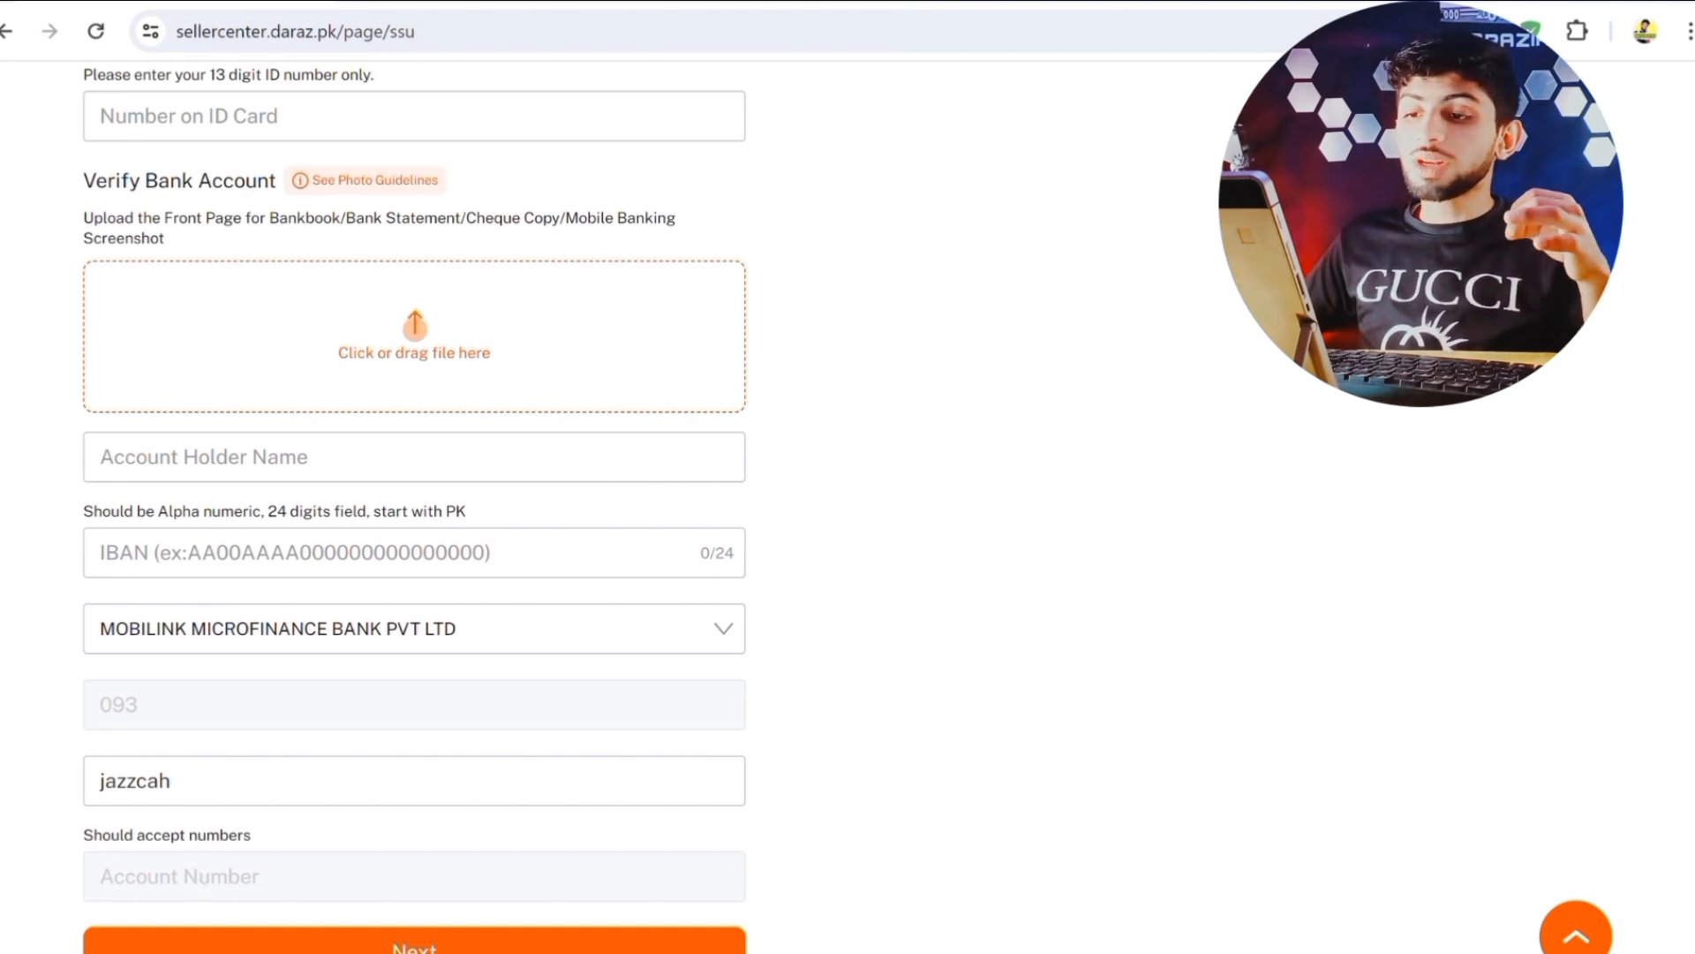
Go to the final onboarding stage for adding products and start a new product listing.
scroll(606, 871, "up", 10)
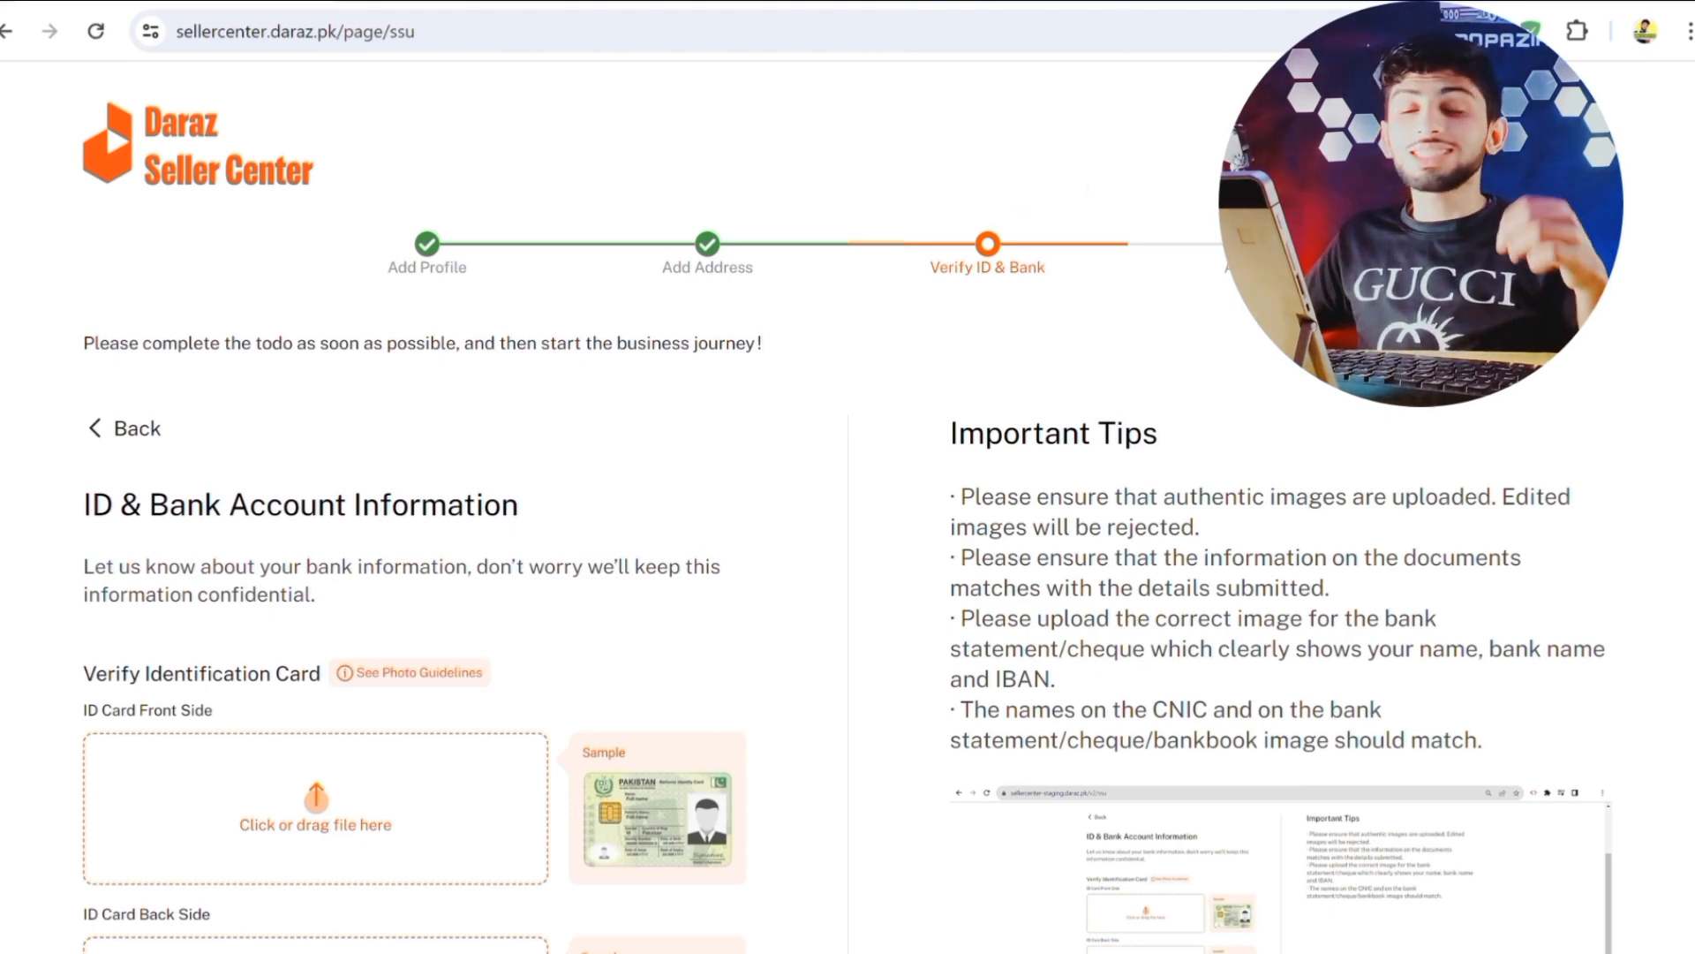
left_click(1268, 245)
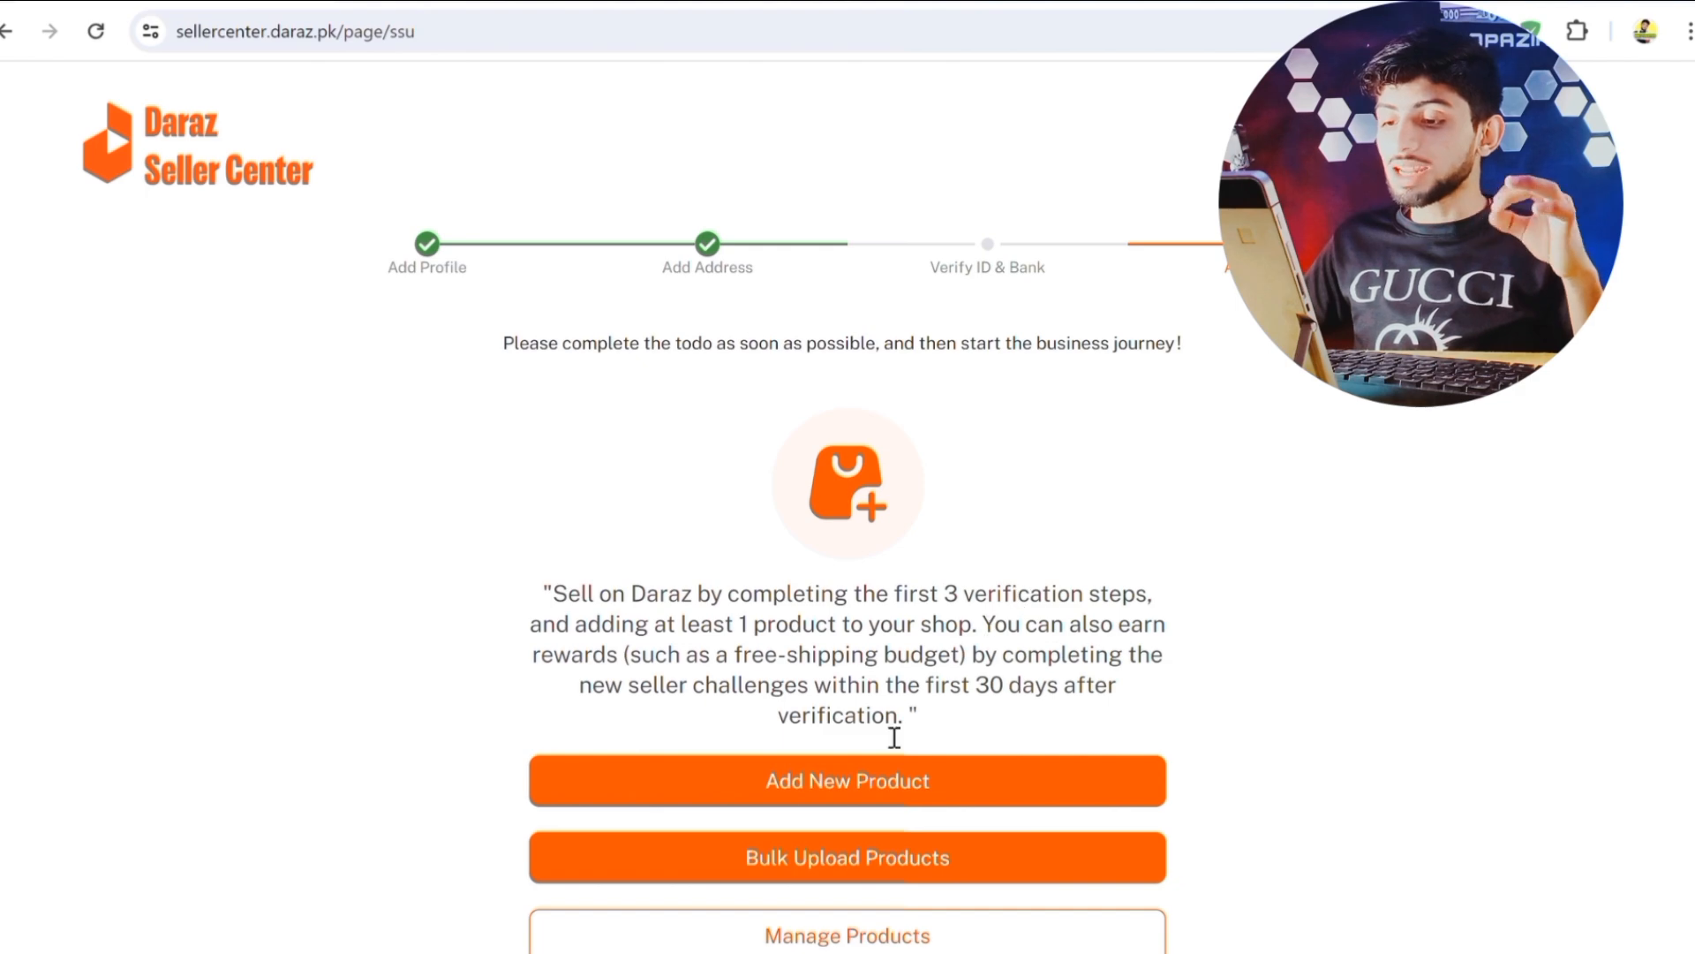
left_click(870, 789)
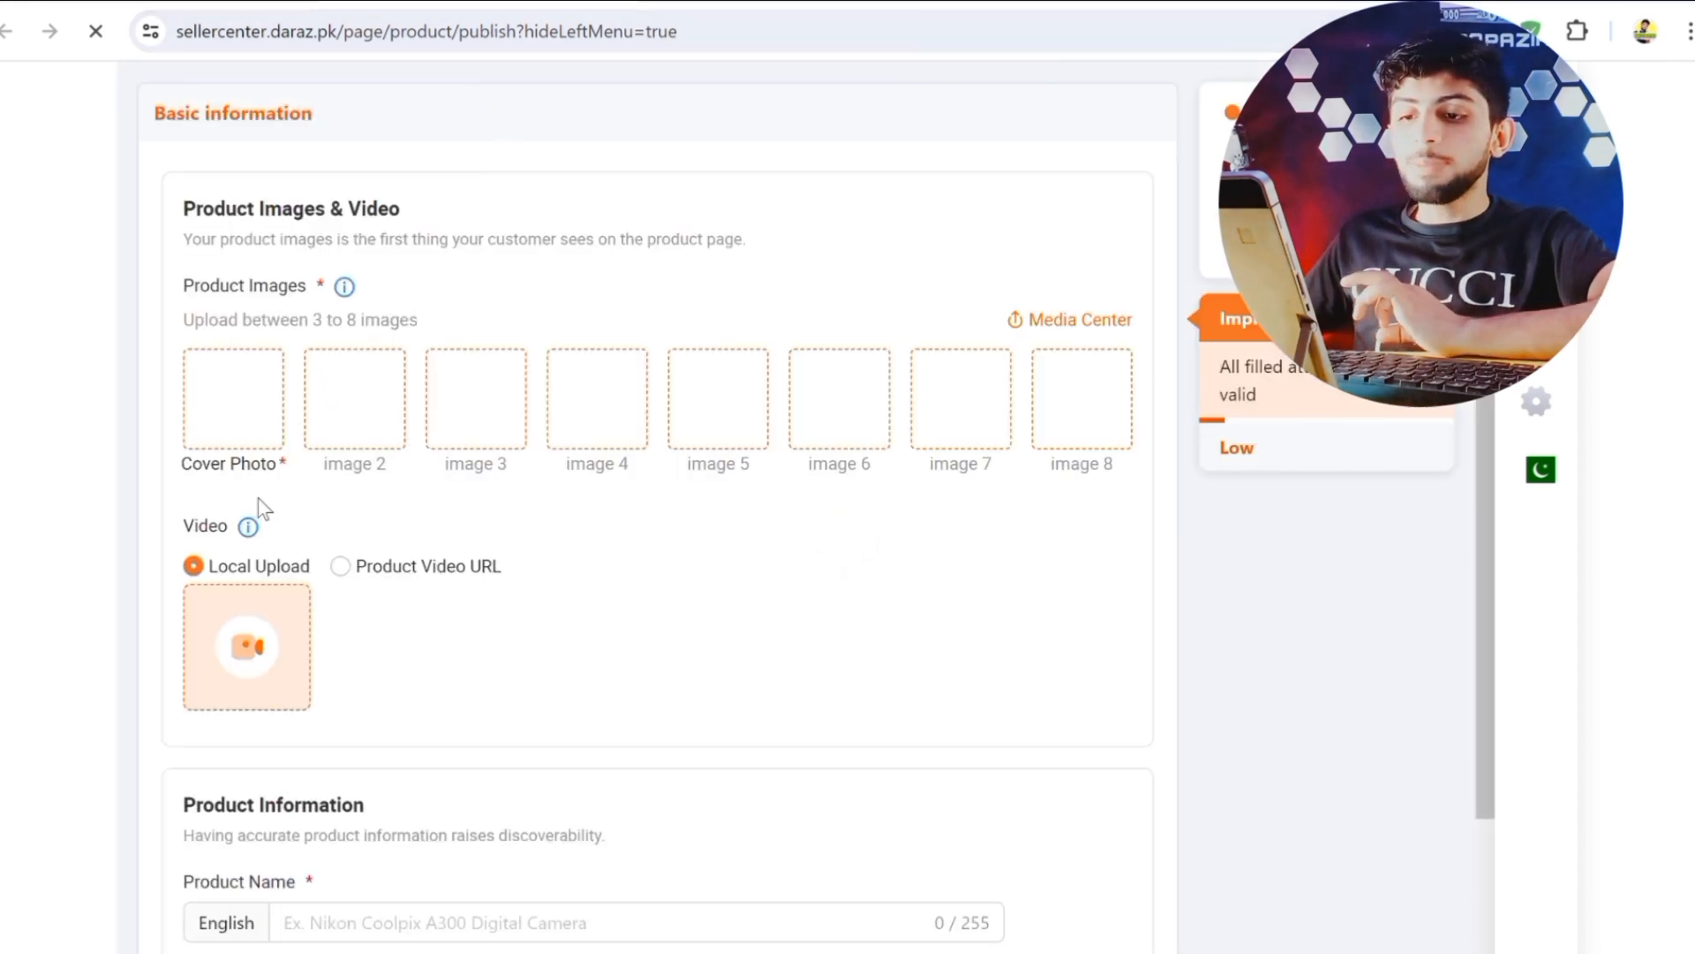
Upload the local image "75 (1).jpg" as the product's cover photo.
left_click(235, 418)
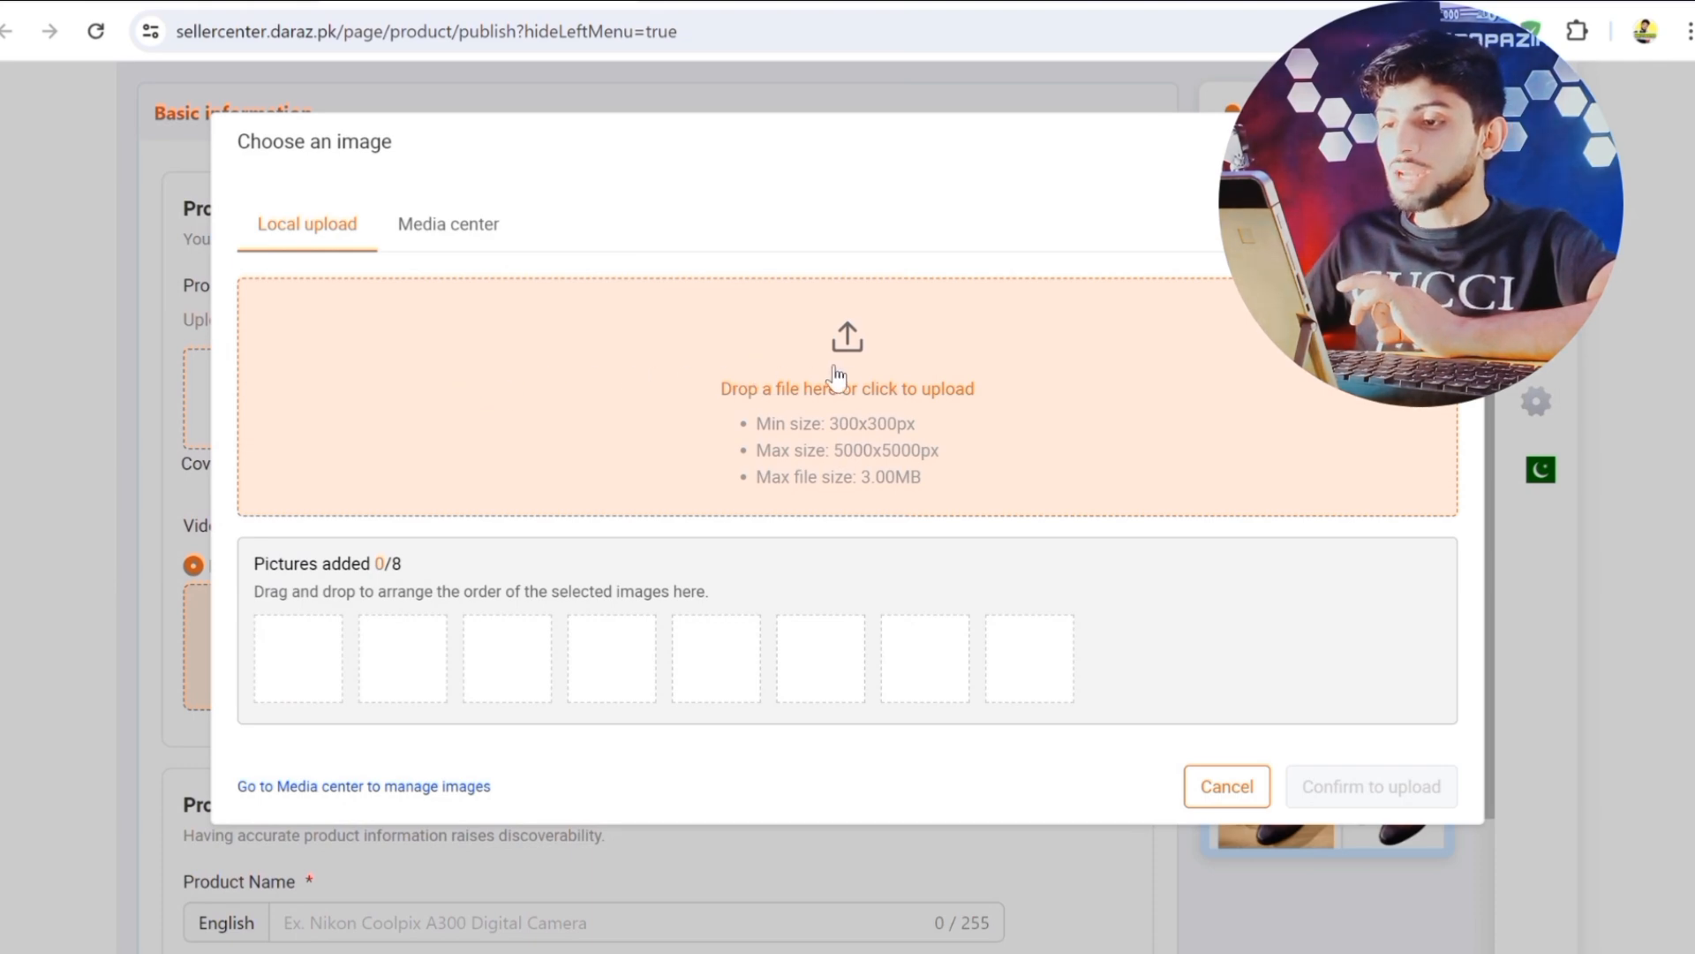
left_click_drag(833, 388, 843, 392)
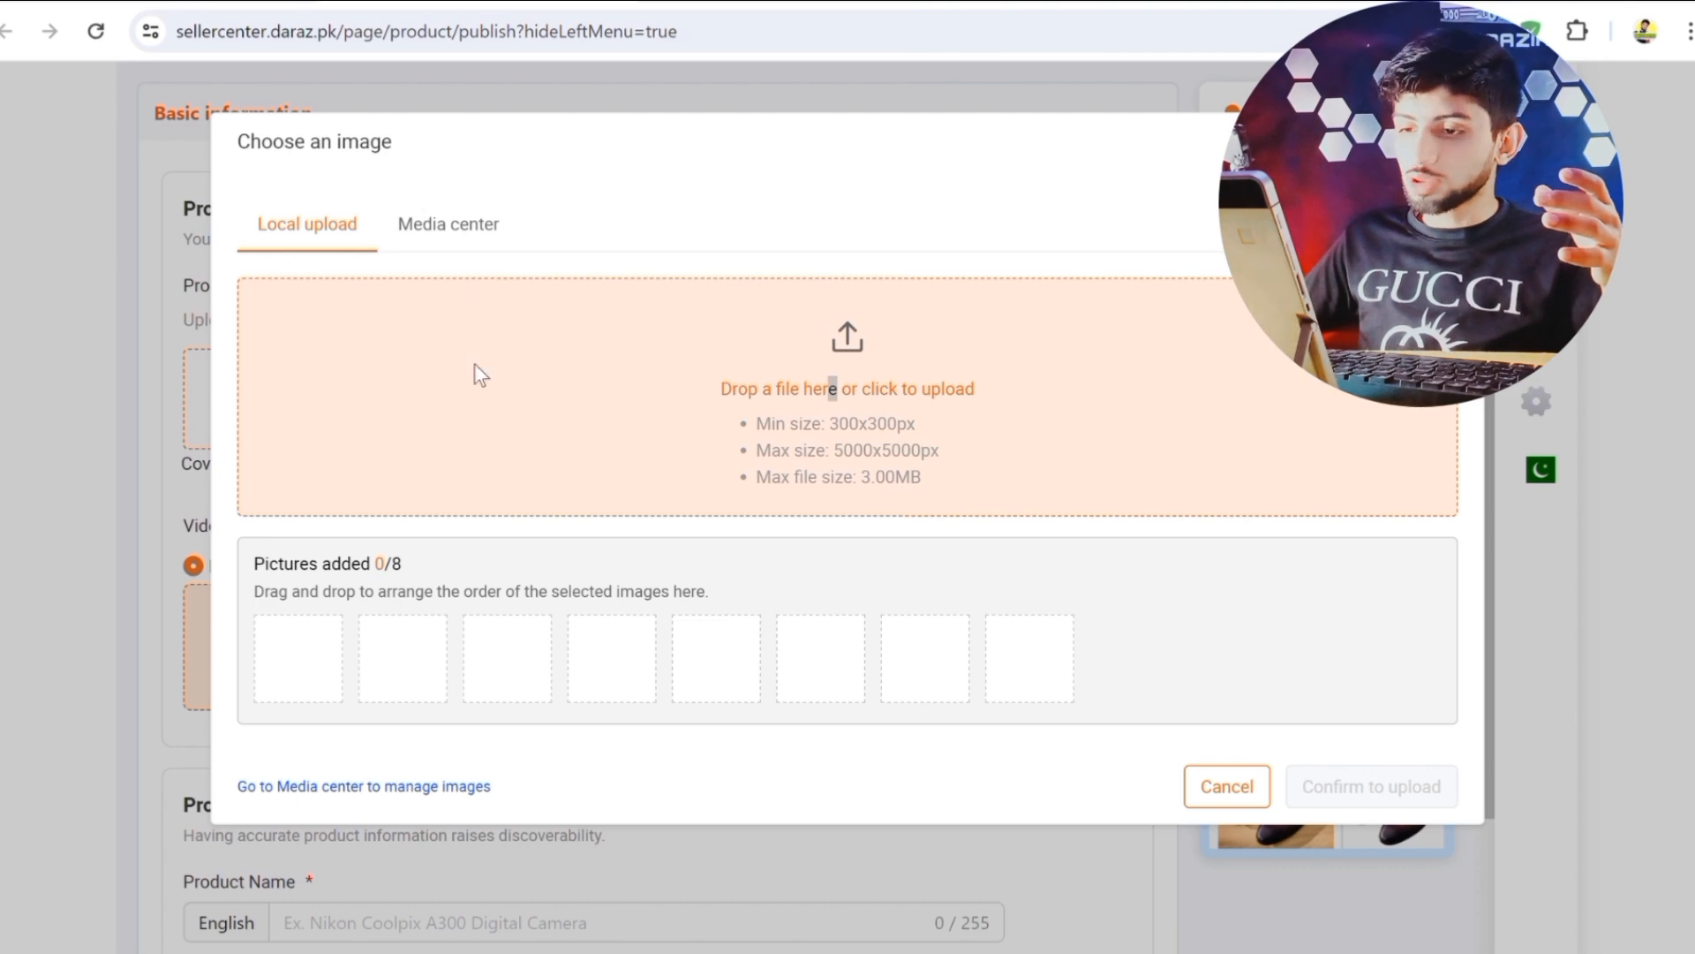
left_click(527, 478)
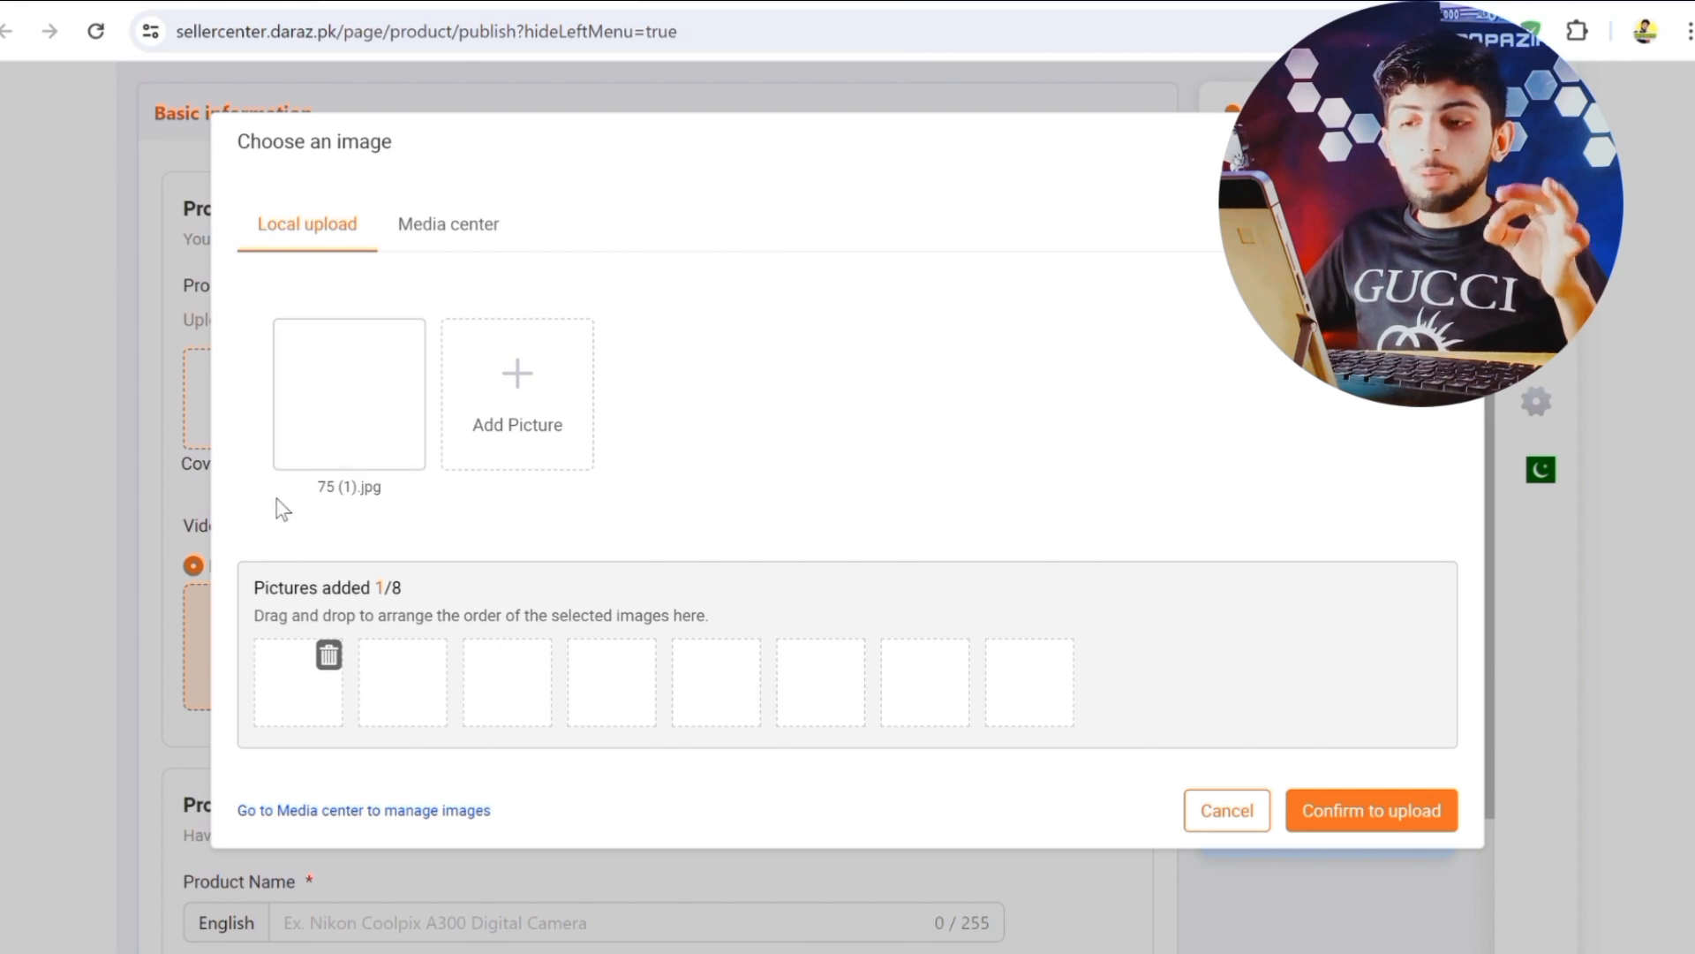
left_click(1384, 819)
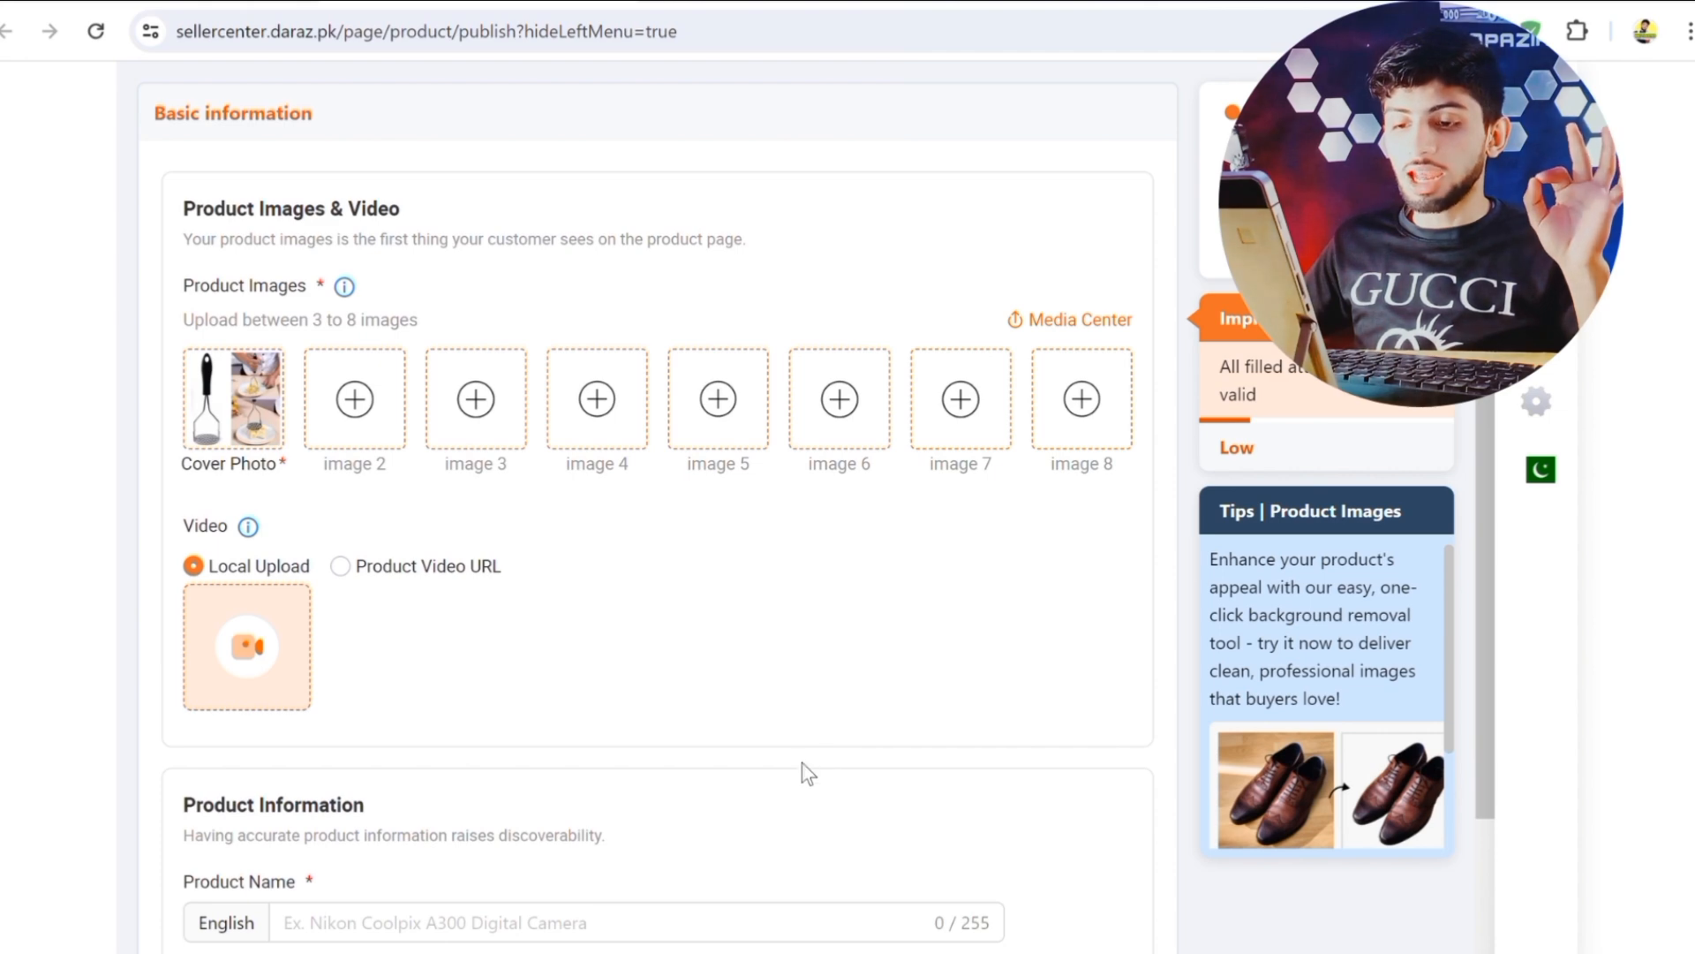
Open daraz.pk in a separate browser tab to find a reference listing for the product name.
scroll(802, 772, "down", 3)
left_click(311, 687)
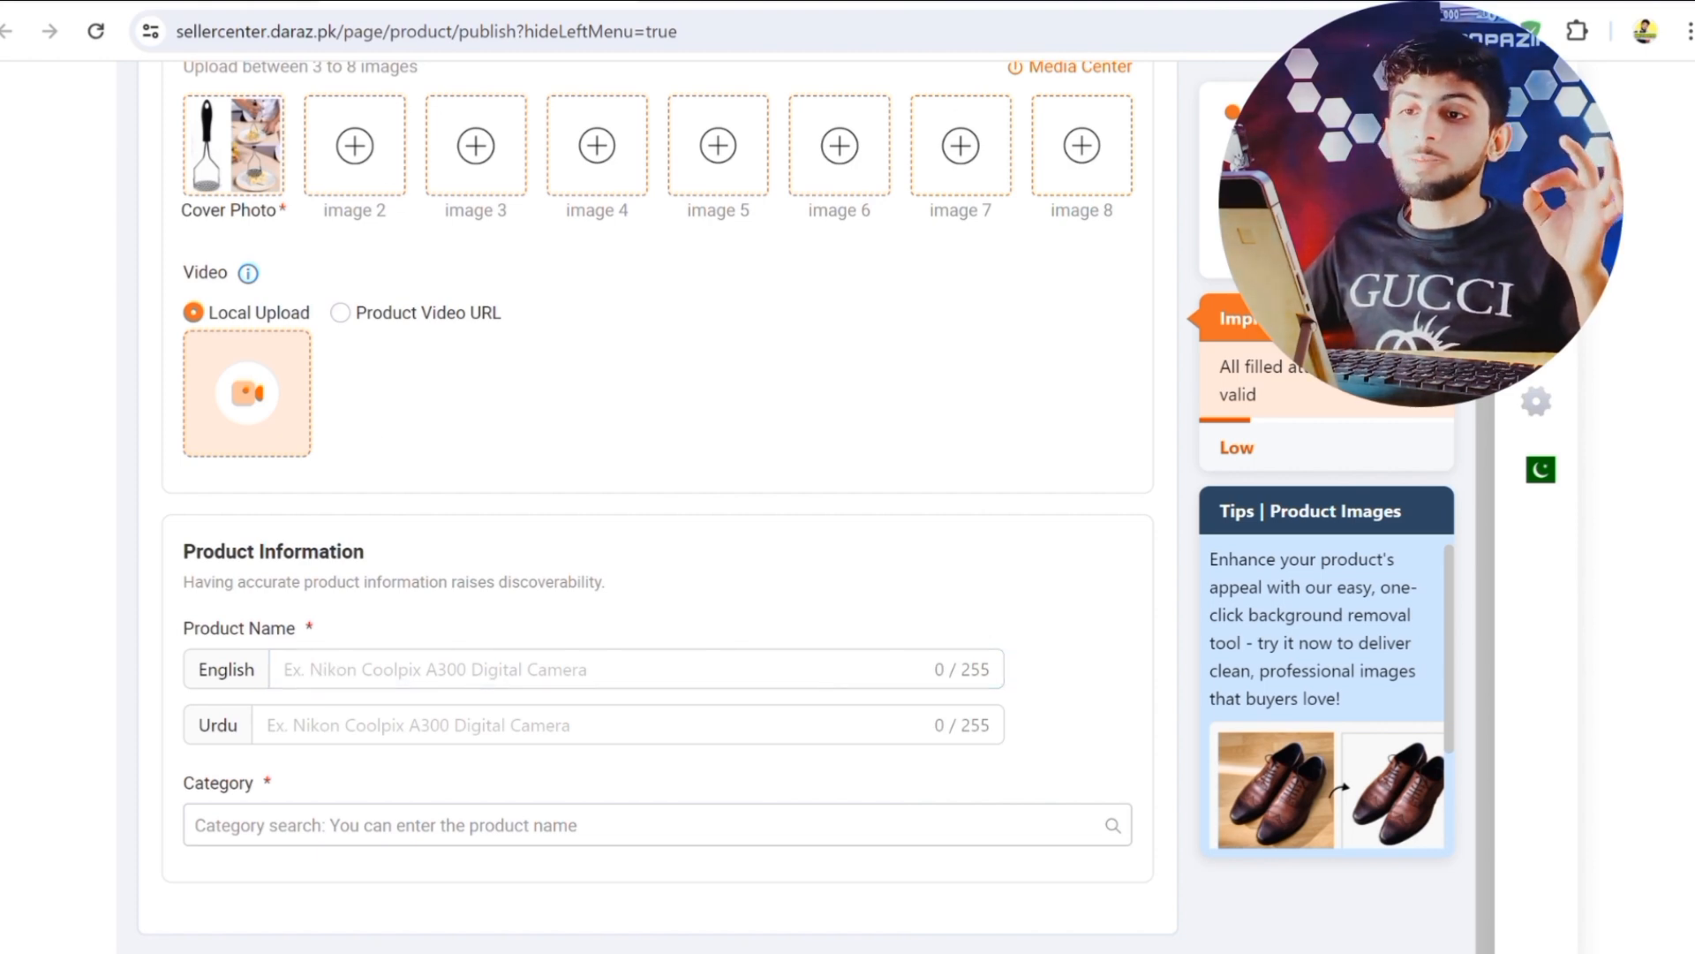
key("ctrl+t")
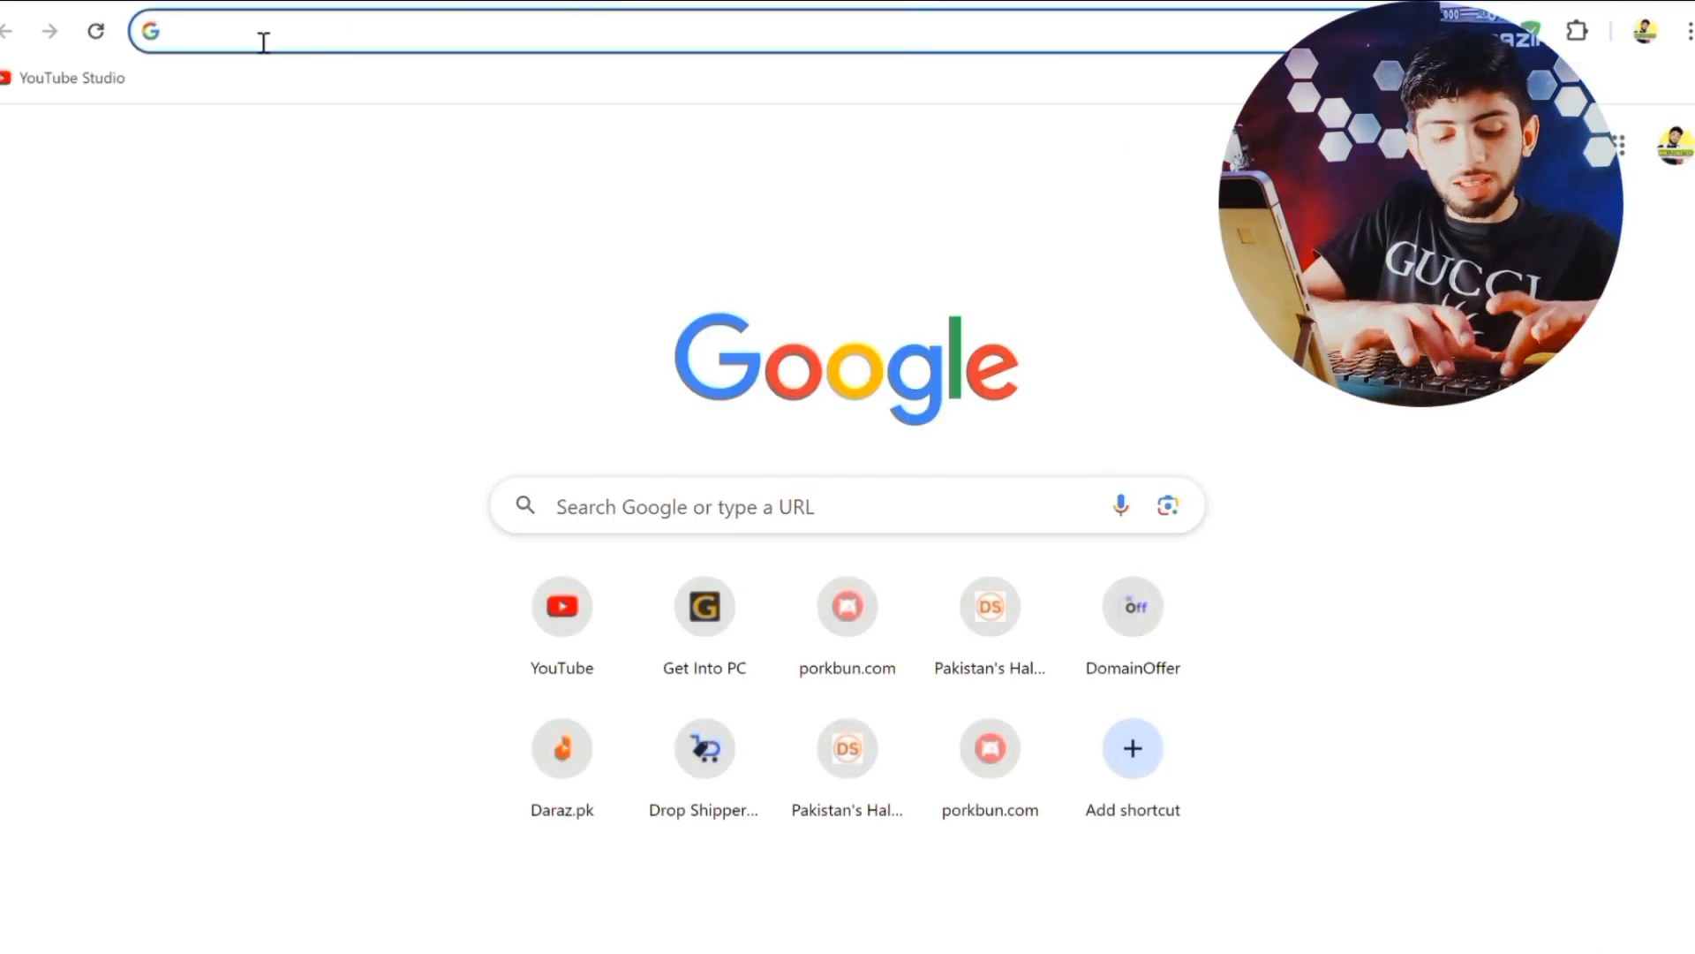
type("daraz")
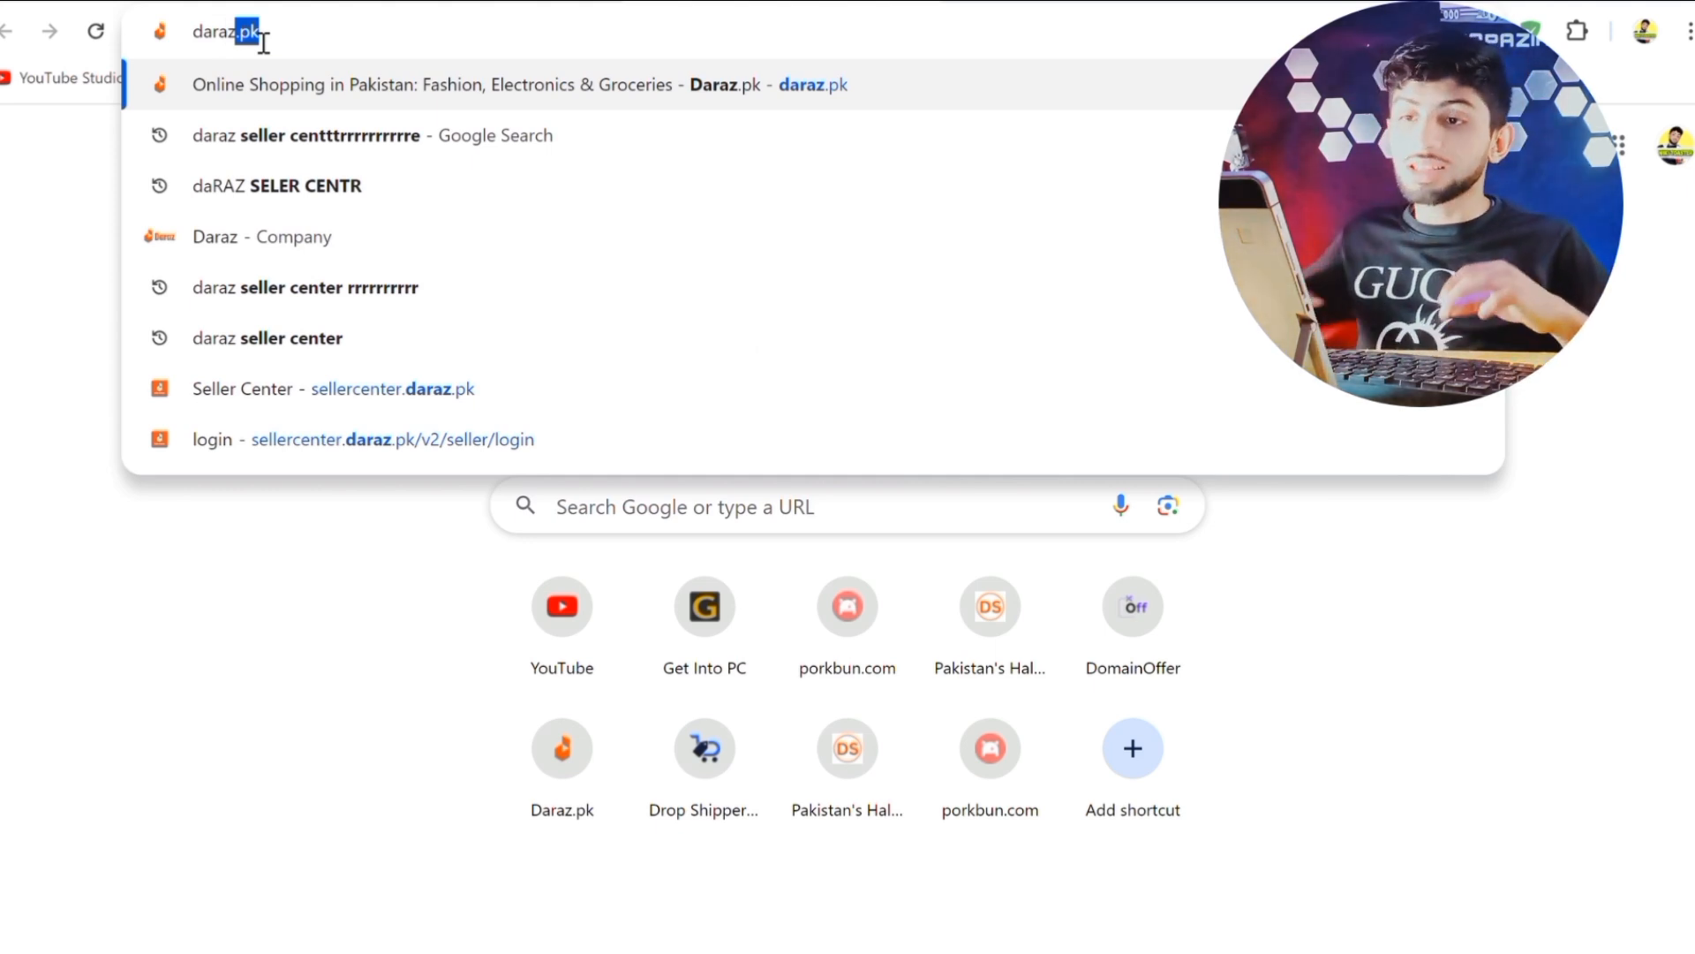
key("Return")
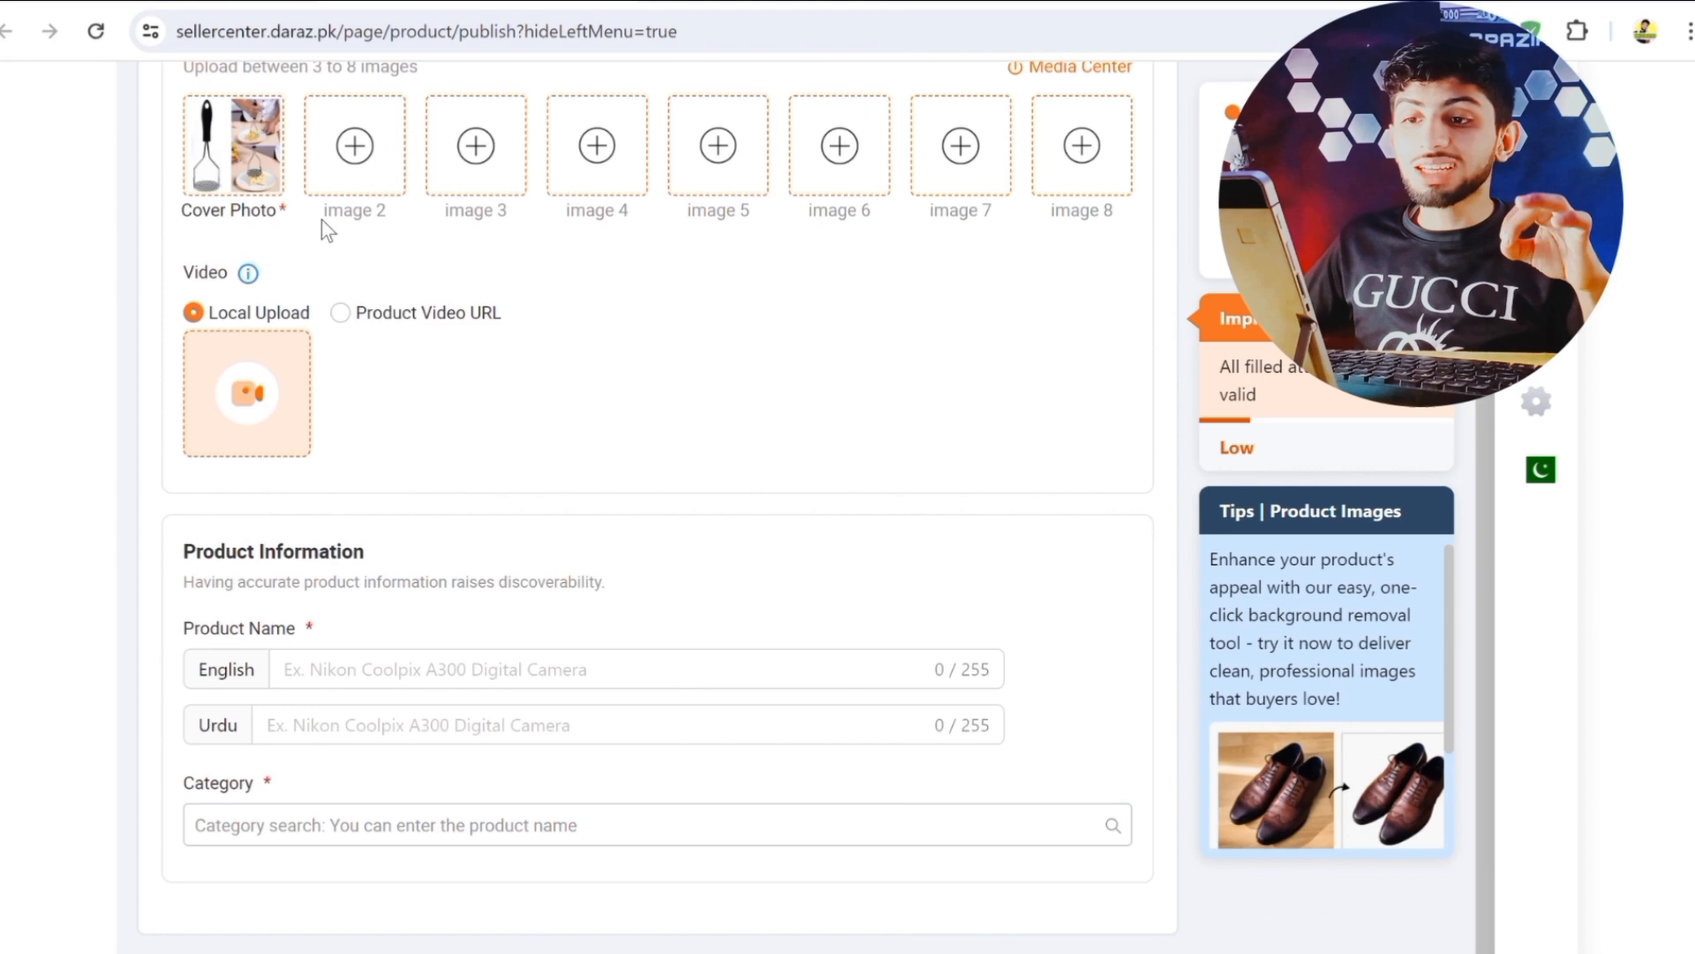
scroll(325, 231, "up", 3)
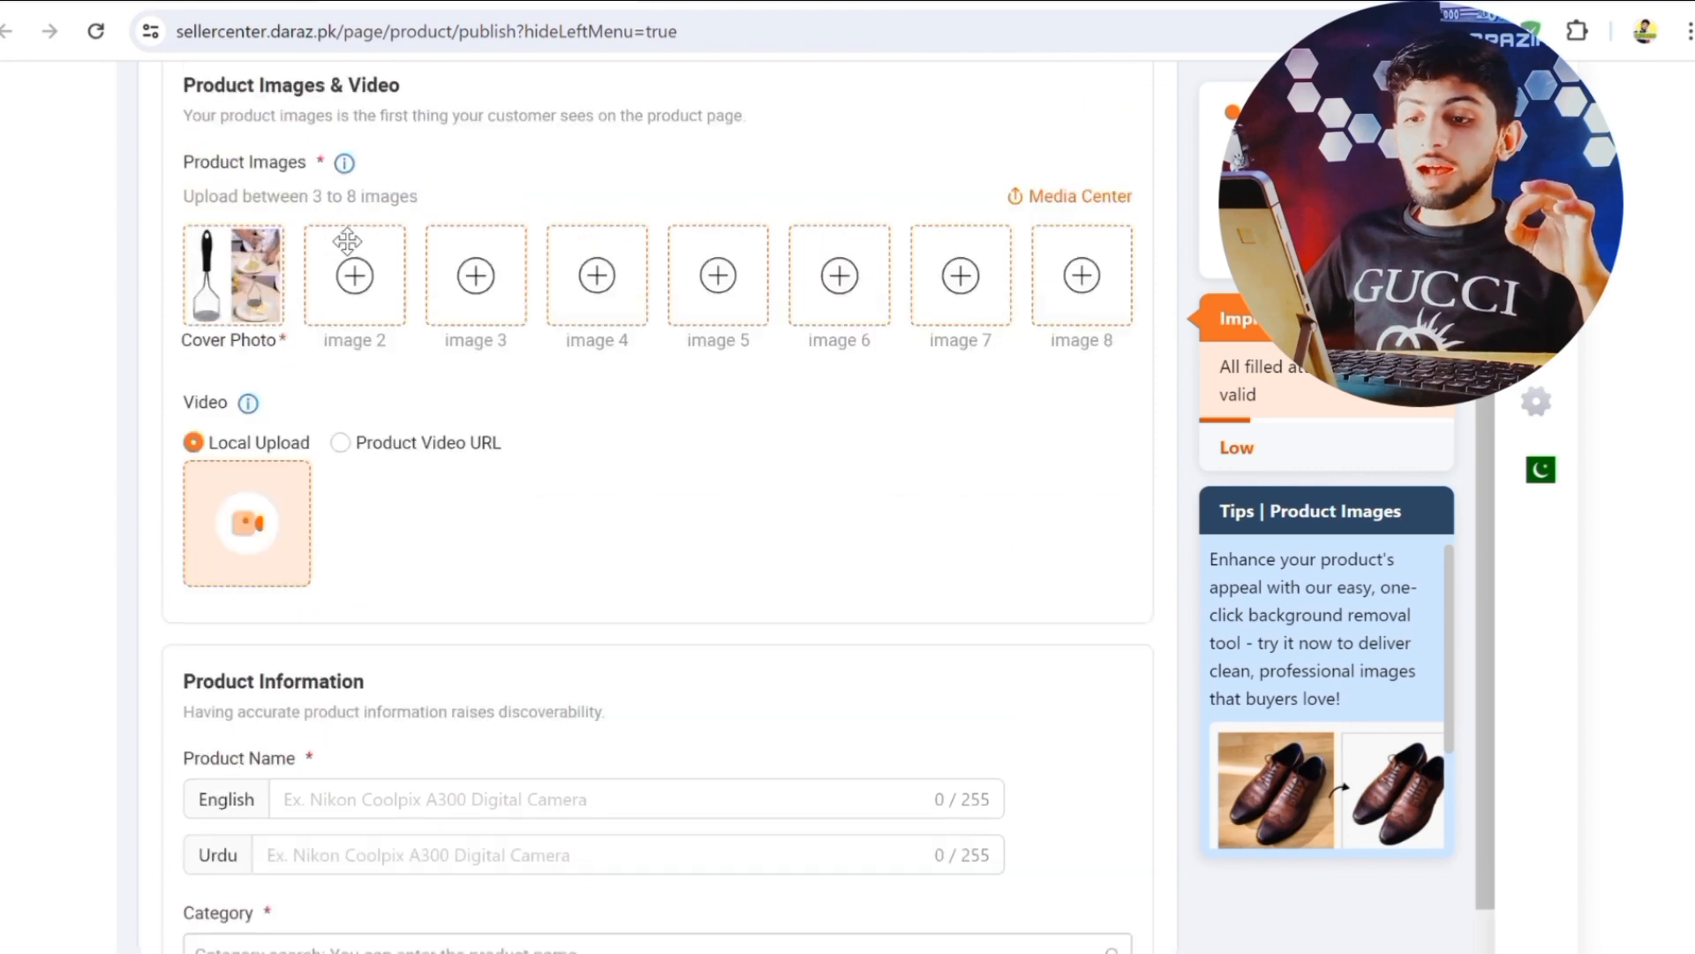
mouse_move(222, 388)
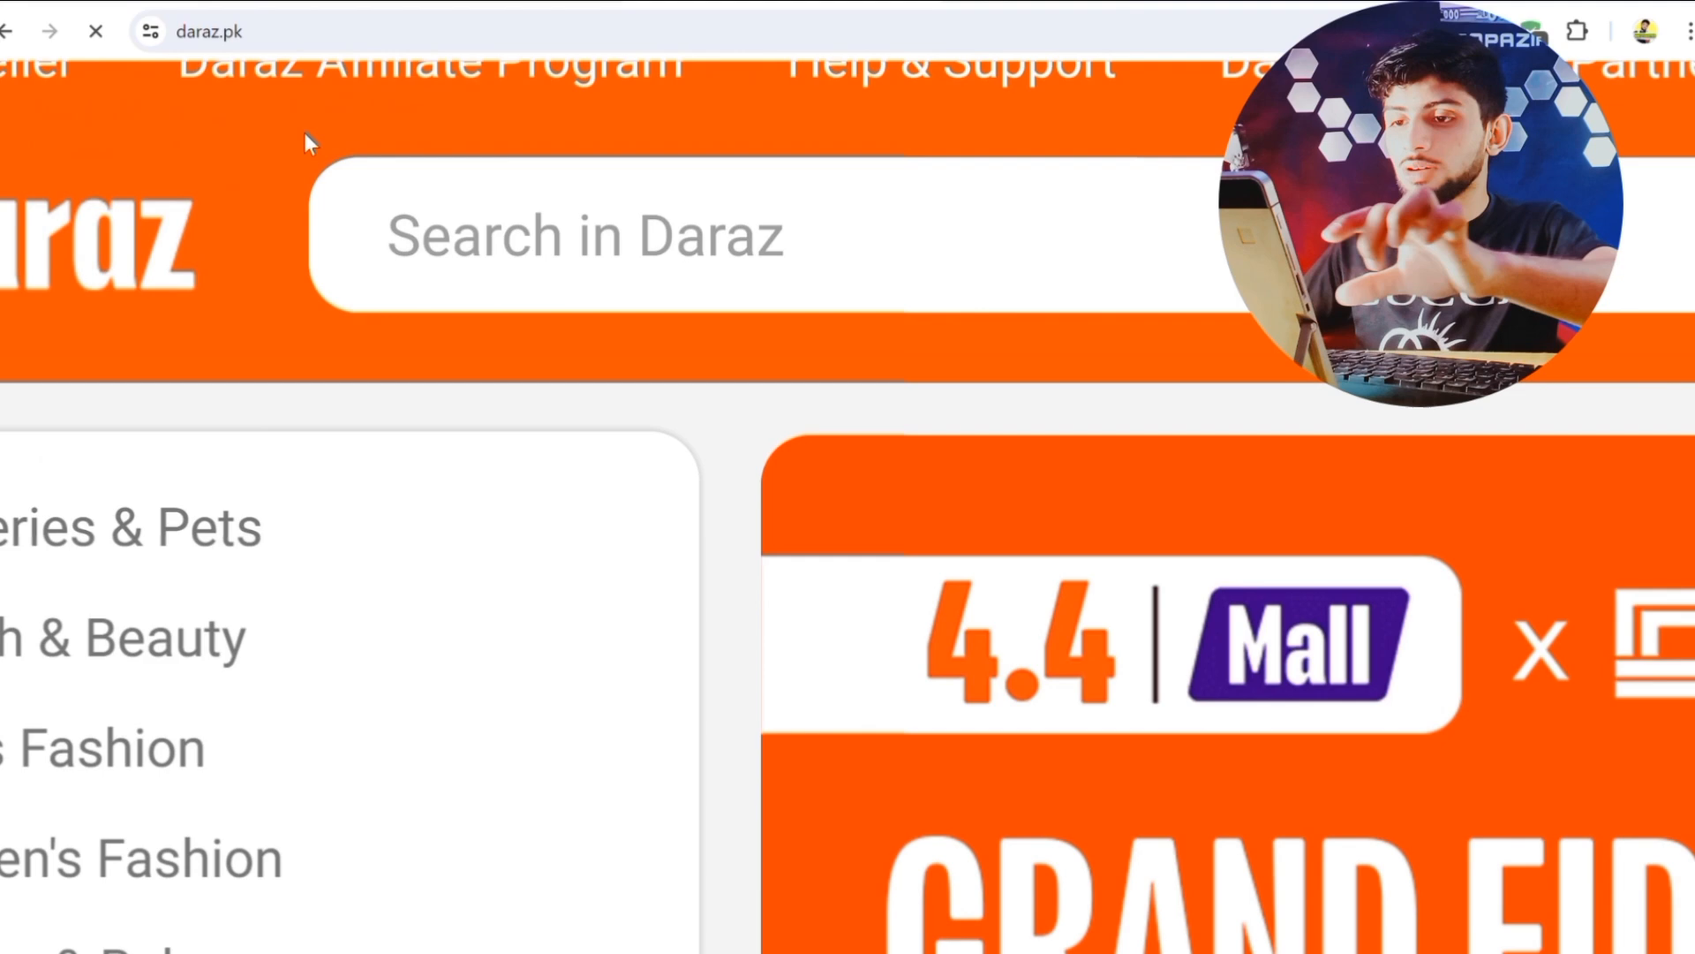
Search Daraz for "potato masher" and open the first masher listing in the results.
left_click(461, 235)
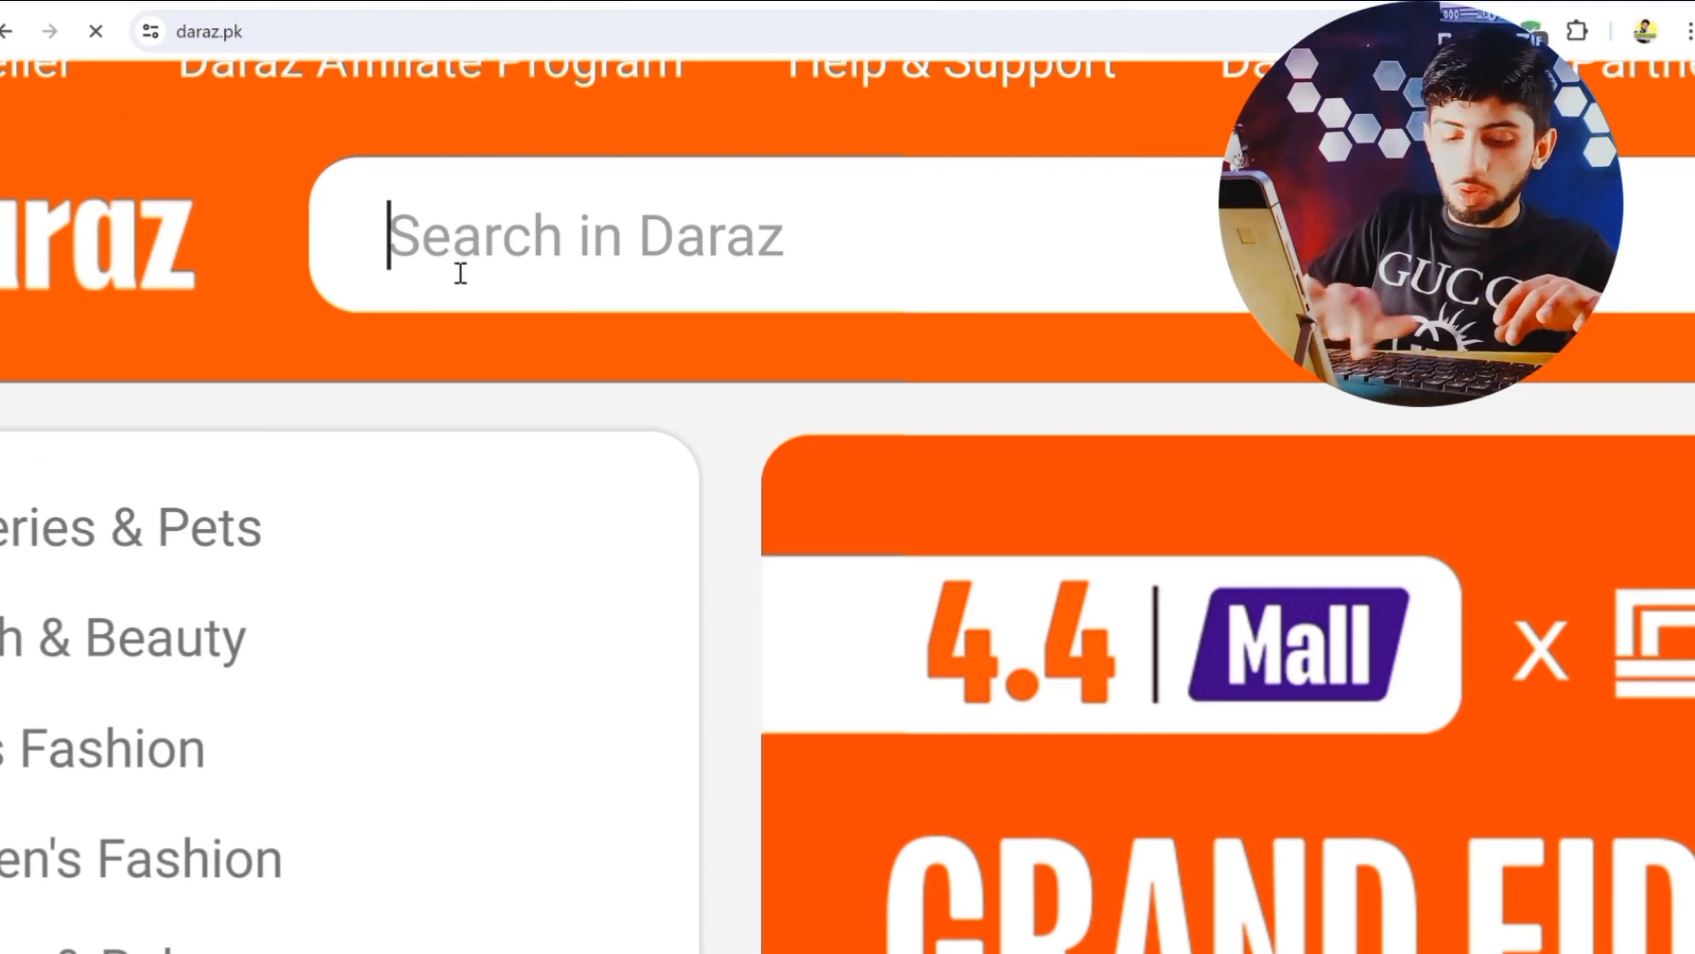
type("potato")
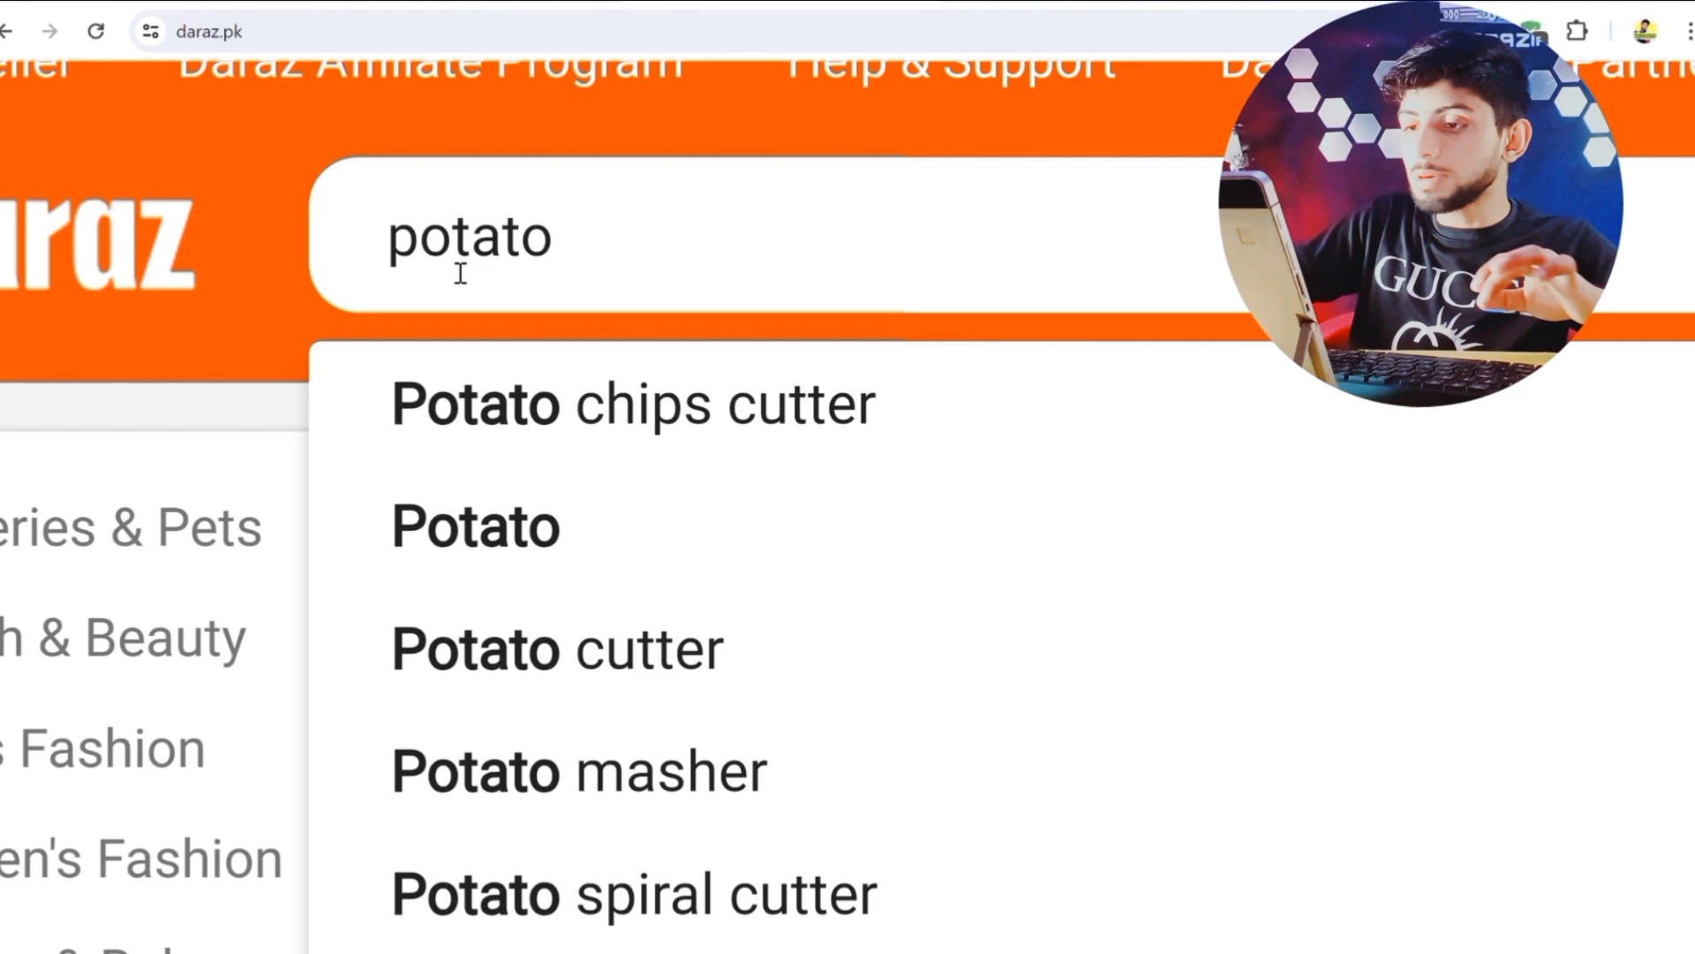
scroll(460, 273, "down", 5)
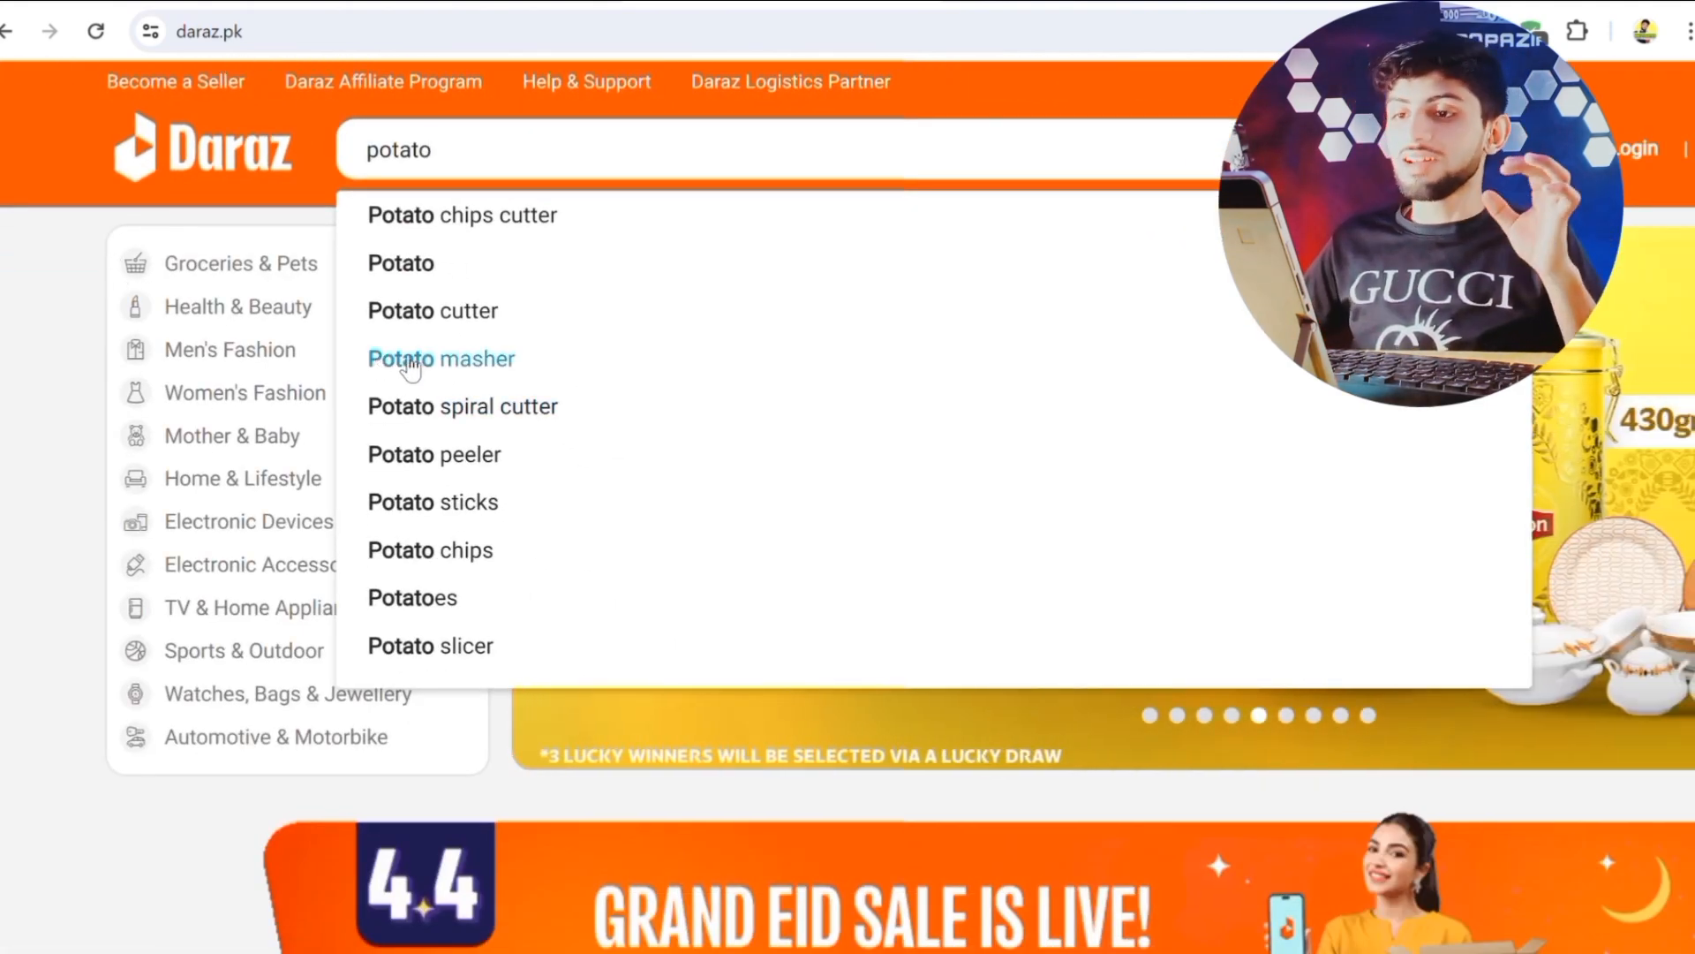
left_click(408, 362)
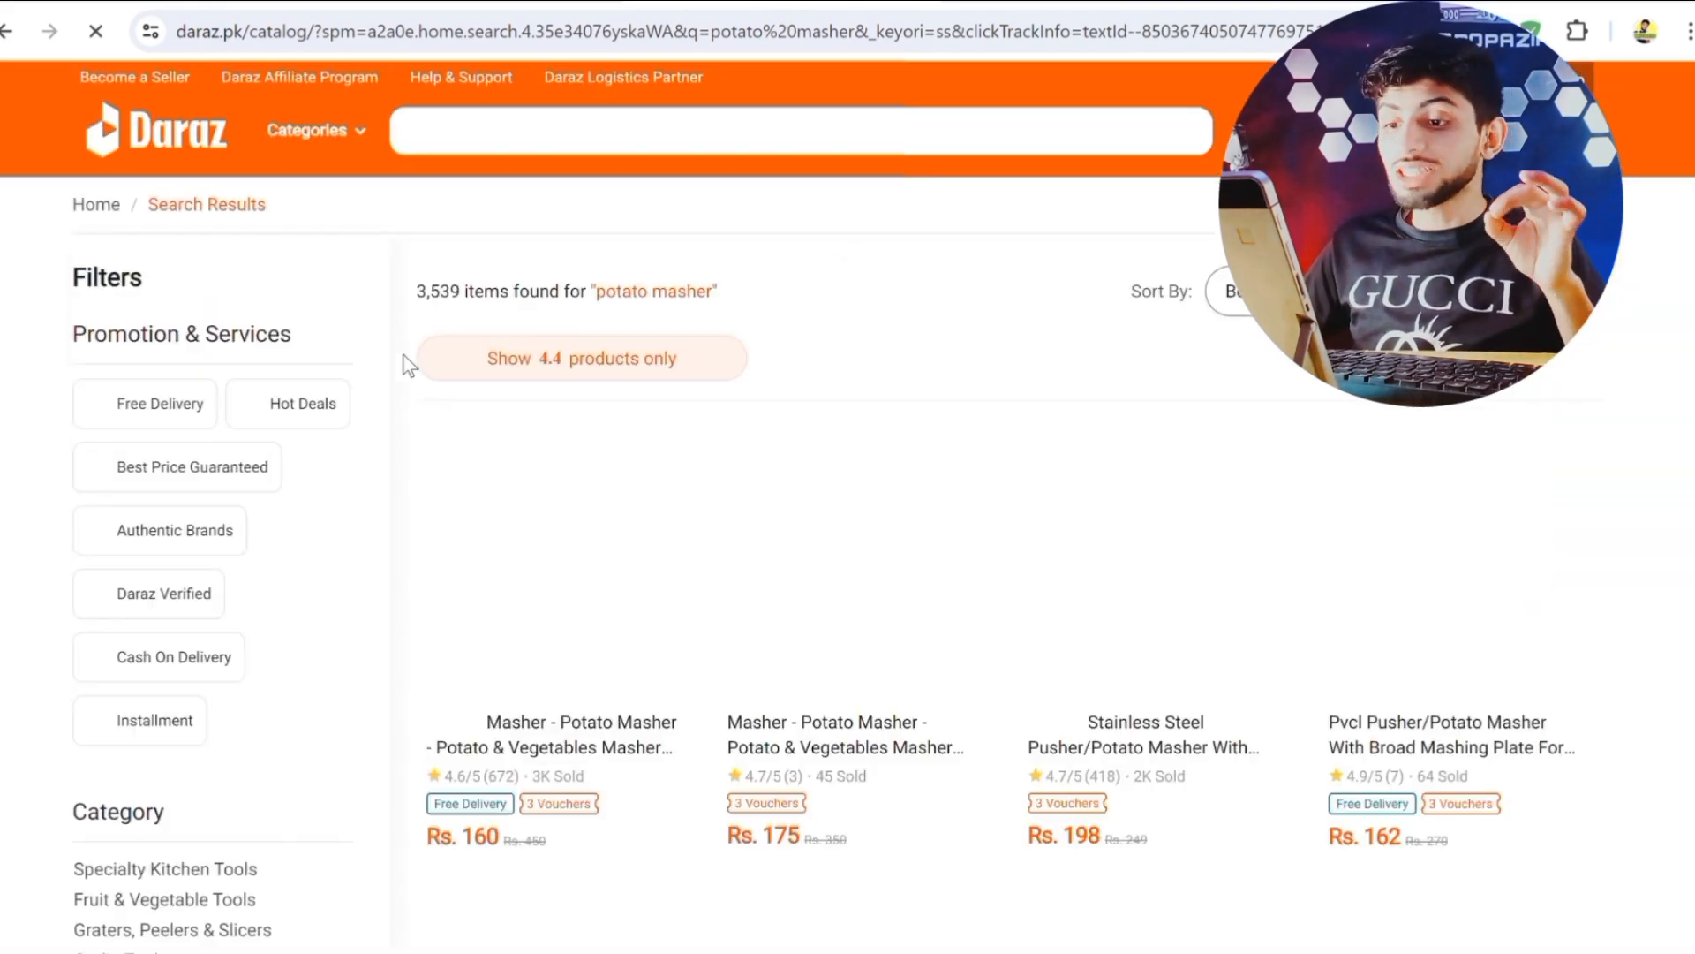
scroll(558, 599, "down", 3)
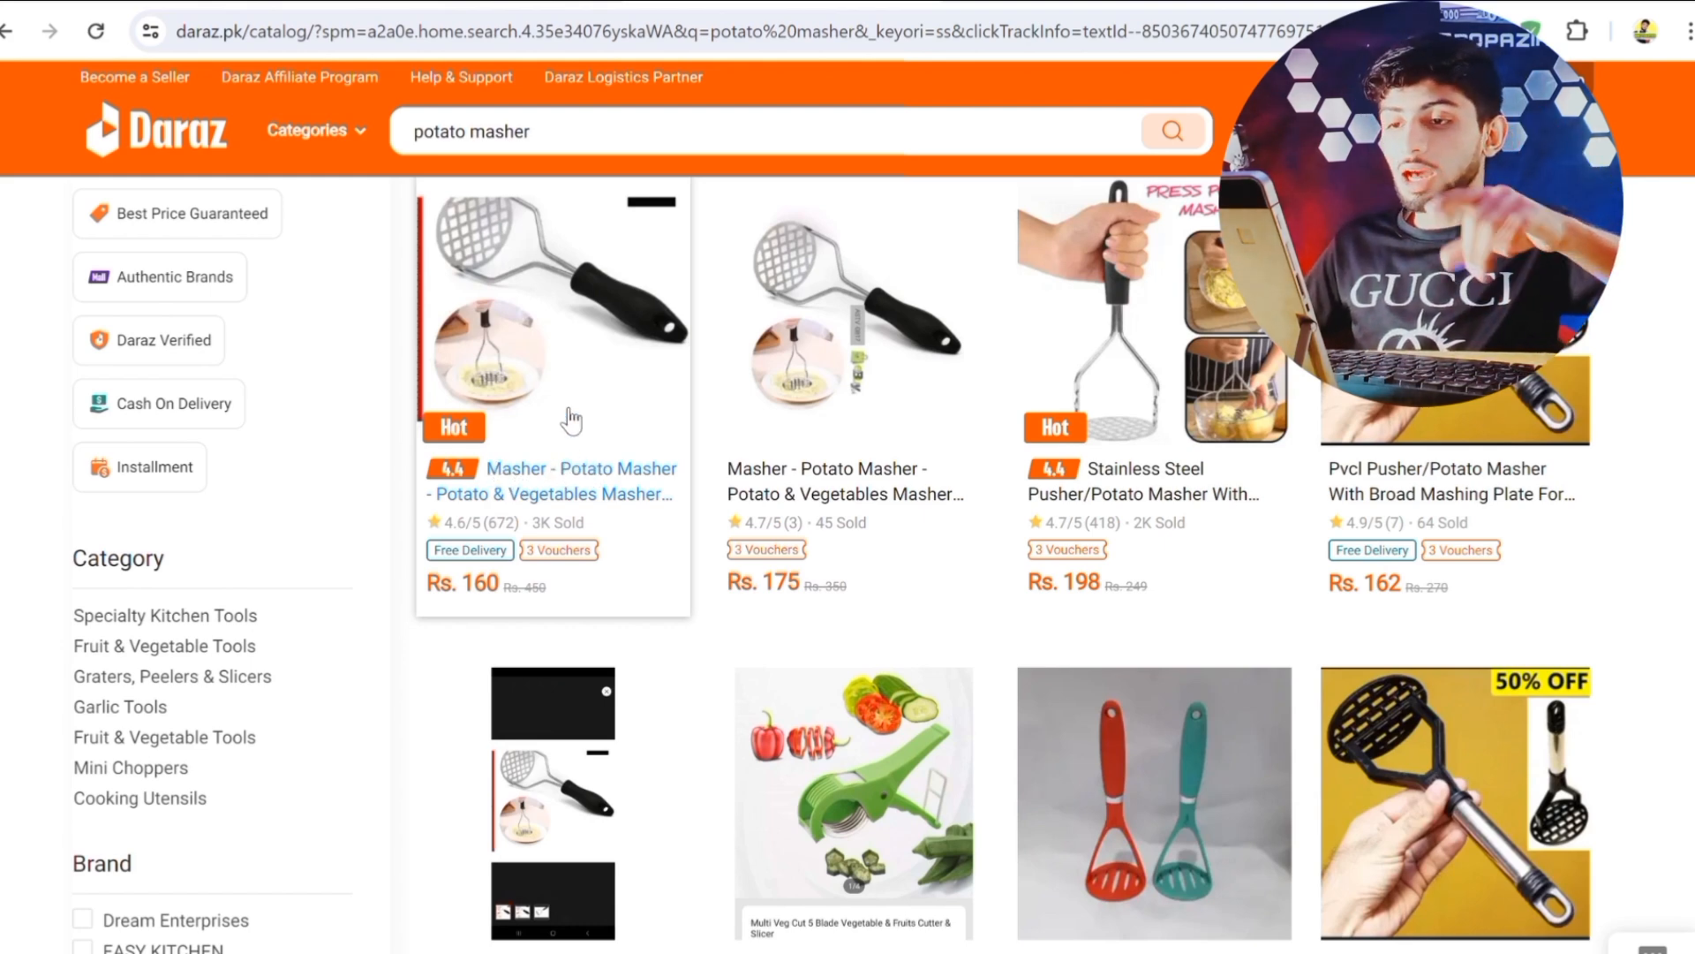
left_click(580, 512)
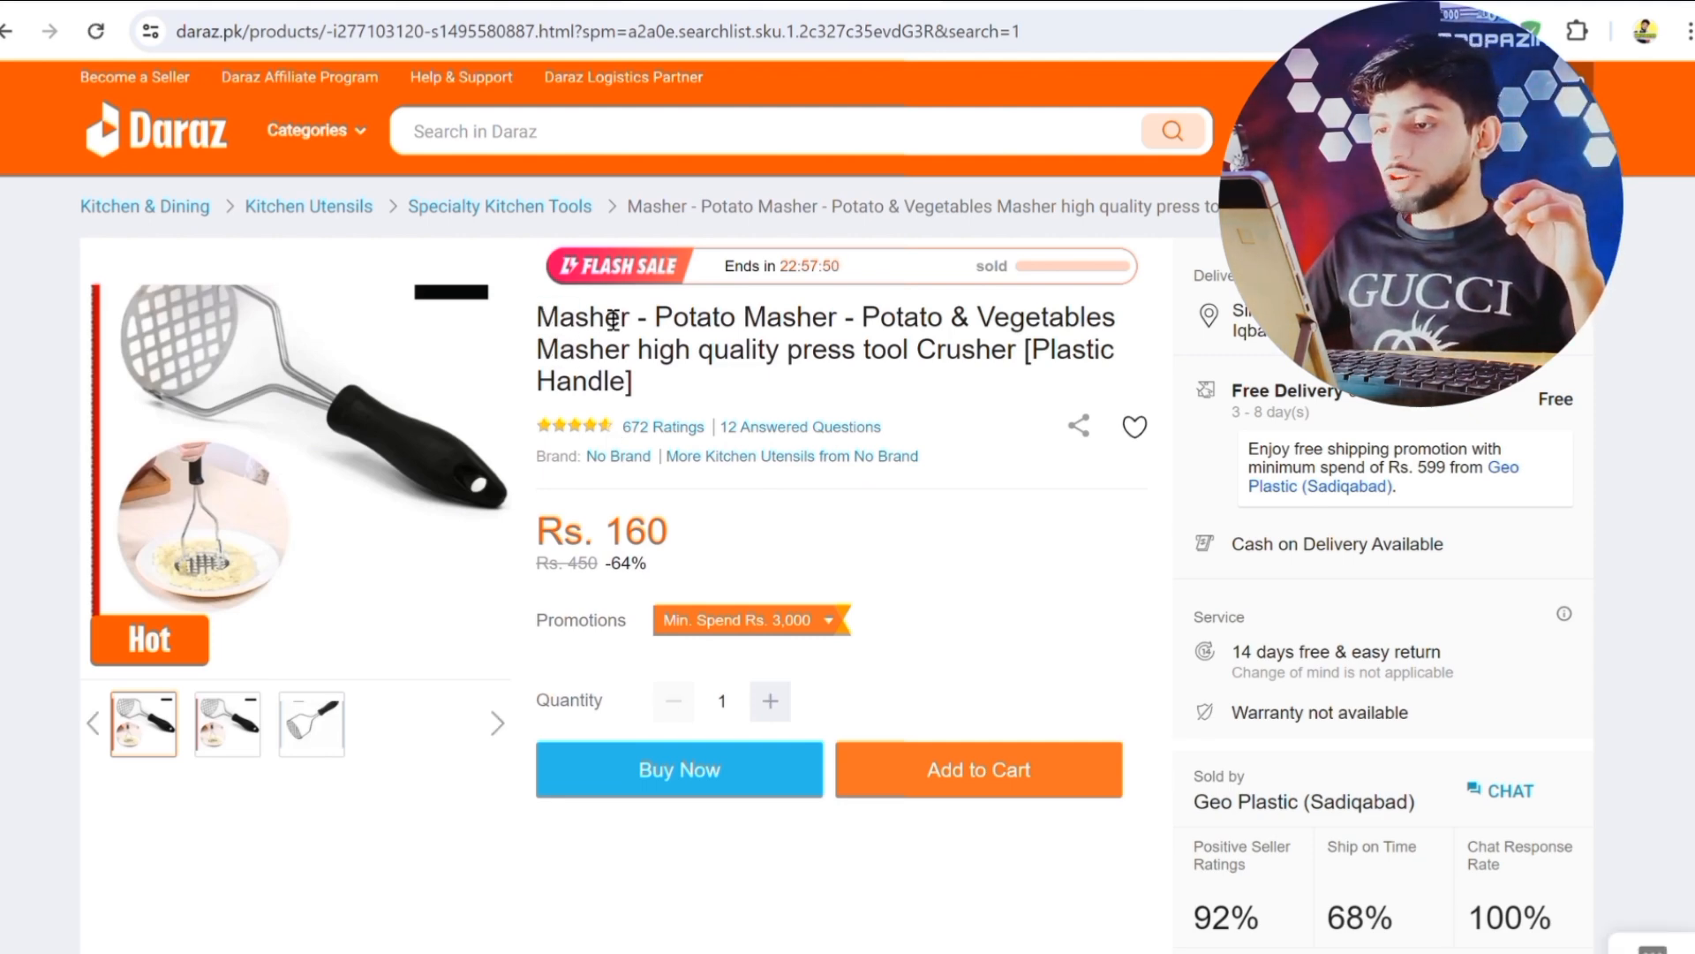
Copy the reference listing's full title, "Masher - Potato Masher - Potato & Vegetables Masher high quality press tool Crusher [Plastic Handle]", into the English product name.
left_click_drag(590, 316, 1104, 316)
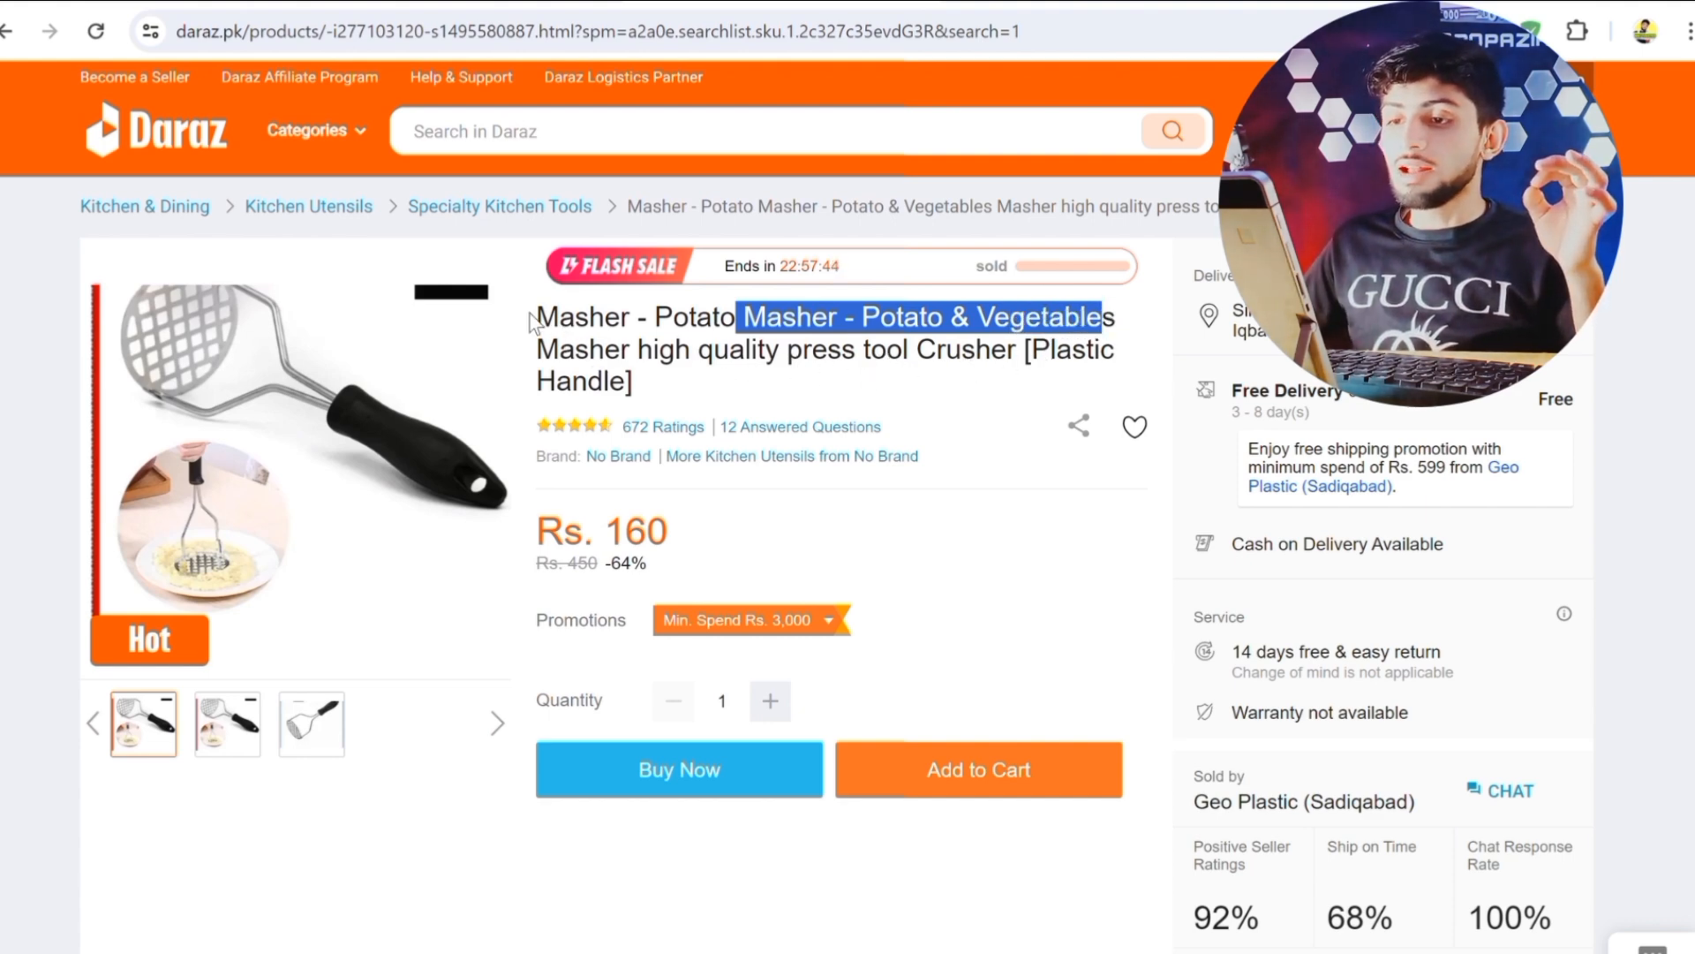
left_click_drag(535, 311, 654, 384)
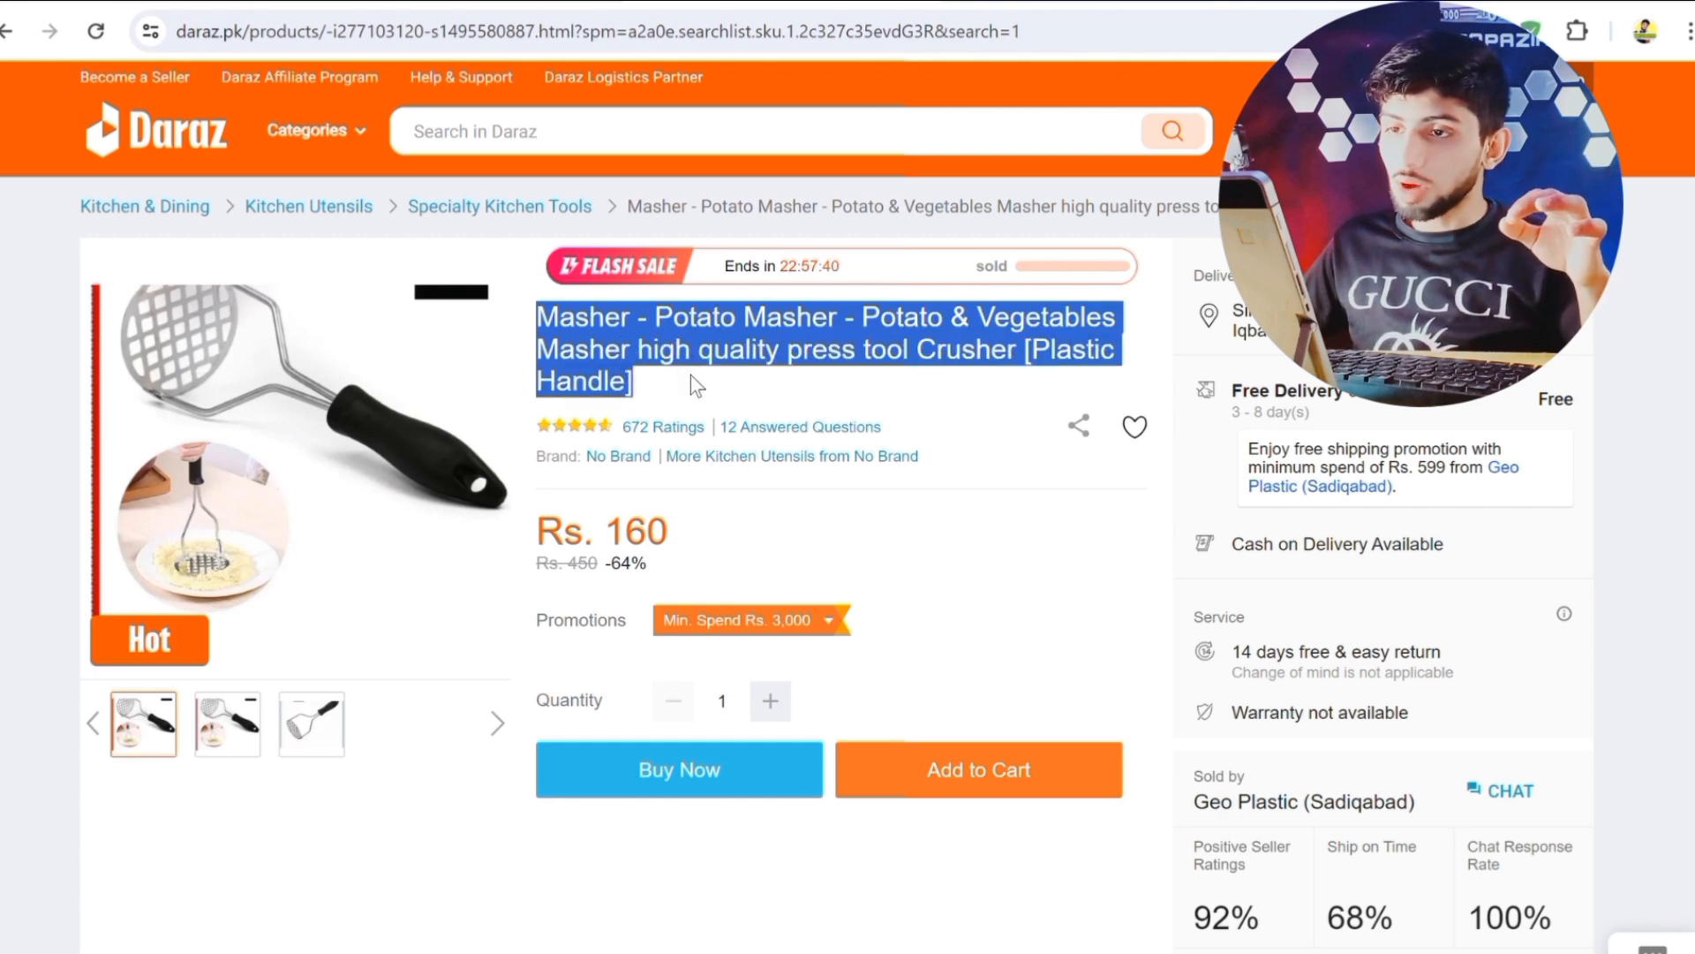
left_click(481, 3)
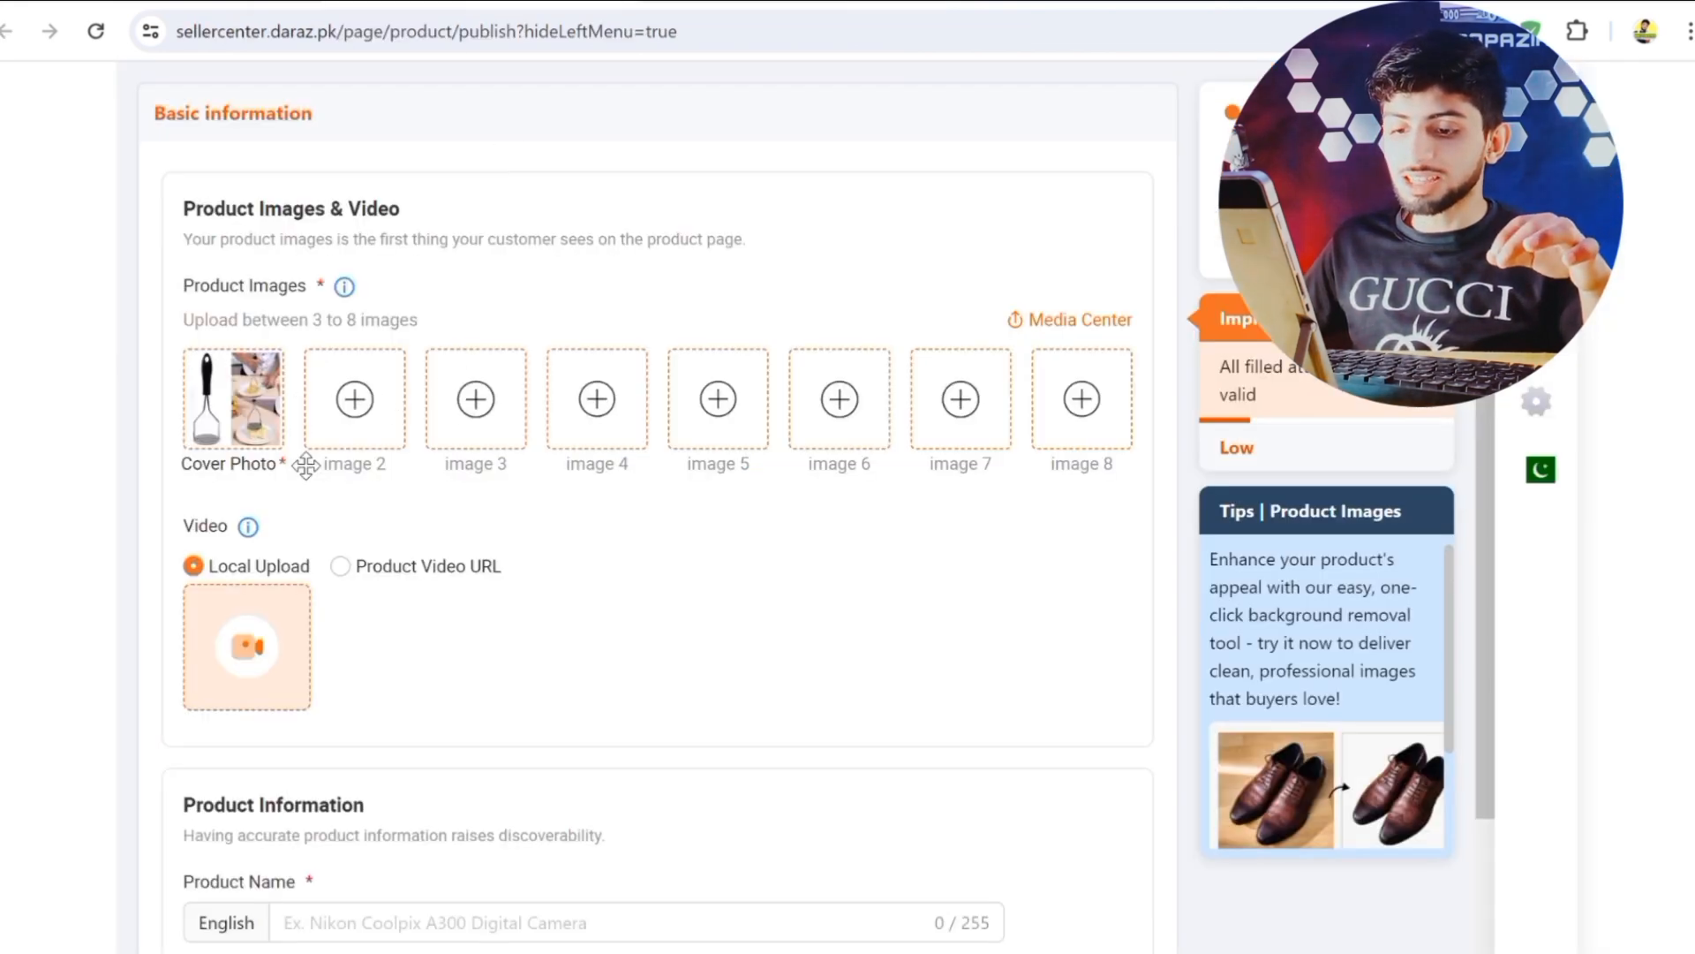
left_click(332, 930)
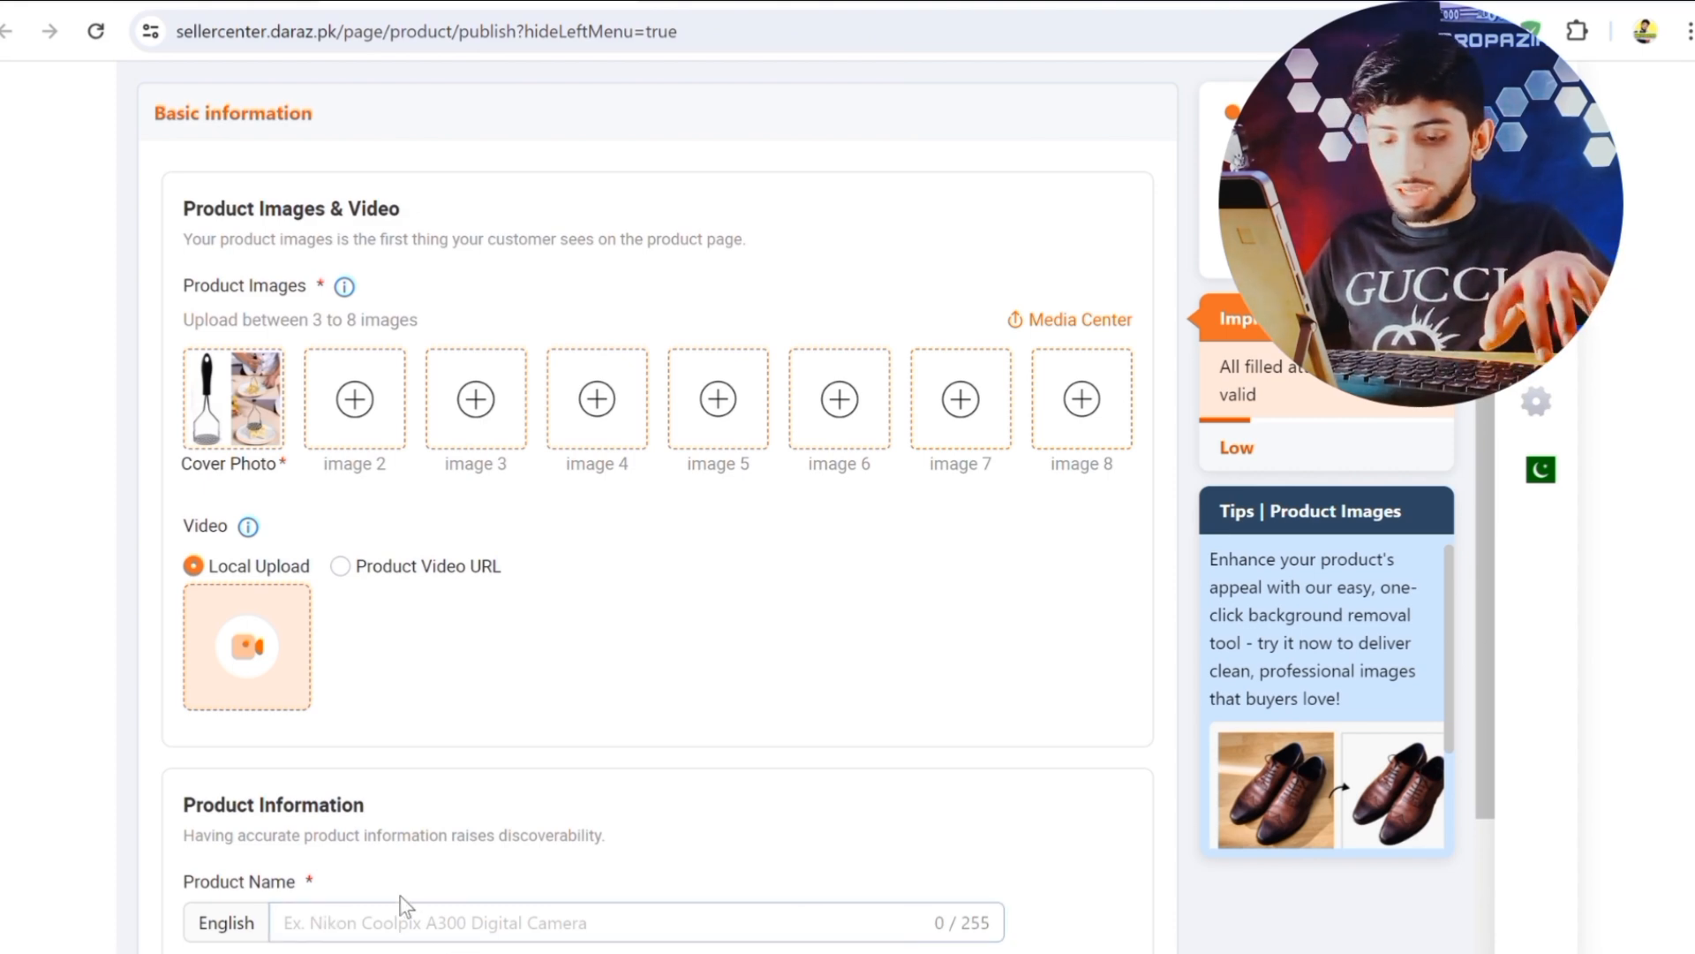
left_click(392, 932)
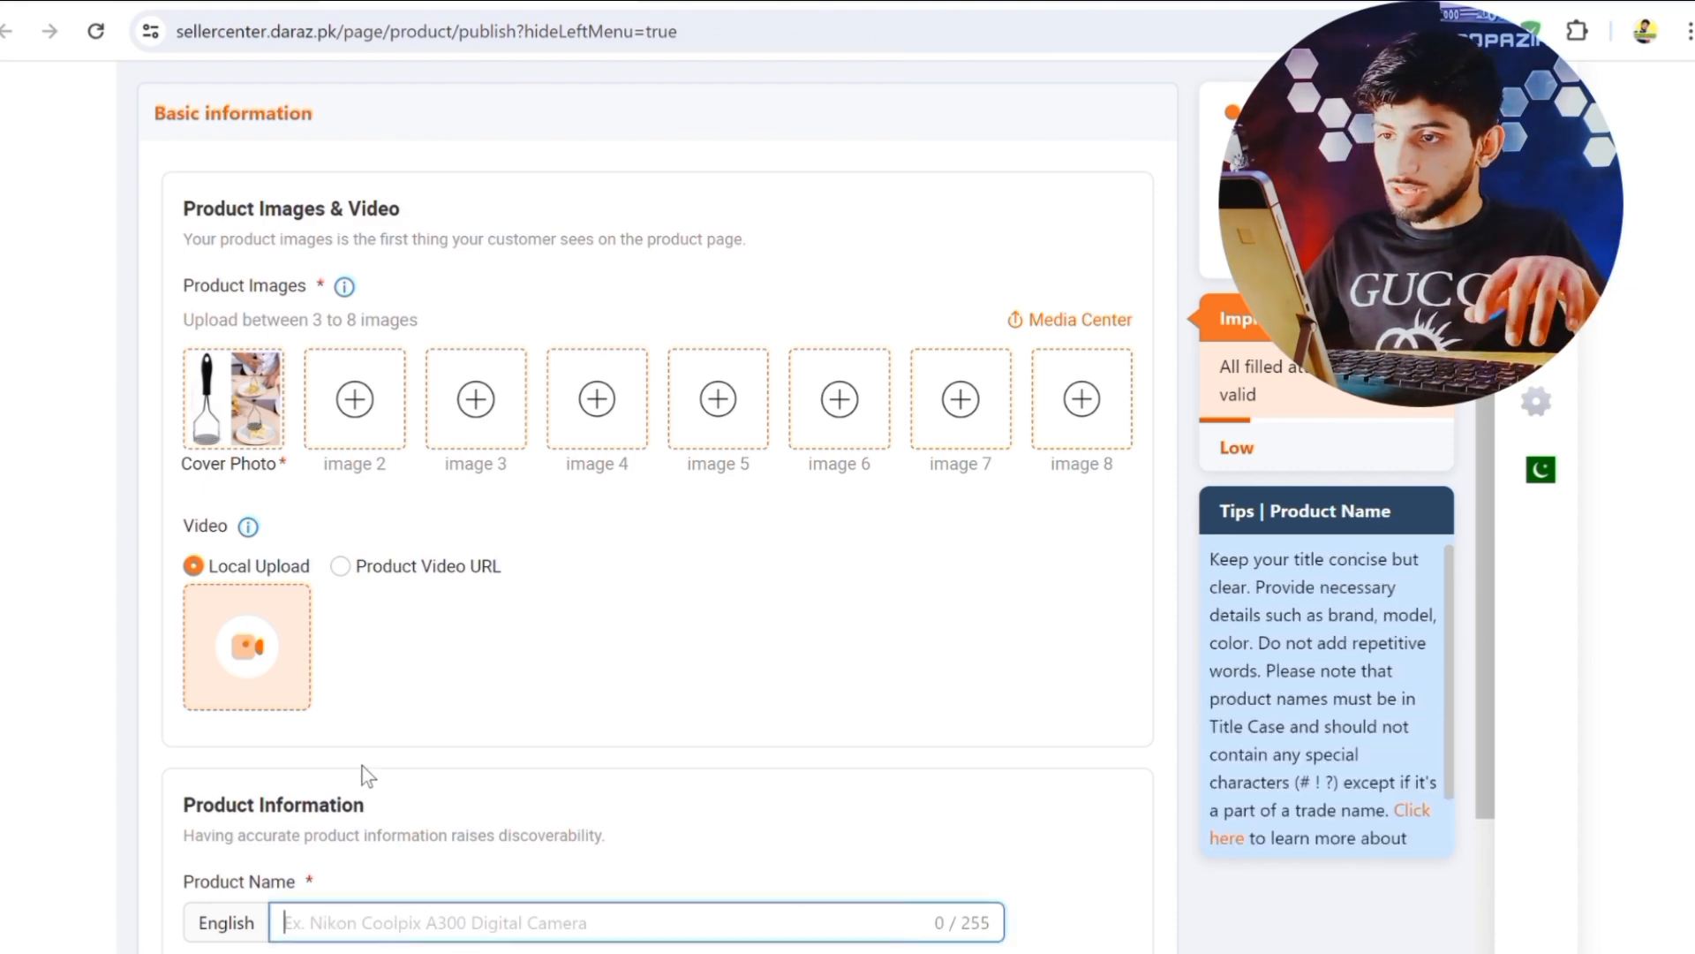
left_click(654, 2)
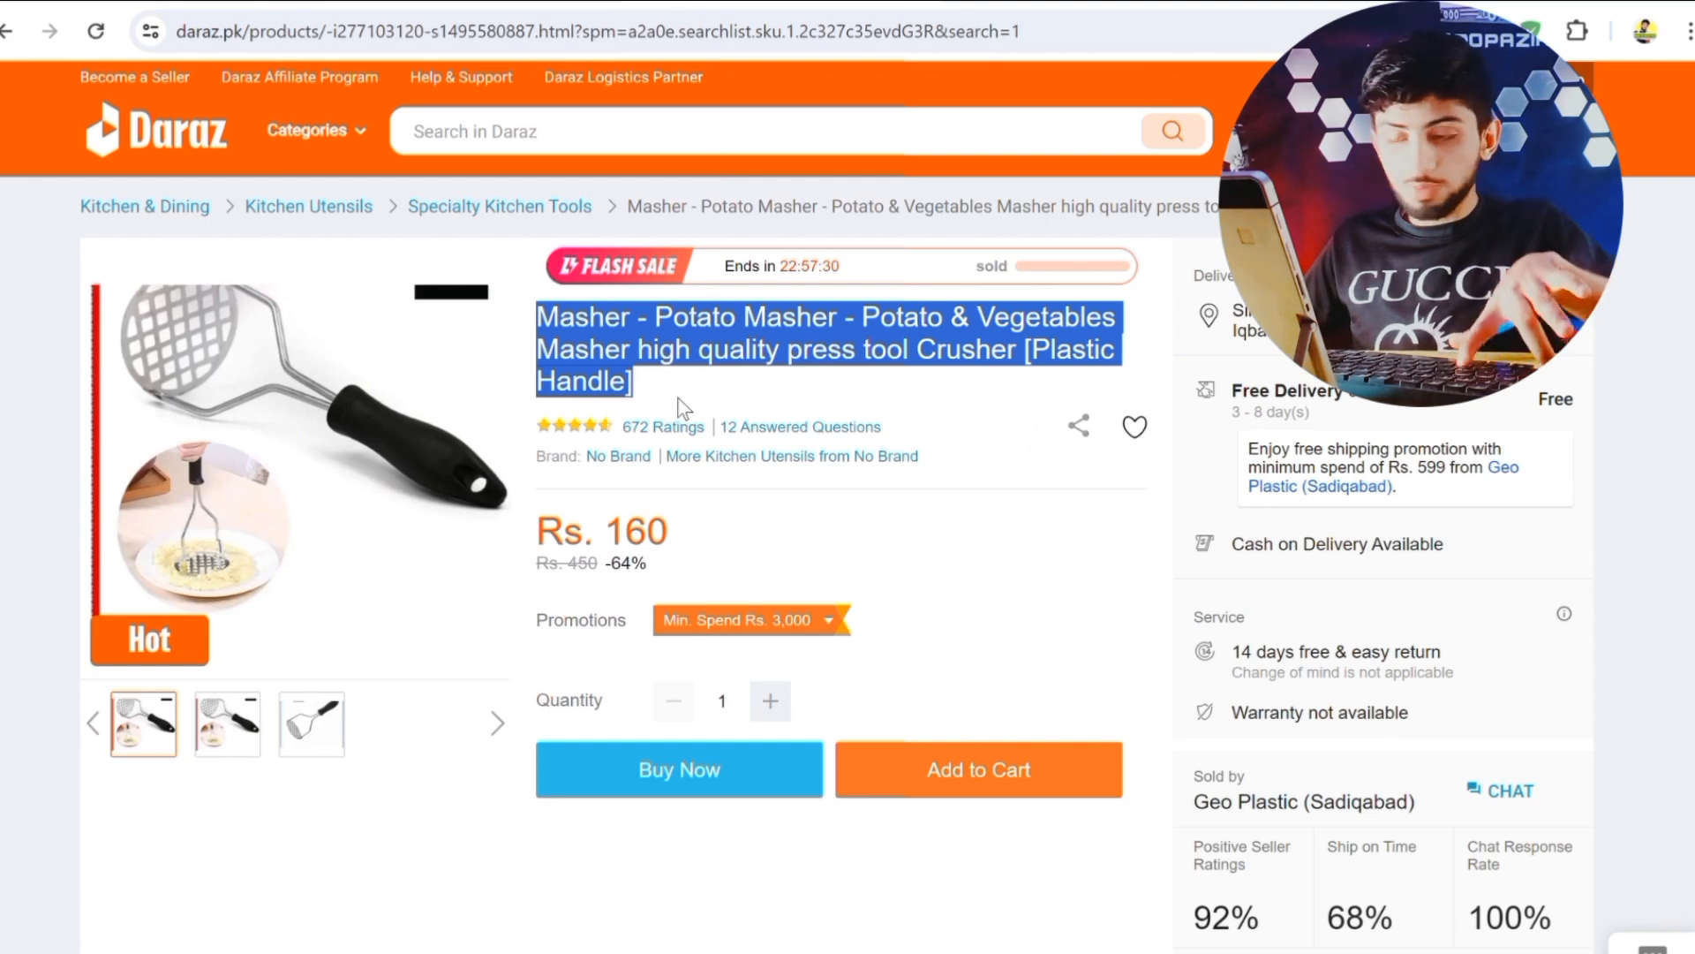
left_click(457, 2)
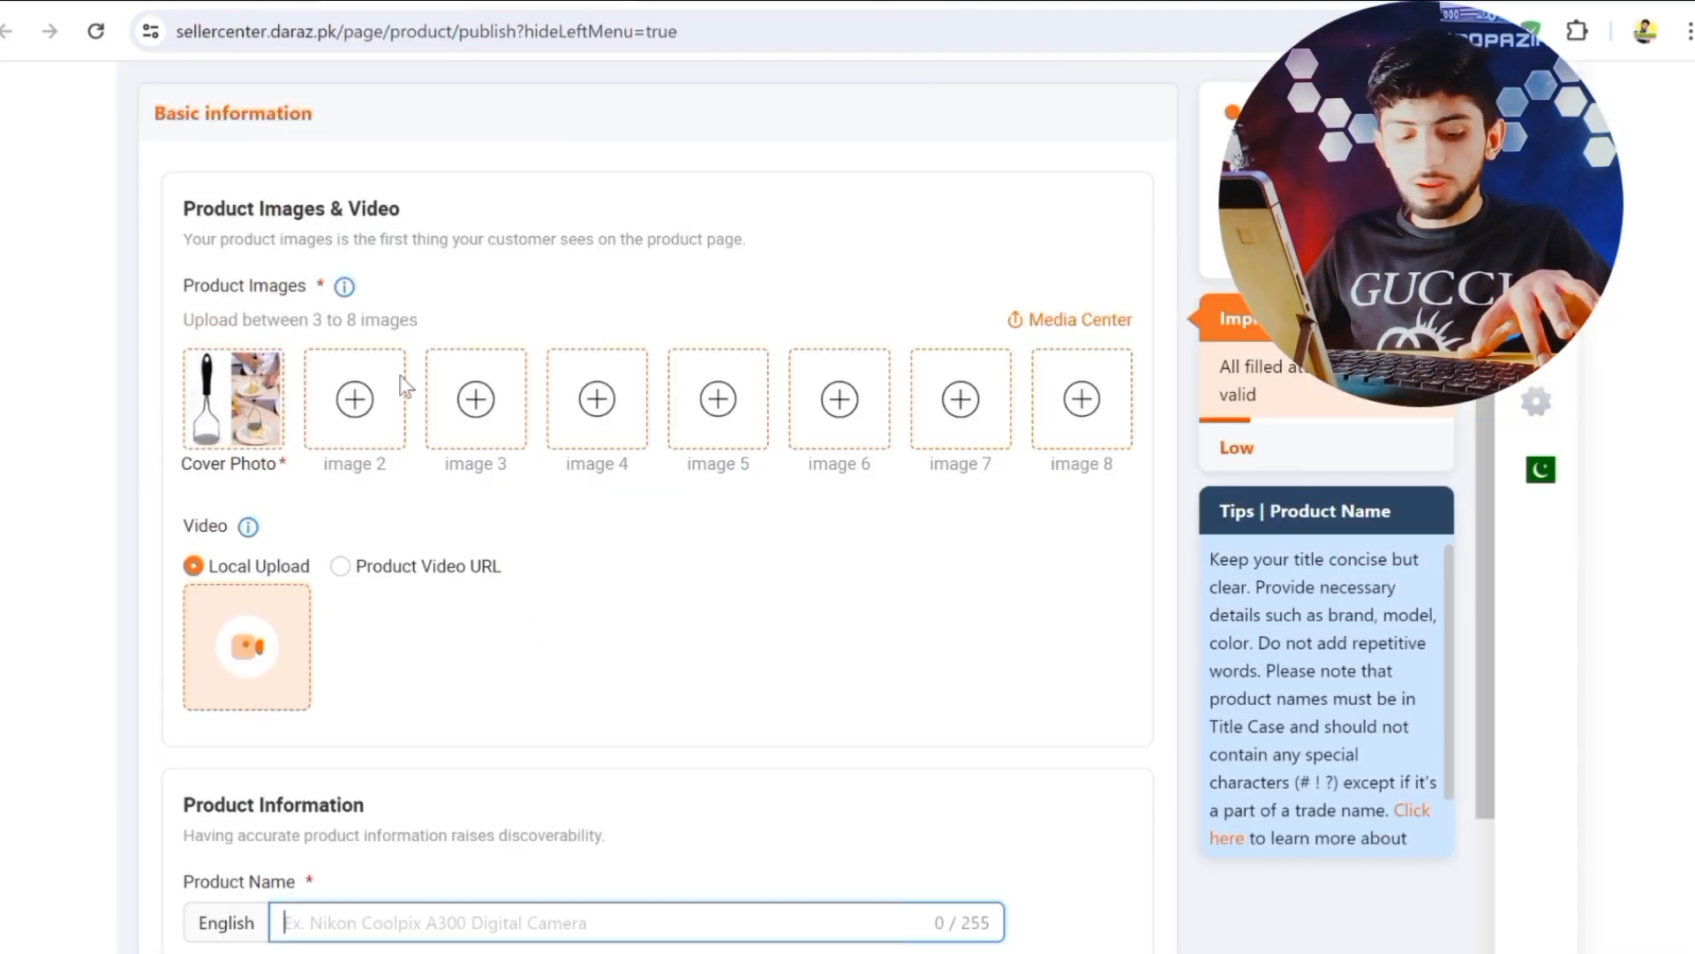
key("ctrl+v")
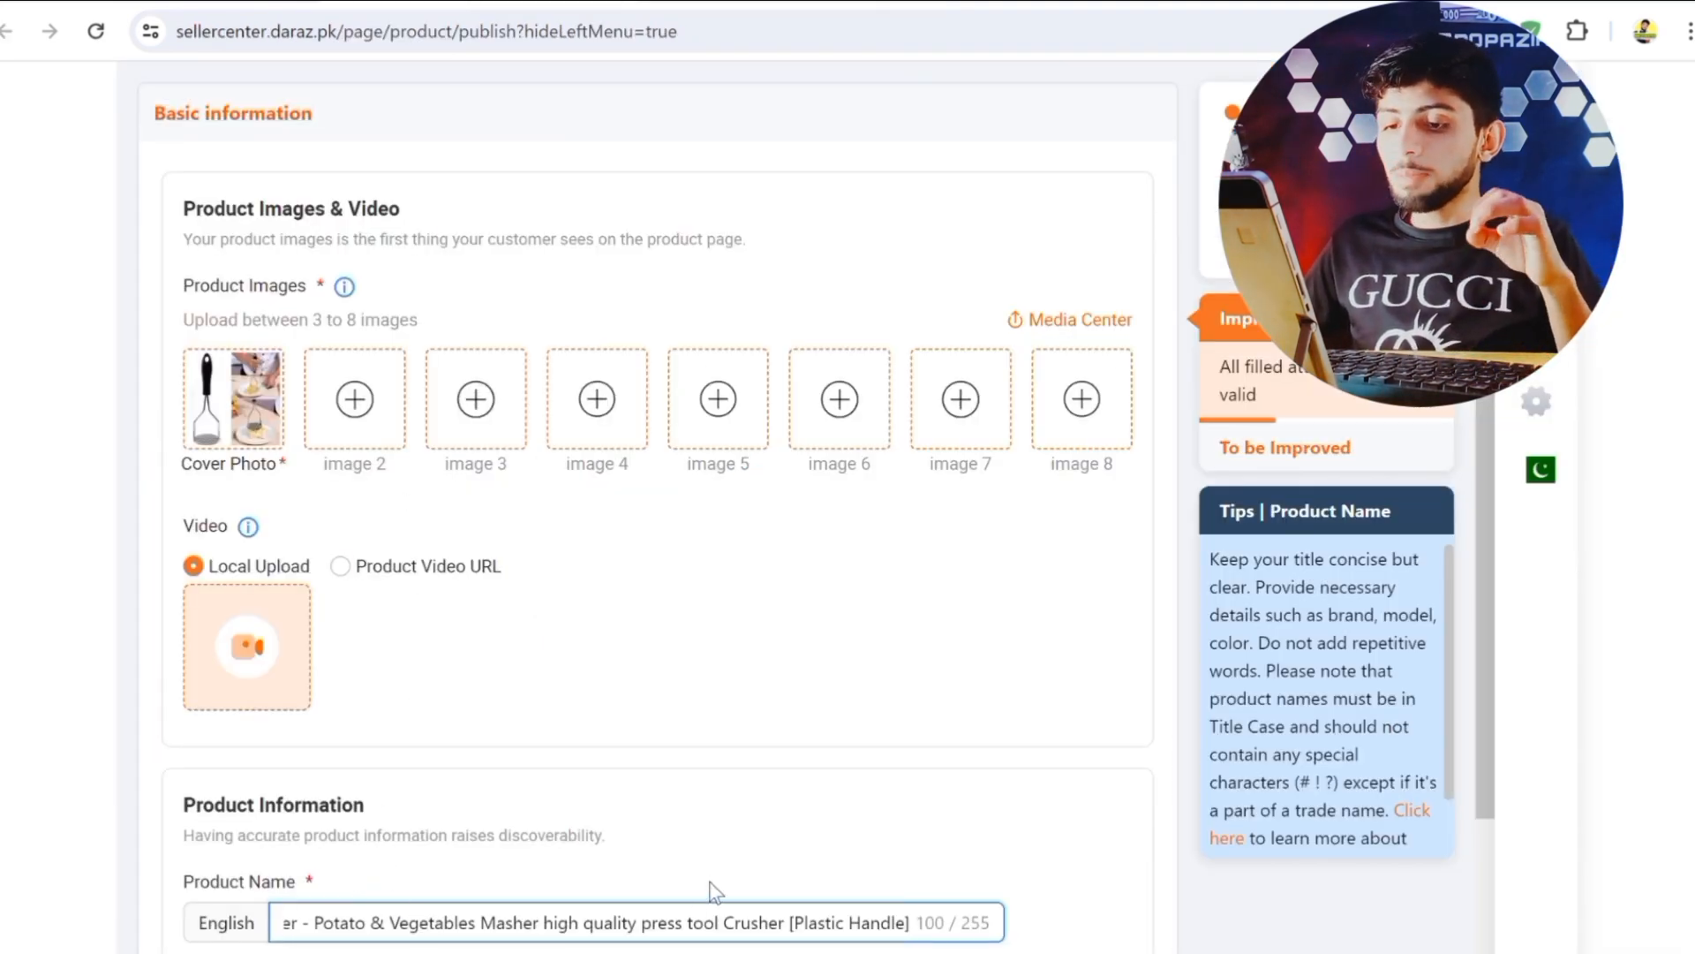
Check the reference listing's category path and choose the recommended category Kitchen & Dining > Kitchen Utensils > Fruit & Vegetable Tools.
scroll(716, 890, "down", 3)
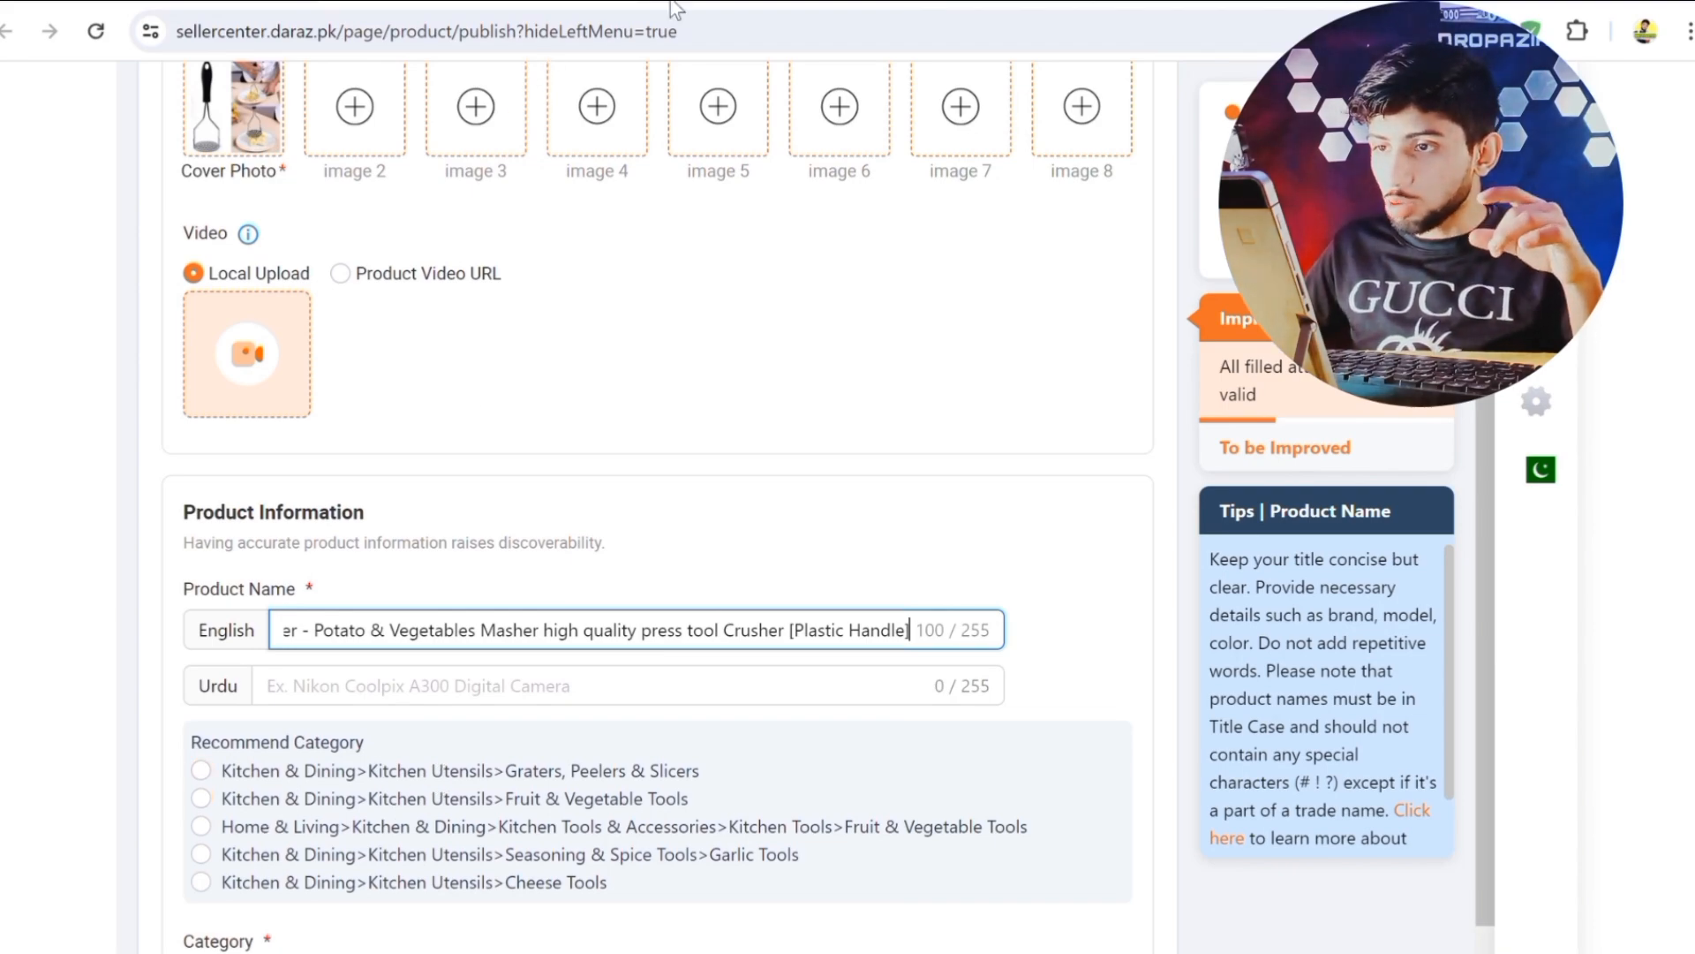
left_click(755, 0)
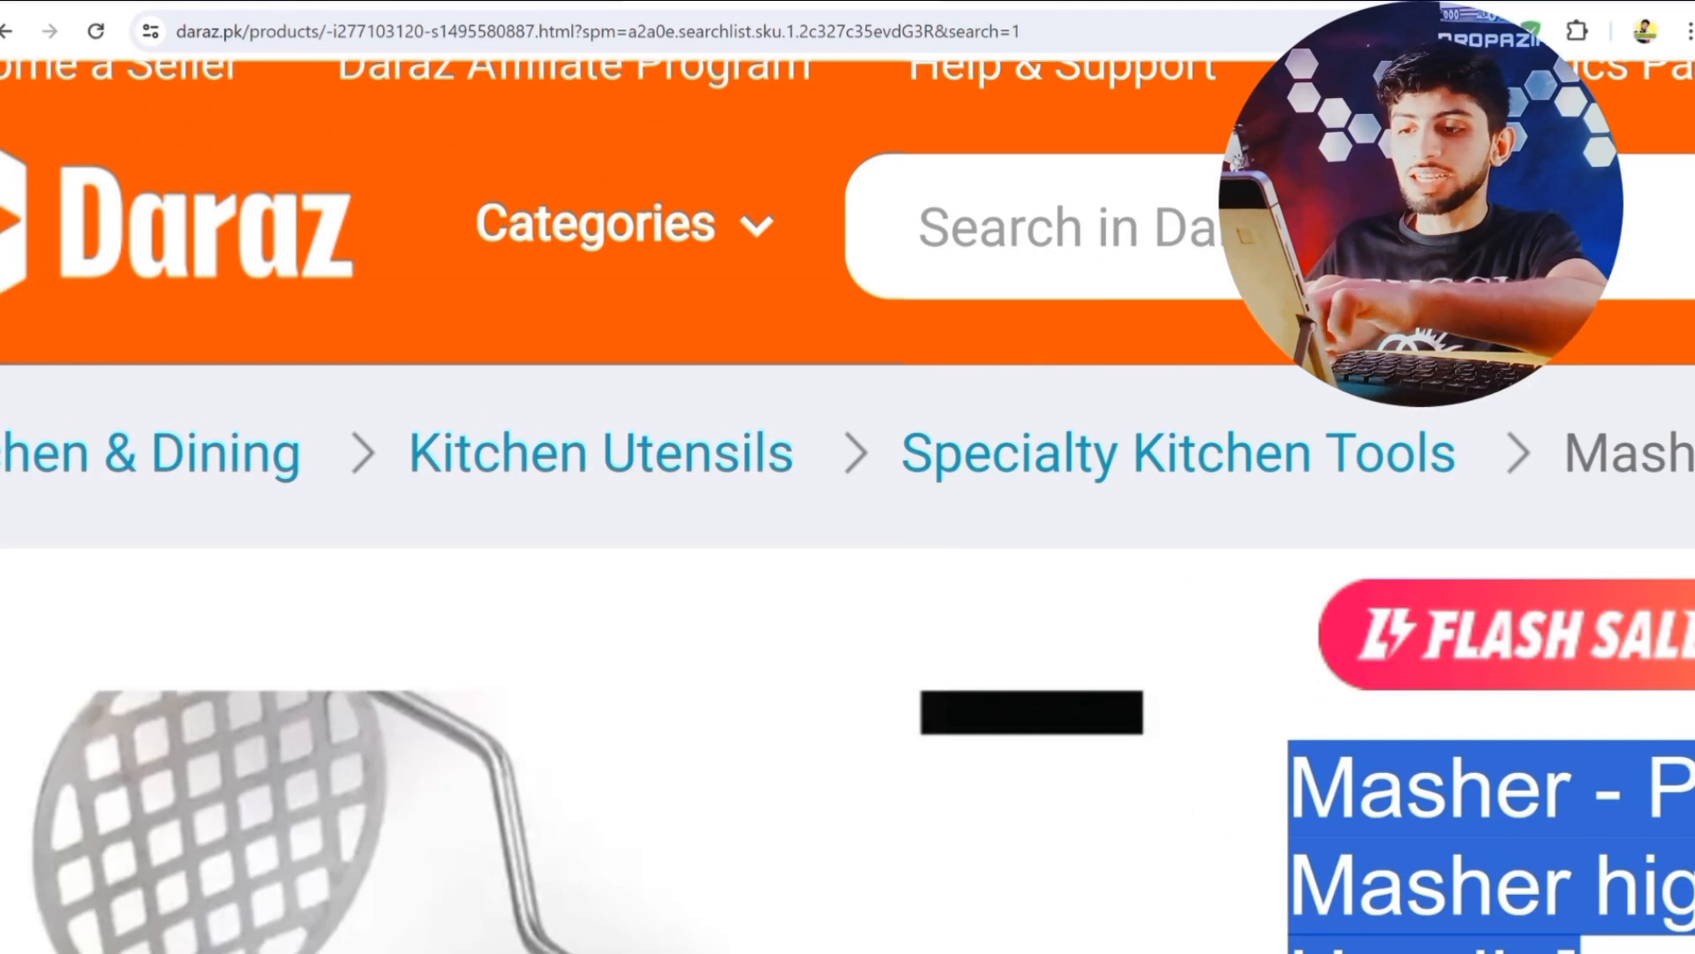
scroll(848, 507, "left", 3)
scroll(847, 507, "right", 5)
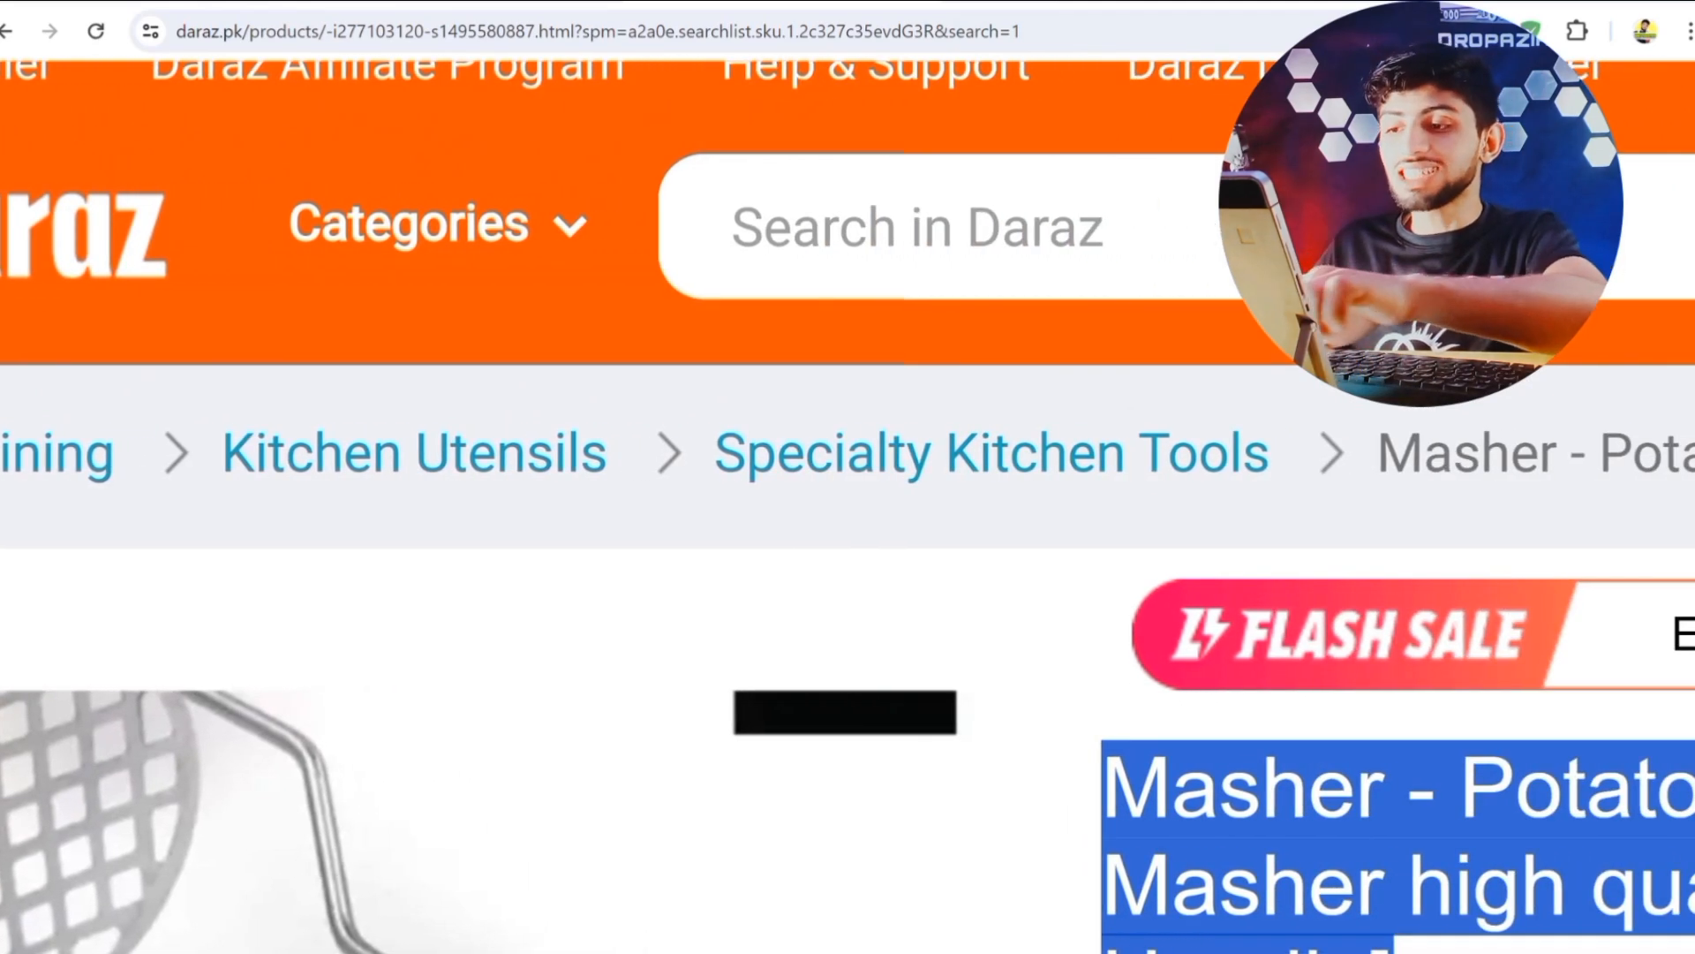
scroll(42, 314, "right", 6)
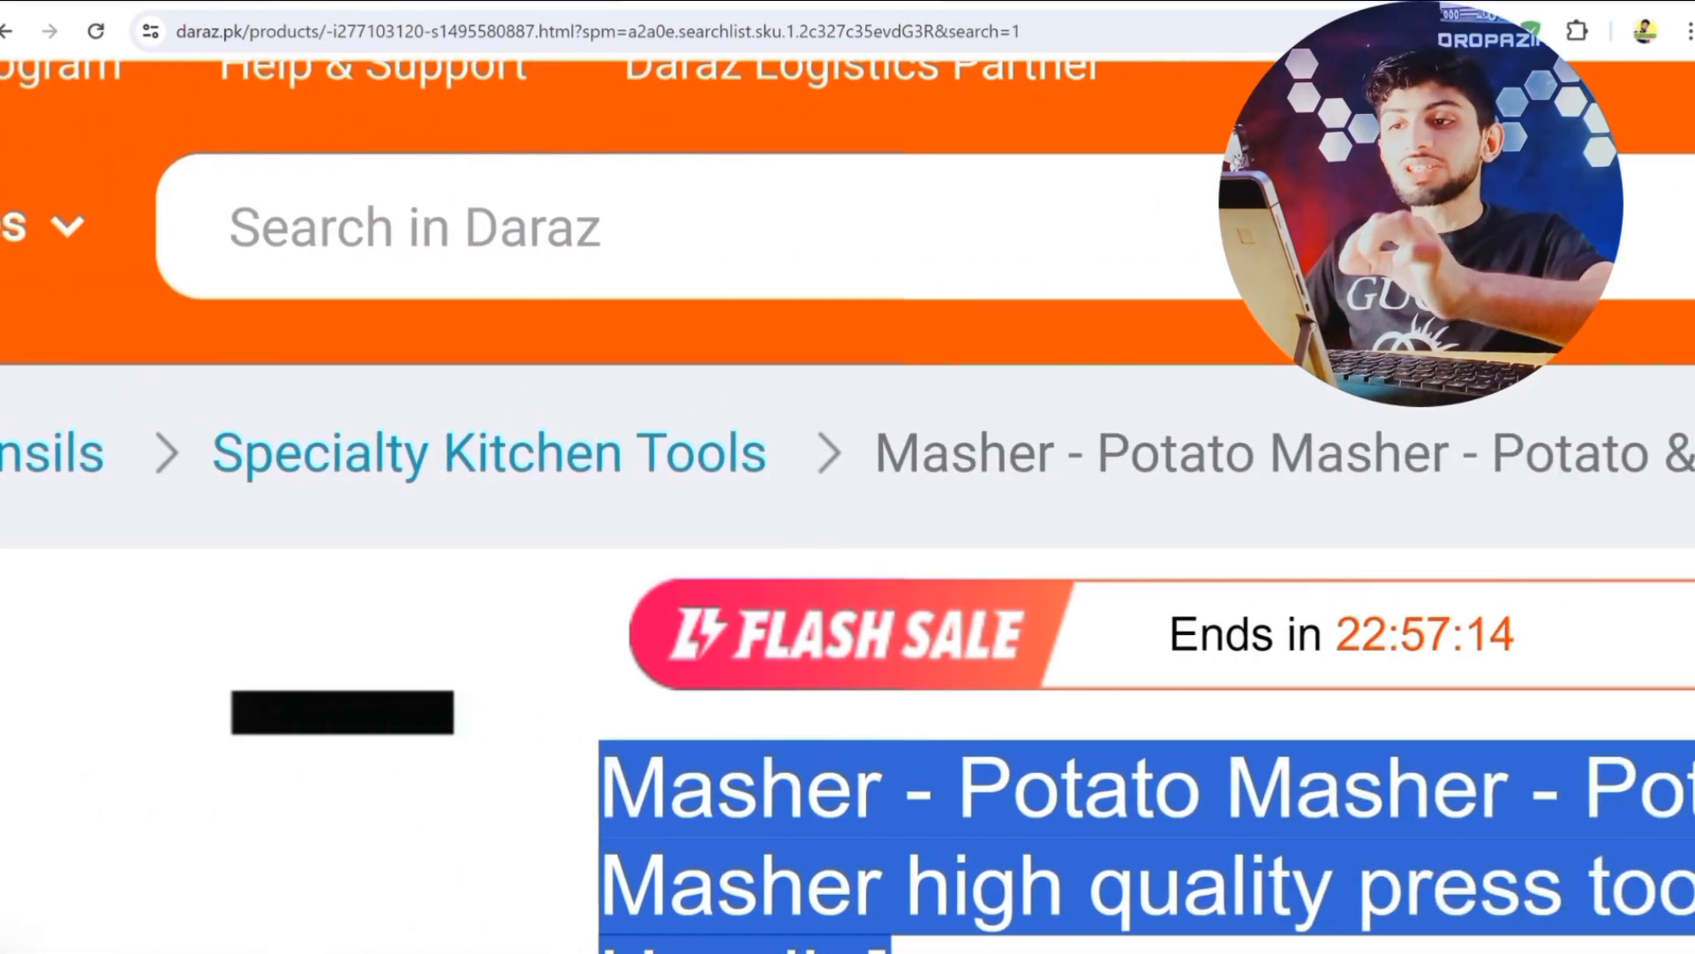
left_click(398, 1)
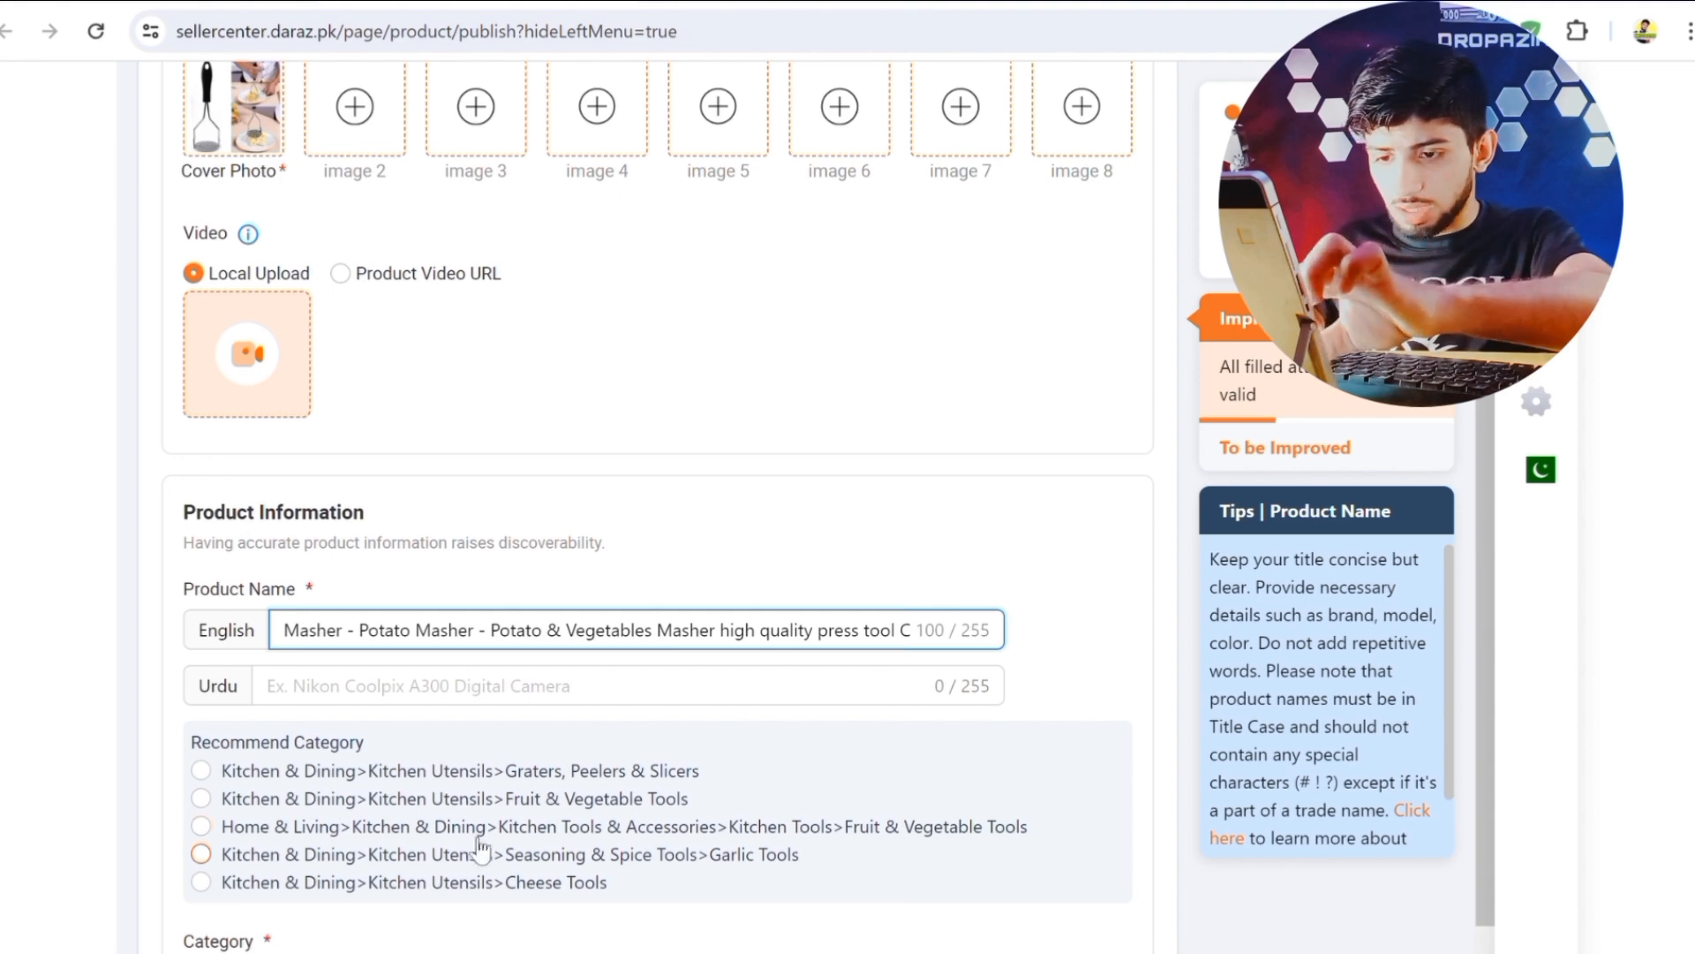
scroll(433, 828, "up", 2)
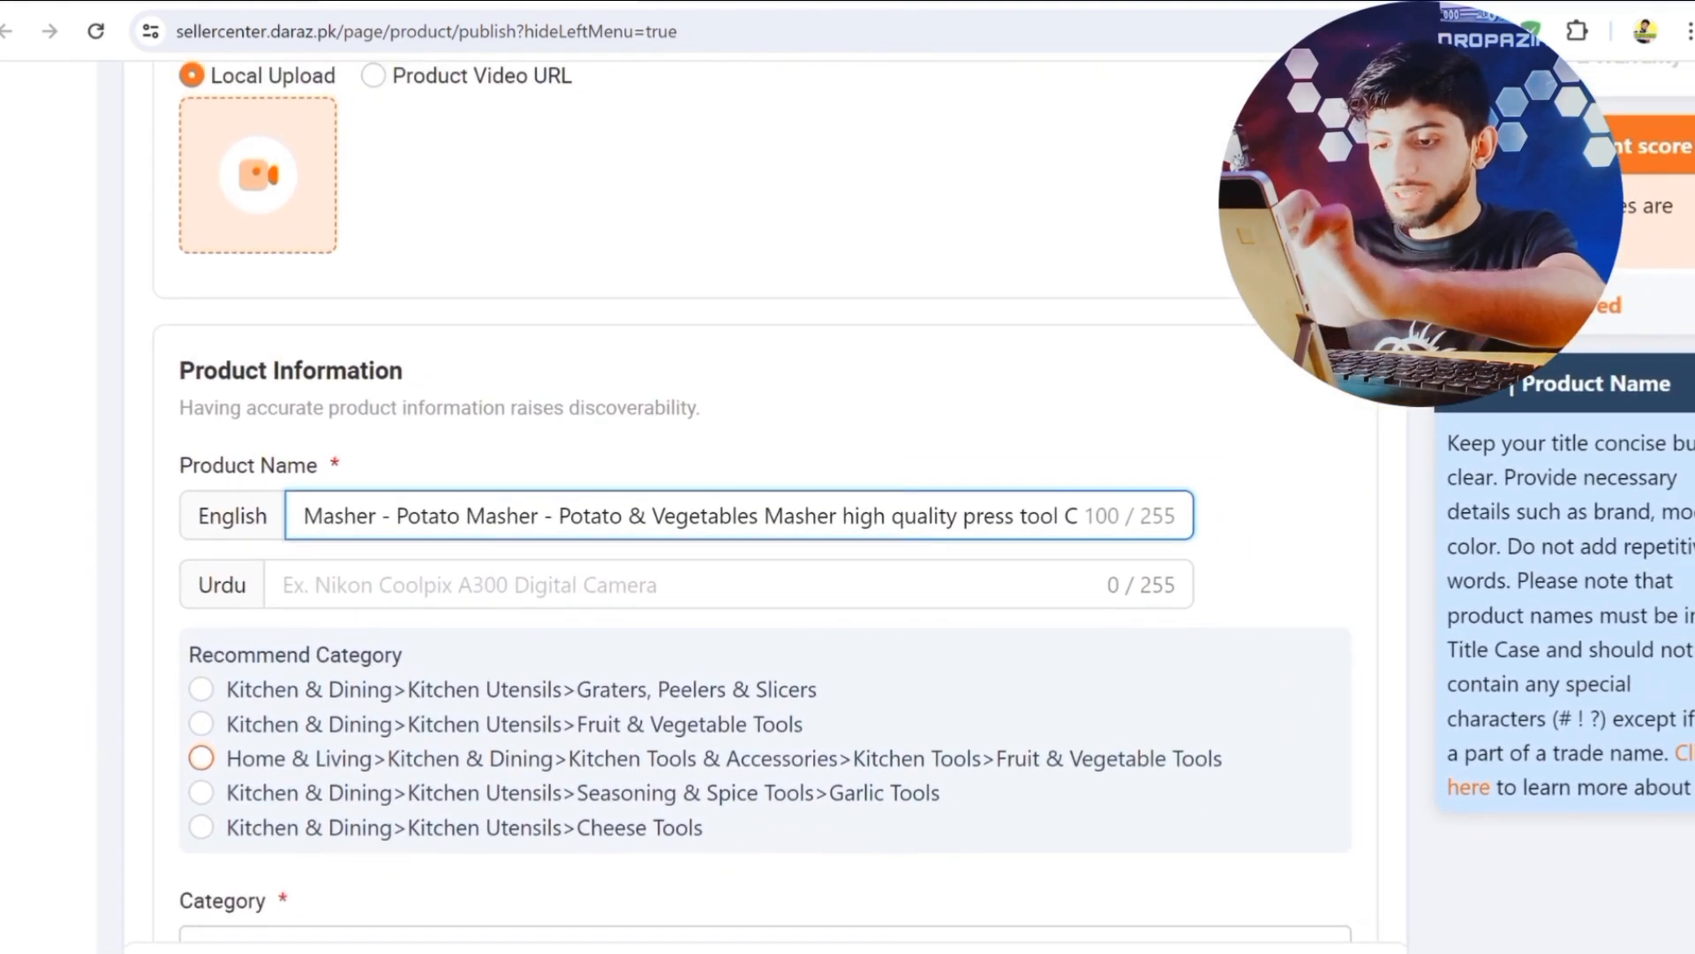
scroll(433, 828, "down", 1)
scroll(378, 772, "down", 1)
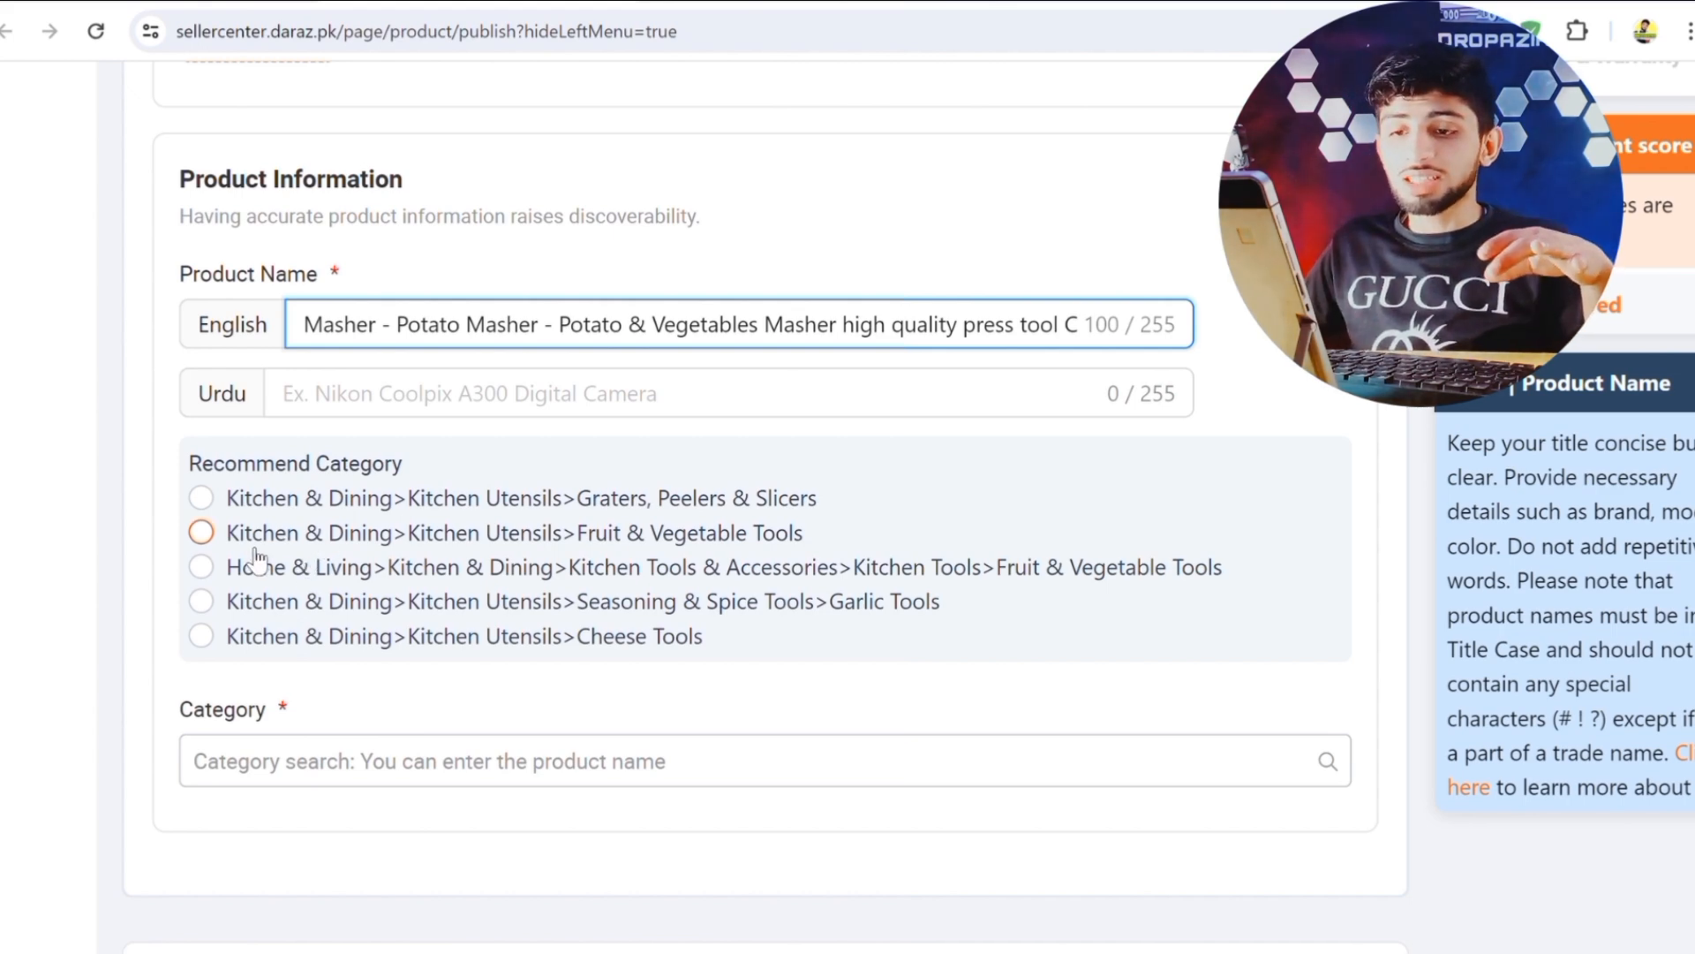
left_click(201, 532)
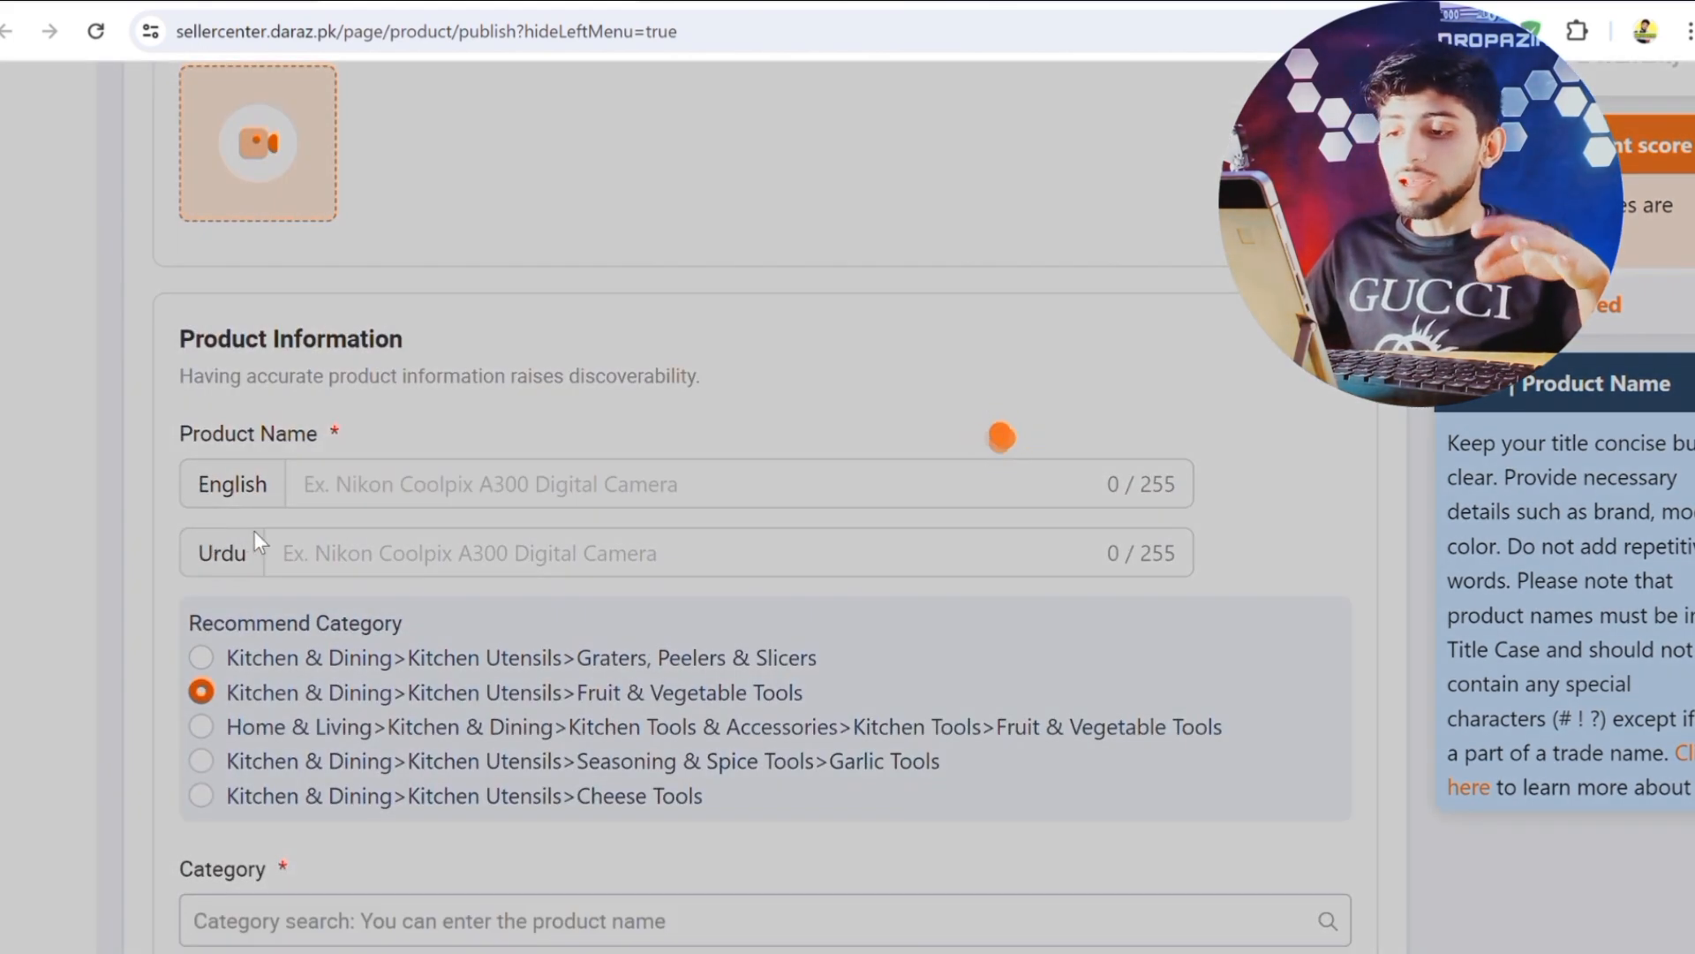
Set the product's Material attribute to Stainless Steel.
scroll(530, 653, "down", 3)
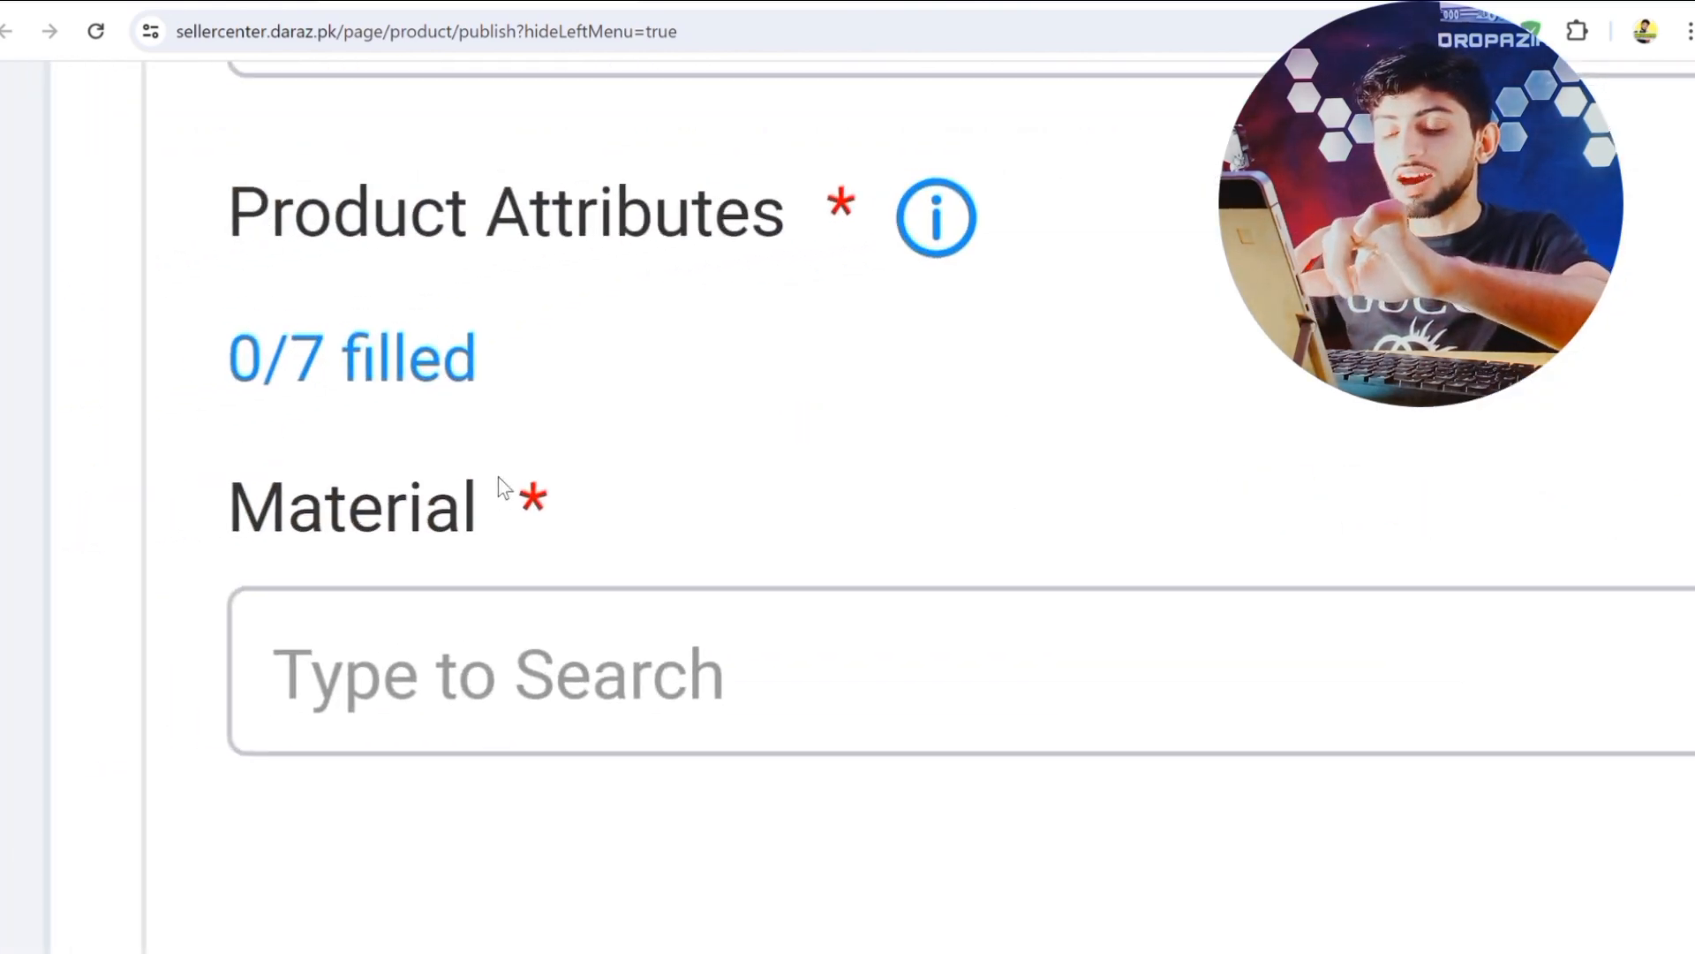
left_click_drag(500, 486, 555, 505)
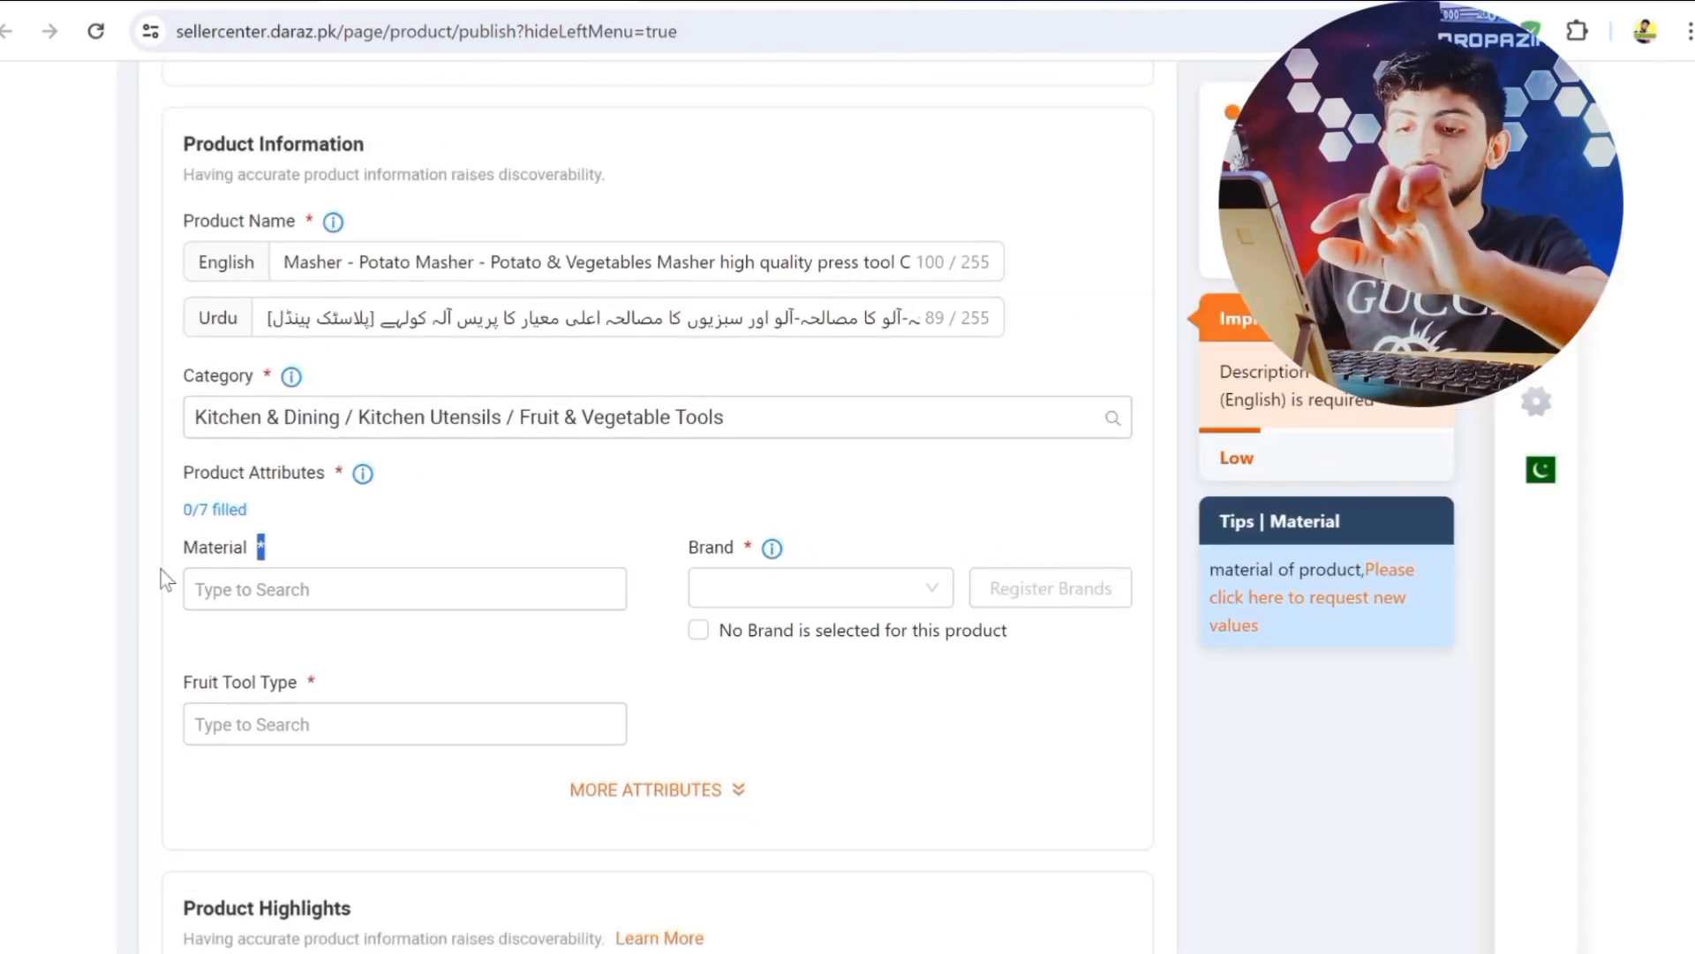
left_click(285, 608)
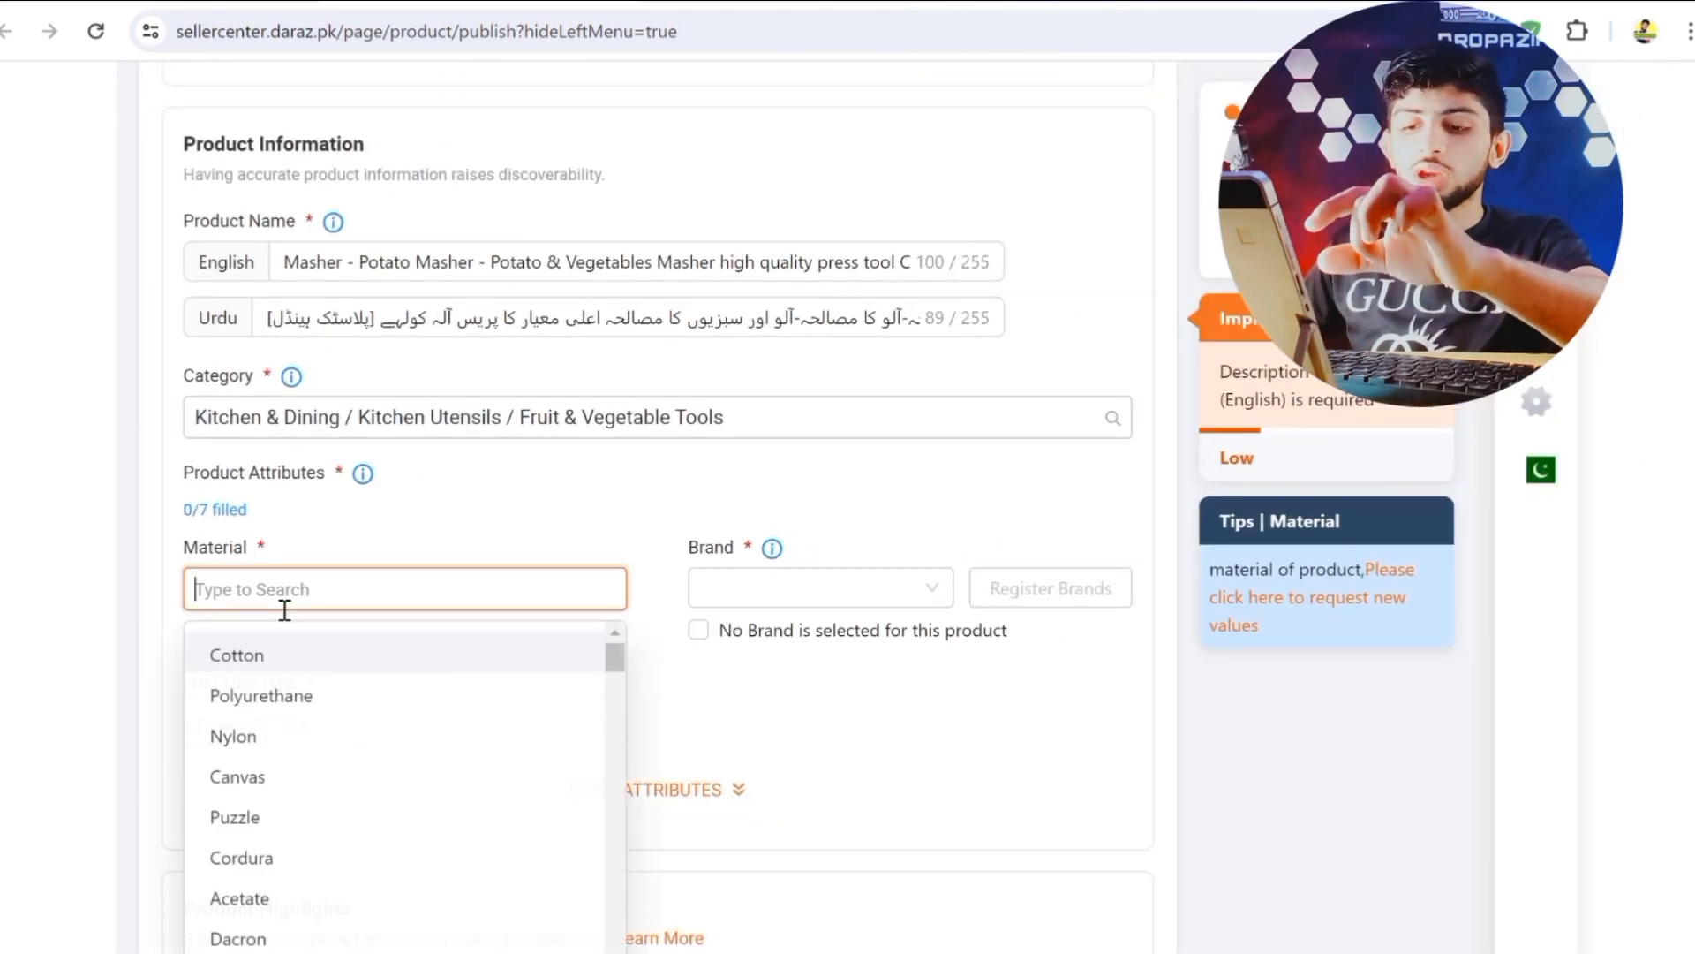
scroll(318, 722, "down", 3)
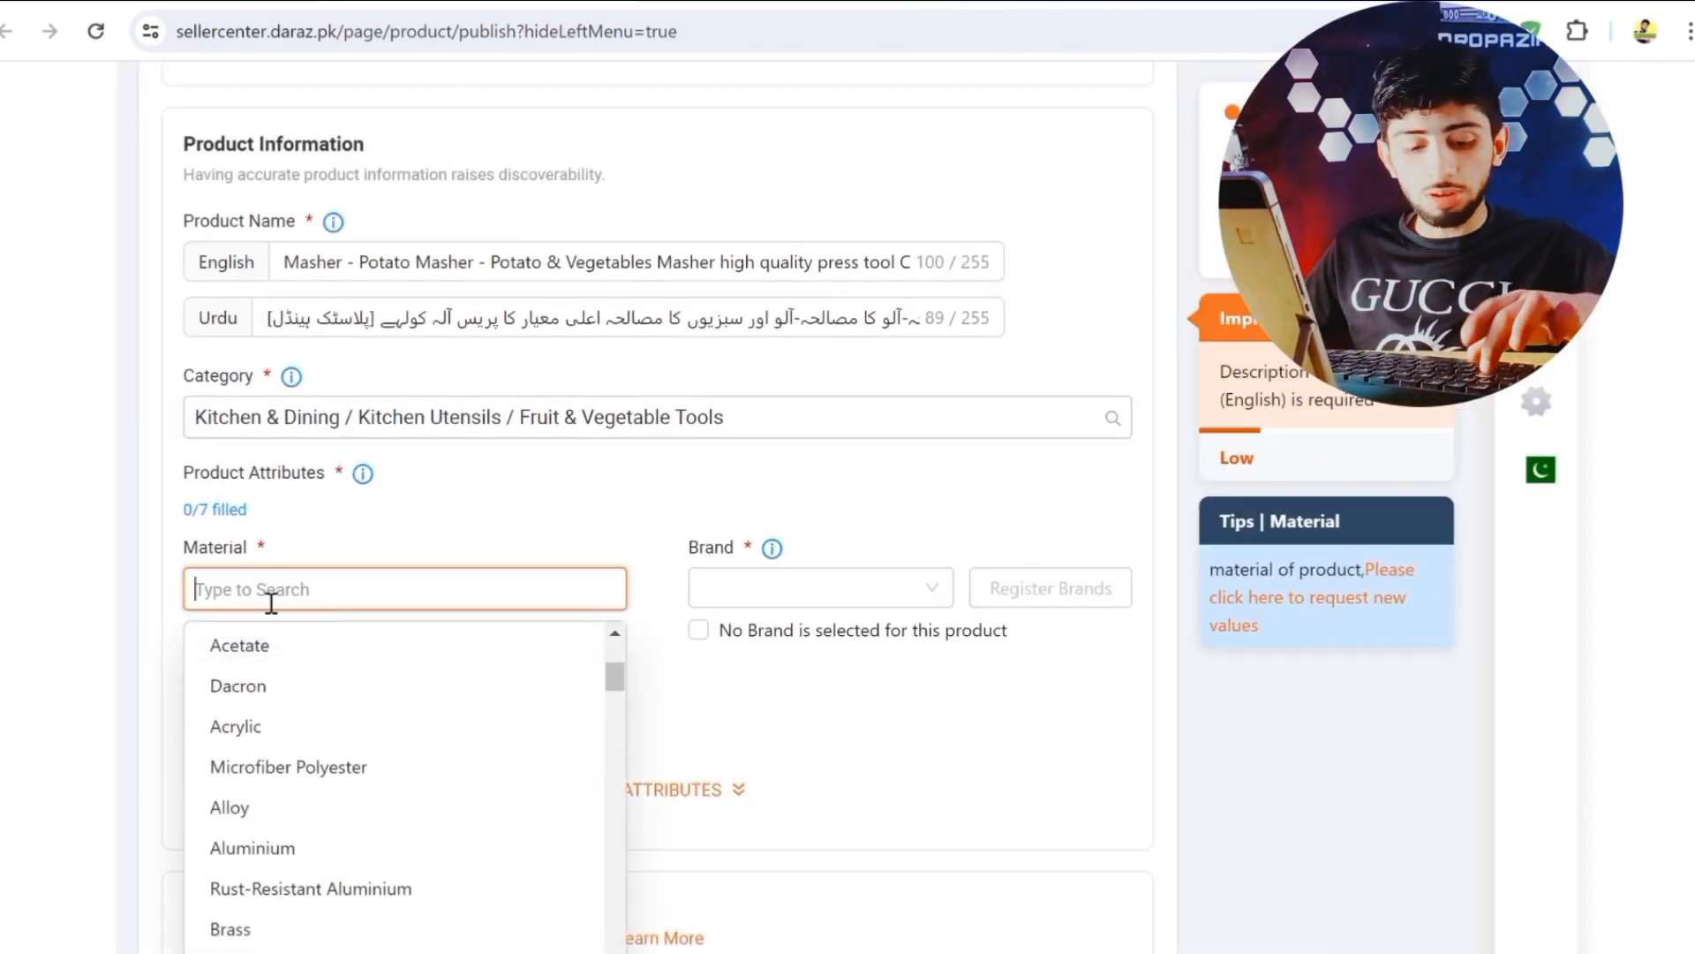
type("str")
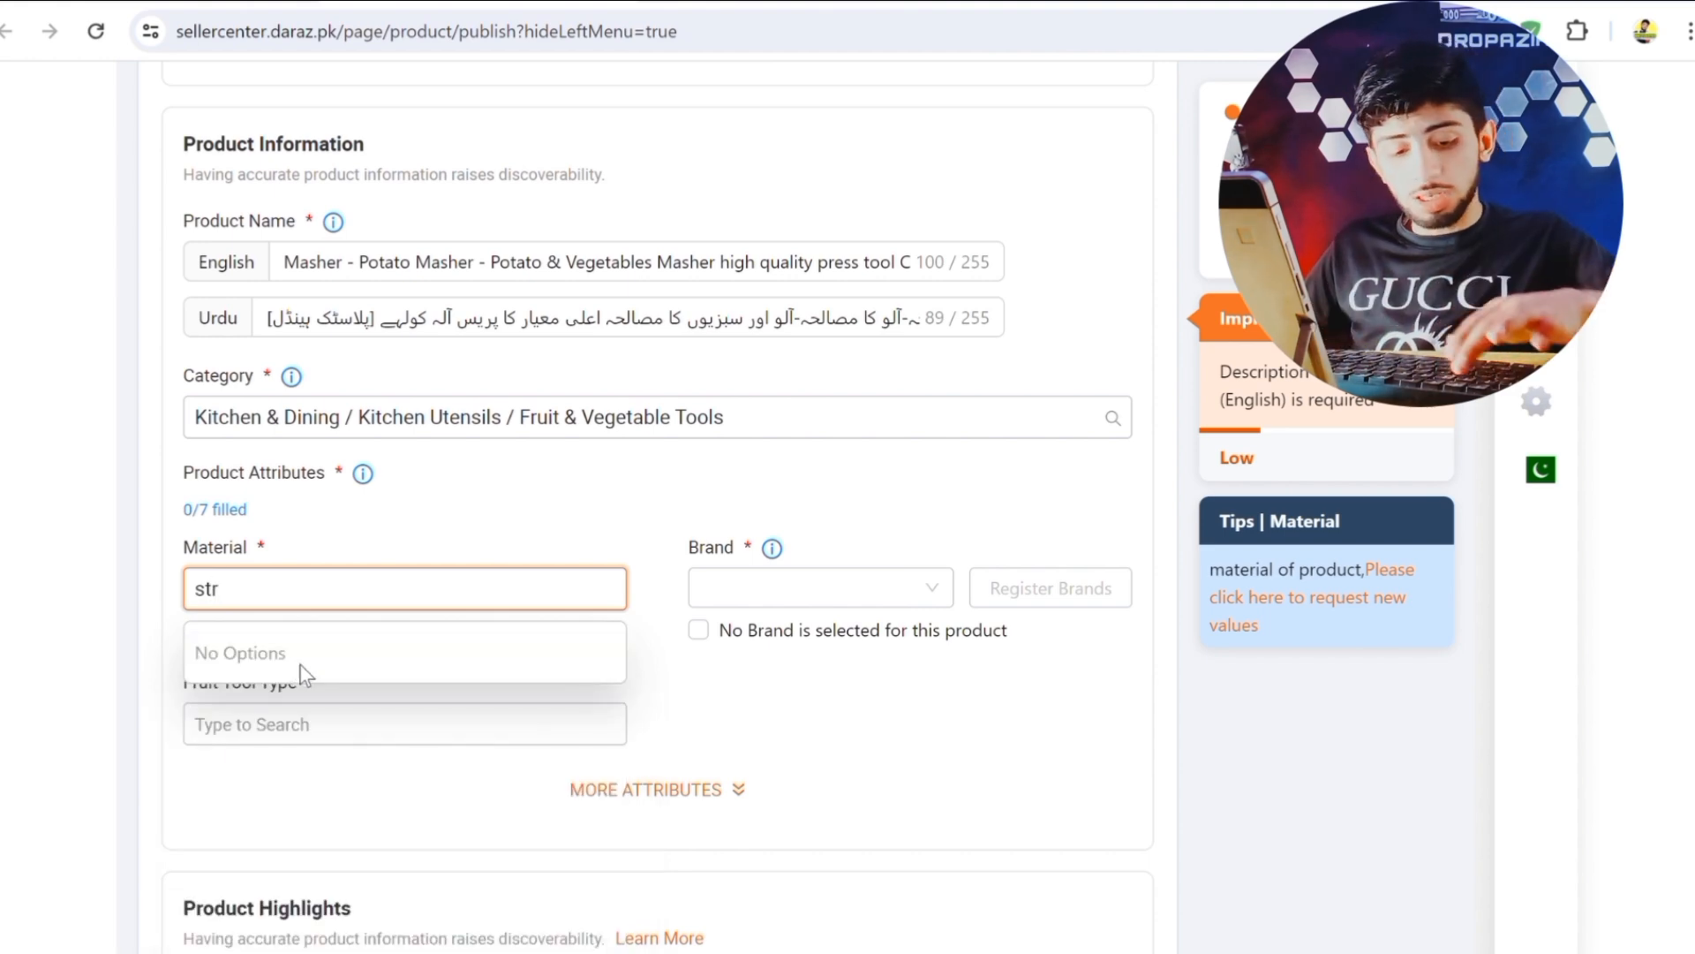
key("BackSpace")
type("ee")
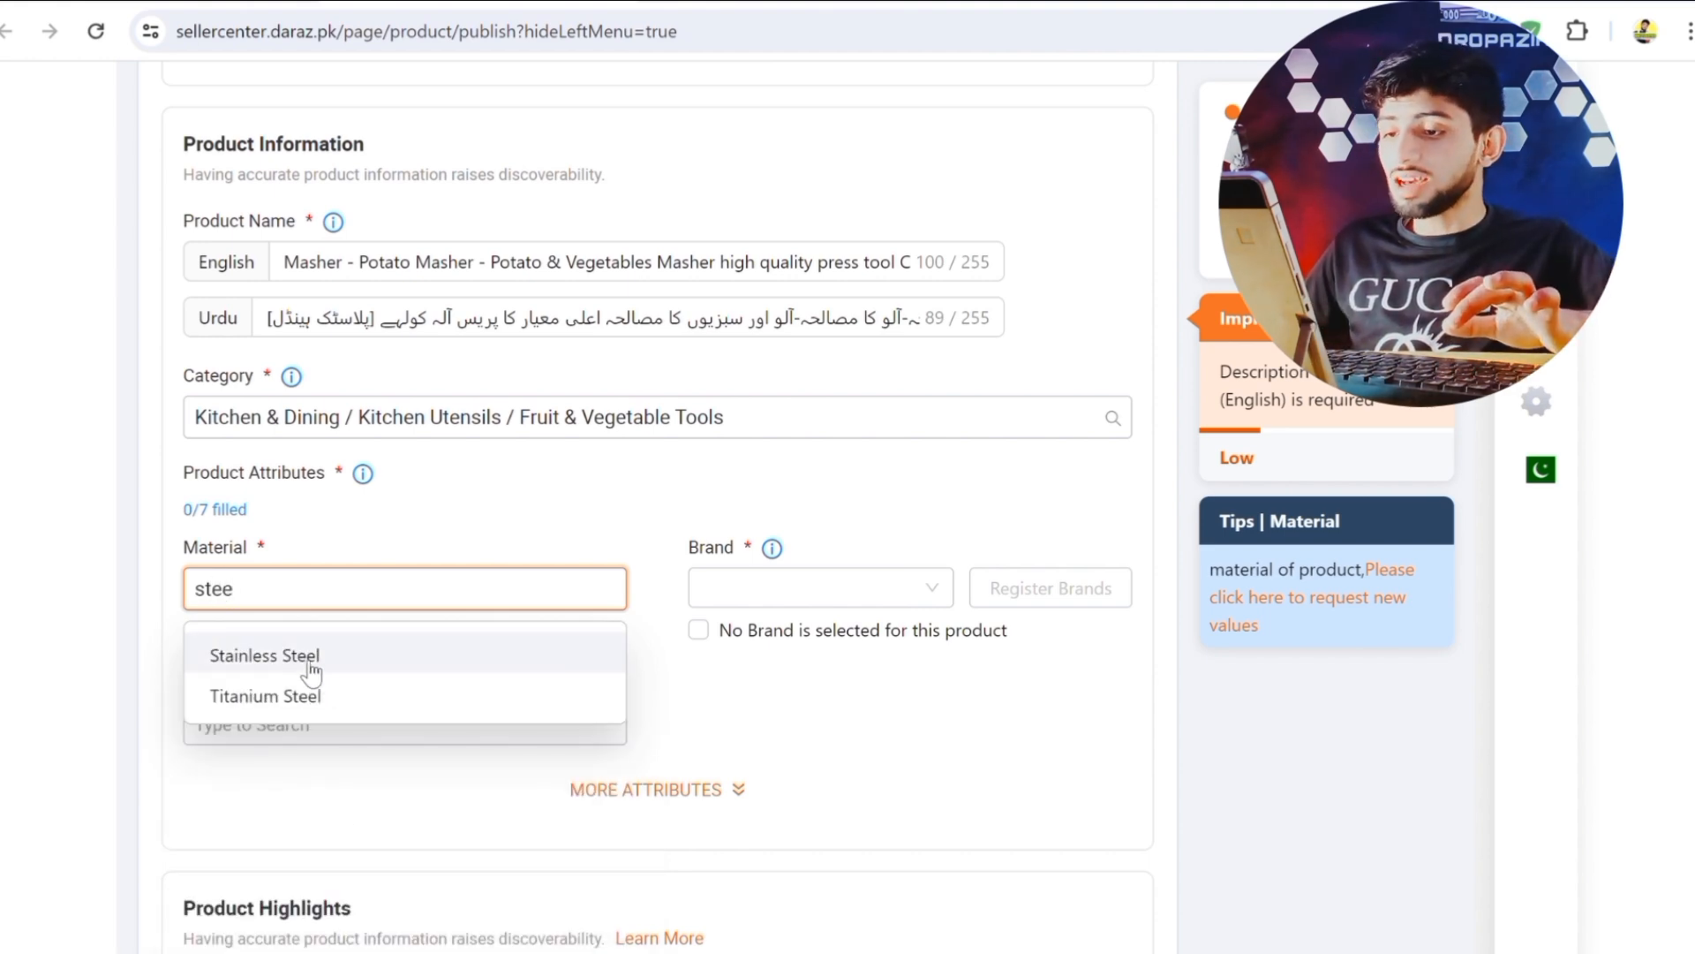
left_click(310, 671)
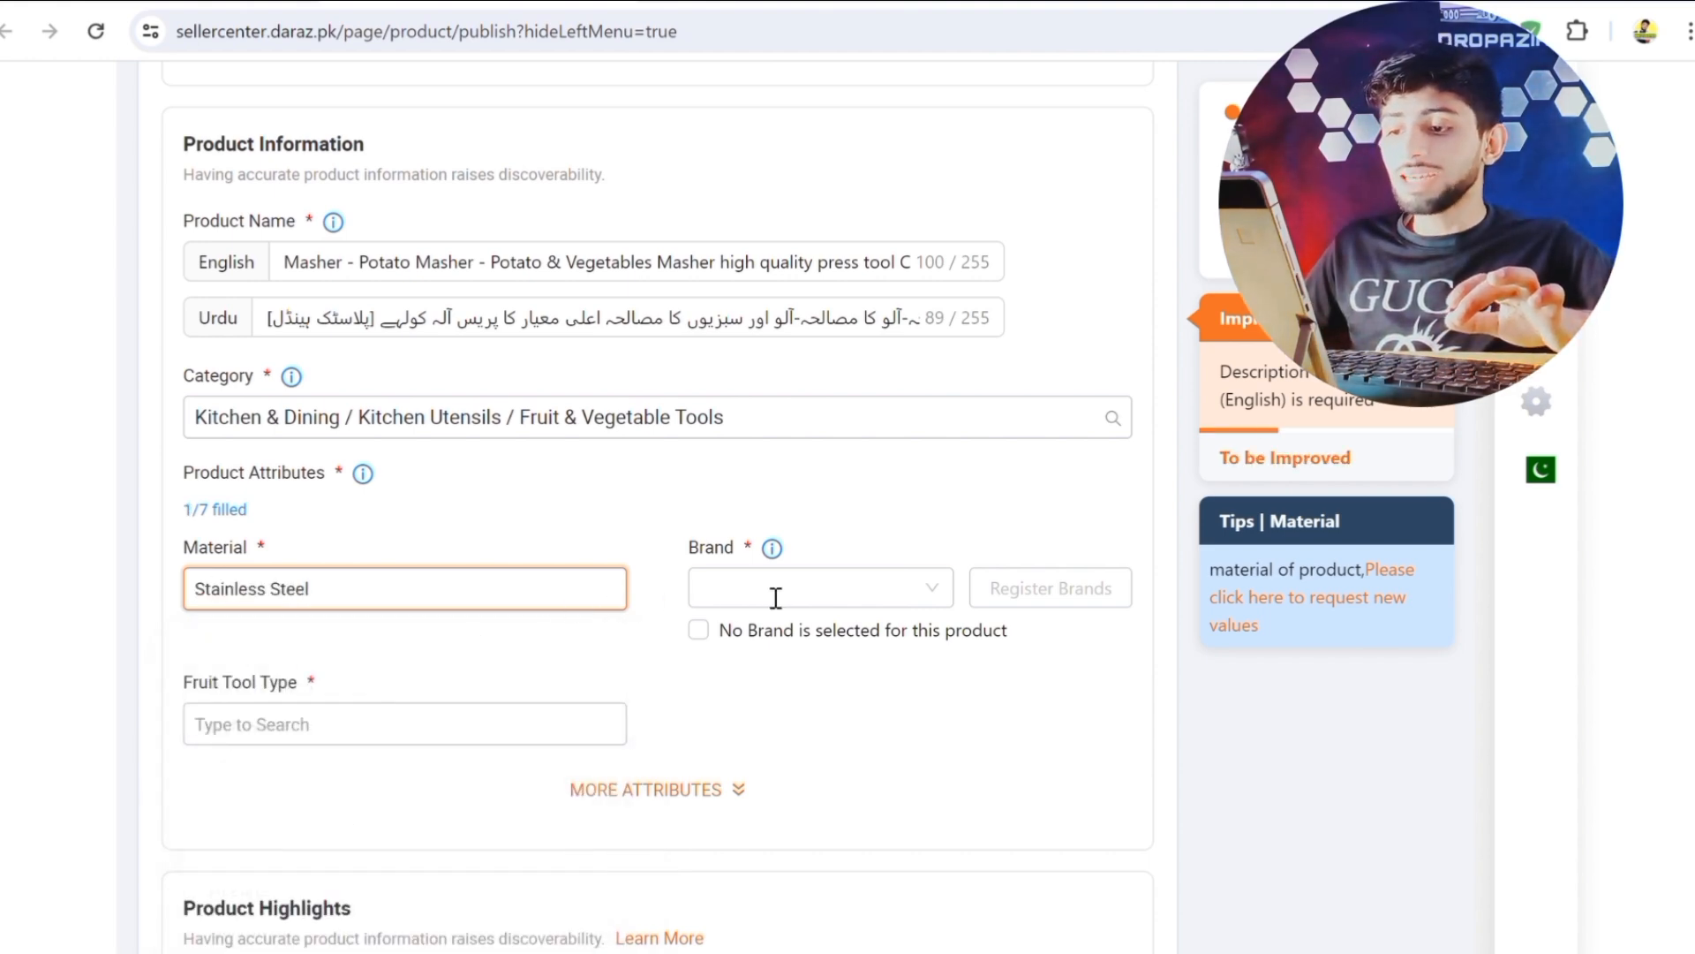
Mark the product as No Brand and set its Fruit Tool Type to Masher.
left_click(699, 631)
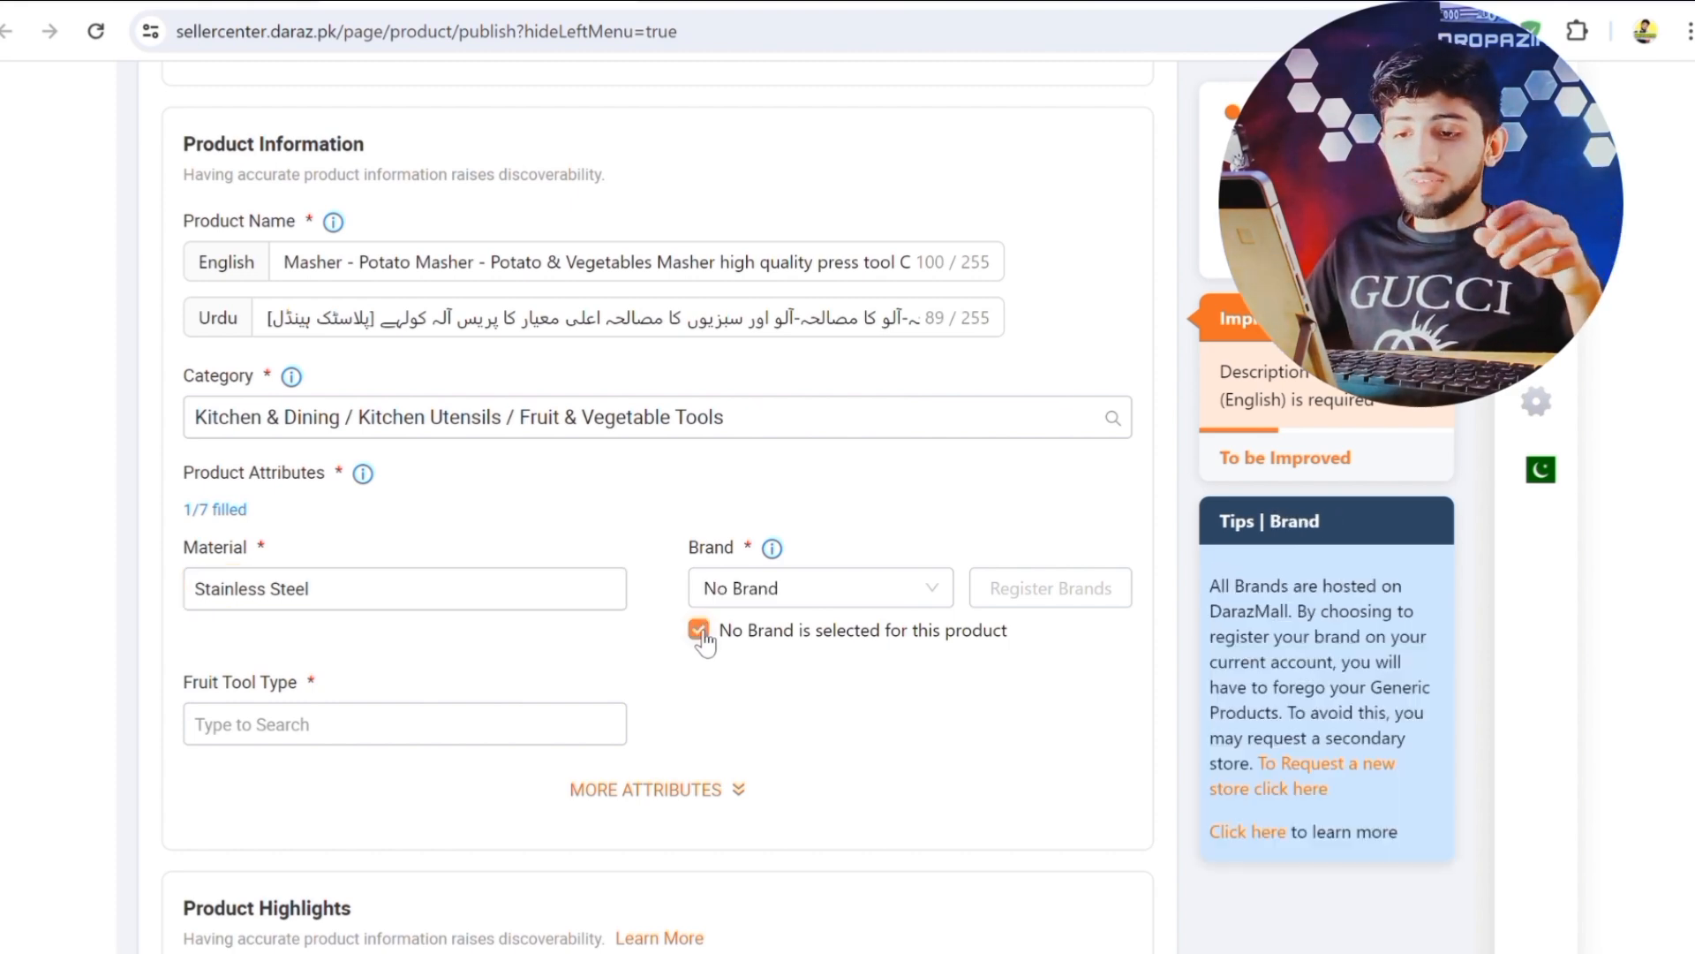
left_click(269, 742)
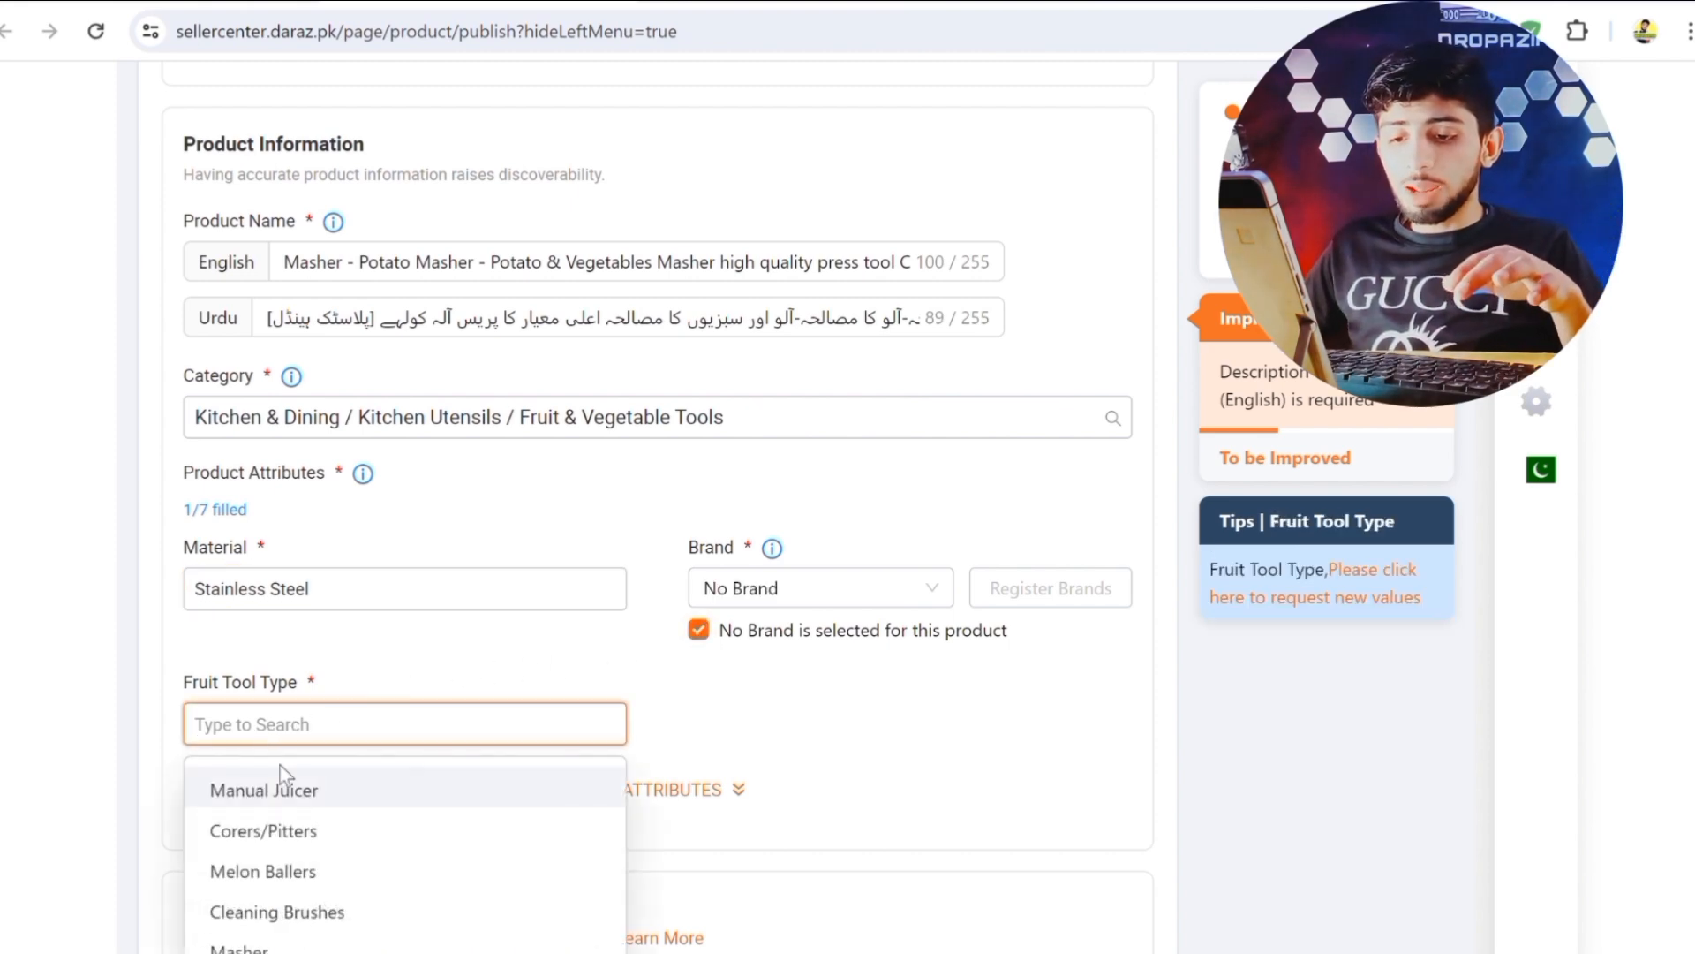
scroll(303, 822, "down", 4)
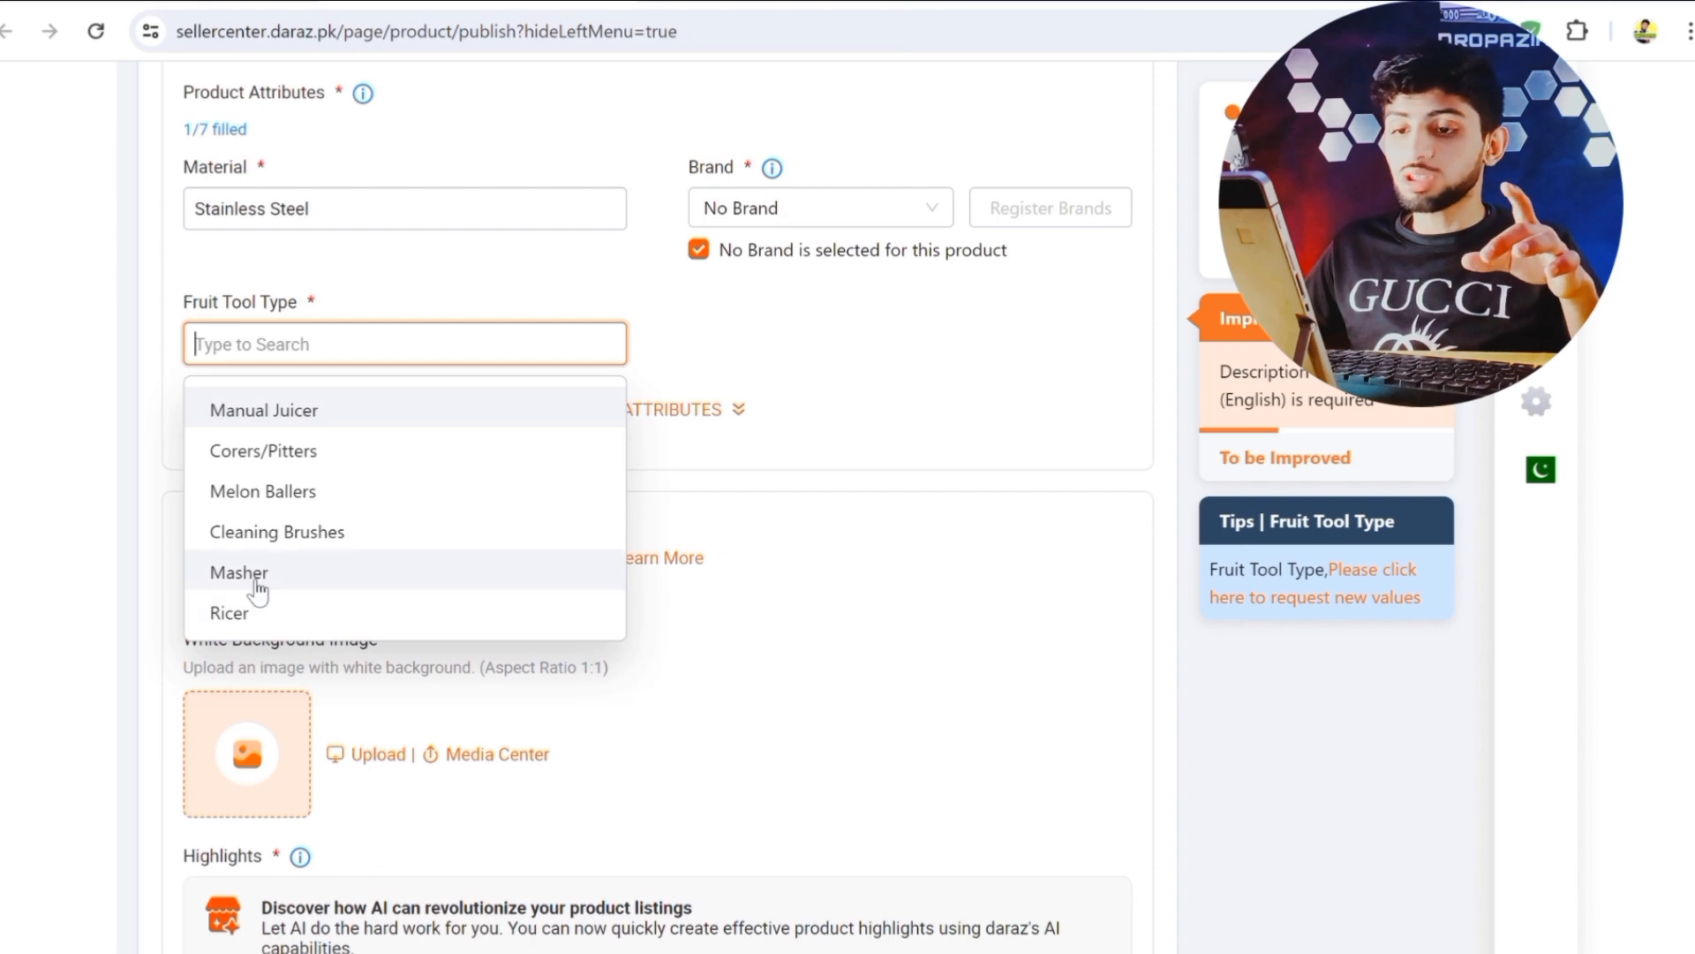
left_click(255, 577)
Generate the product highlights with the AI tool and copy them into the English highlights editor.
scroll(469, 574, "down", 5)
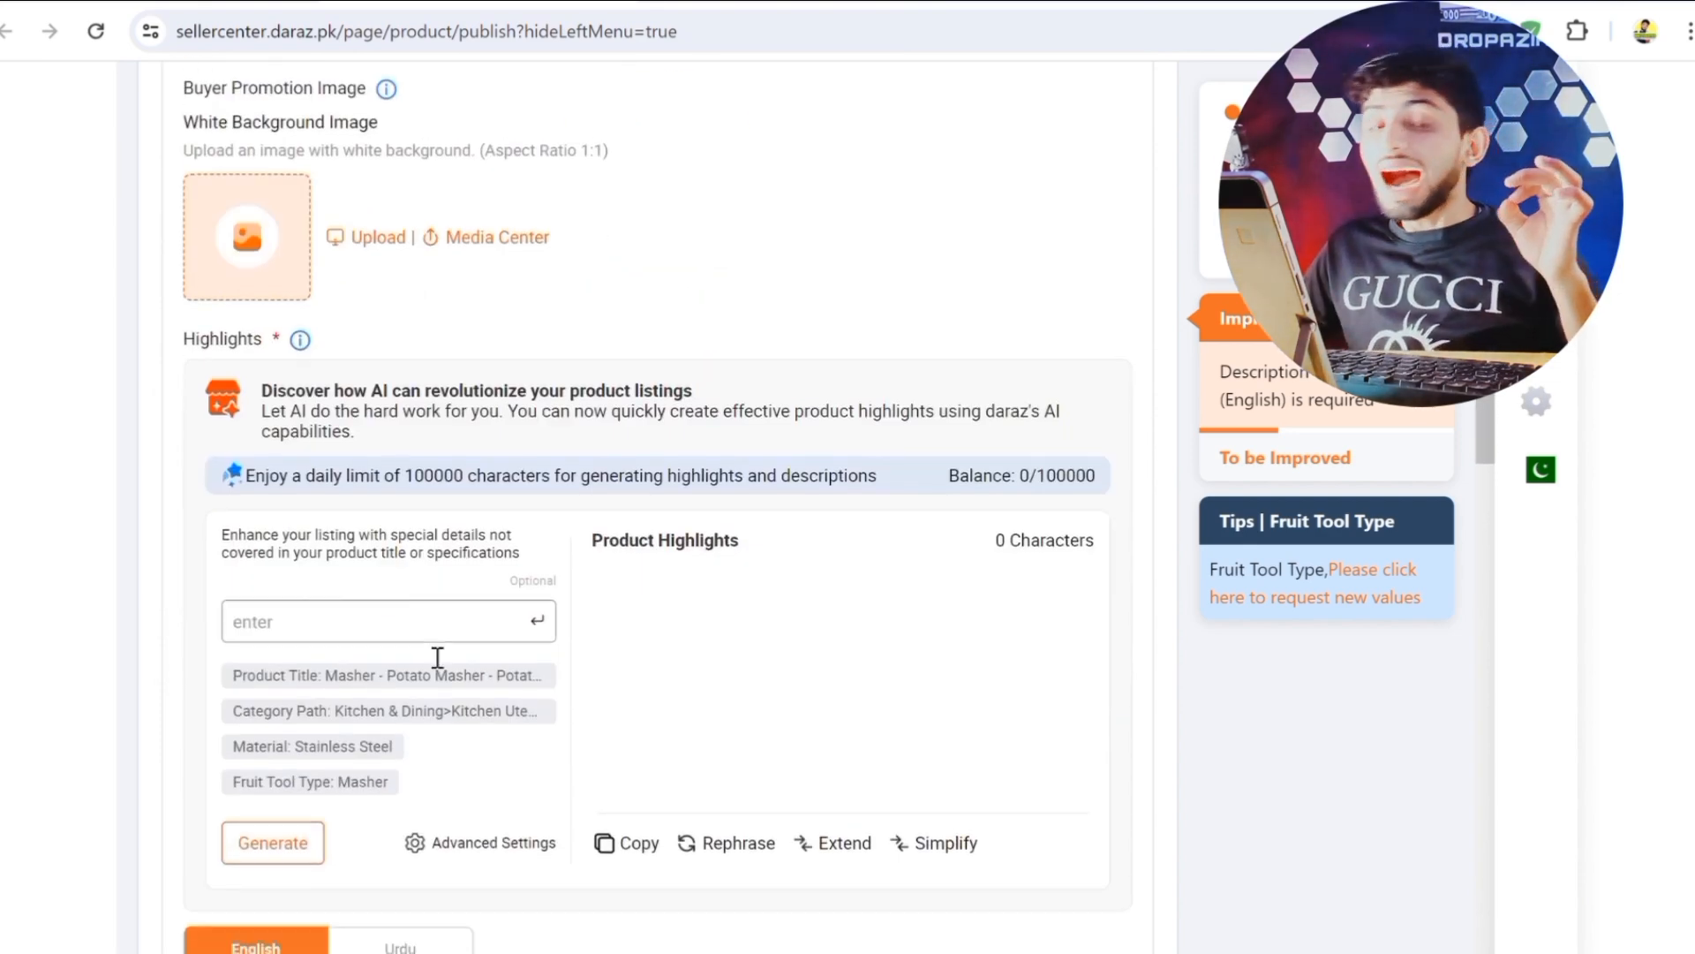
scroll(362, 707, "down", 5)
scroll(353, 733, "down", 2)
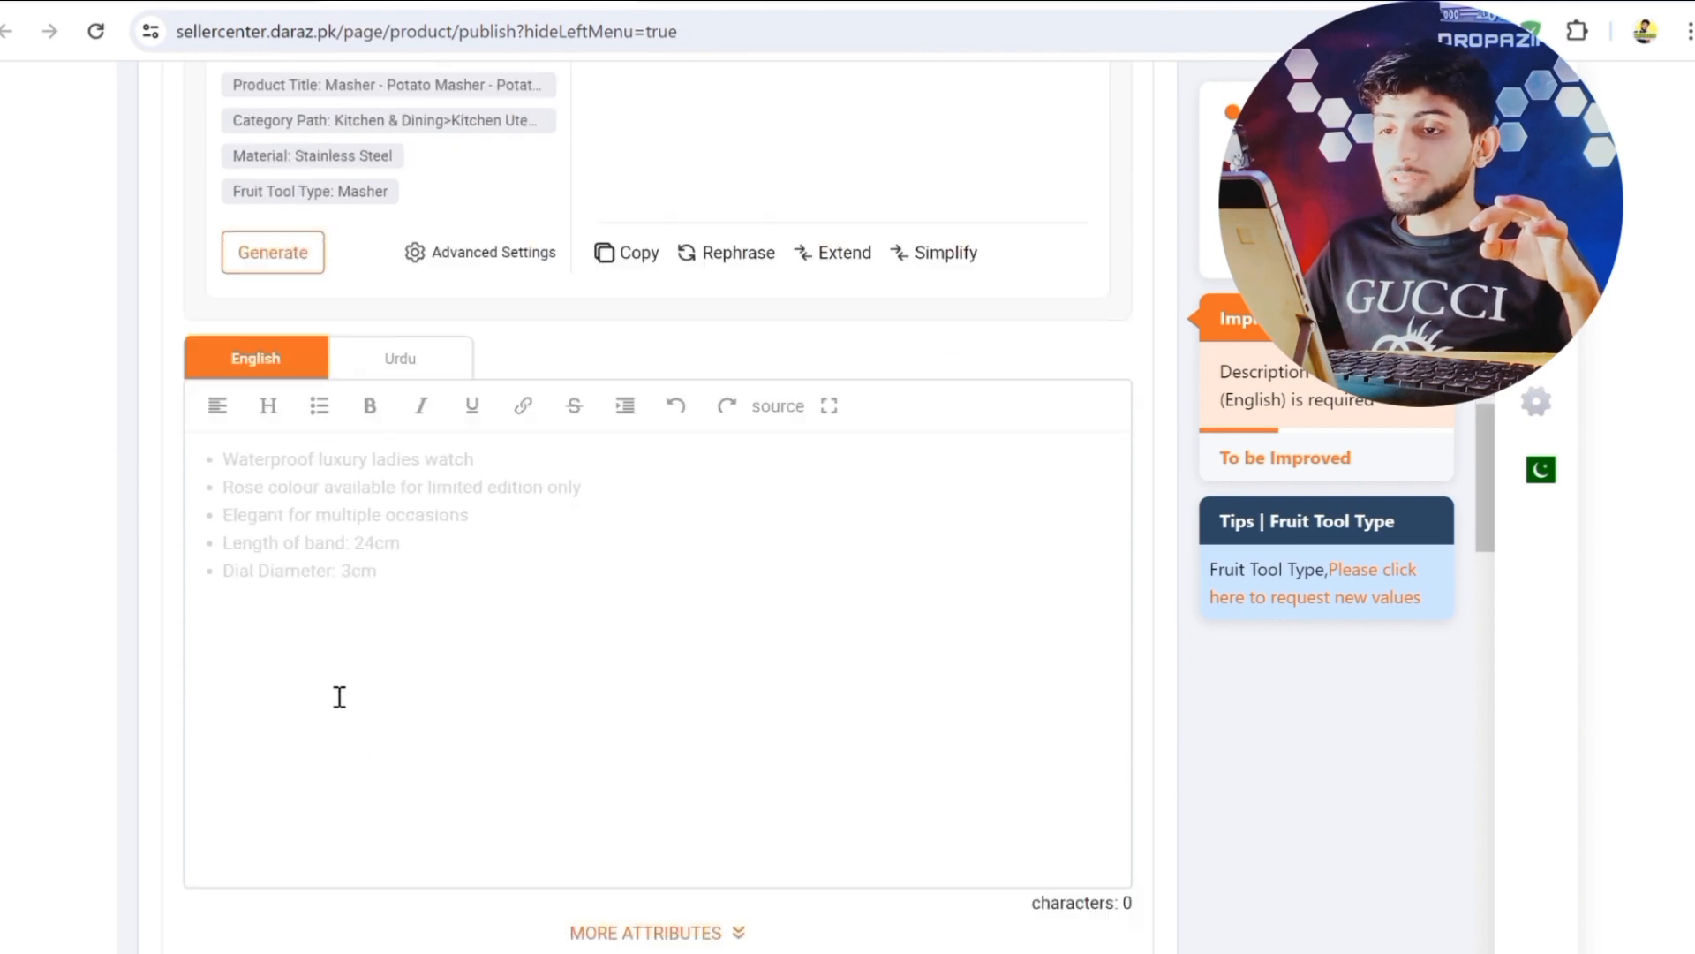
scroll(318, 495, "up", 4)
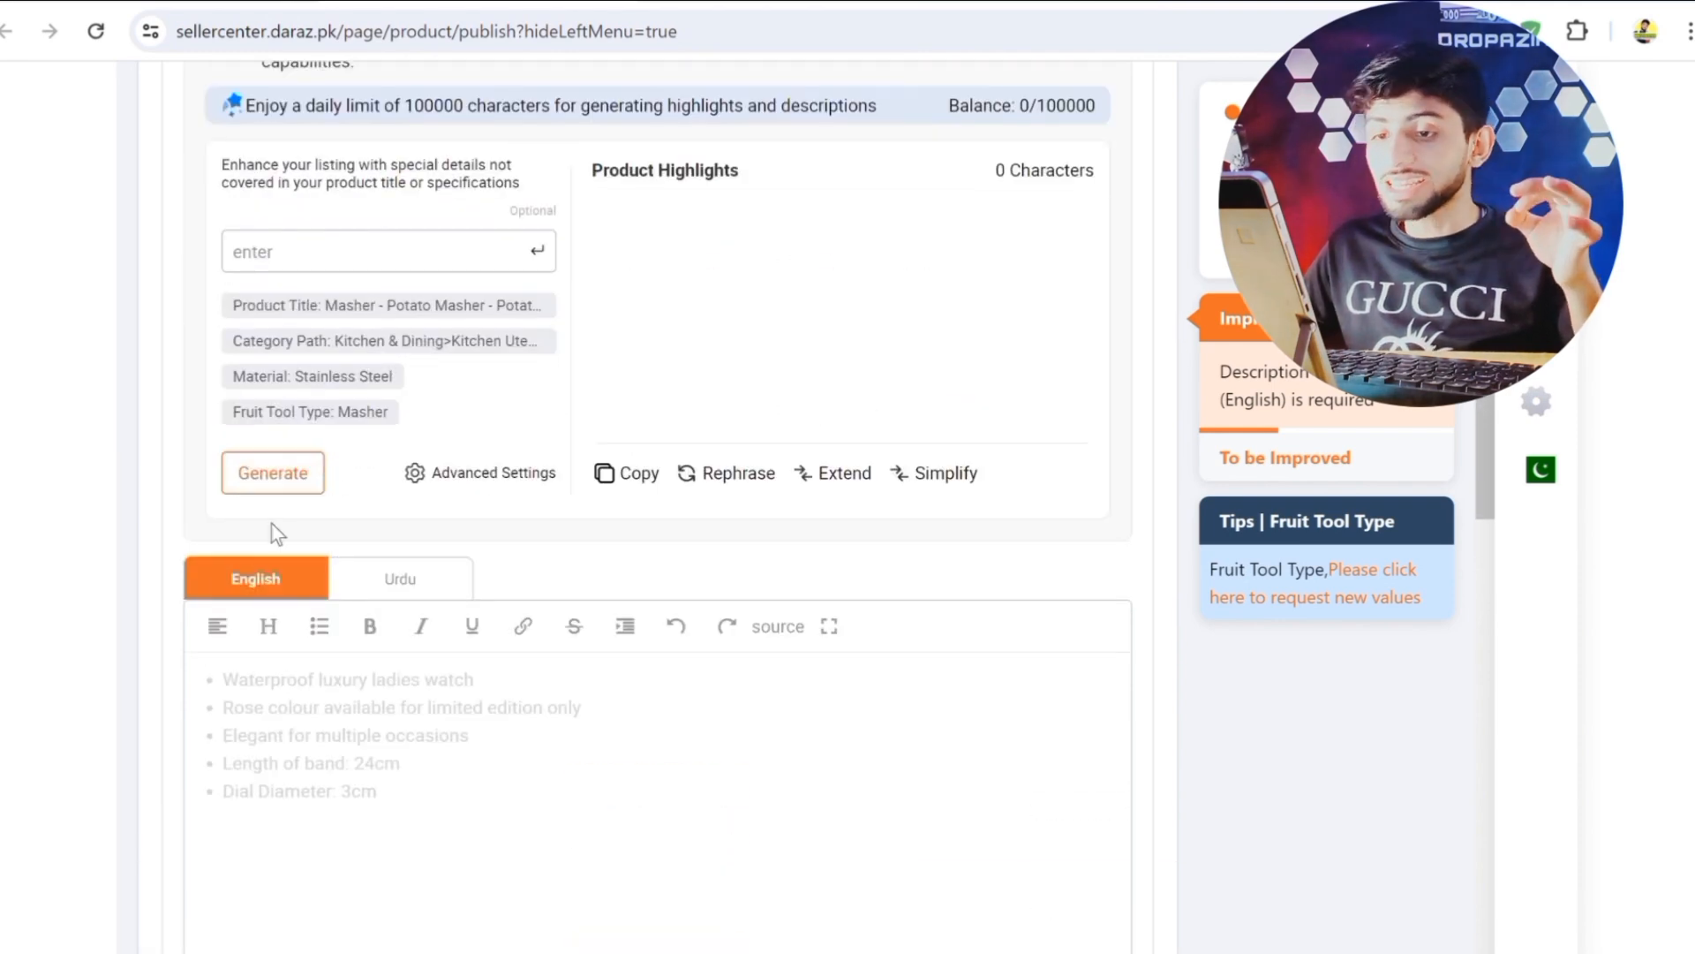
left_click(300, 485)
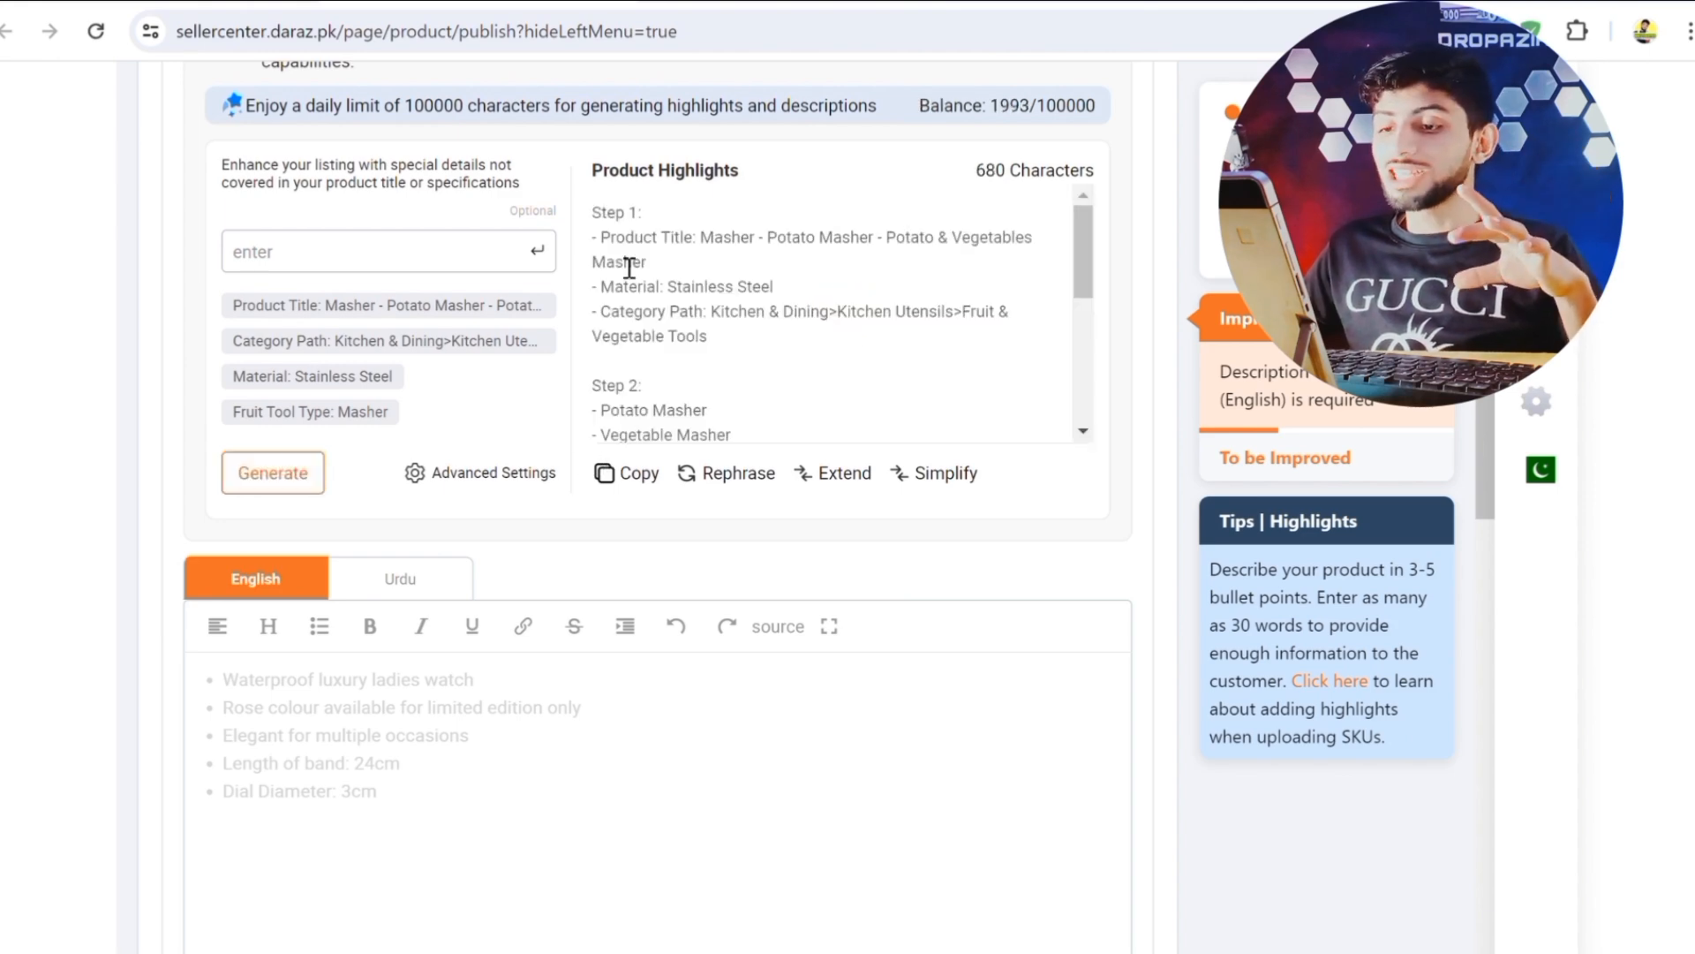
left_click(634, 477)
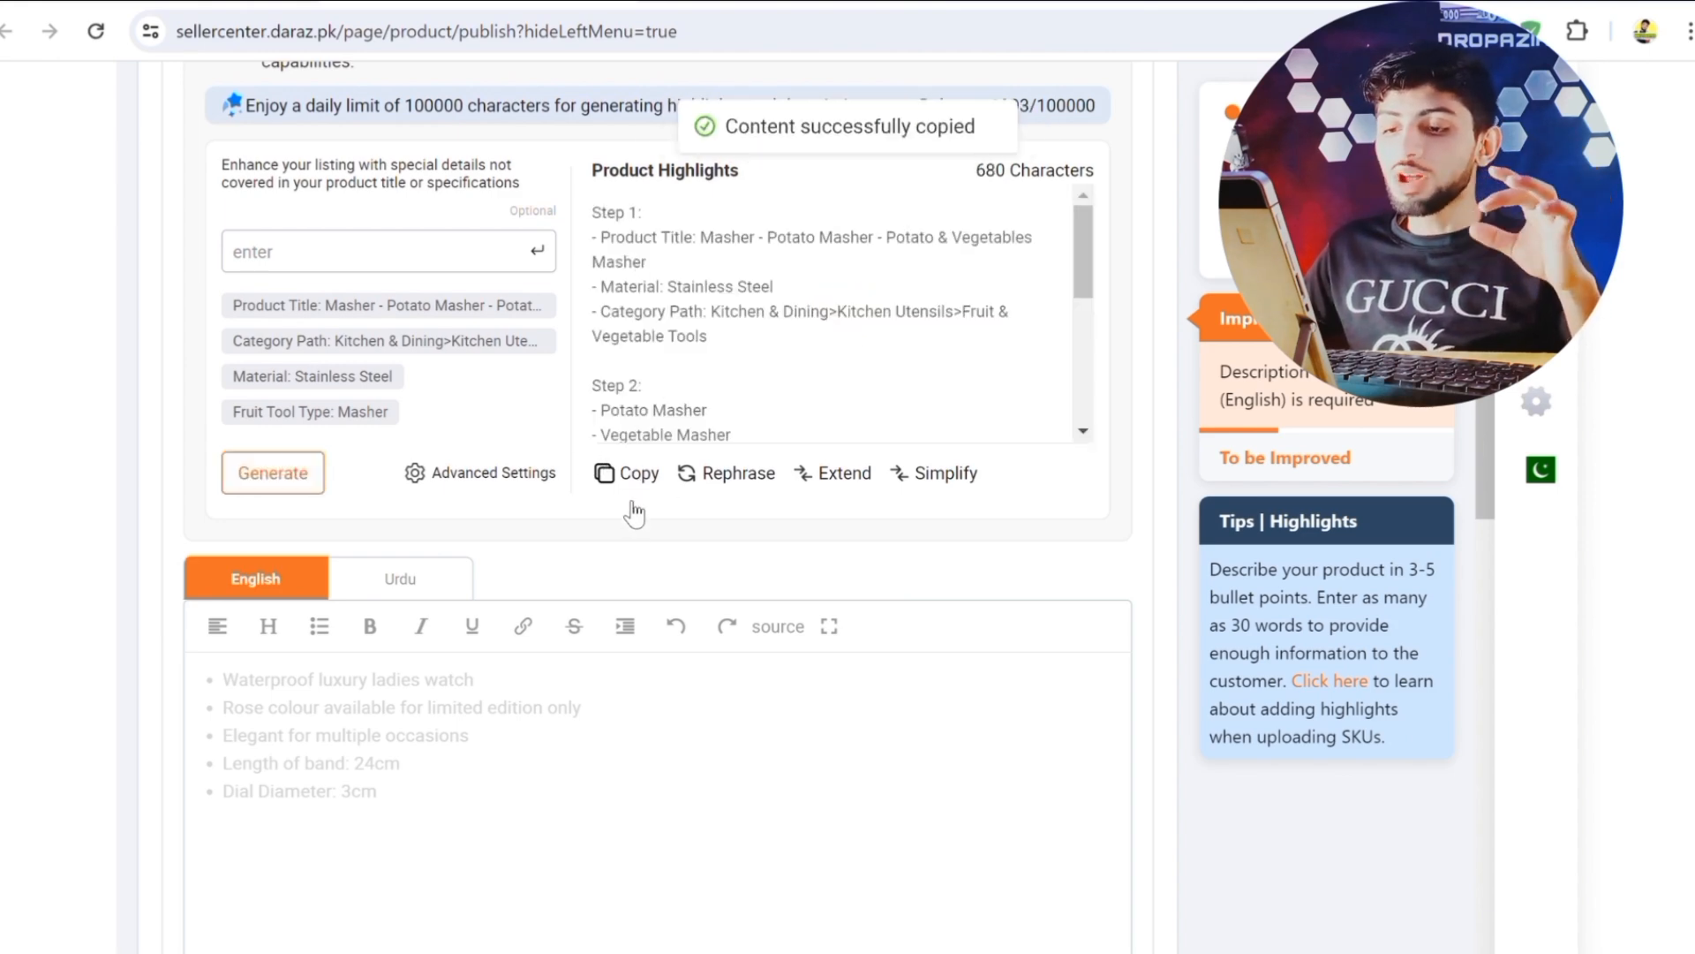
scroll(633, 512, "down", 4)
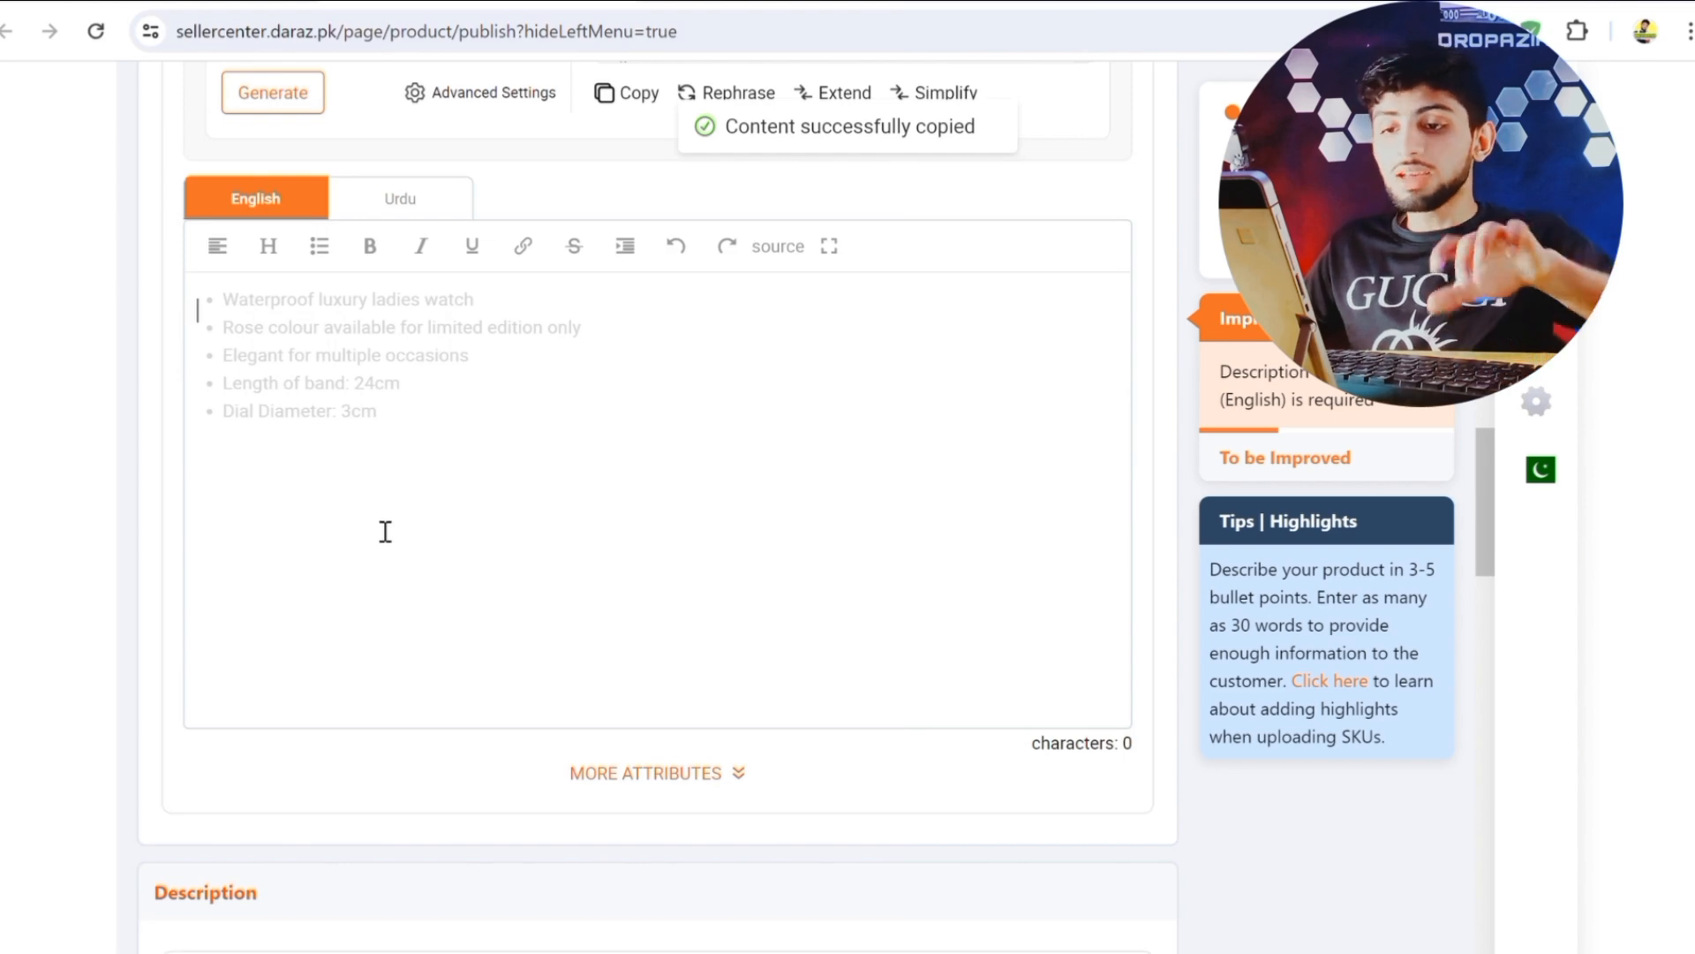
key("ctrl+v")
Generate the English product description with the AI tool and paste it into the description's text editor.
scroll(384, 528, "down", 10)
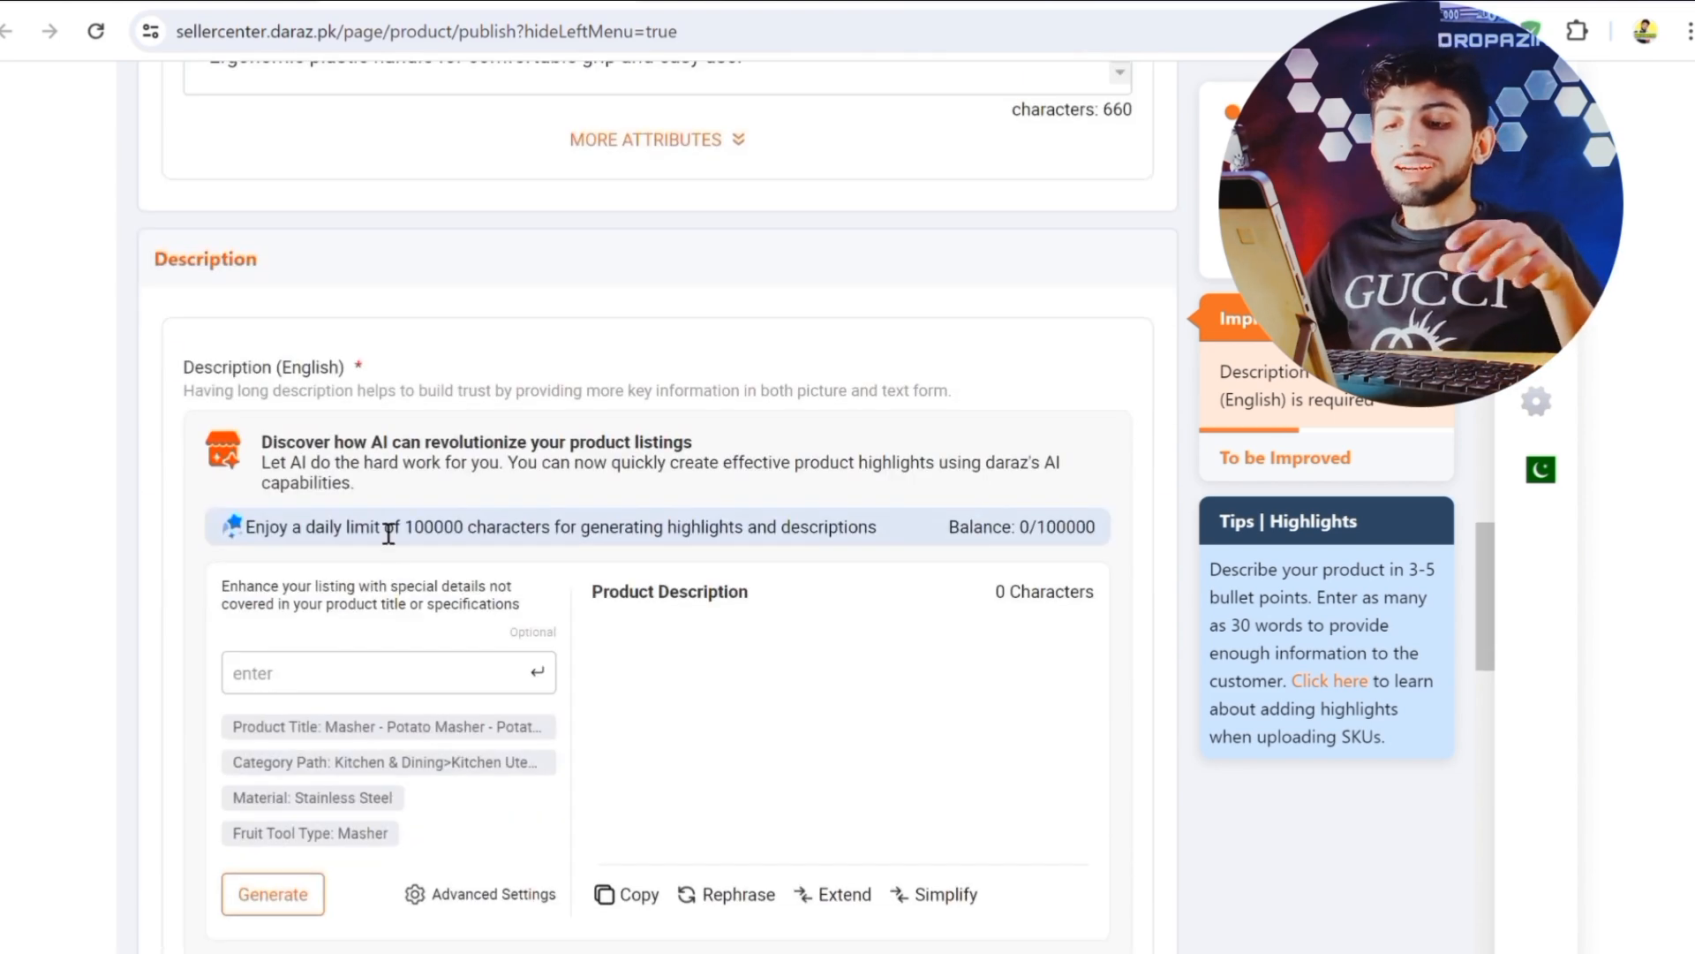
scroll(359, 575, "down", 3)
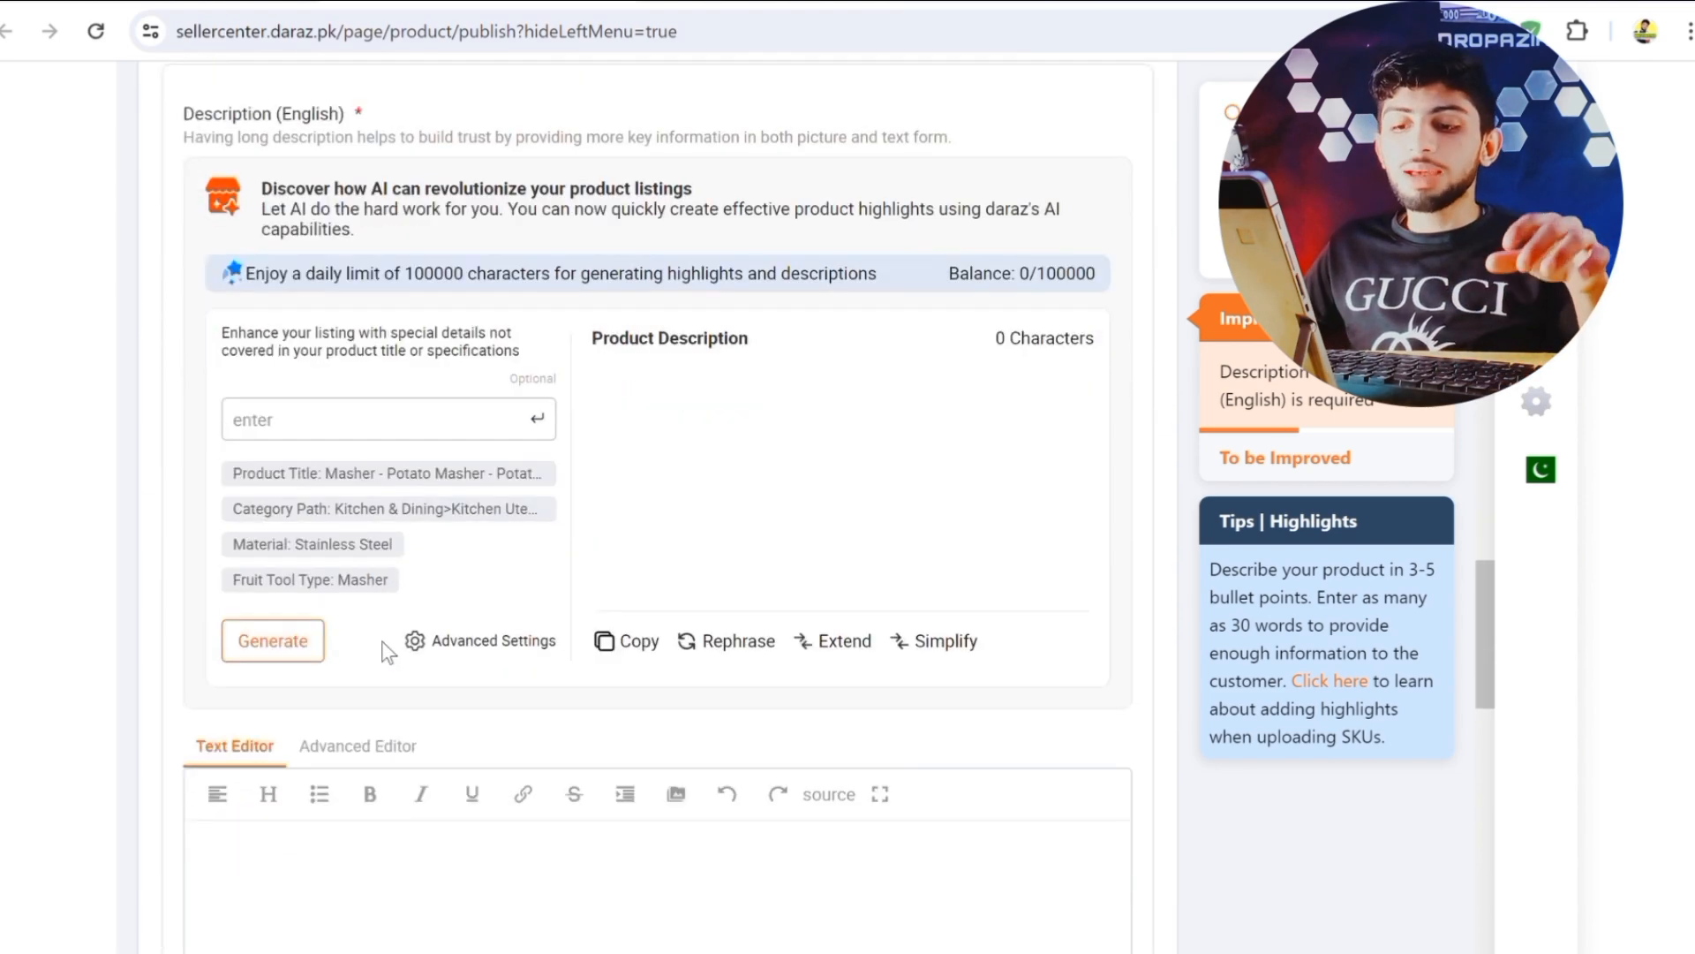
left_click(274, 642)
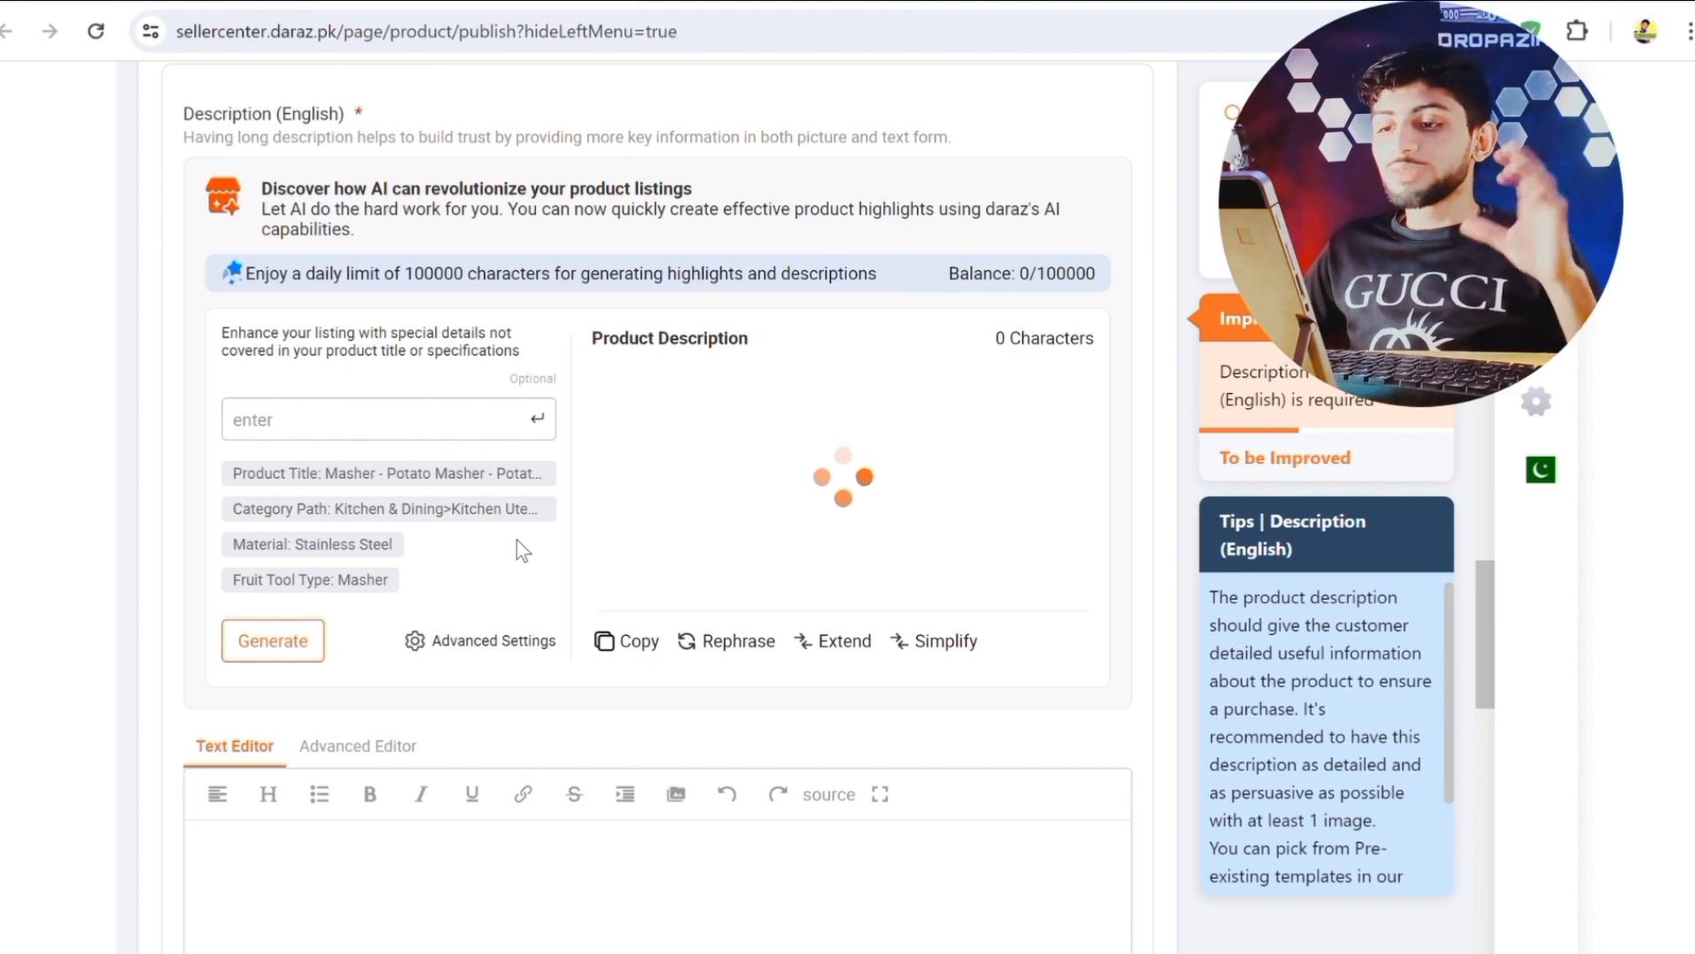
scroll(743, 533, "down", 3)
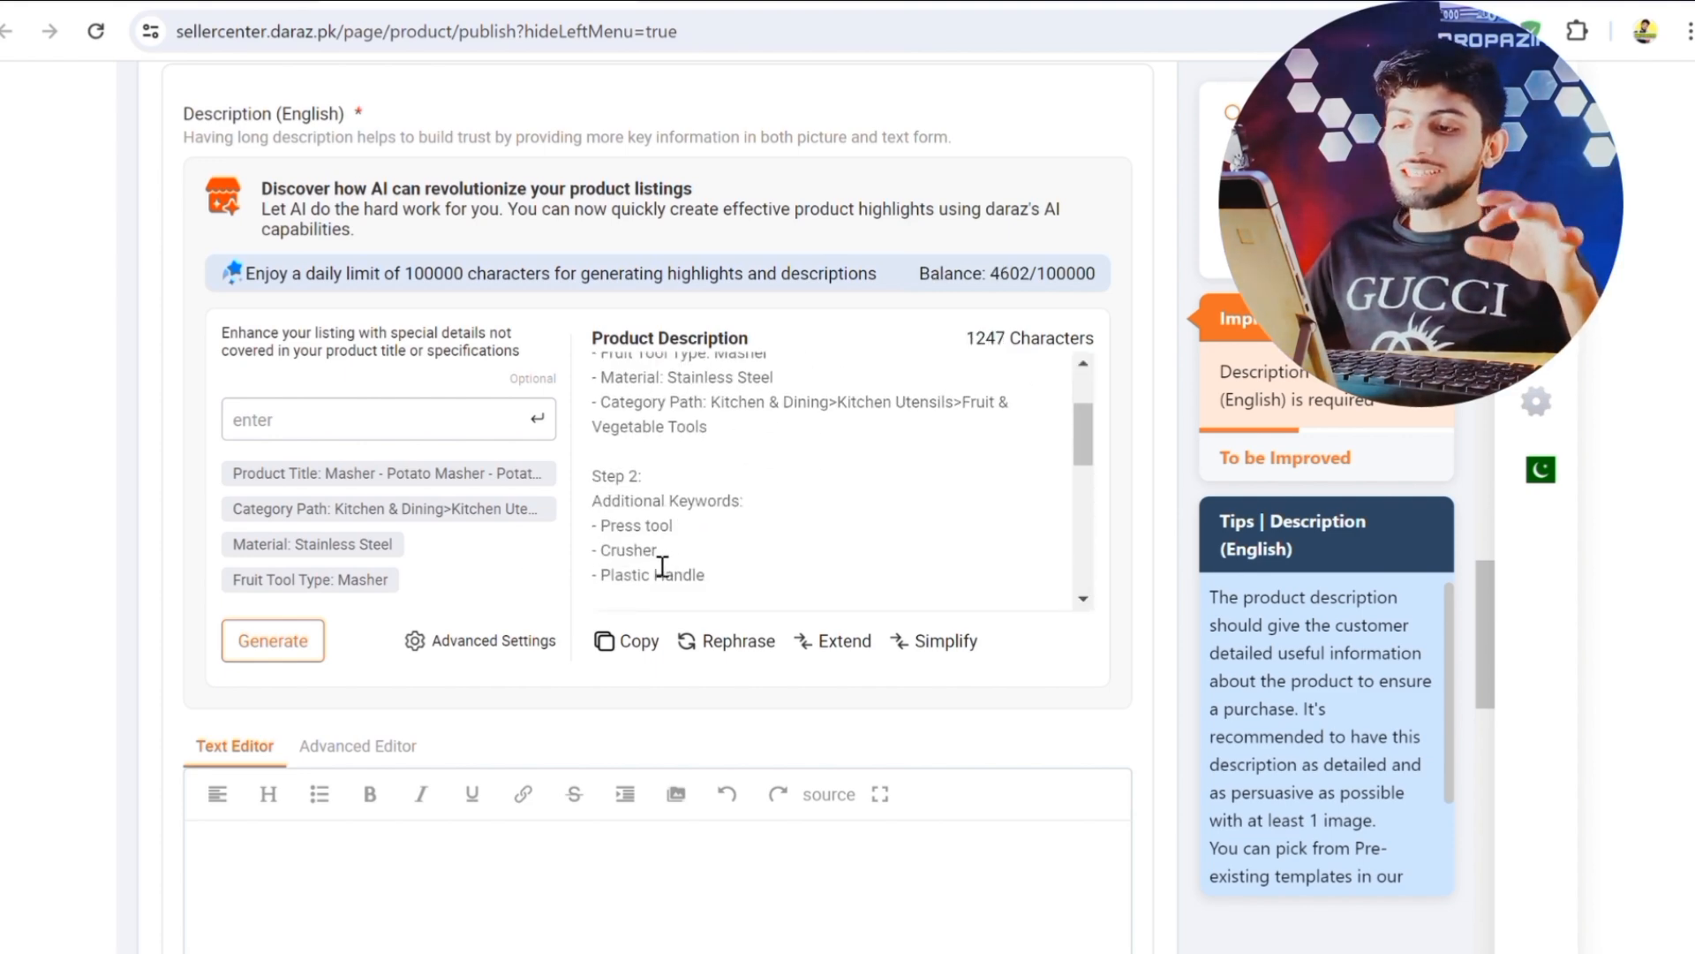
scroll(698, 543, "down", 5)
left_click(635, 642)
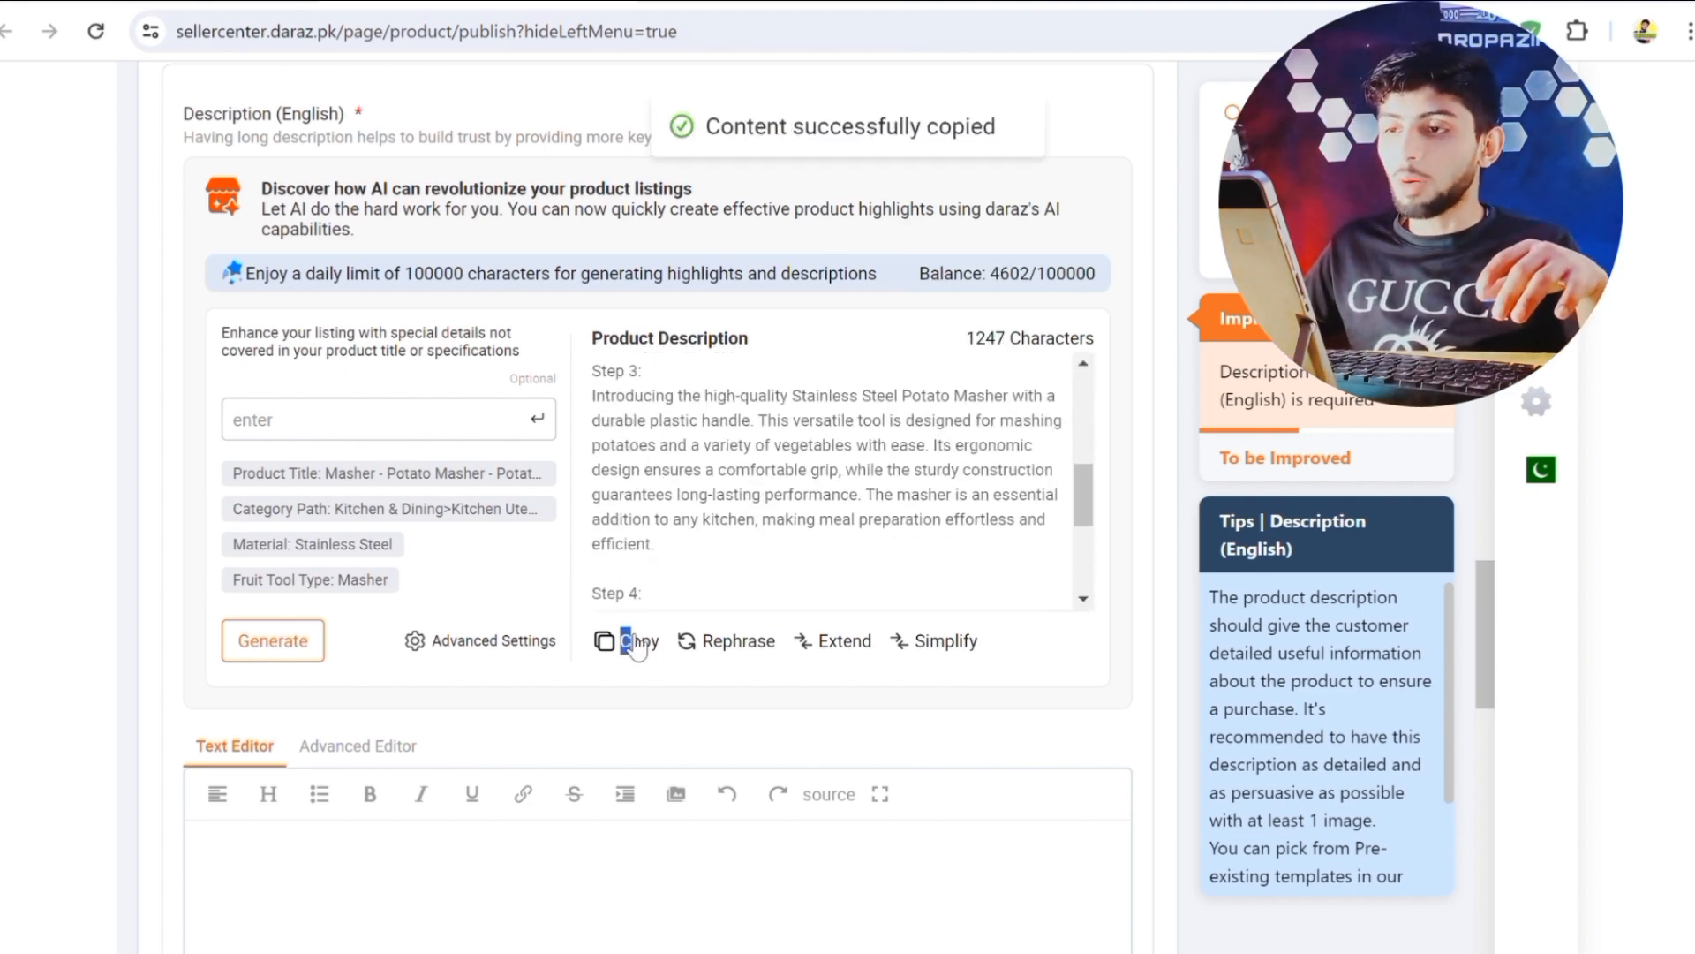
scroll(529, 689, "down", 4)
left_click(311, 667)
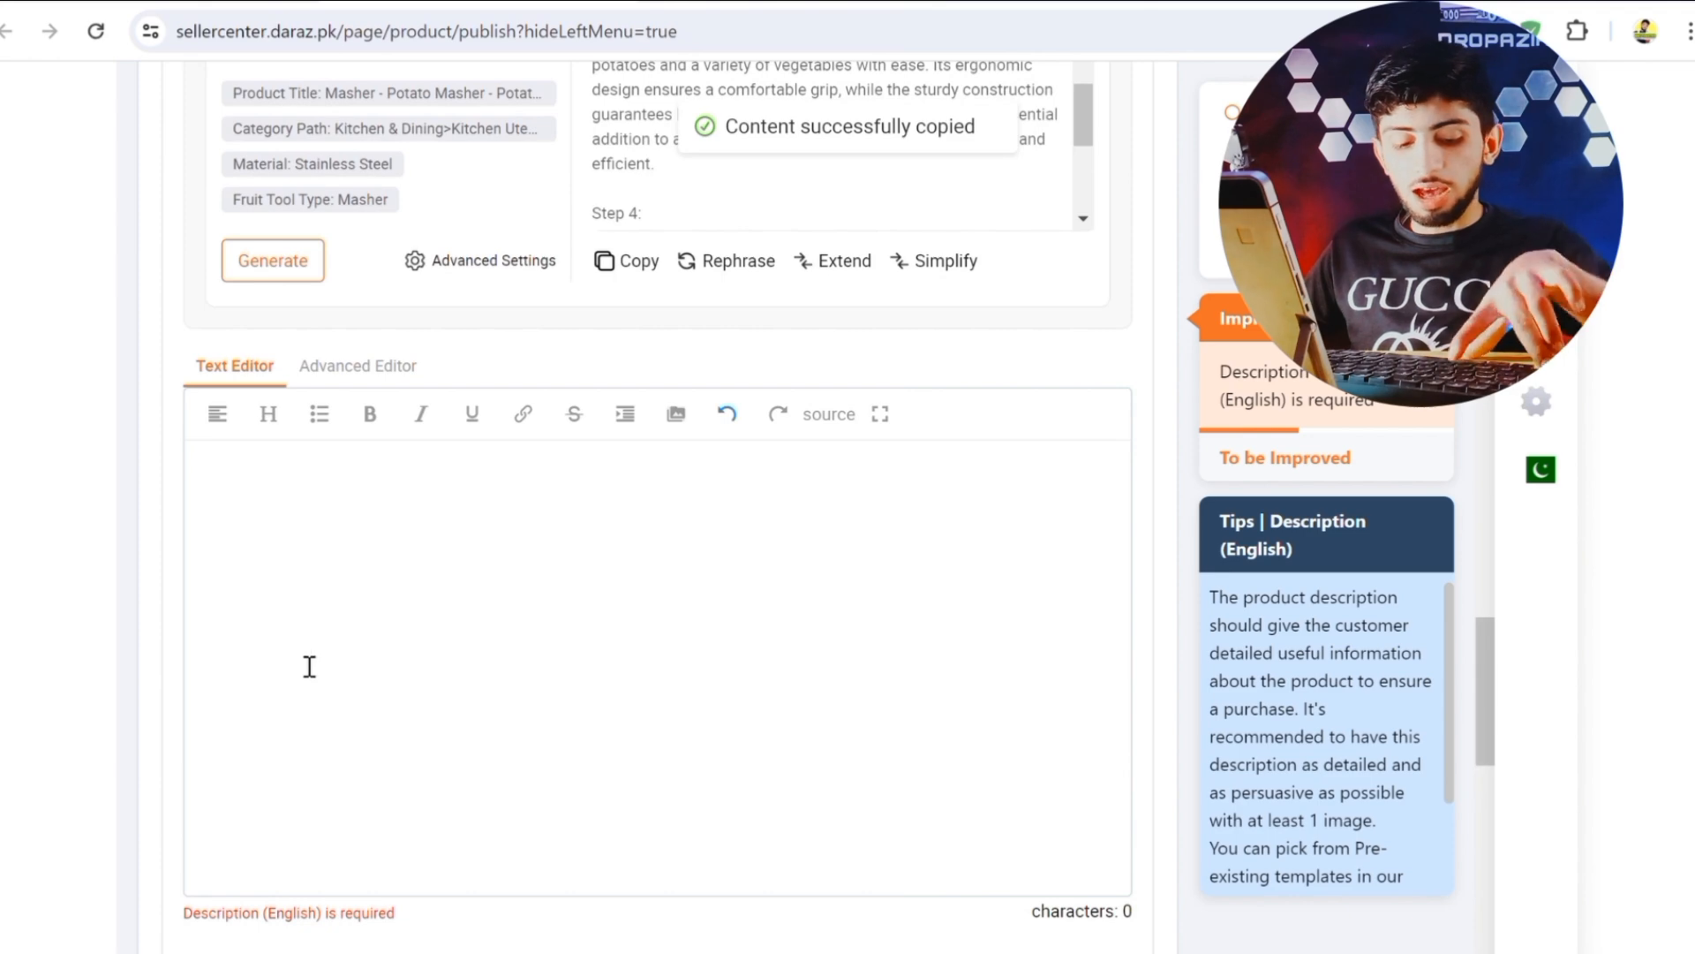
key("ctrl+v")
Clear the blank Color Family variant row and add Black as a color variant.
scroll(327, 654, "down", 12)
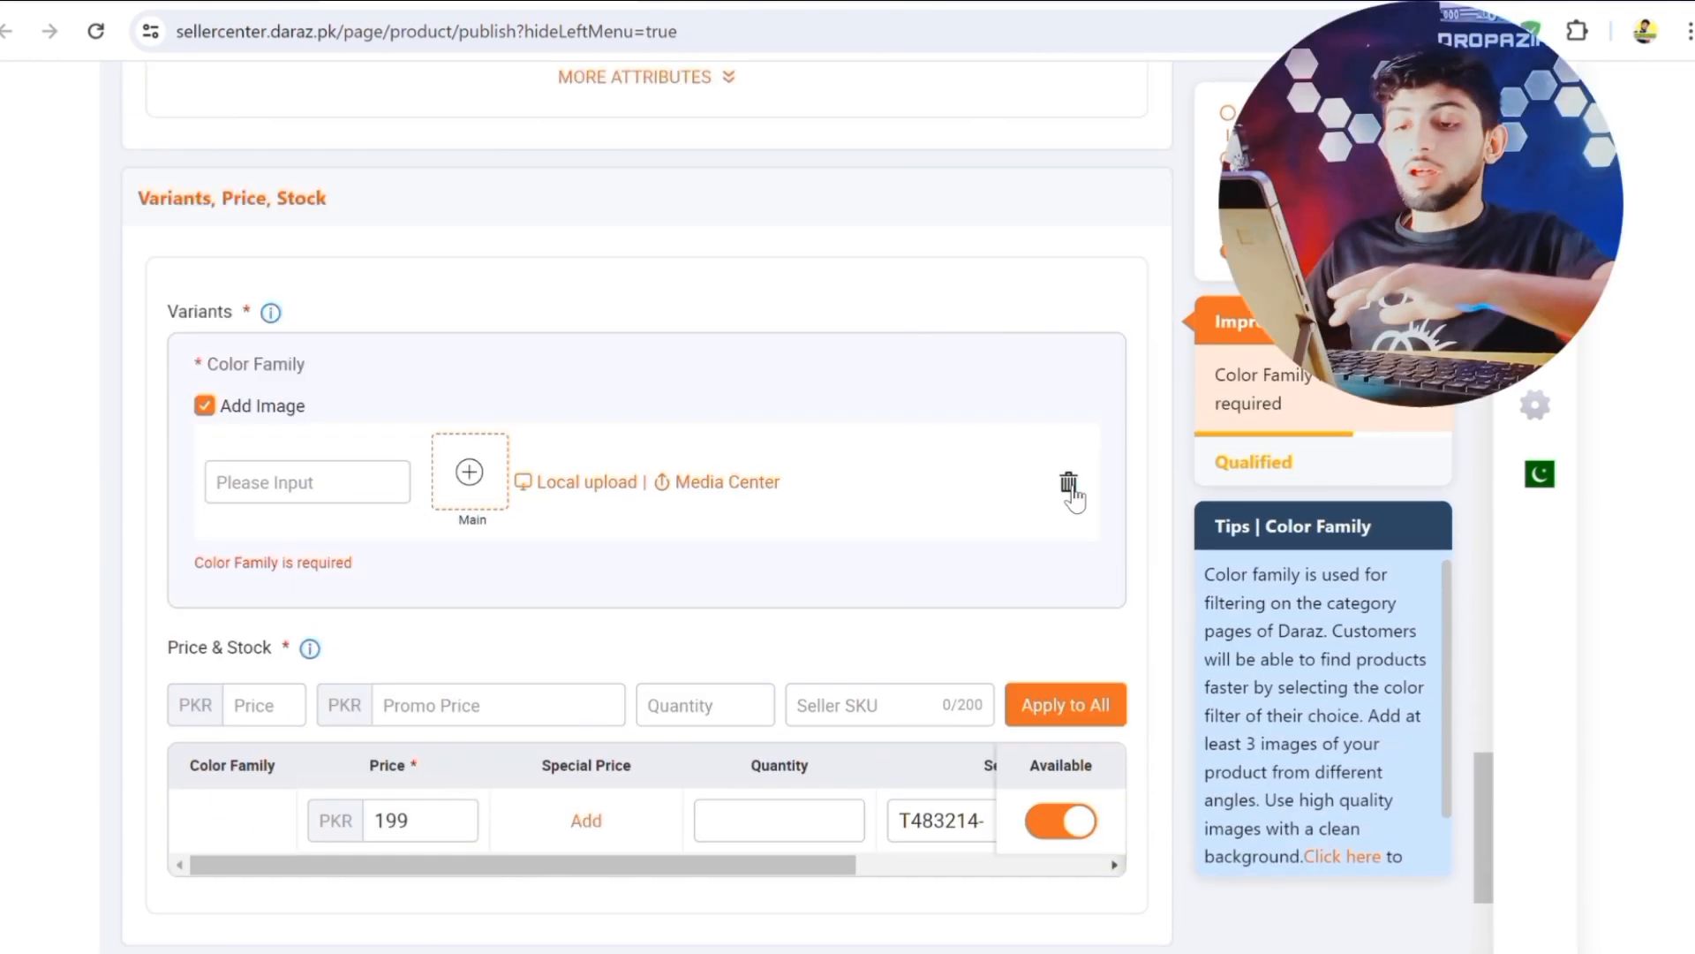
left_click(1069, 483)
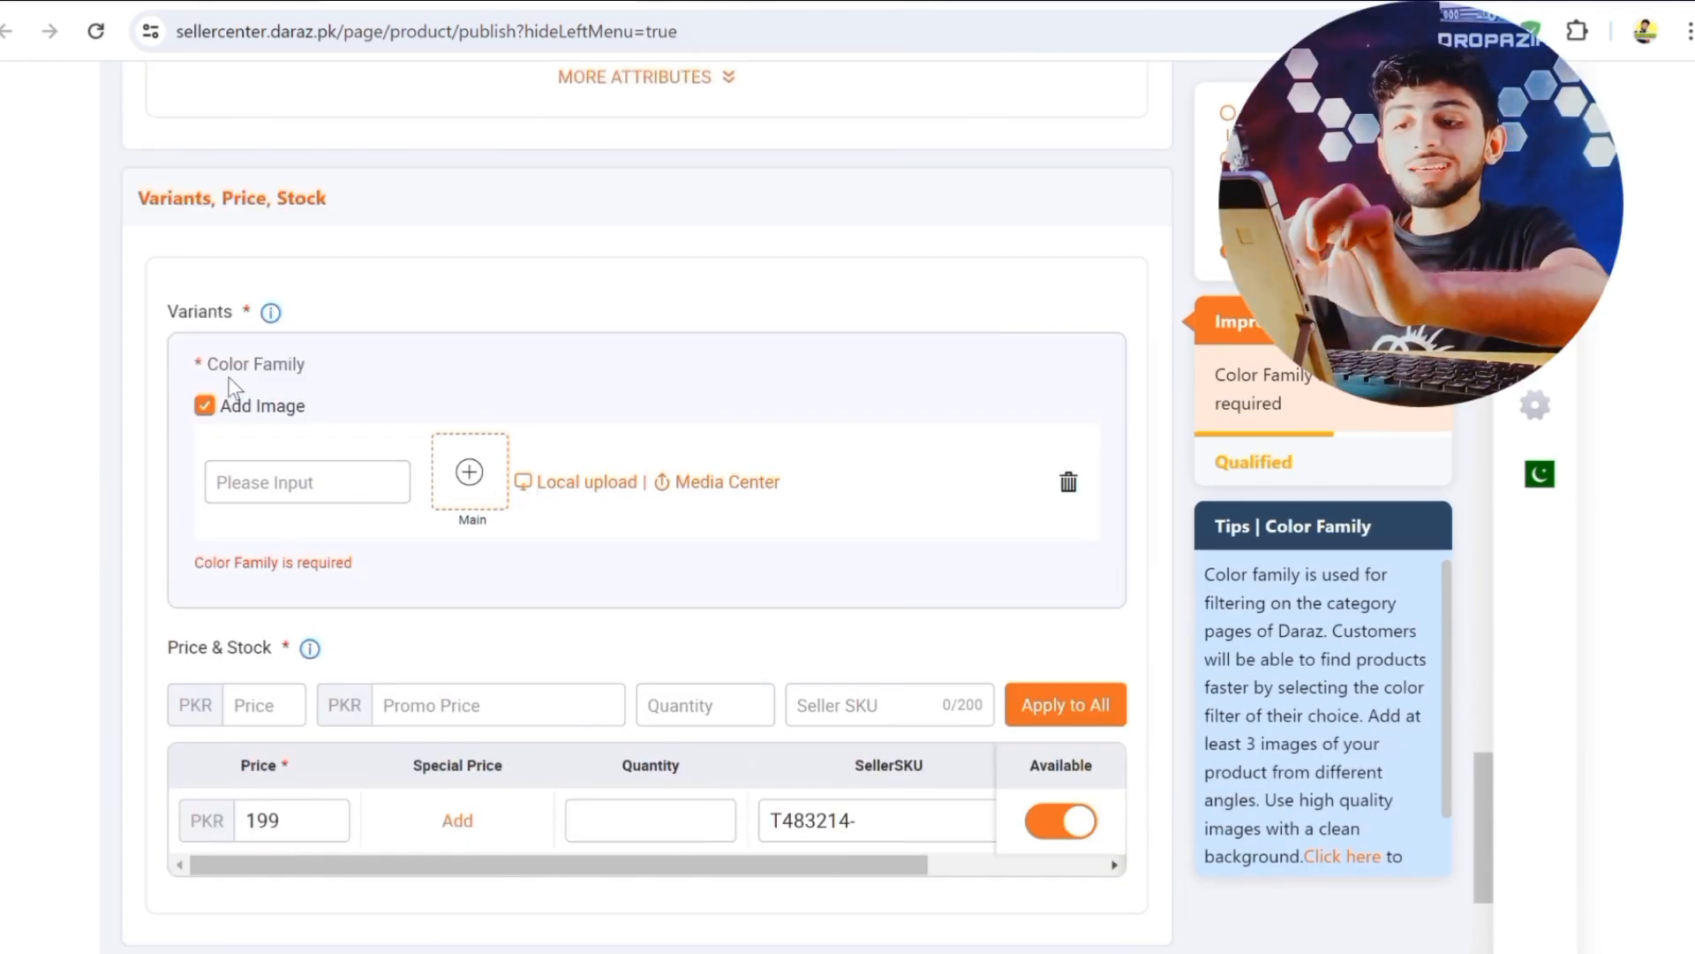
scroll(248, 395, "up", 5)
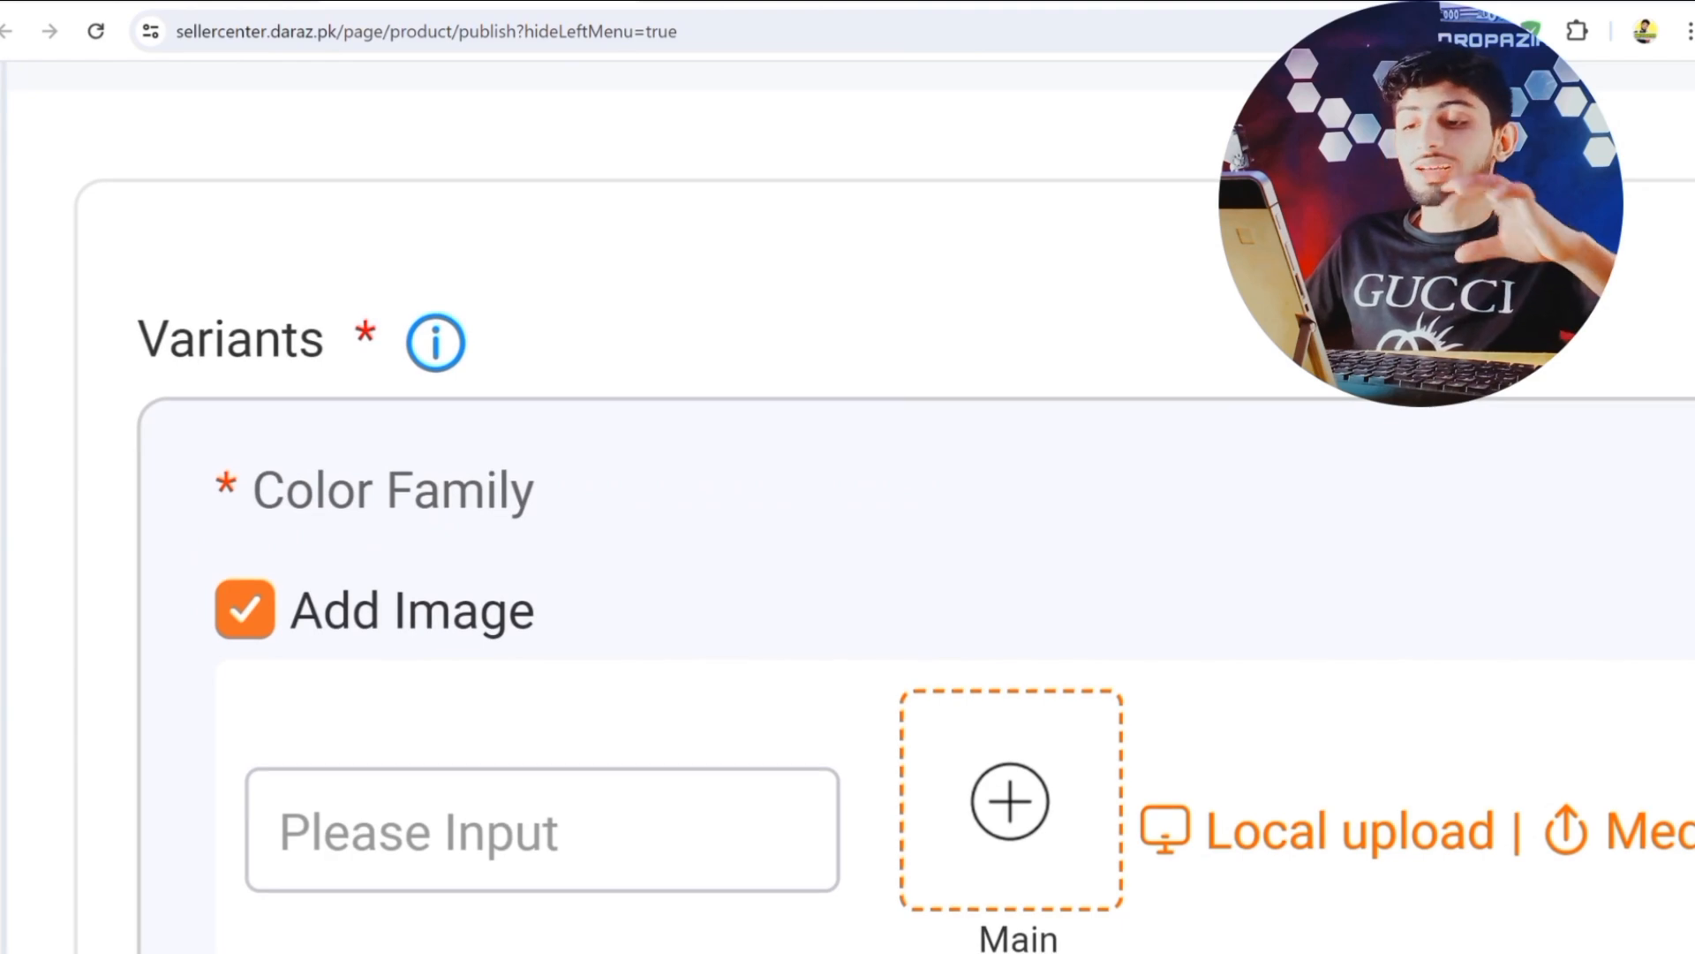
scroll(366, 427, "down", 5)
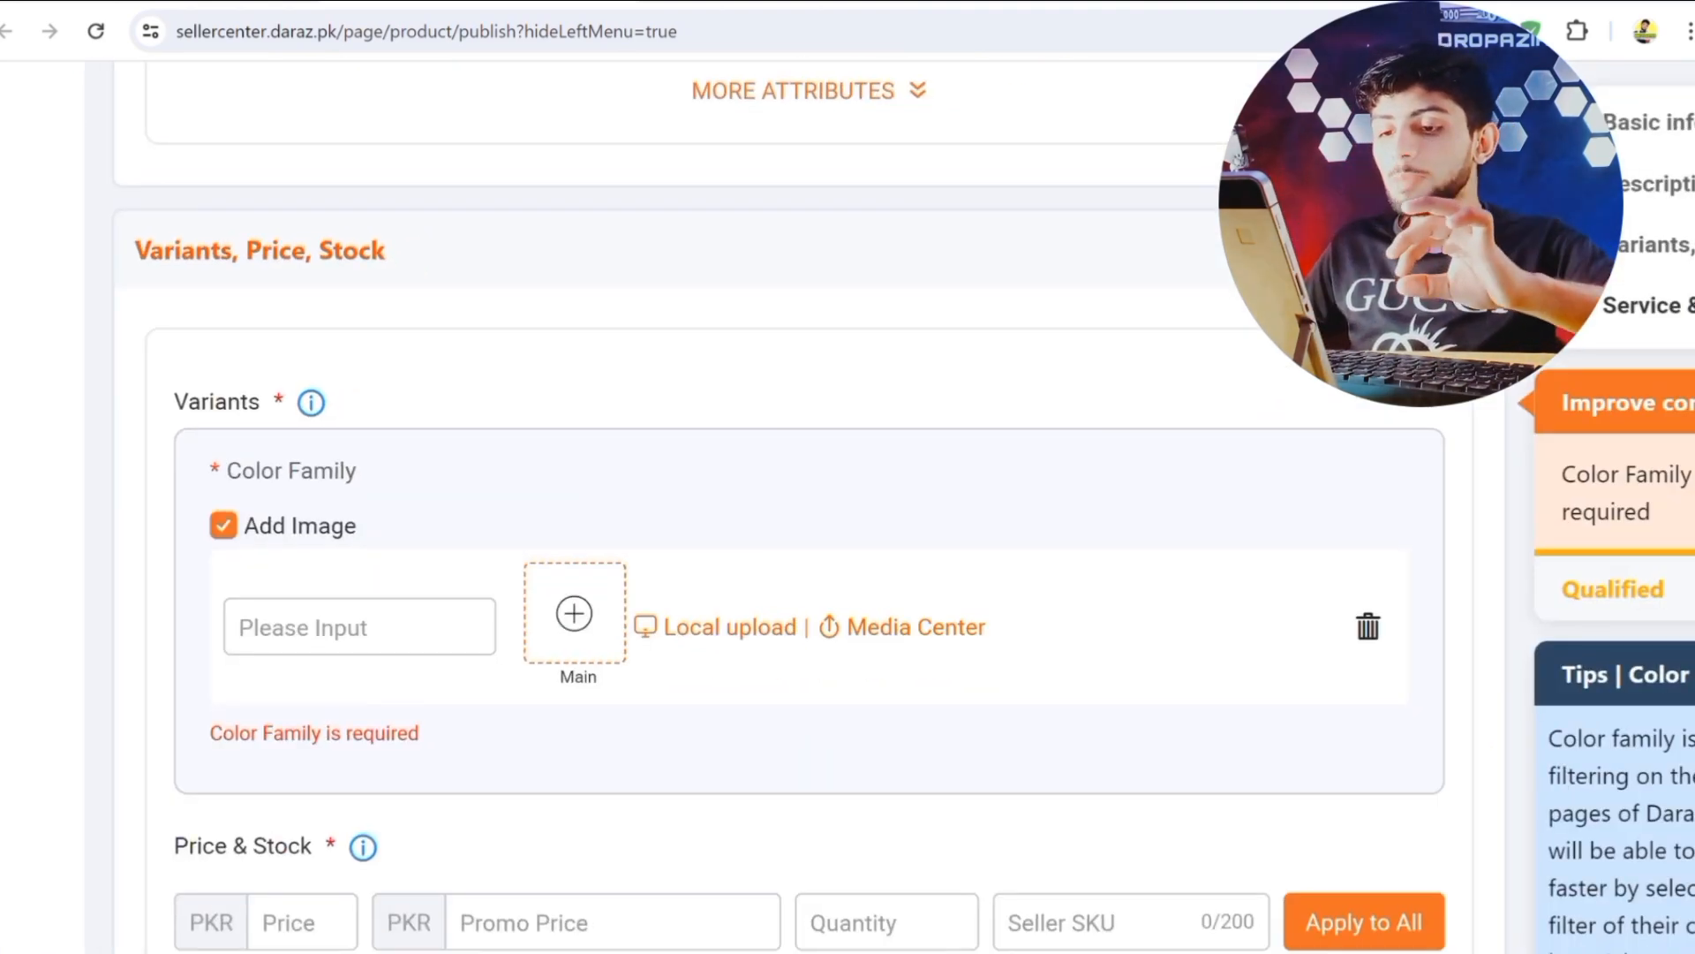
left_click(346, 639)
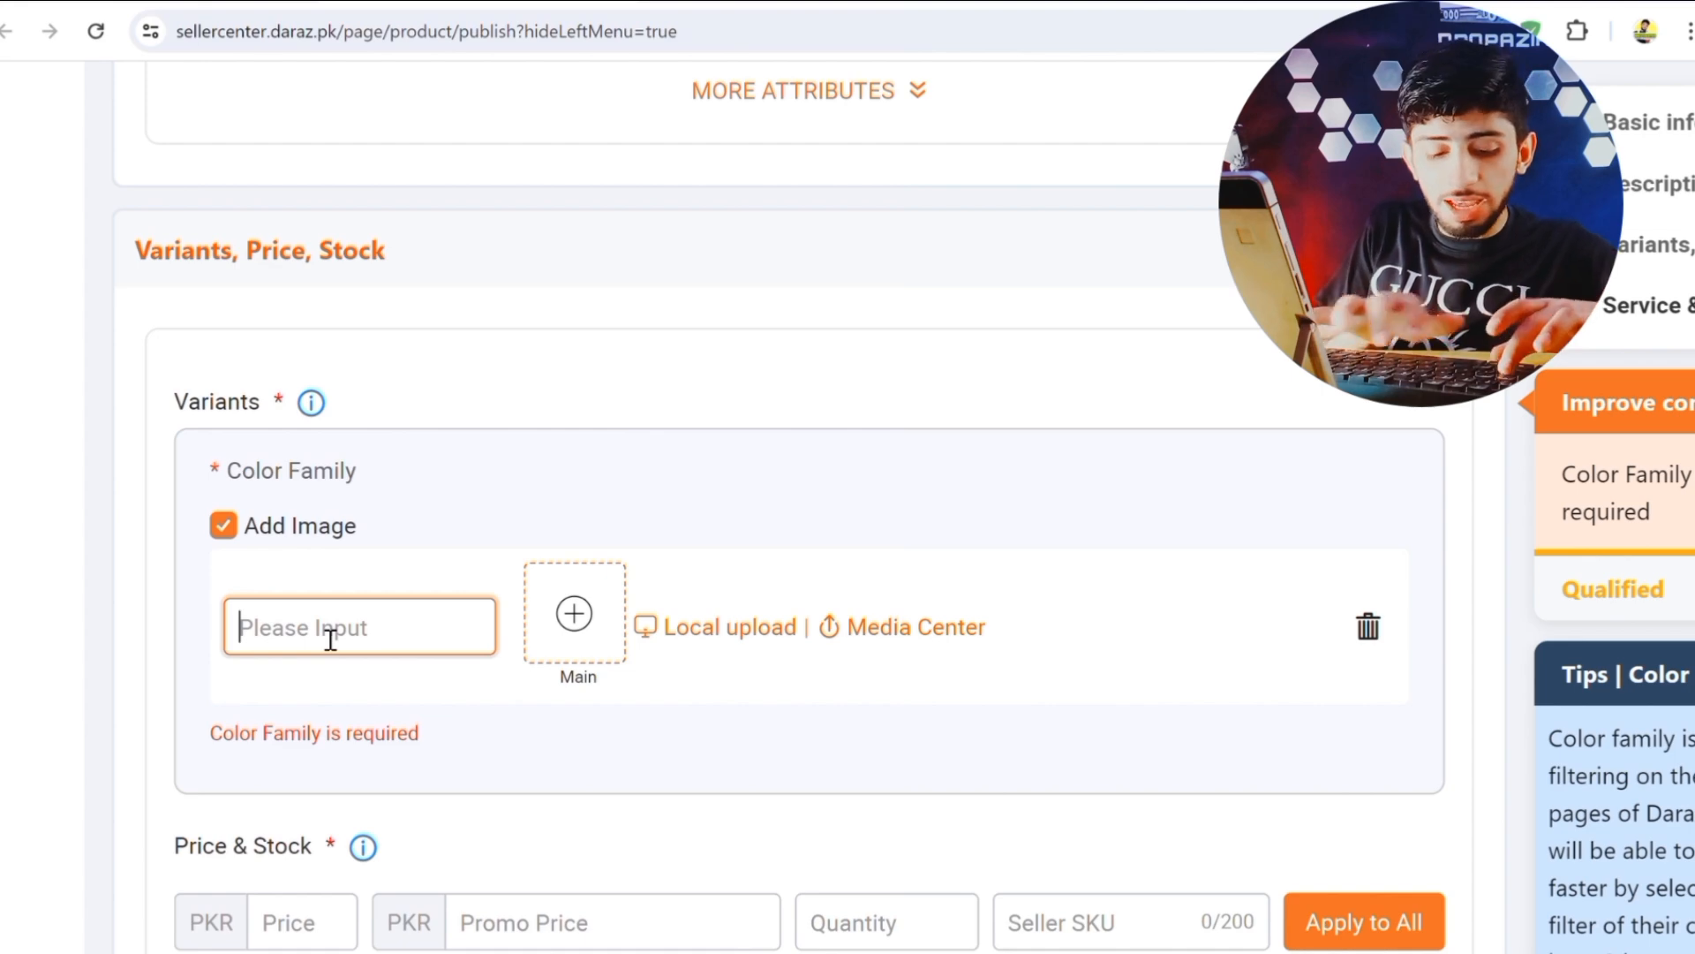
type("blac")
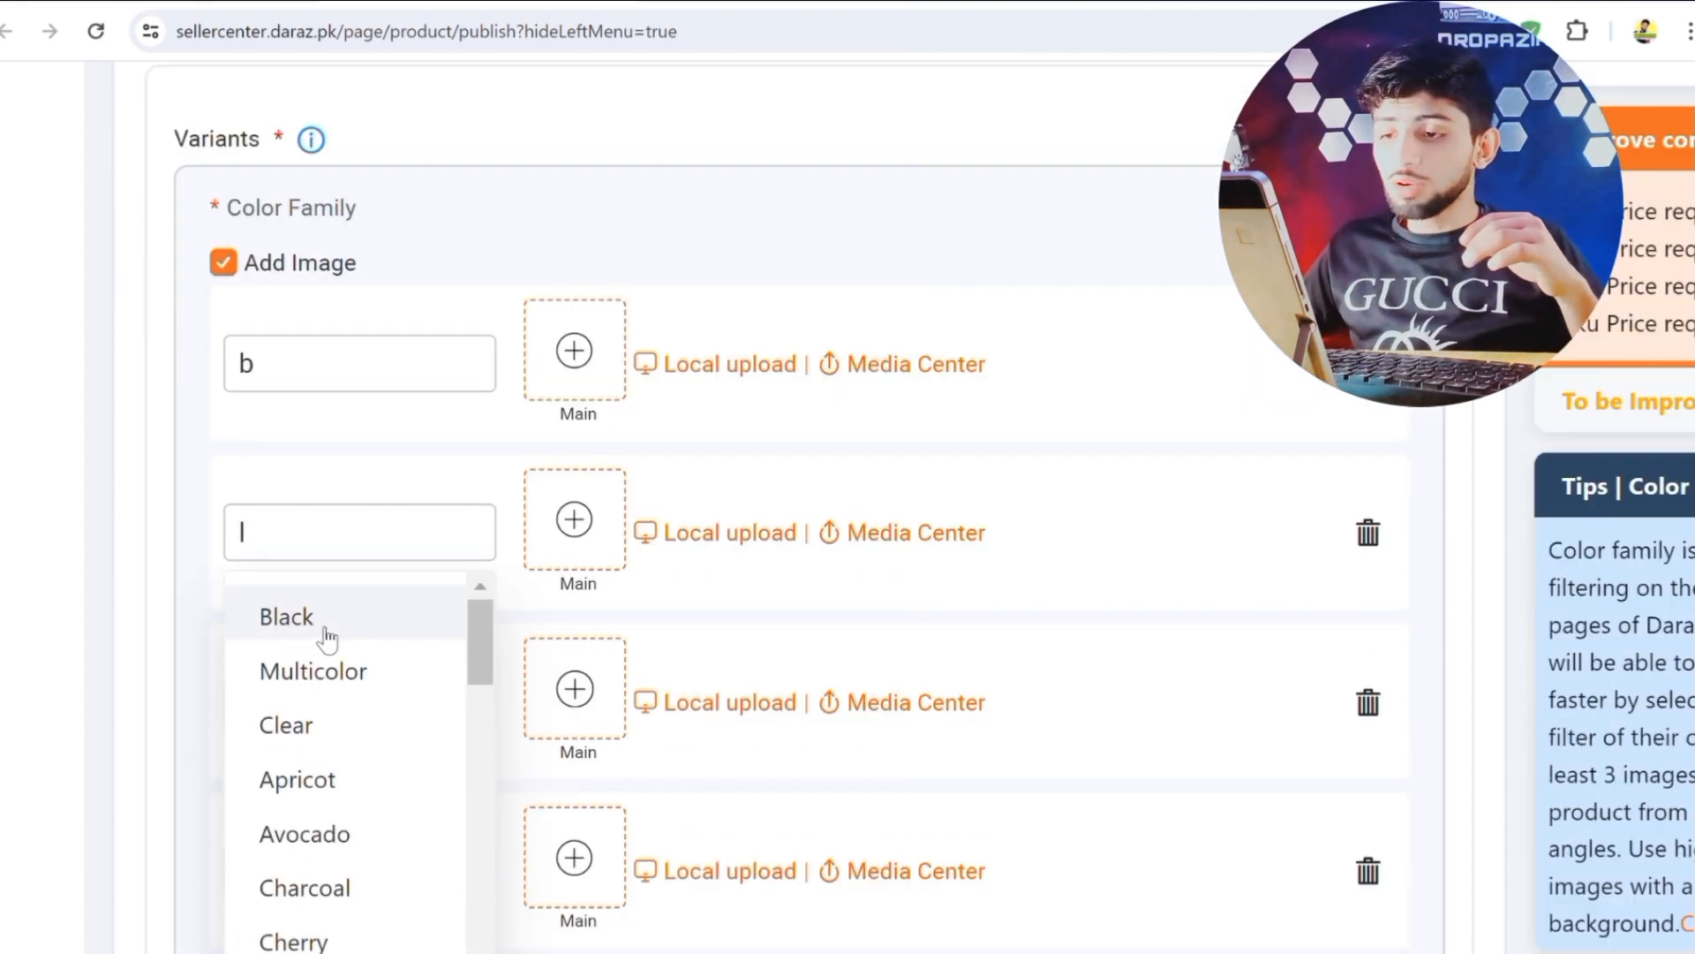
left_click(328, 636)
Delete the stray color variants c, a, l and b, keeping Black as the only named color.
scroll(701, 579, "down", 3)
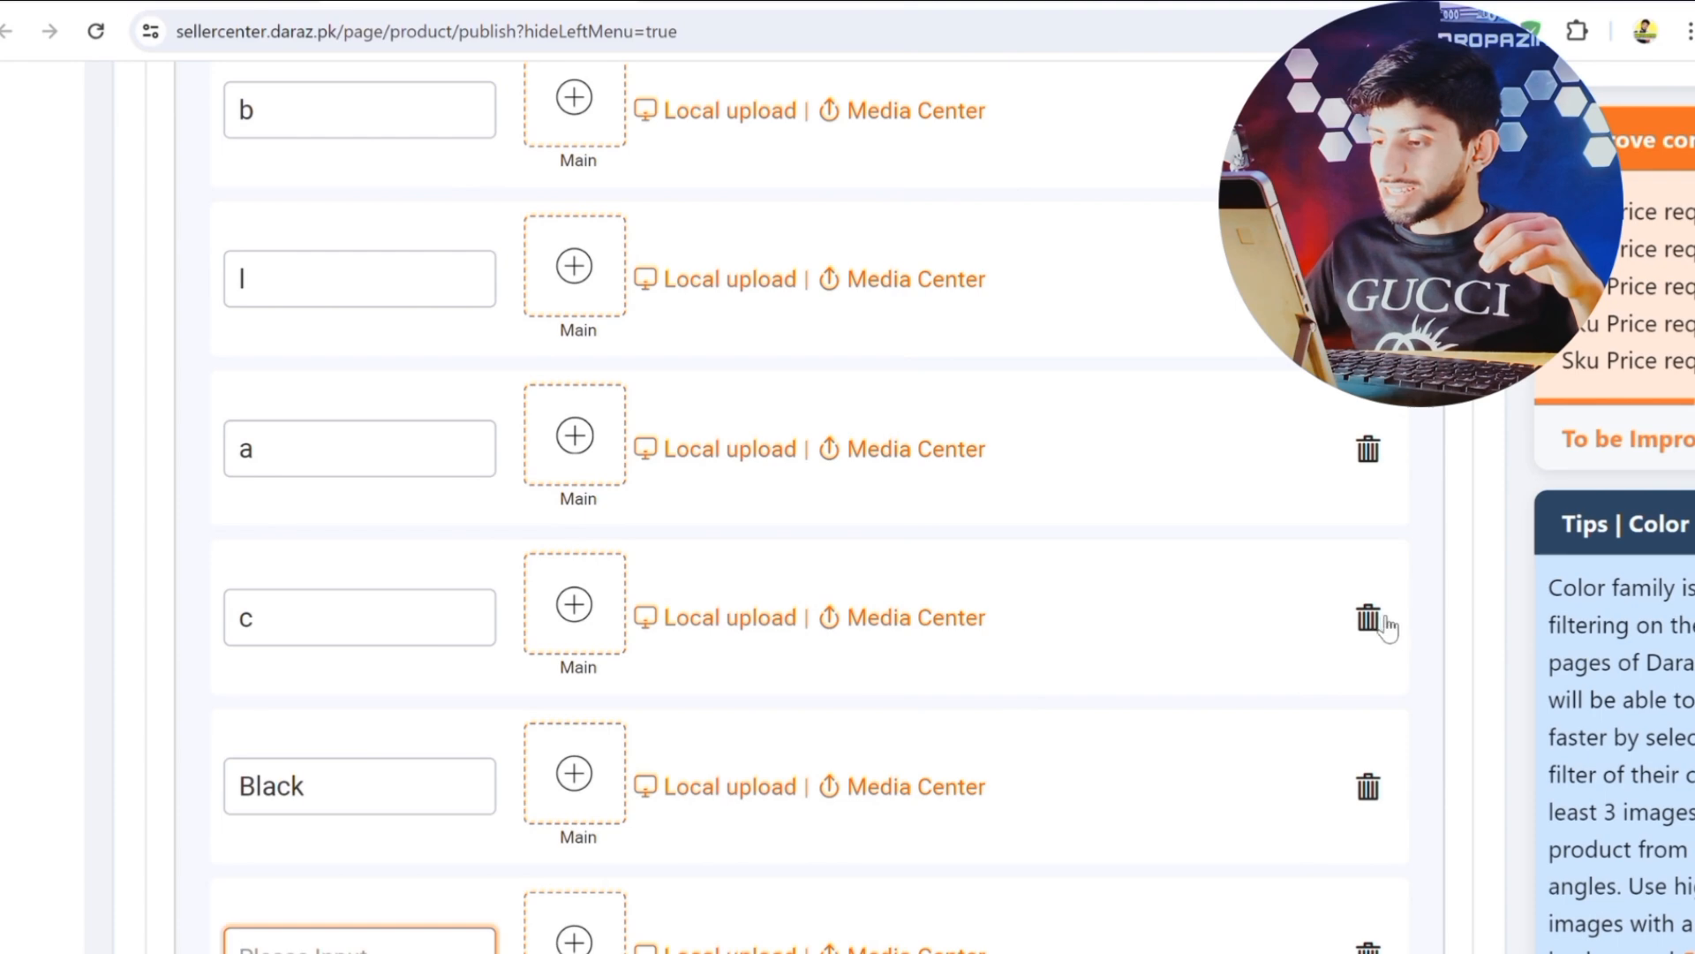
left_click(1381, 620)
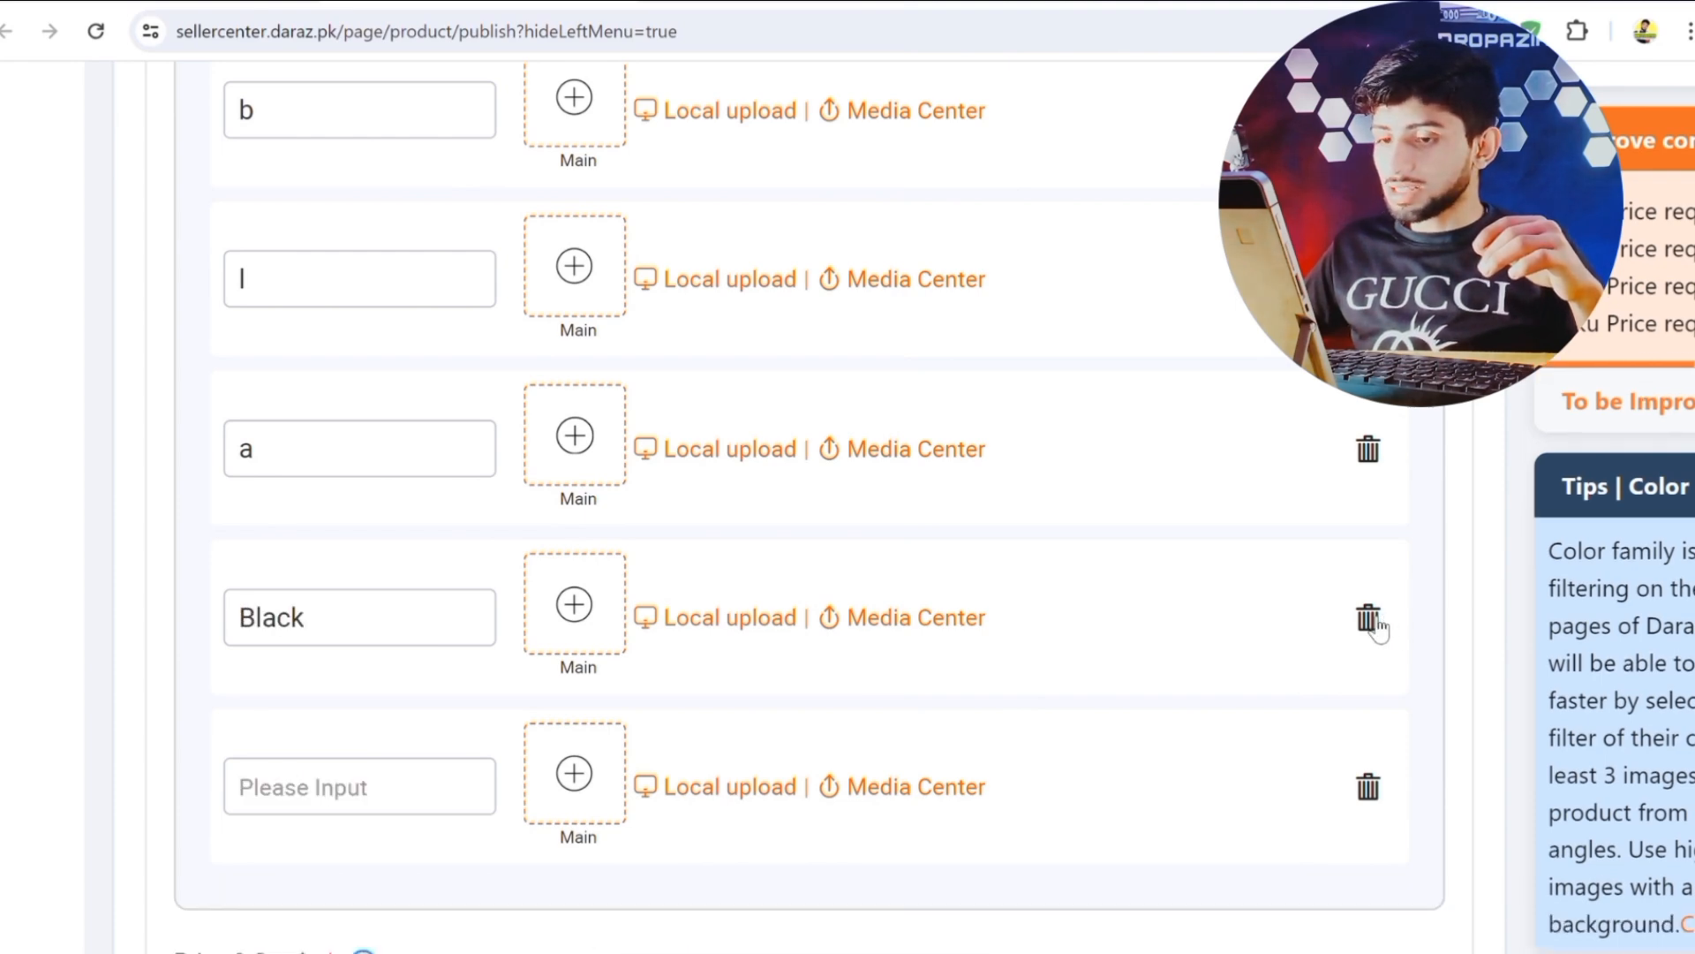
left_click(1364, 450)
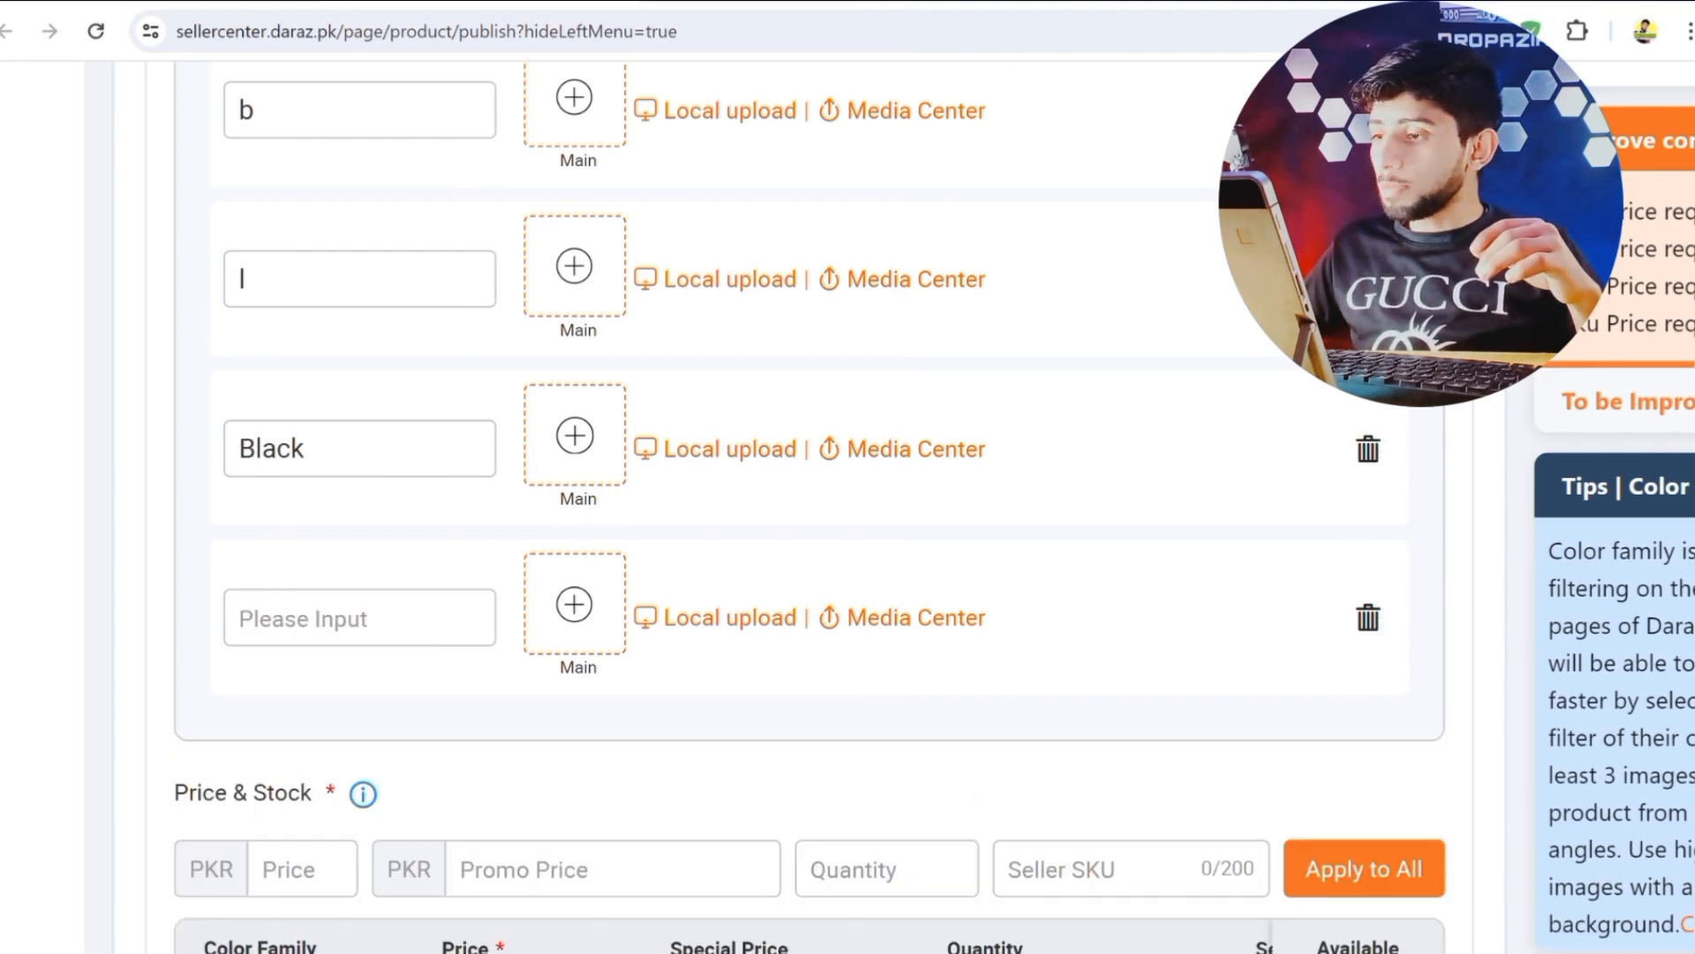
left_click(1370, 449)
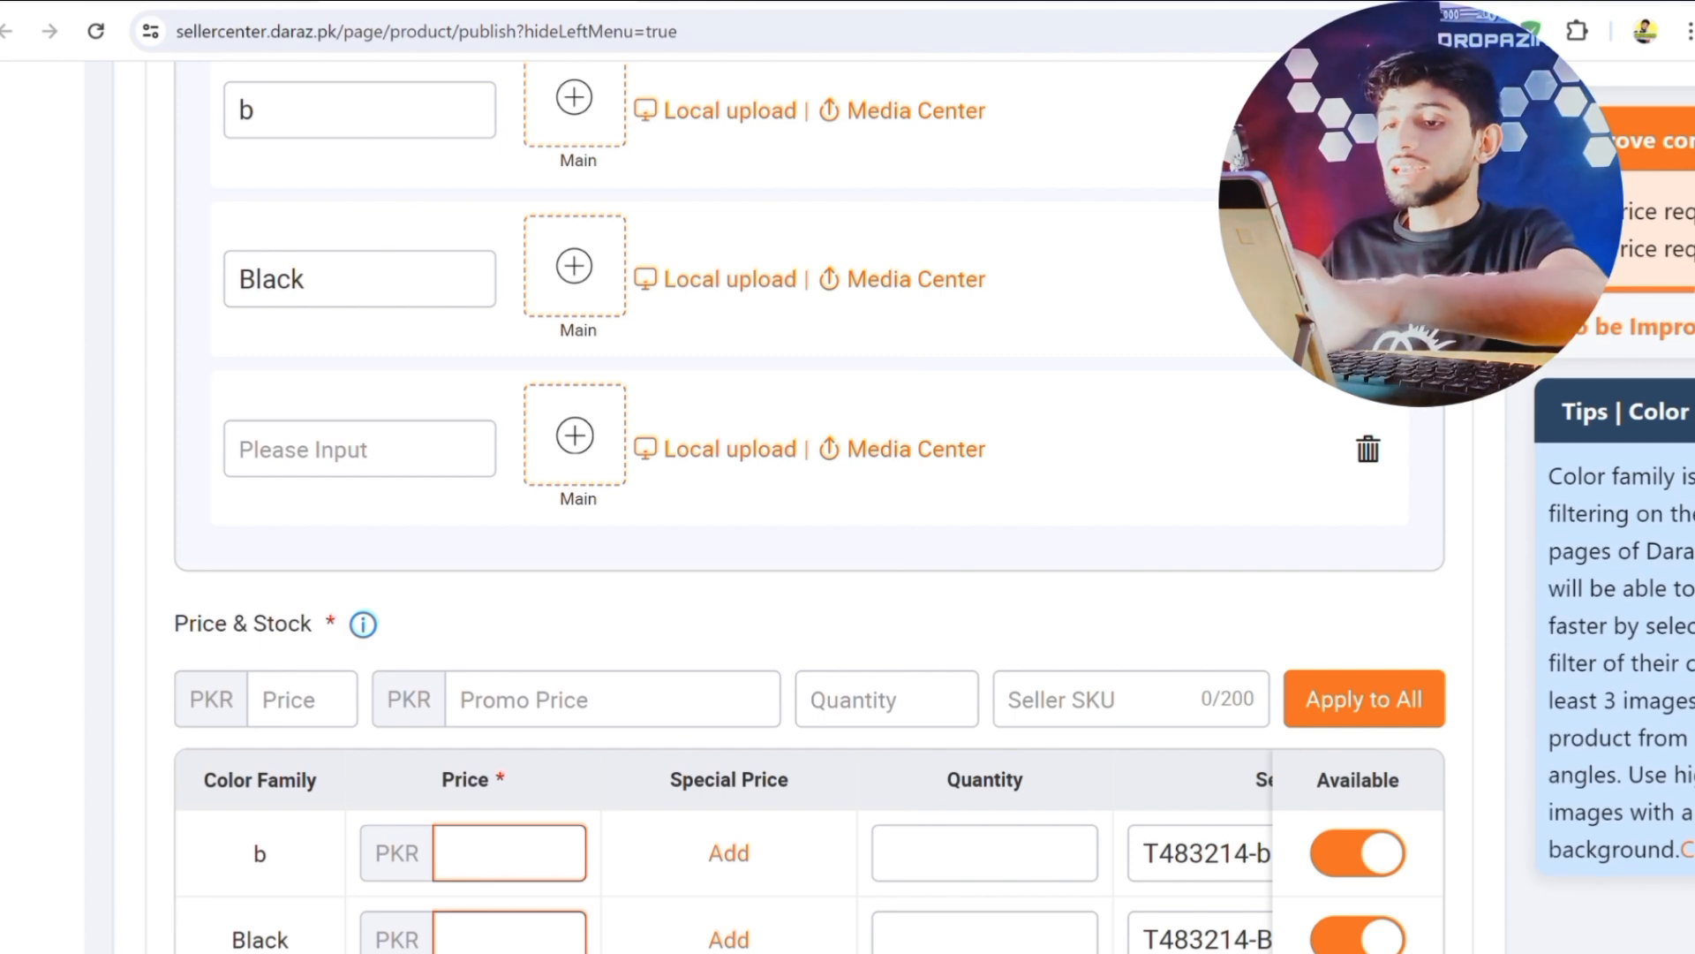
scroll(810, 495, "up", 3)
scroll(810, 494, "down", 3)
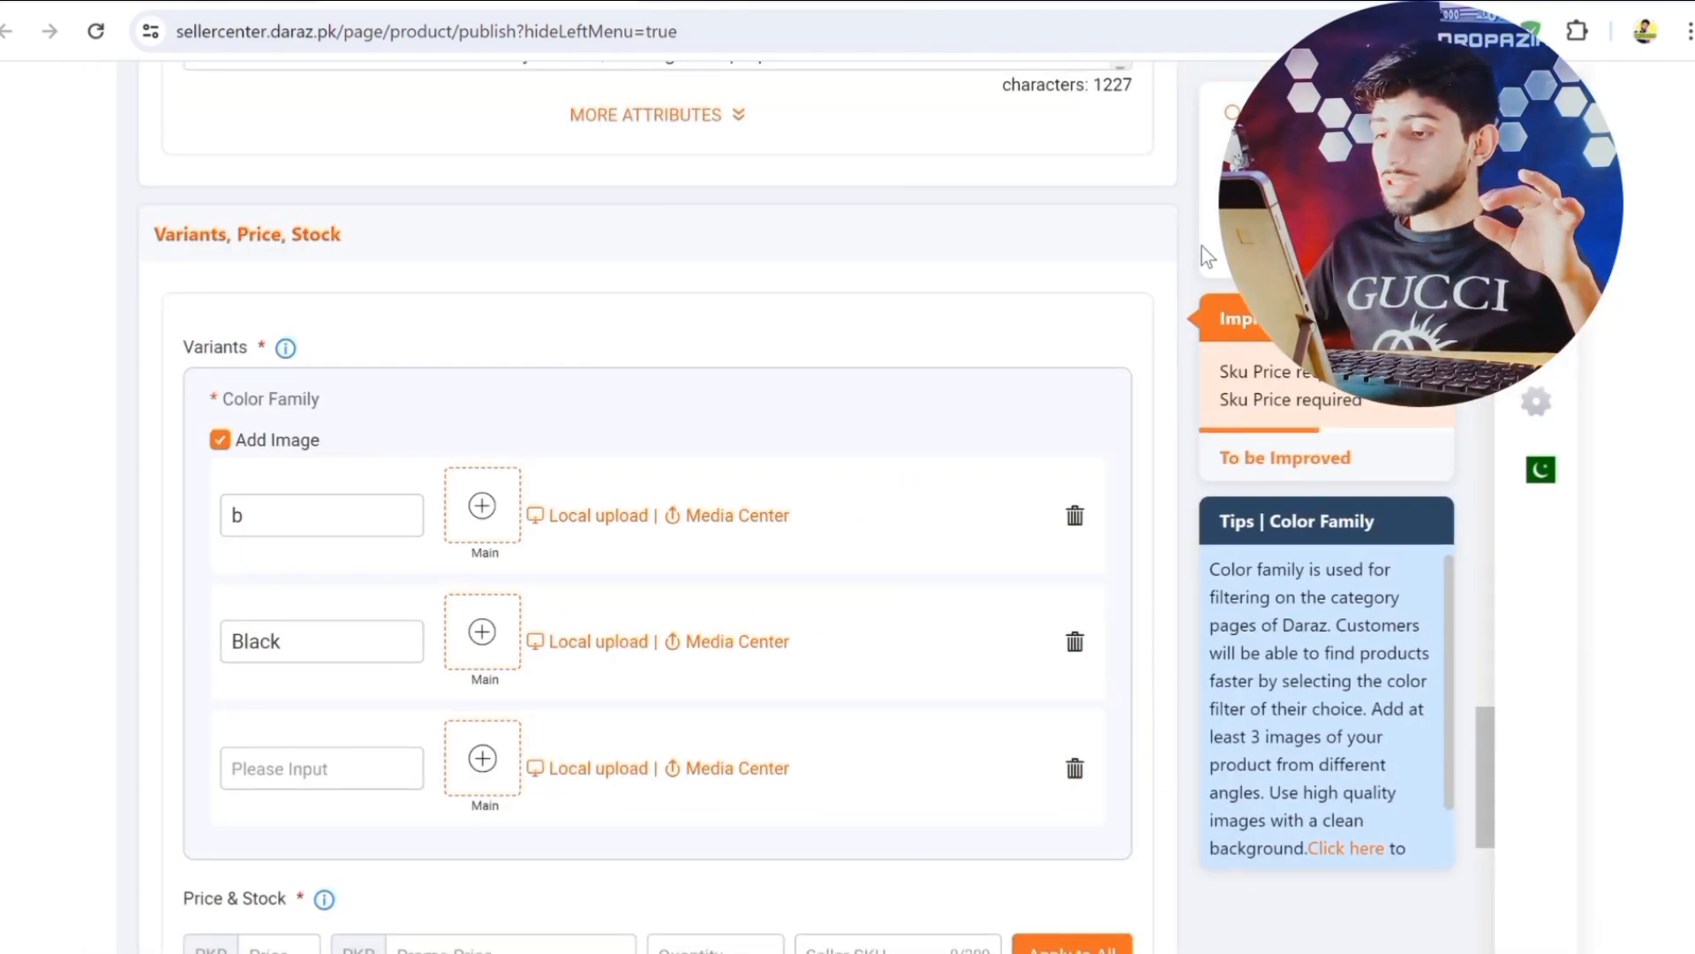
left_click(1076, 517)
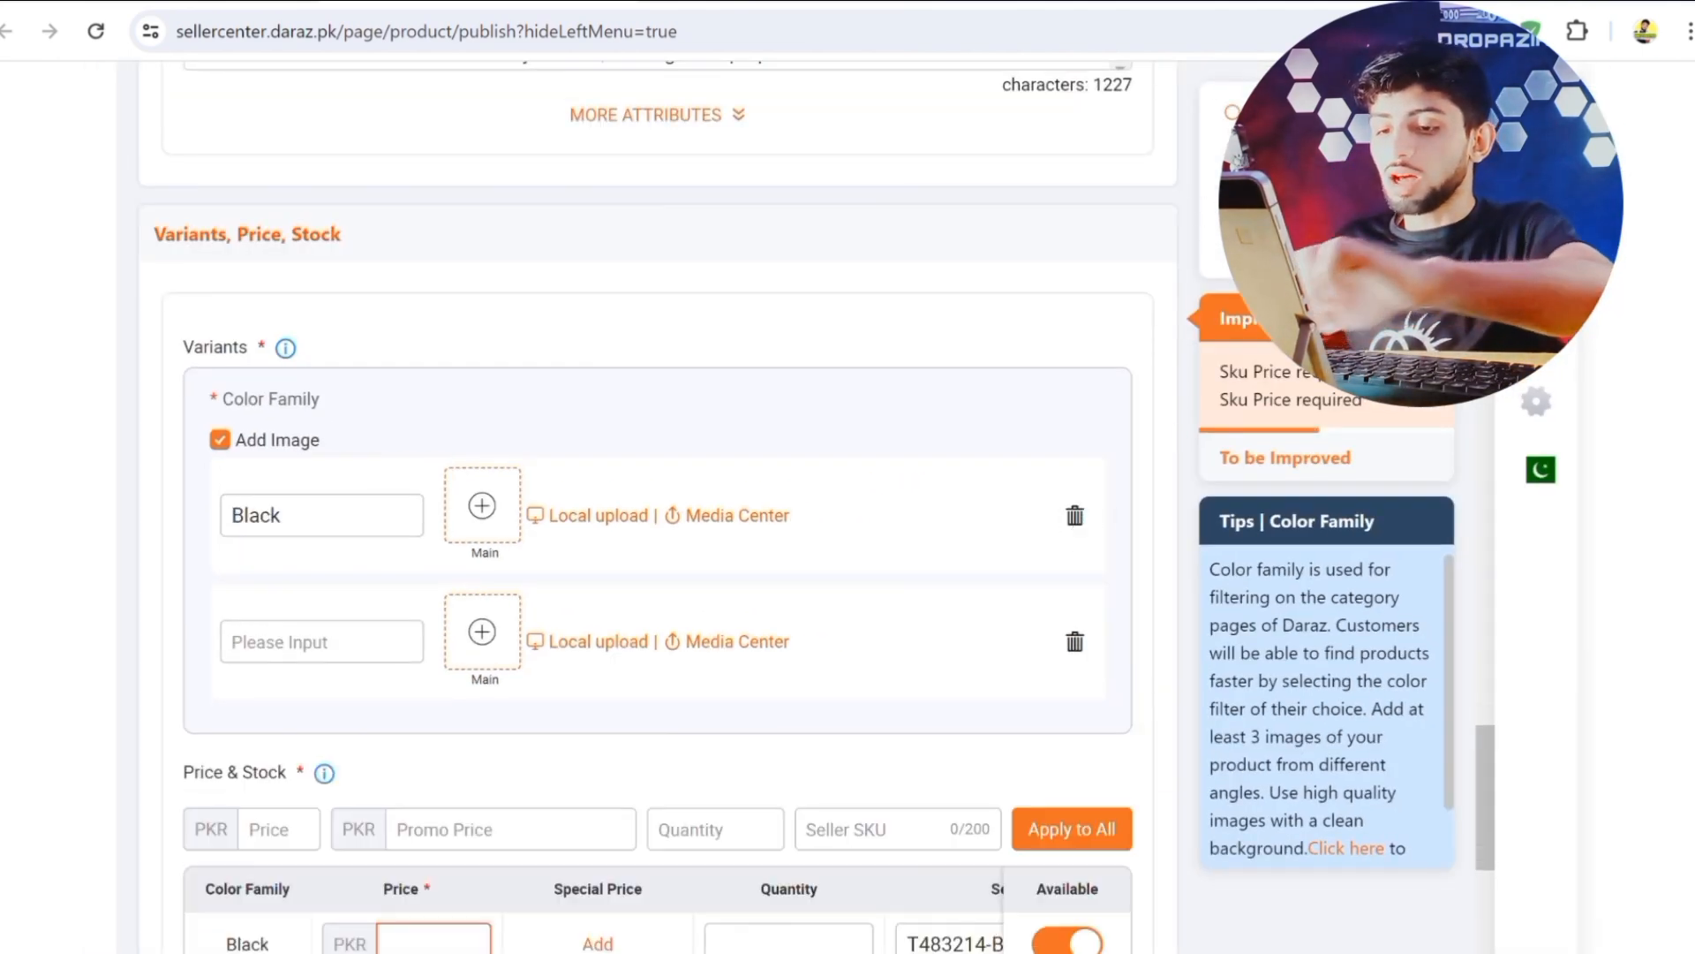
scroll(352, 909, "down", 3)
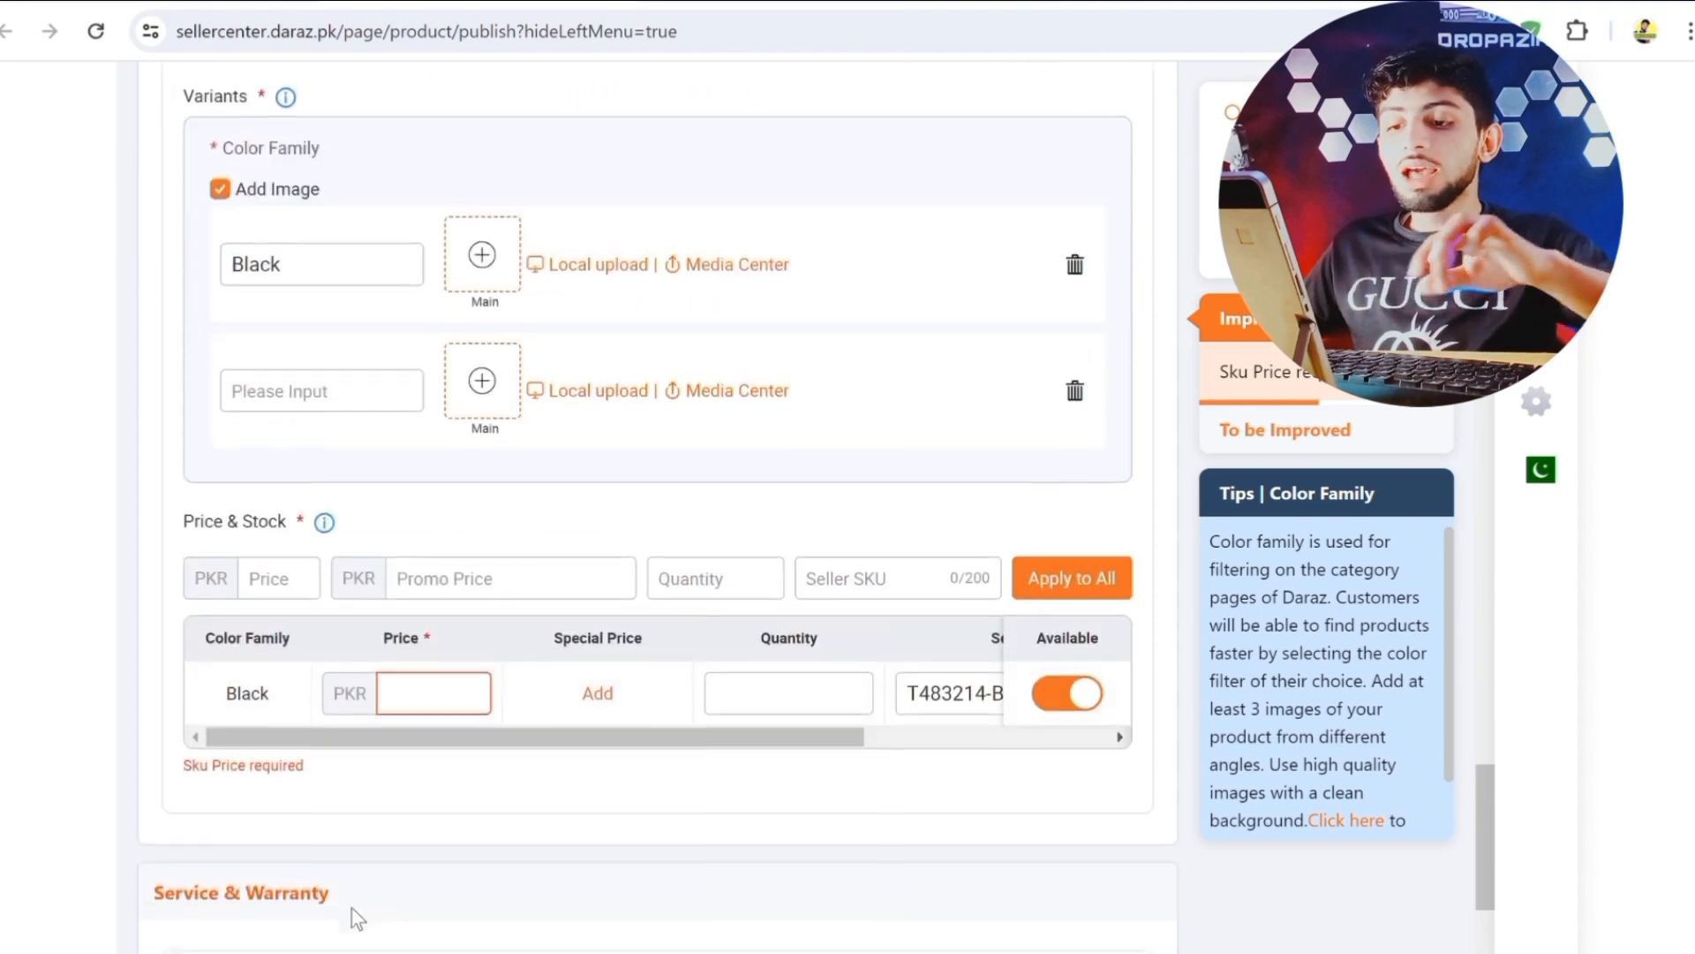
Enter a price of 19 PKR and a stock quantity of 200 for the Black variant.
left_click(436, 696)
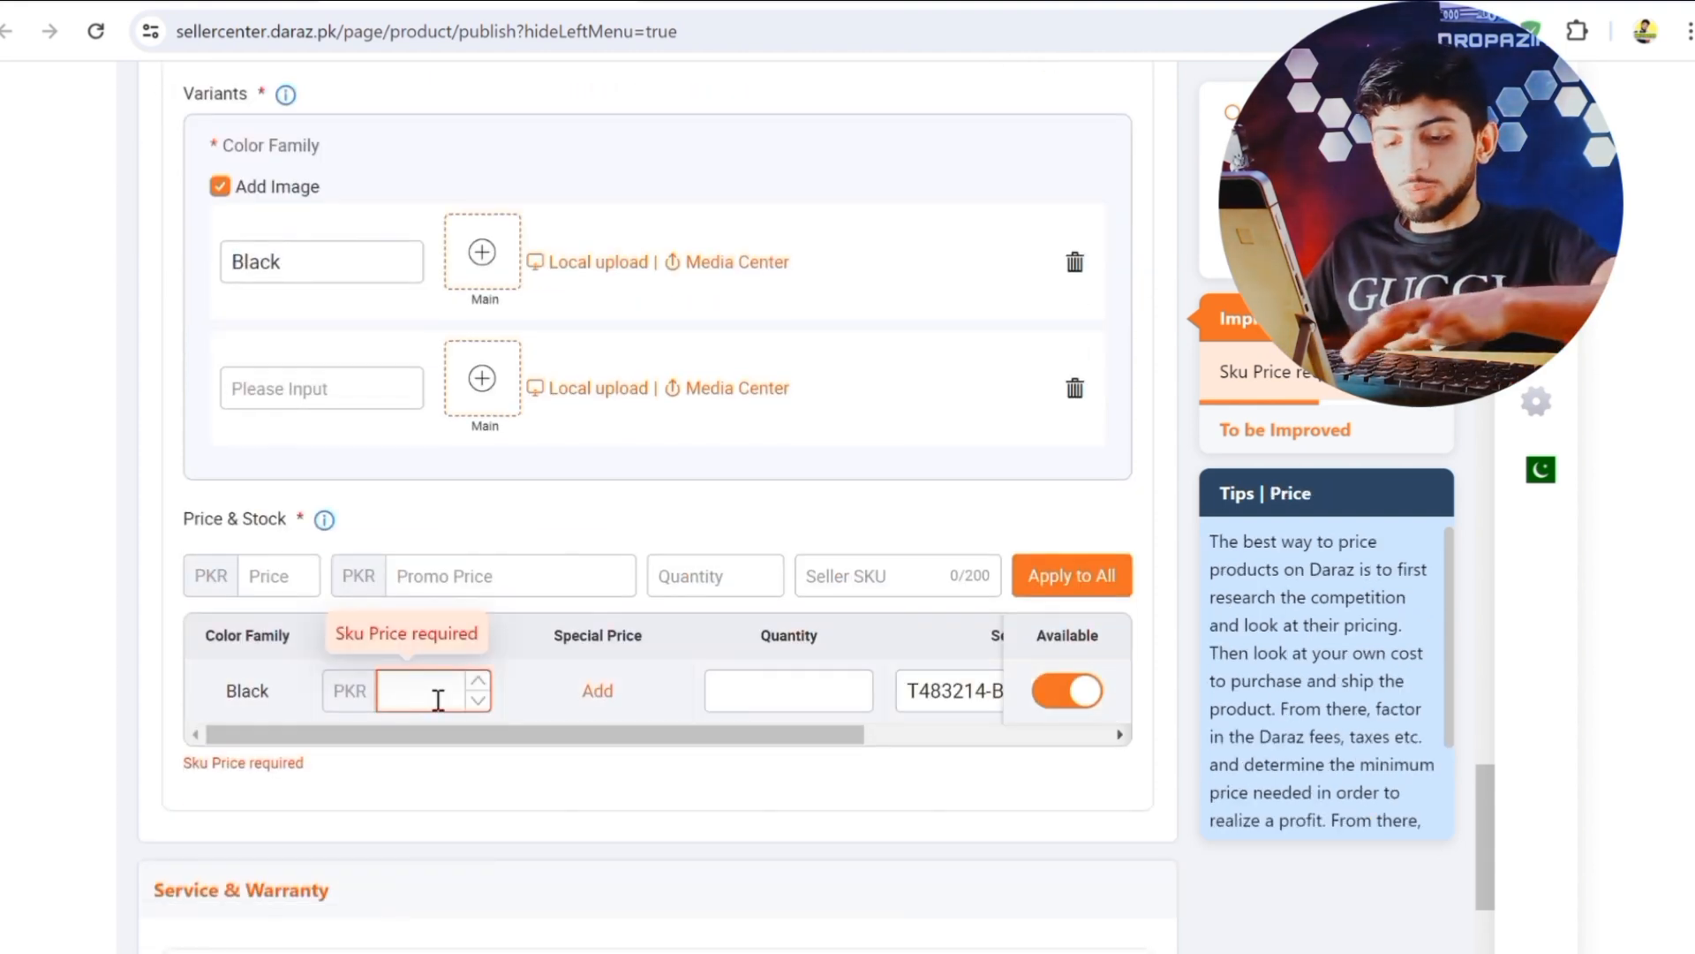
type("19")
left_click(777, 702)
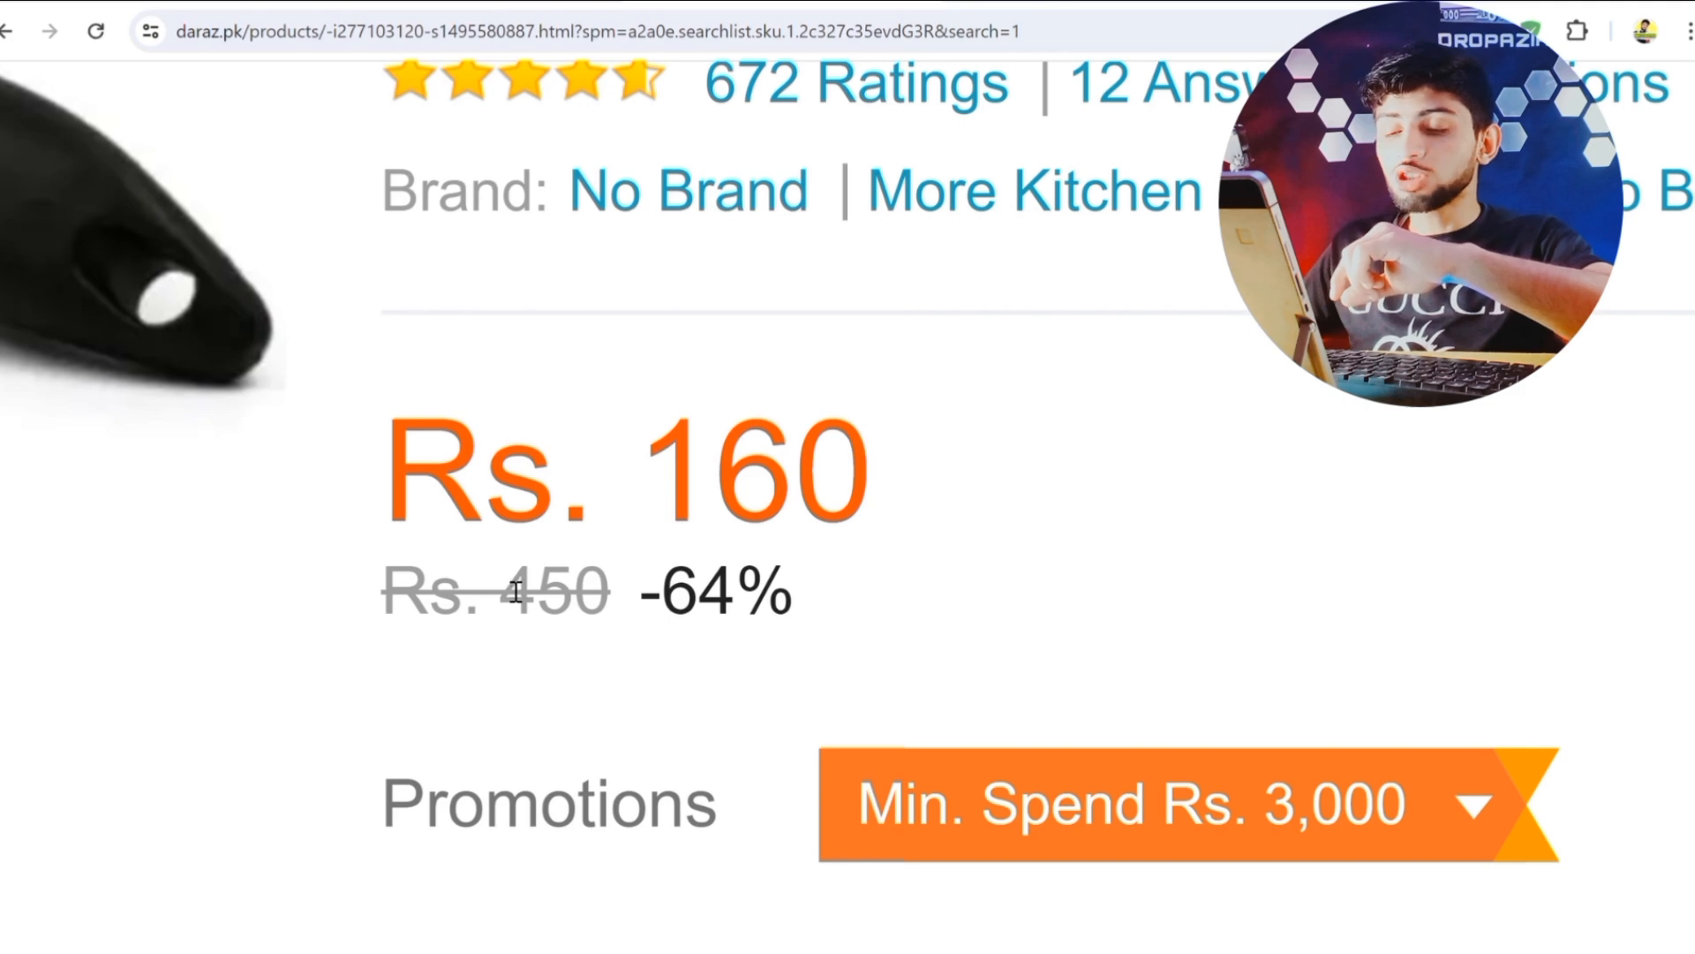
Check the original and discounted prices on the comparable live Daraz listing and set the Black variant's price to 199 PKR.
left_click_drag(516, 591, 618, 594)
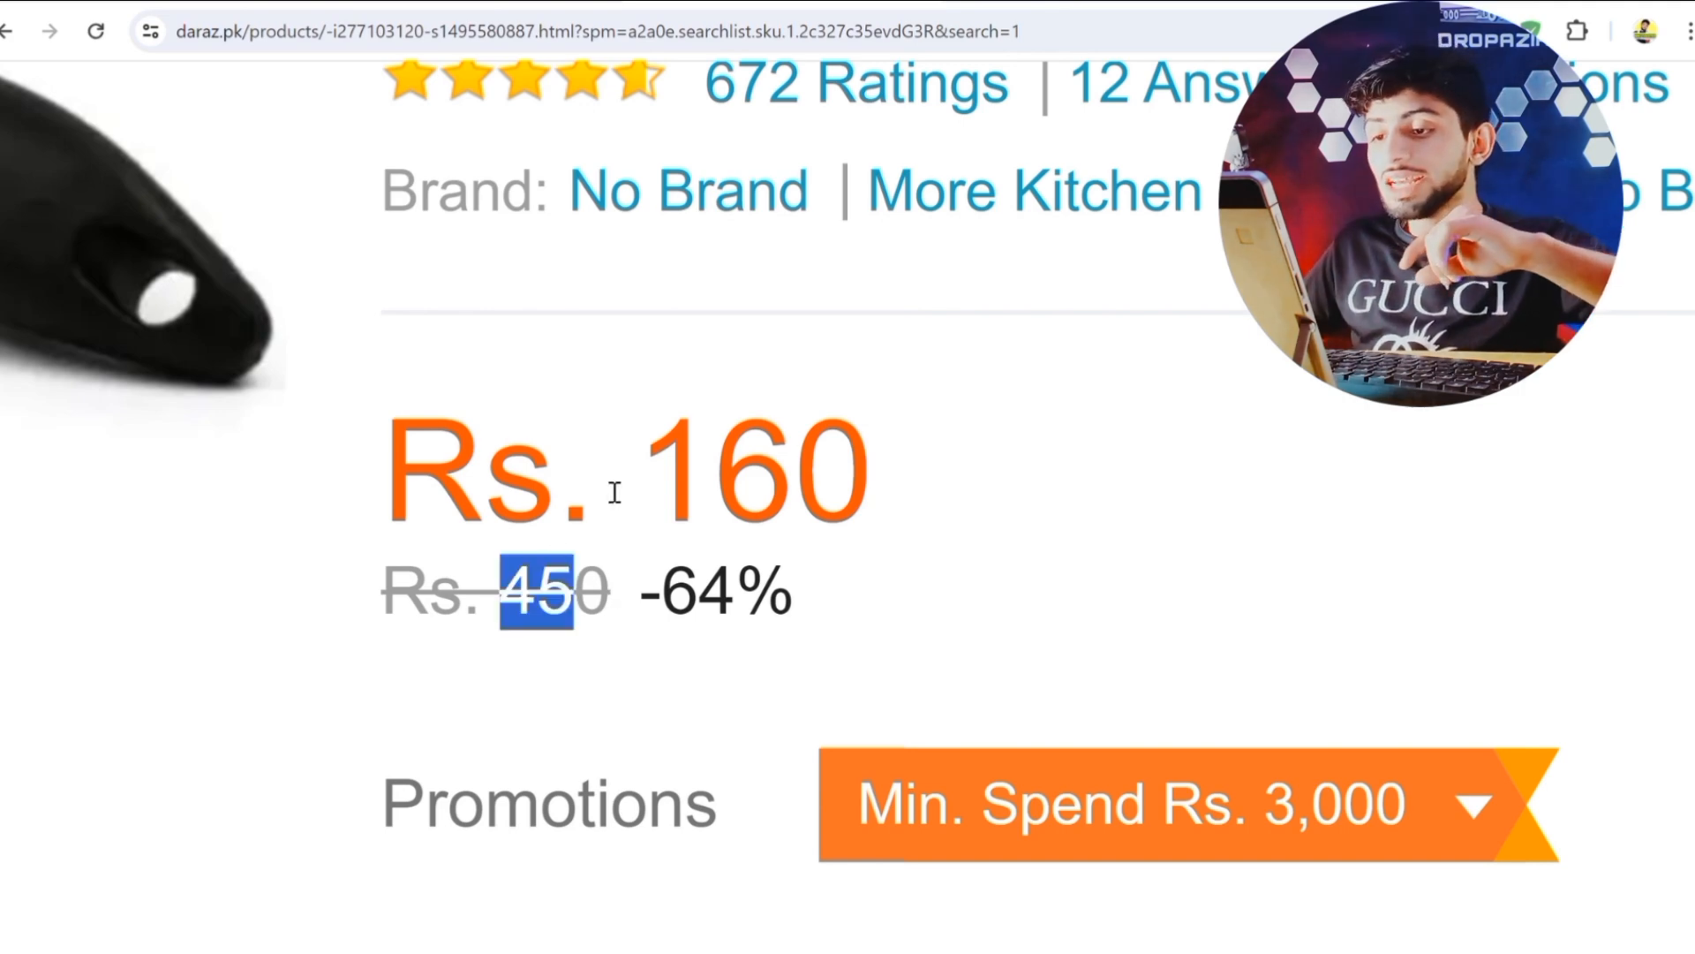
left_click_drag(615, 491, 795, 492)
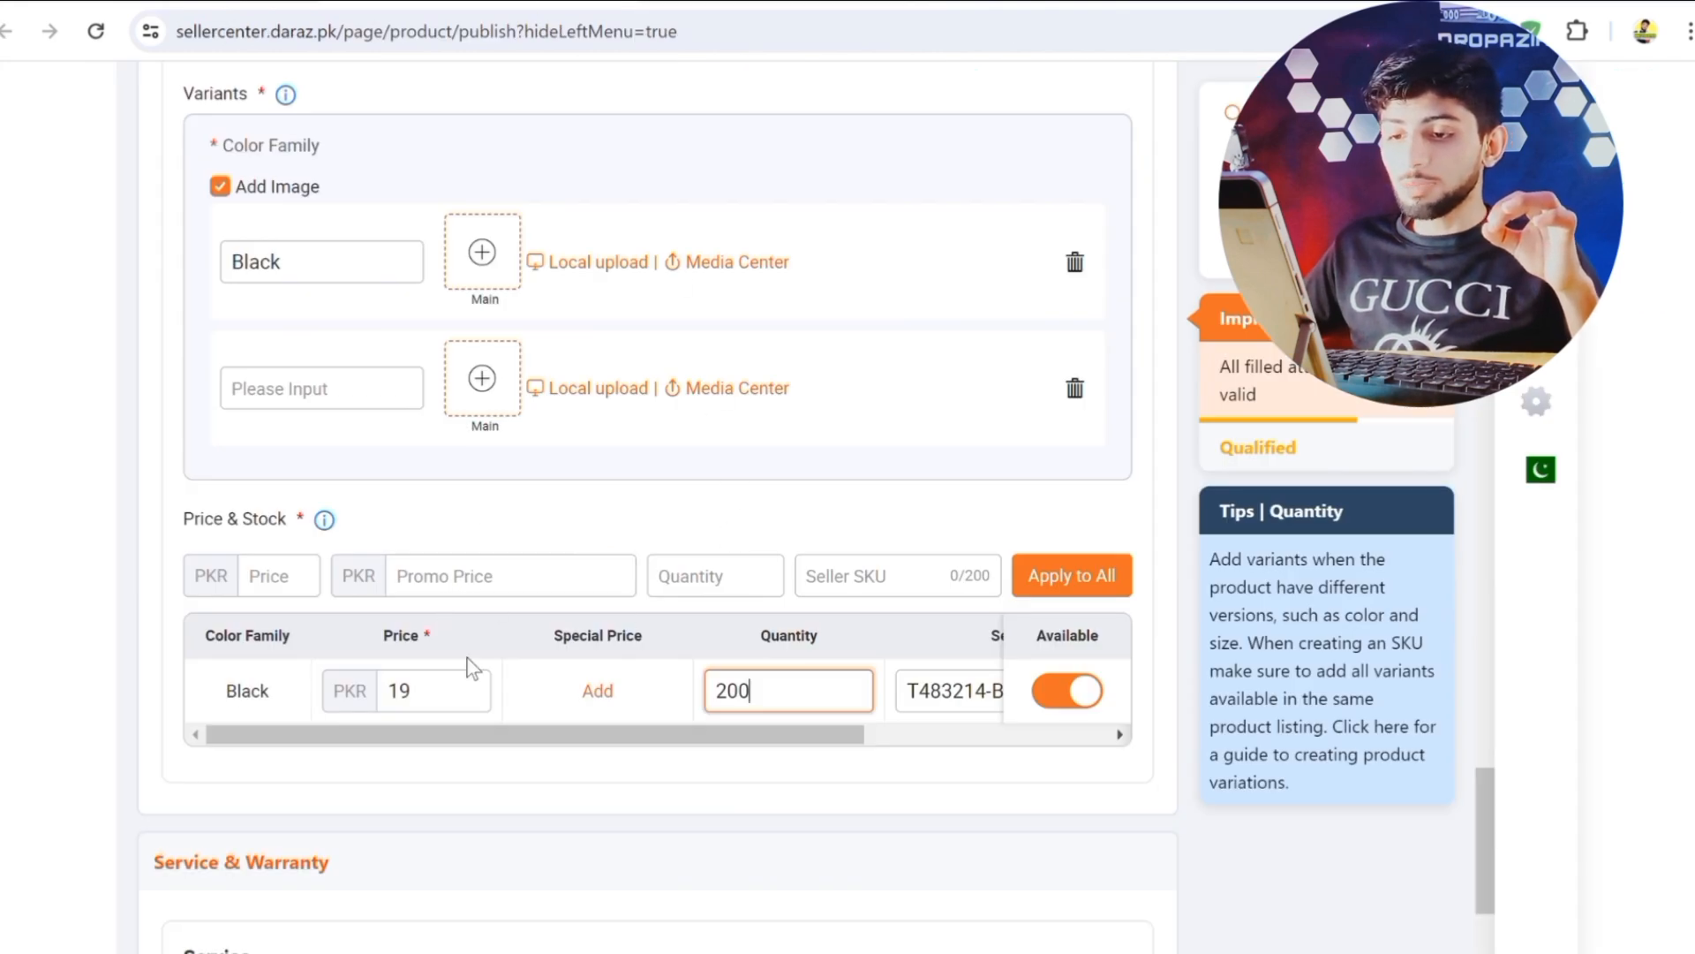
left_click(449, 697)
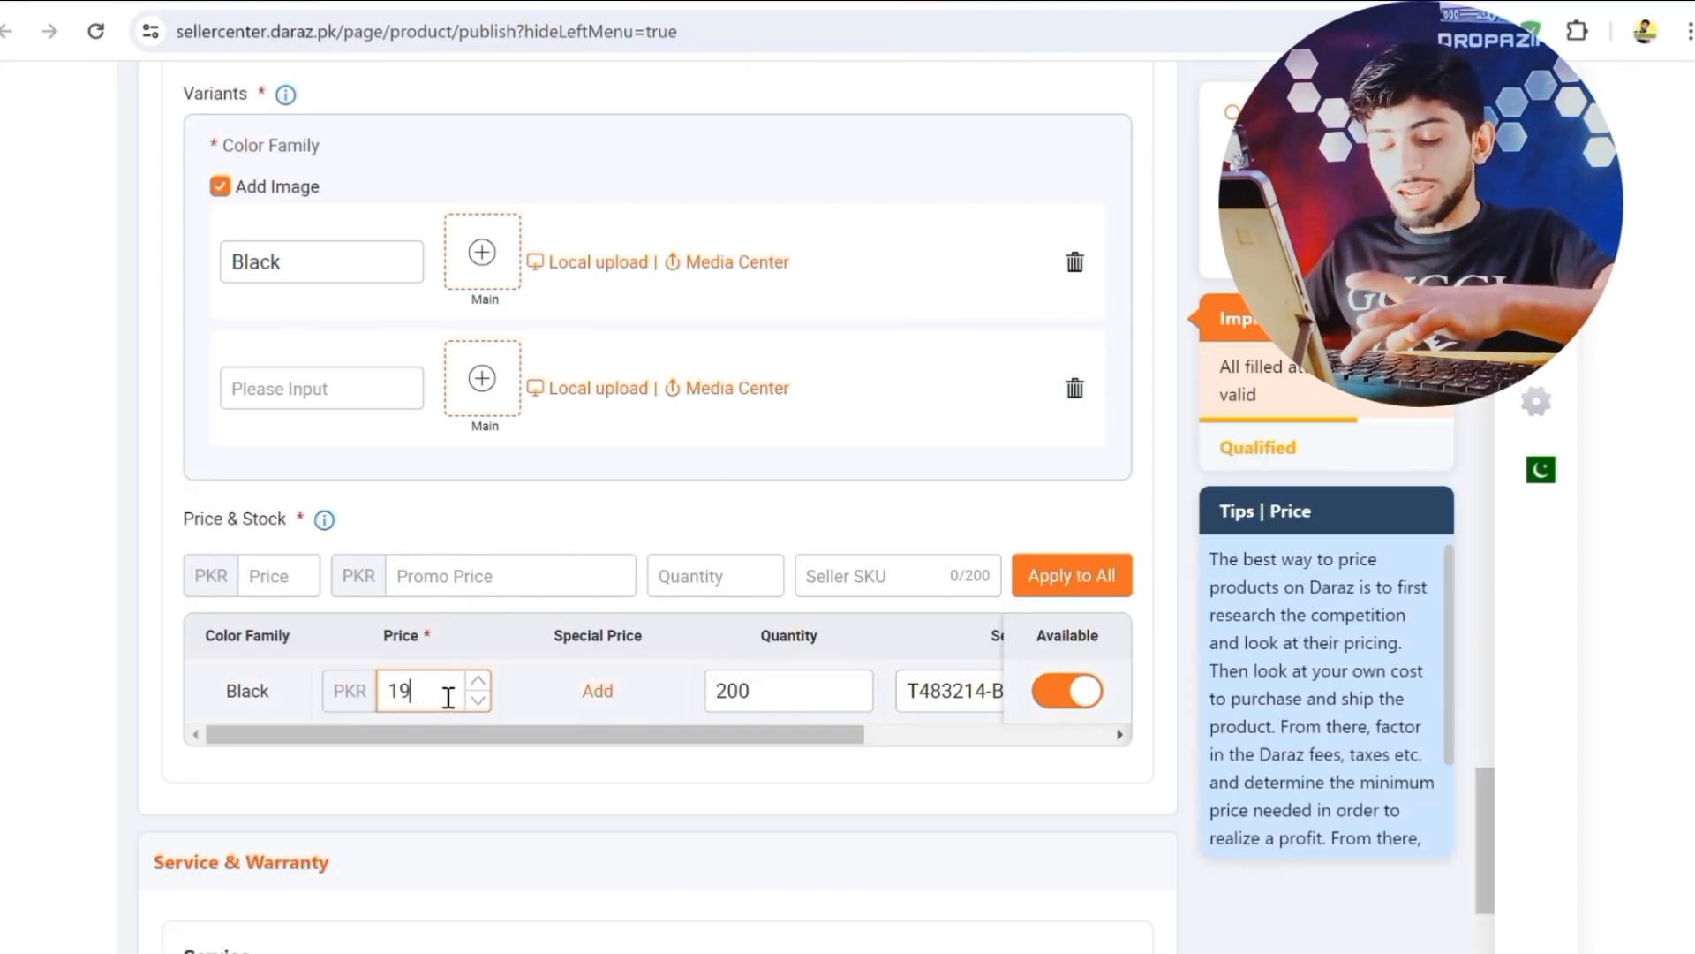
type("9")
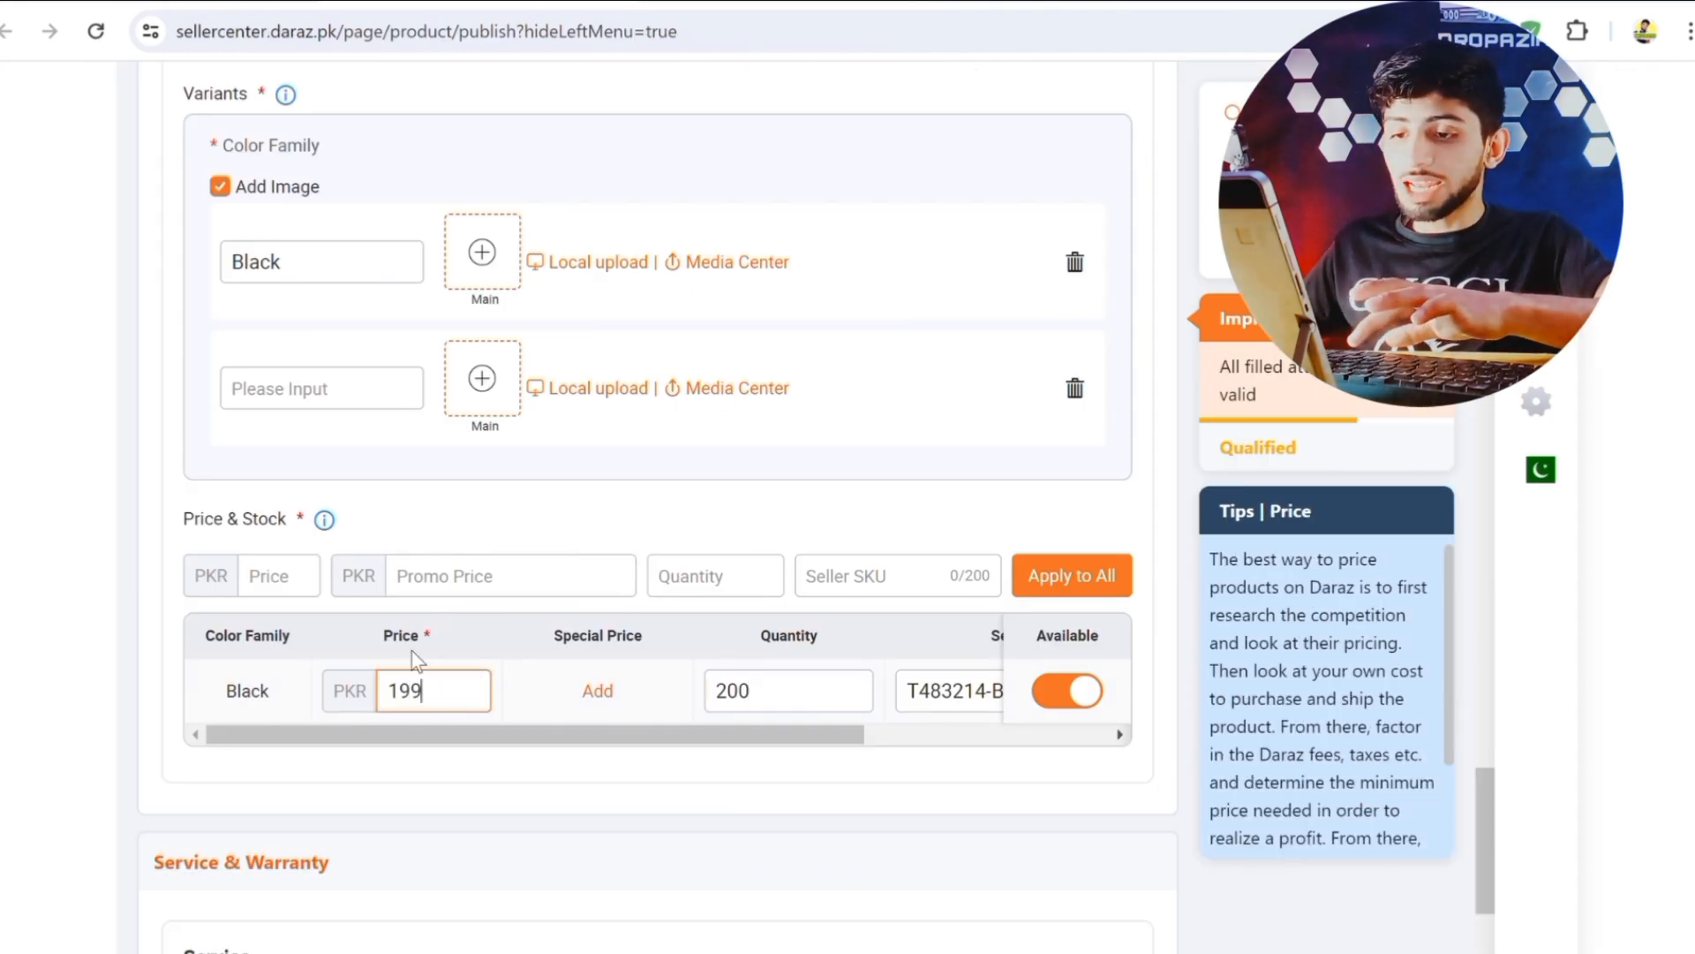
Set a promo price of 175 PKR running from 27/03/2024 to 06/04/2024 in the bulk Price & Stock row.
left_click(449, 579)
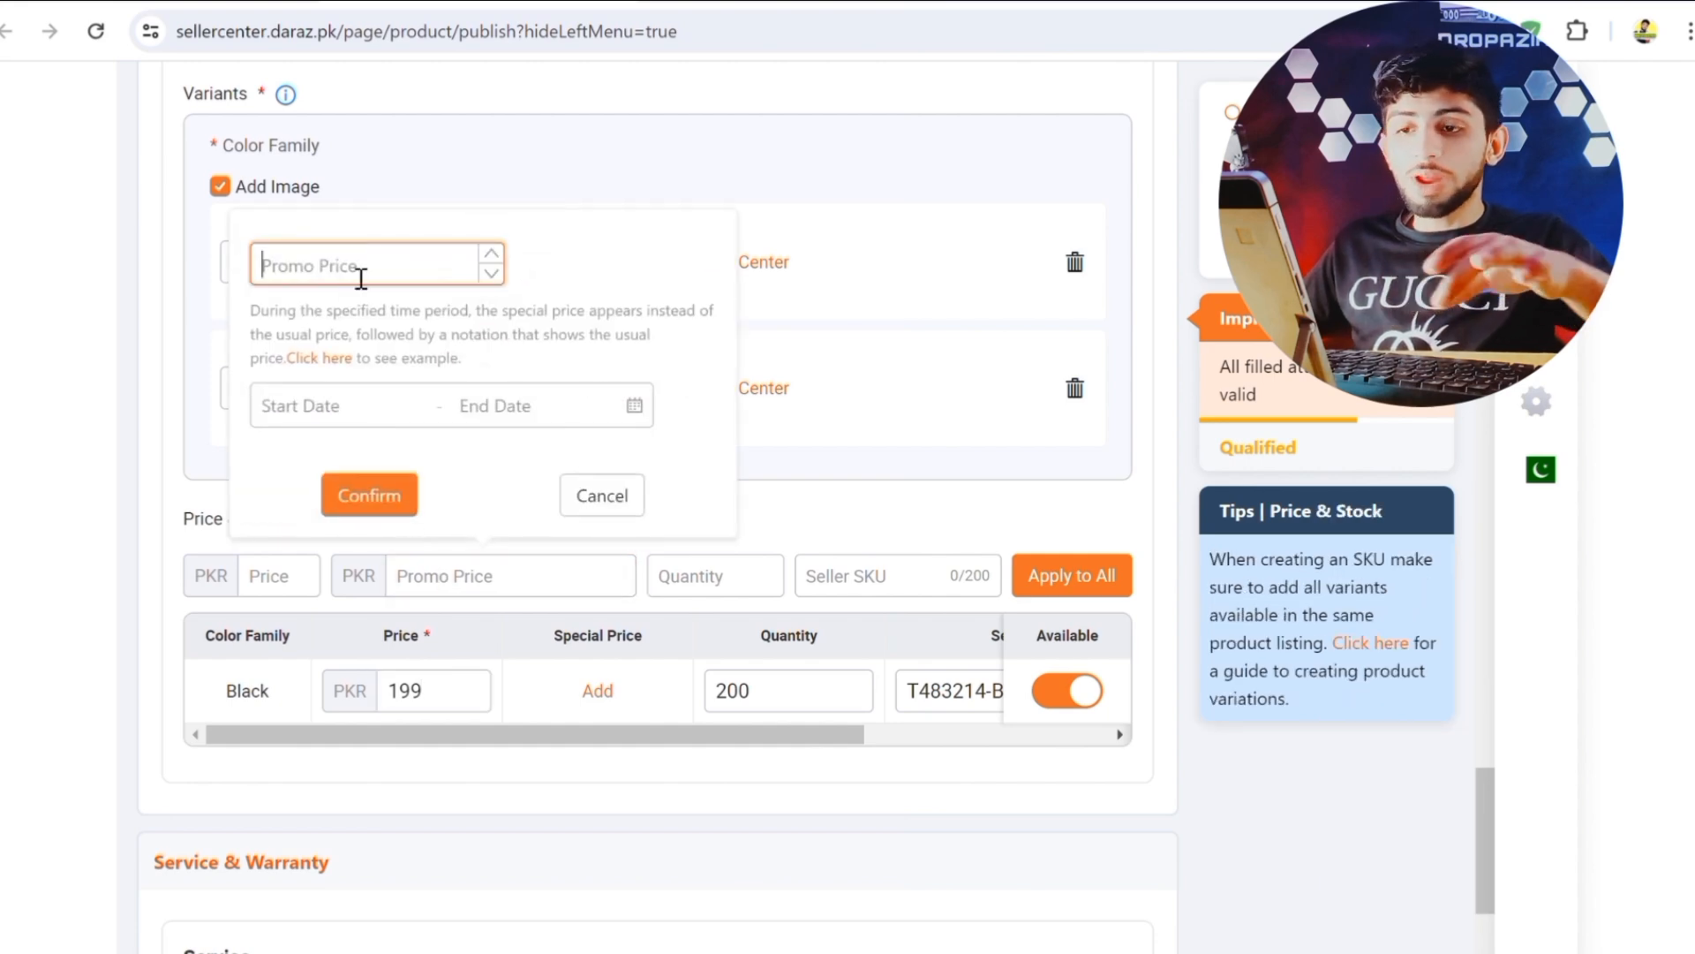
type("175")
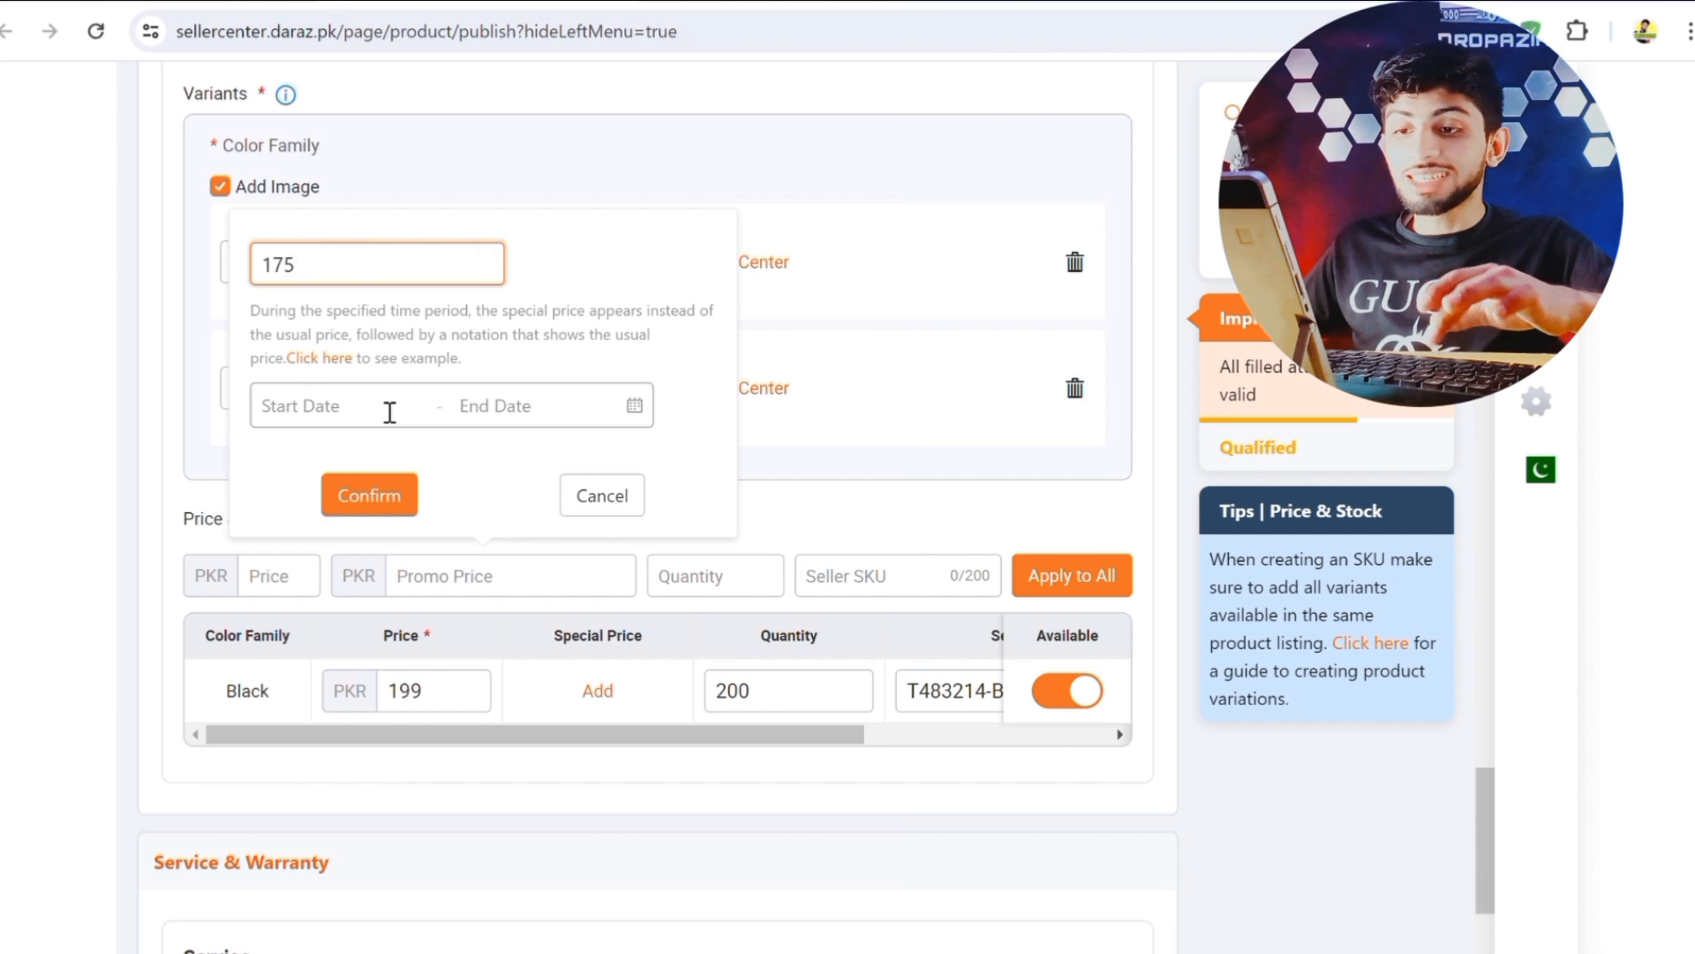
left_click(331, 416)
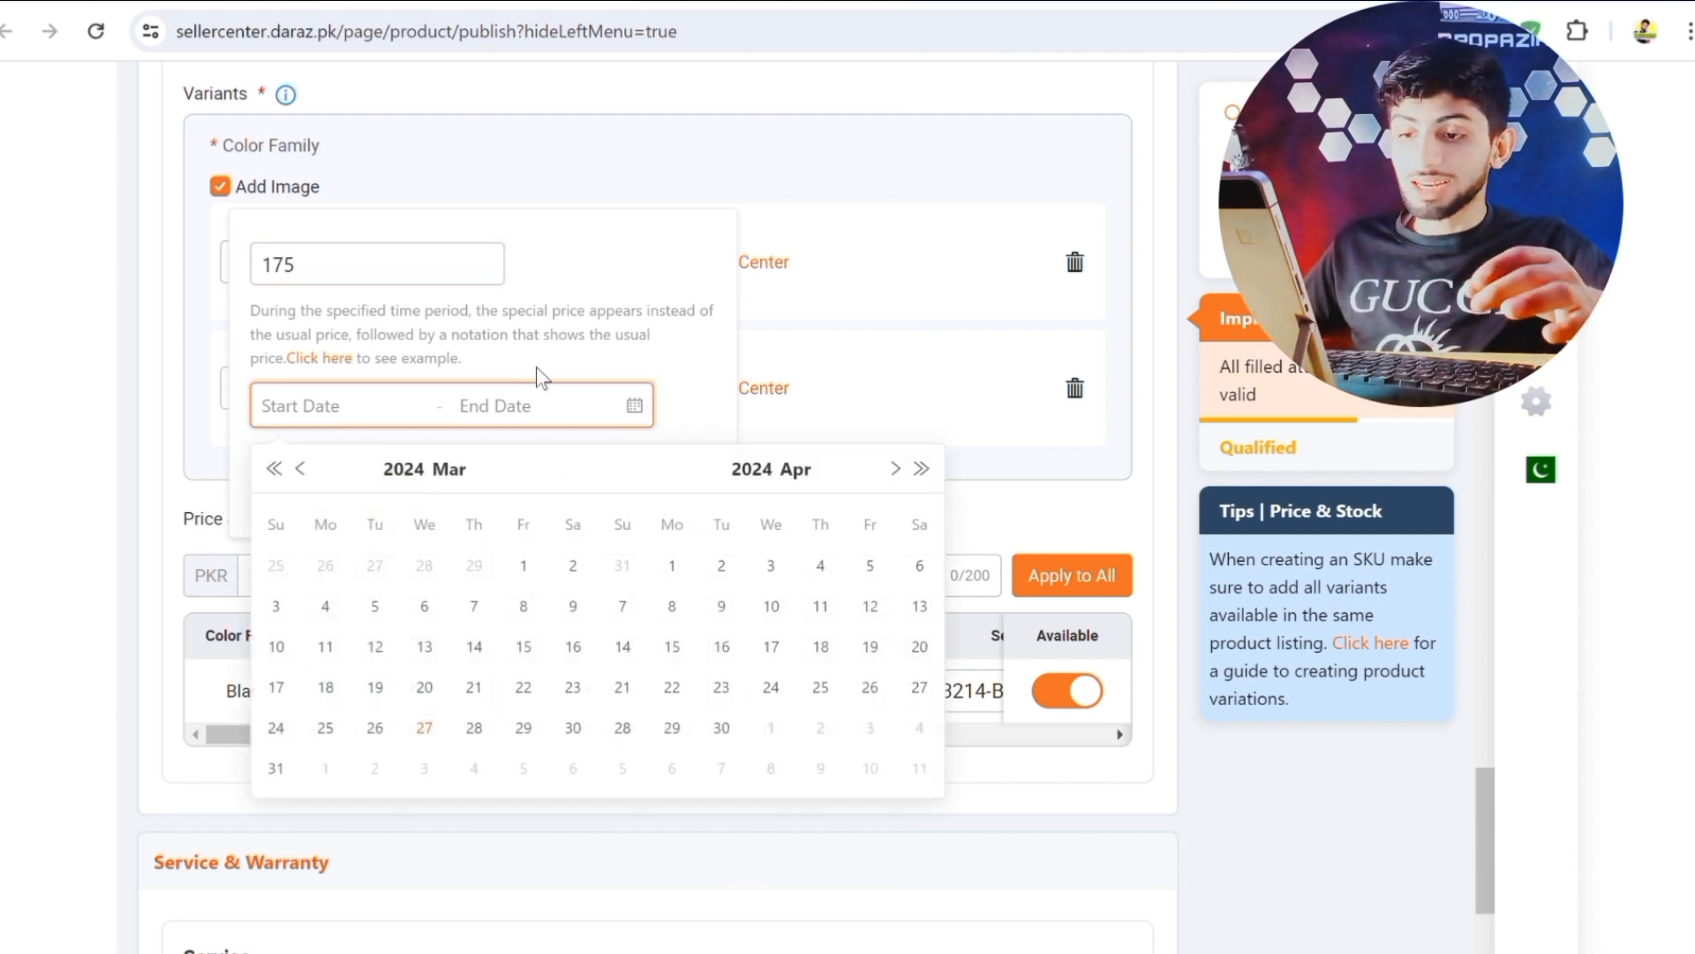
left_click(444, 732)
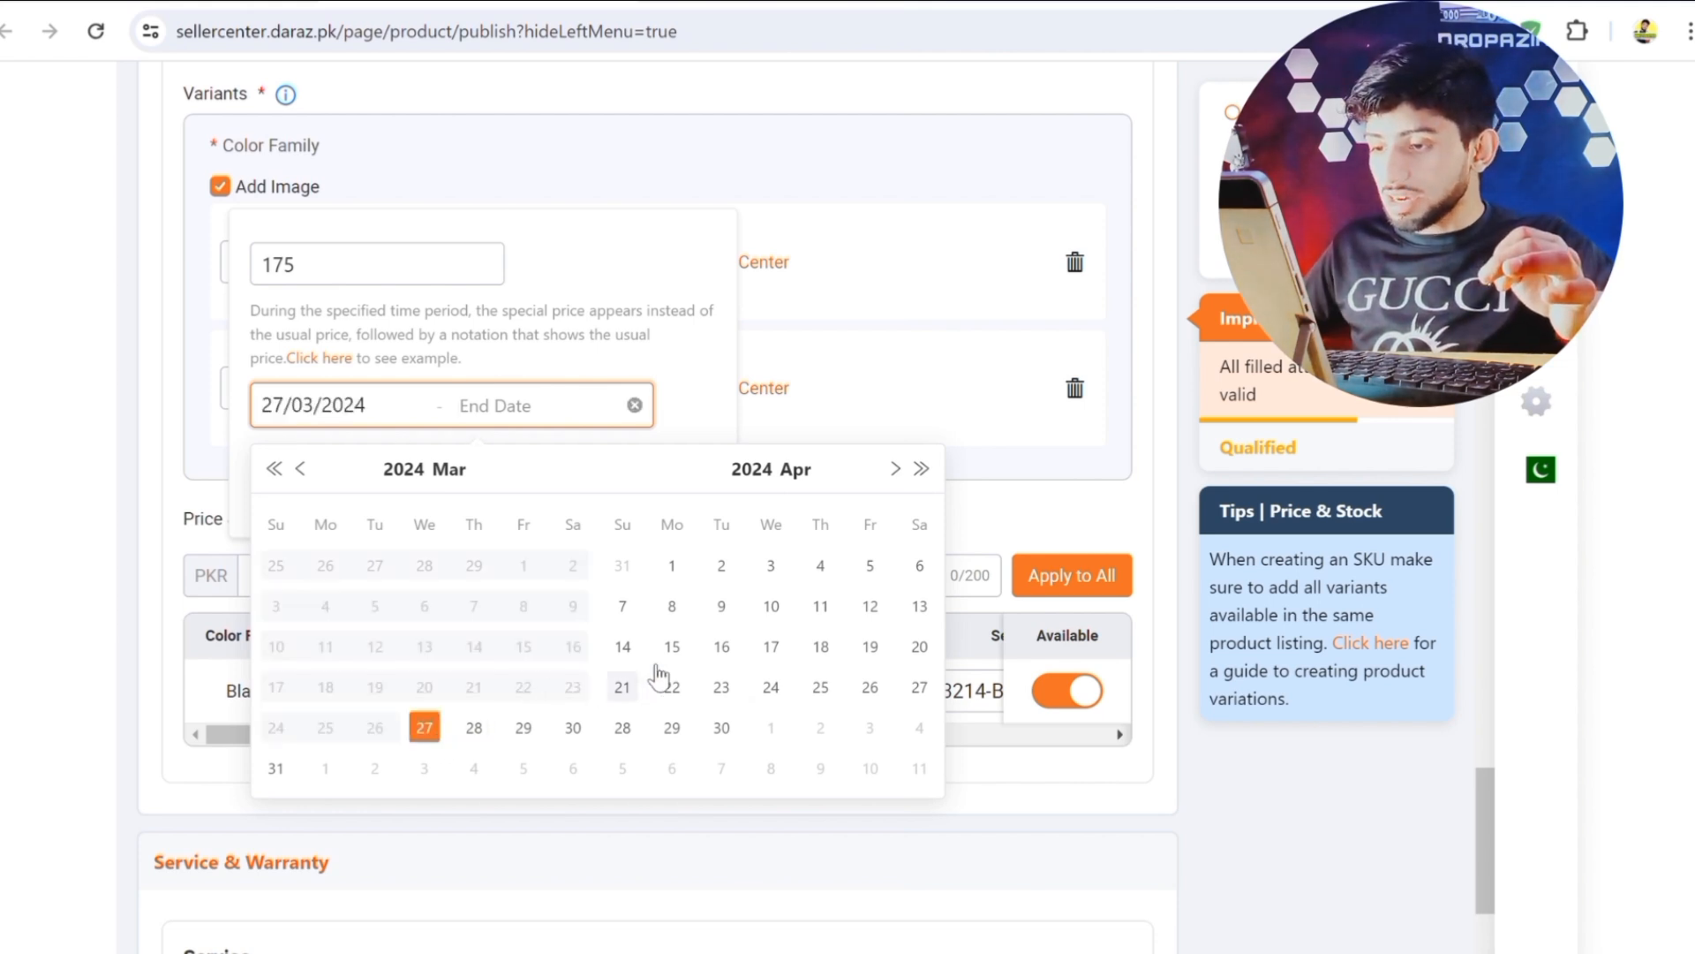
left_click(921, 568)
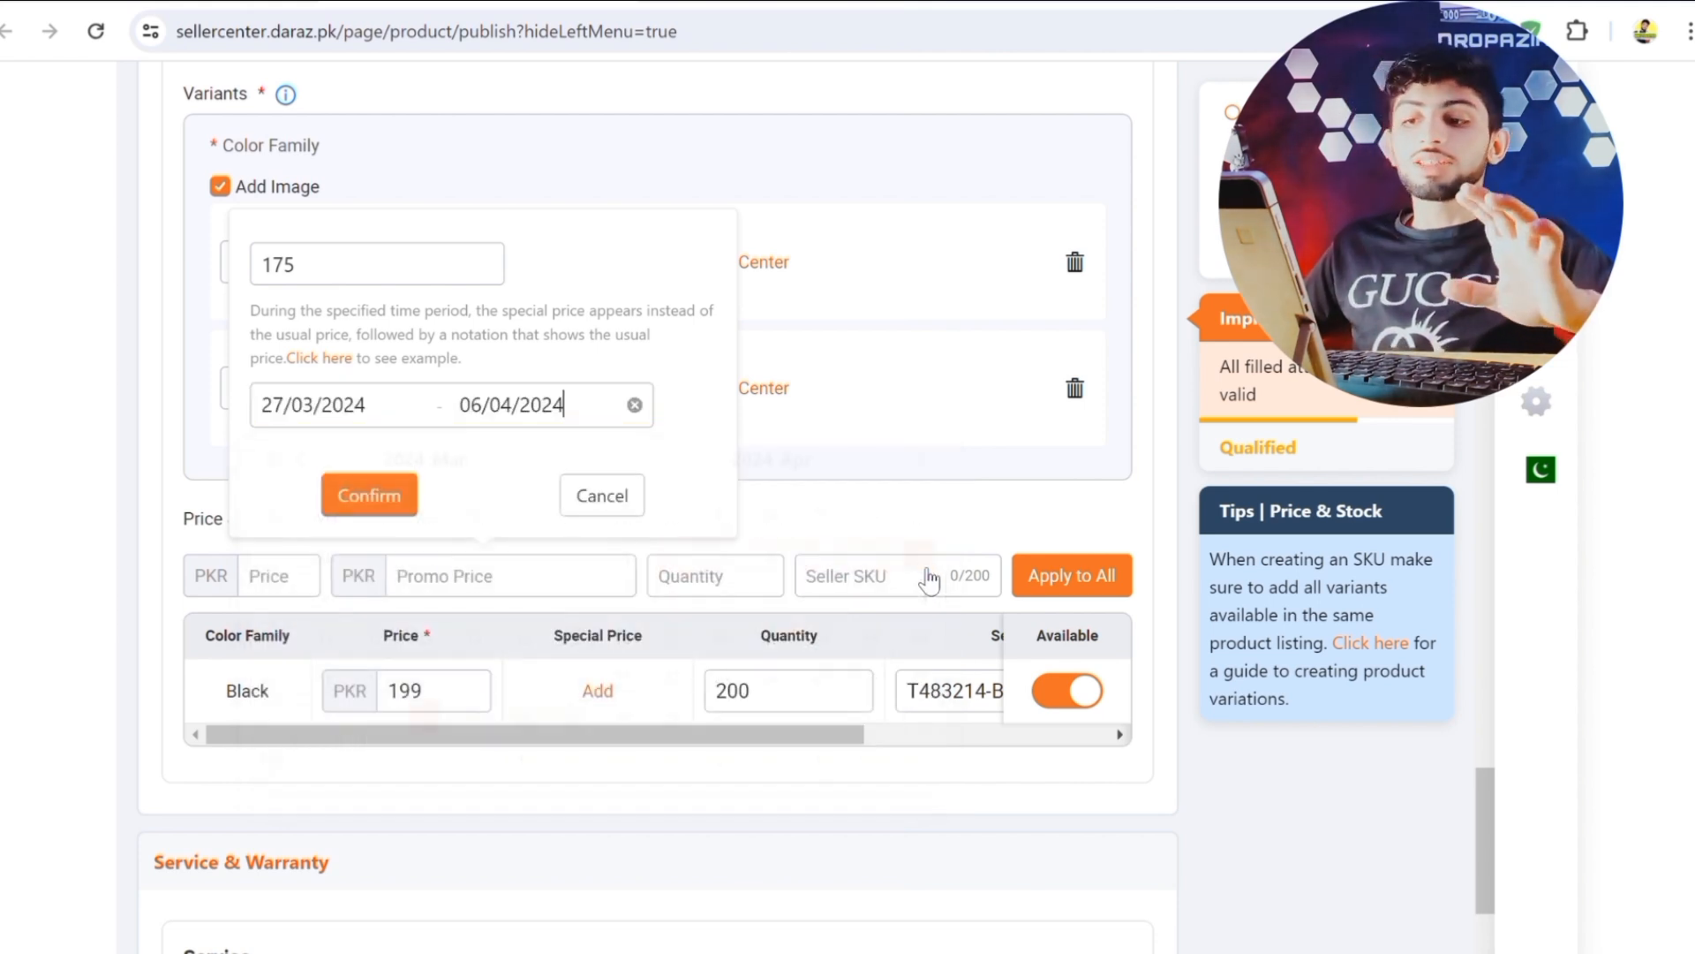
left_click(403, 511)
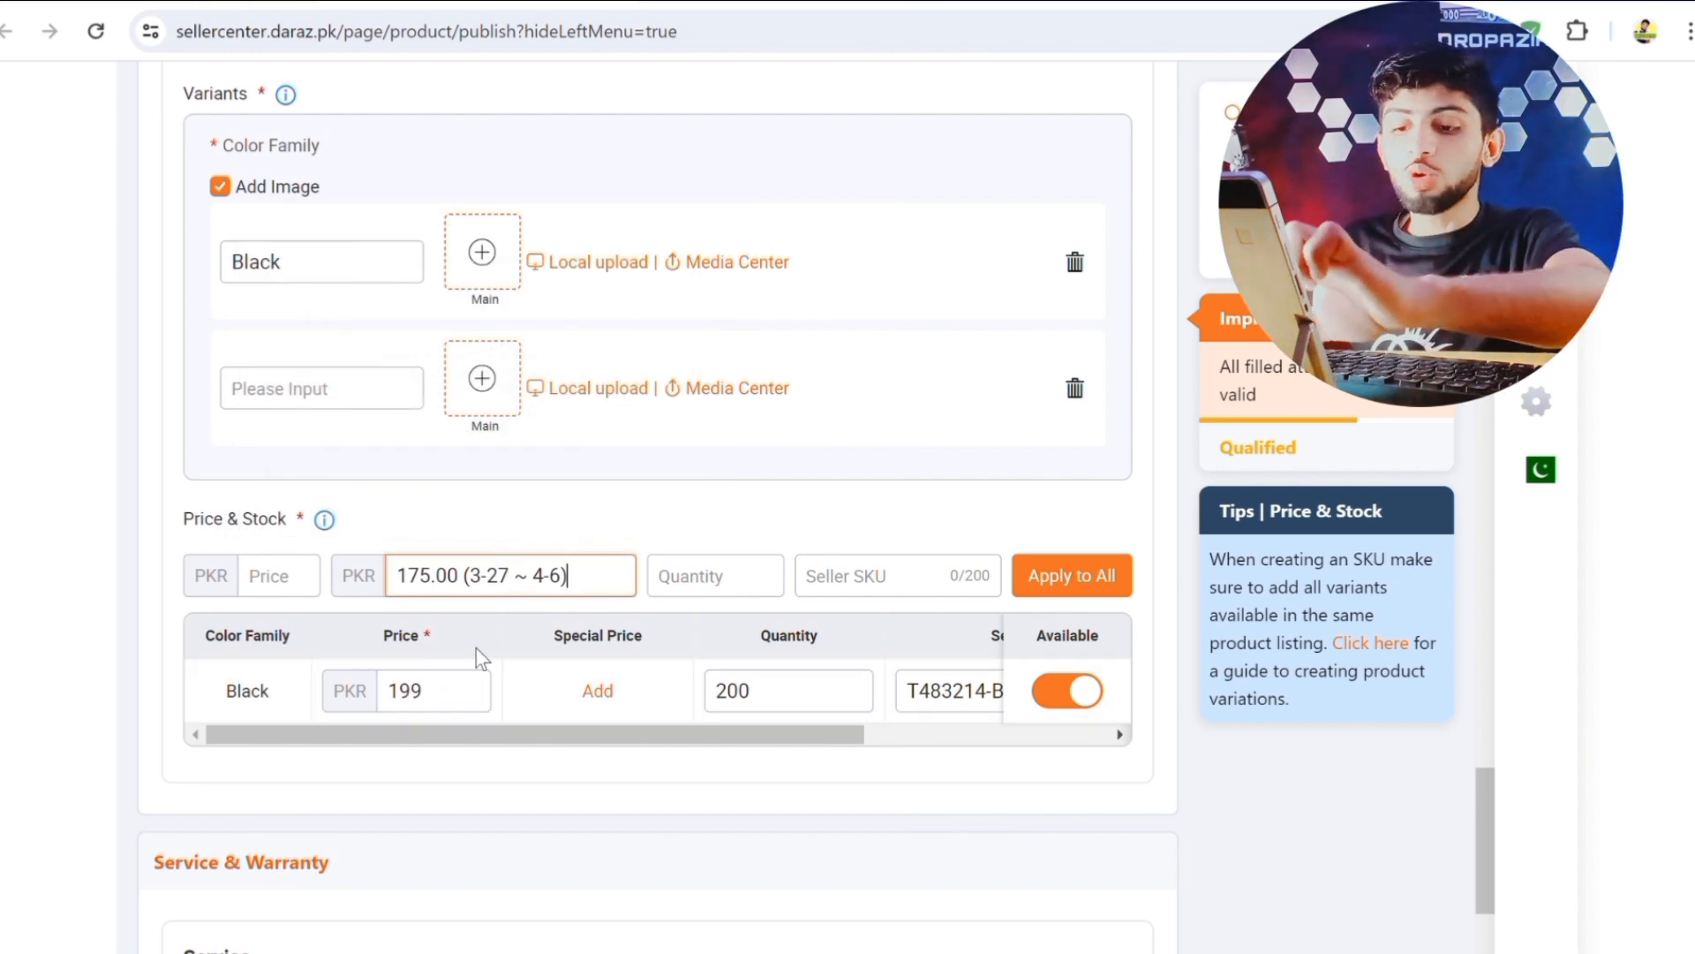
Set the product's warranty type to No Warranty.
scroll(475, 658, "down", 3)
scroll(475, 658, "down", 1)
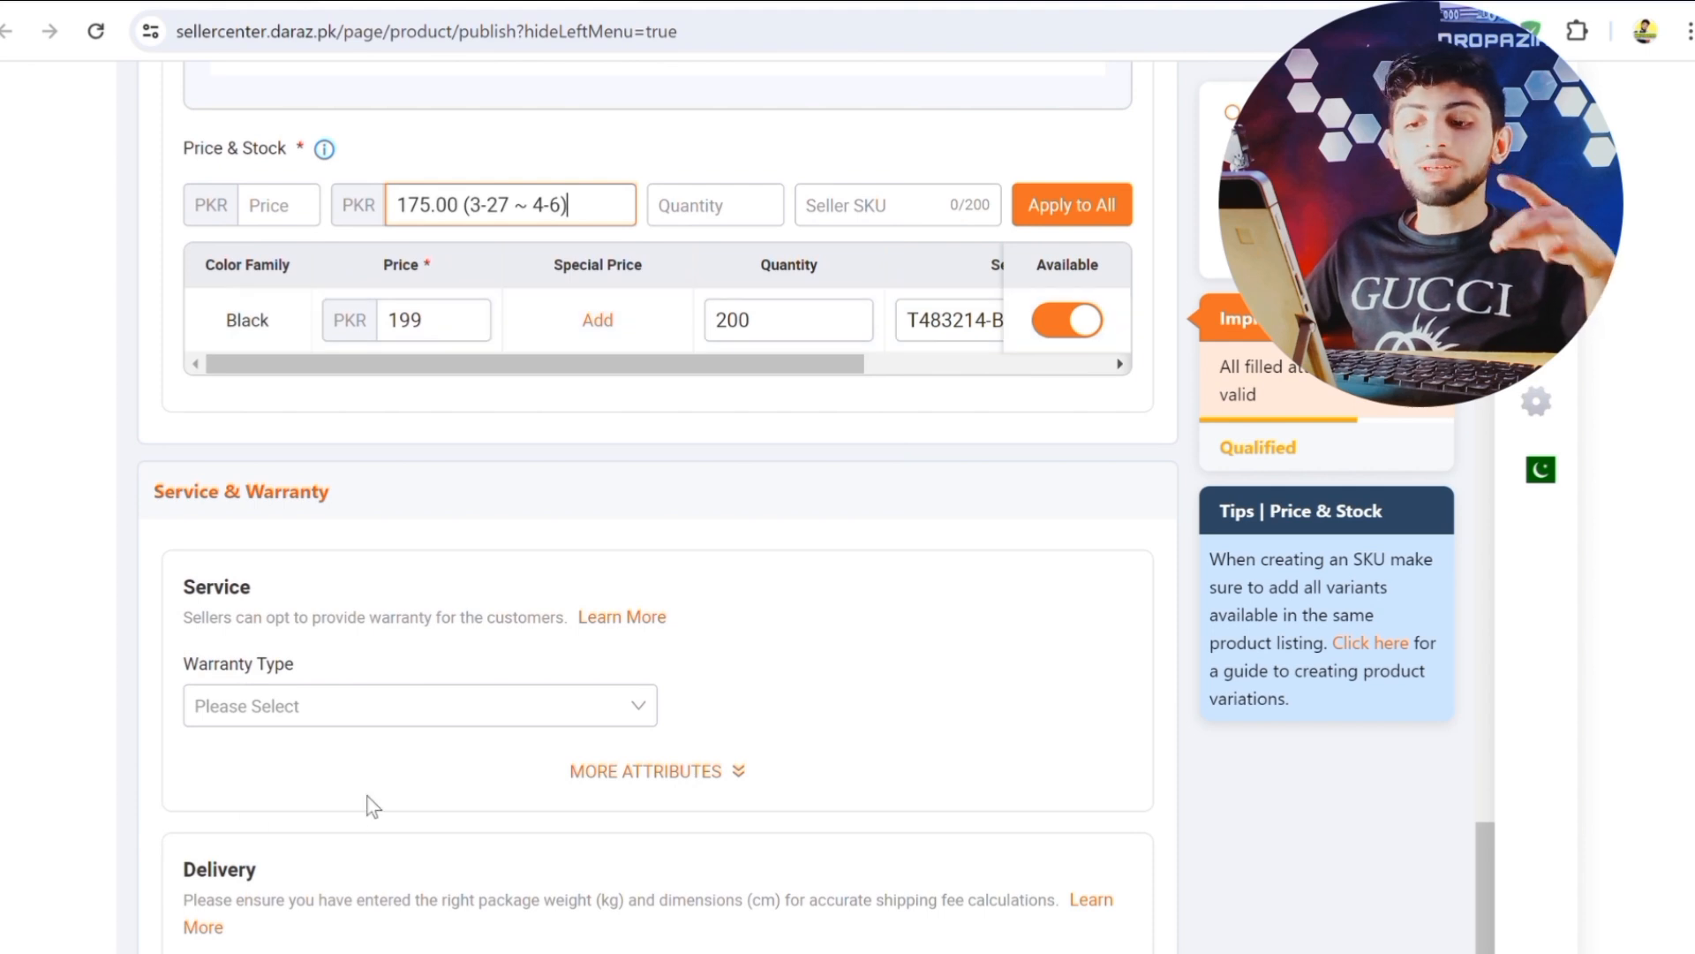
left_click(407, 708)
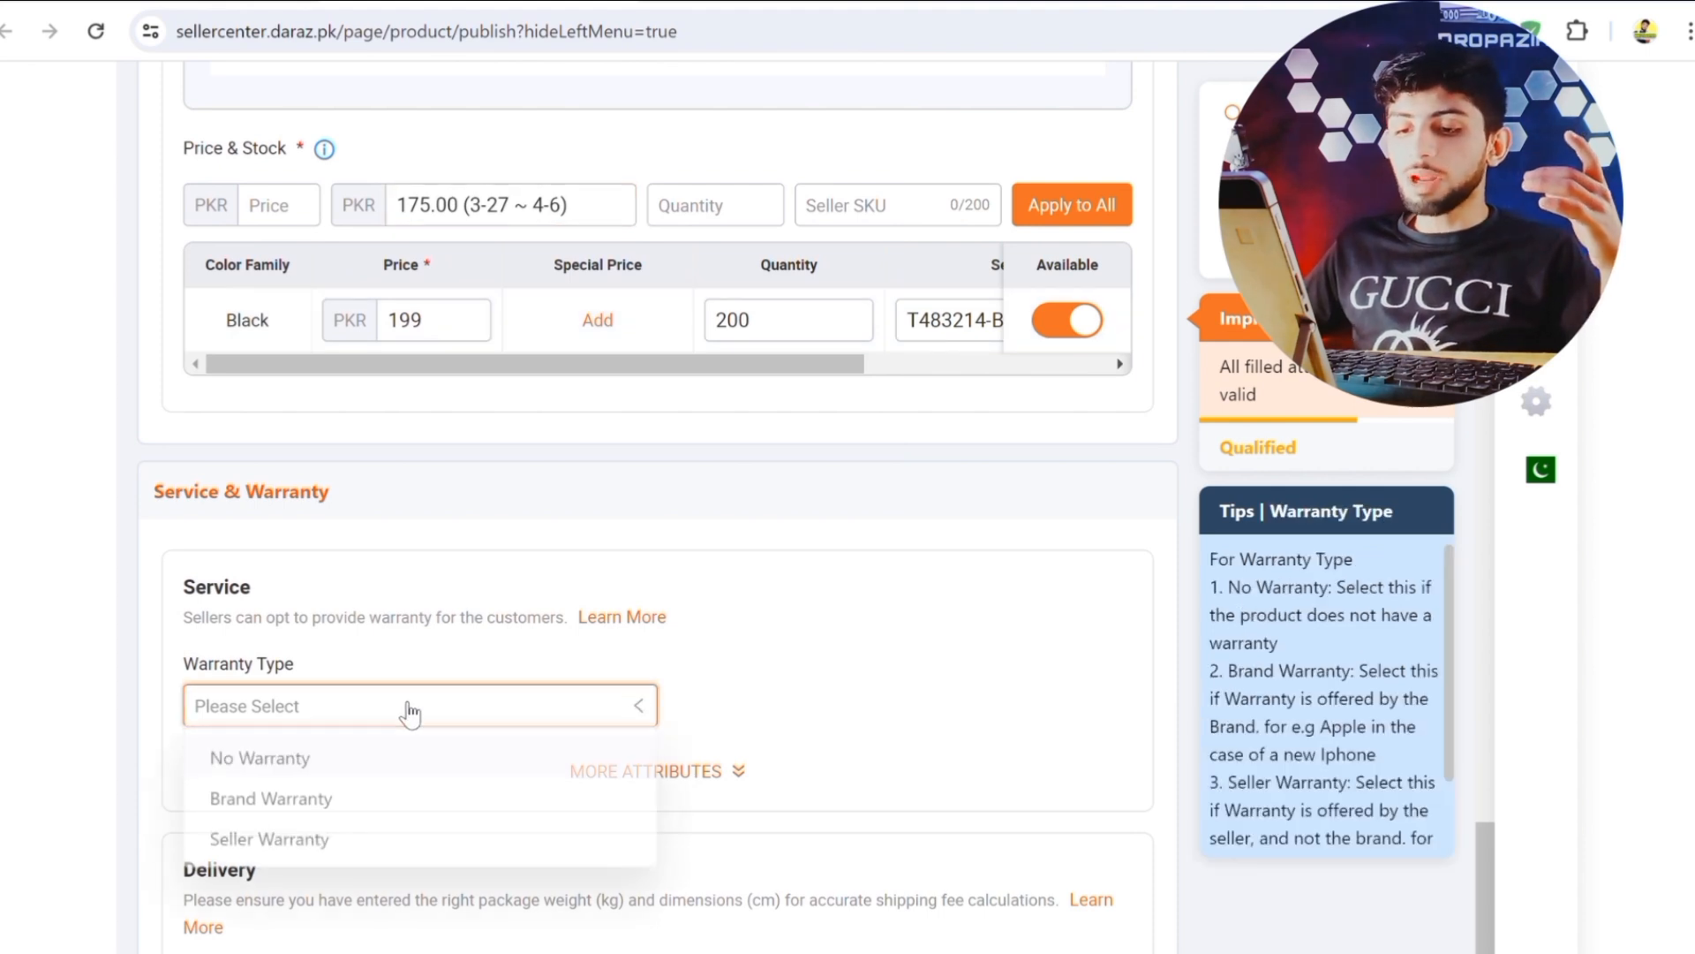
left_click(327, 773)
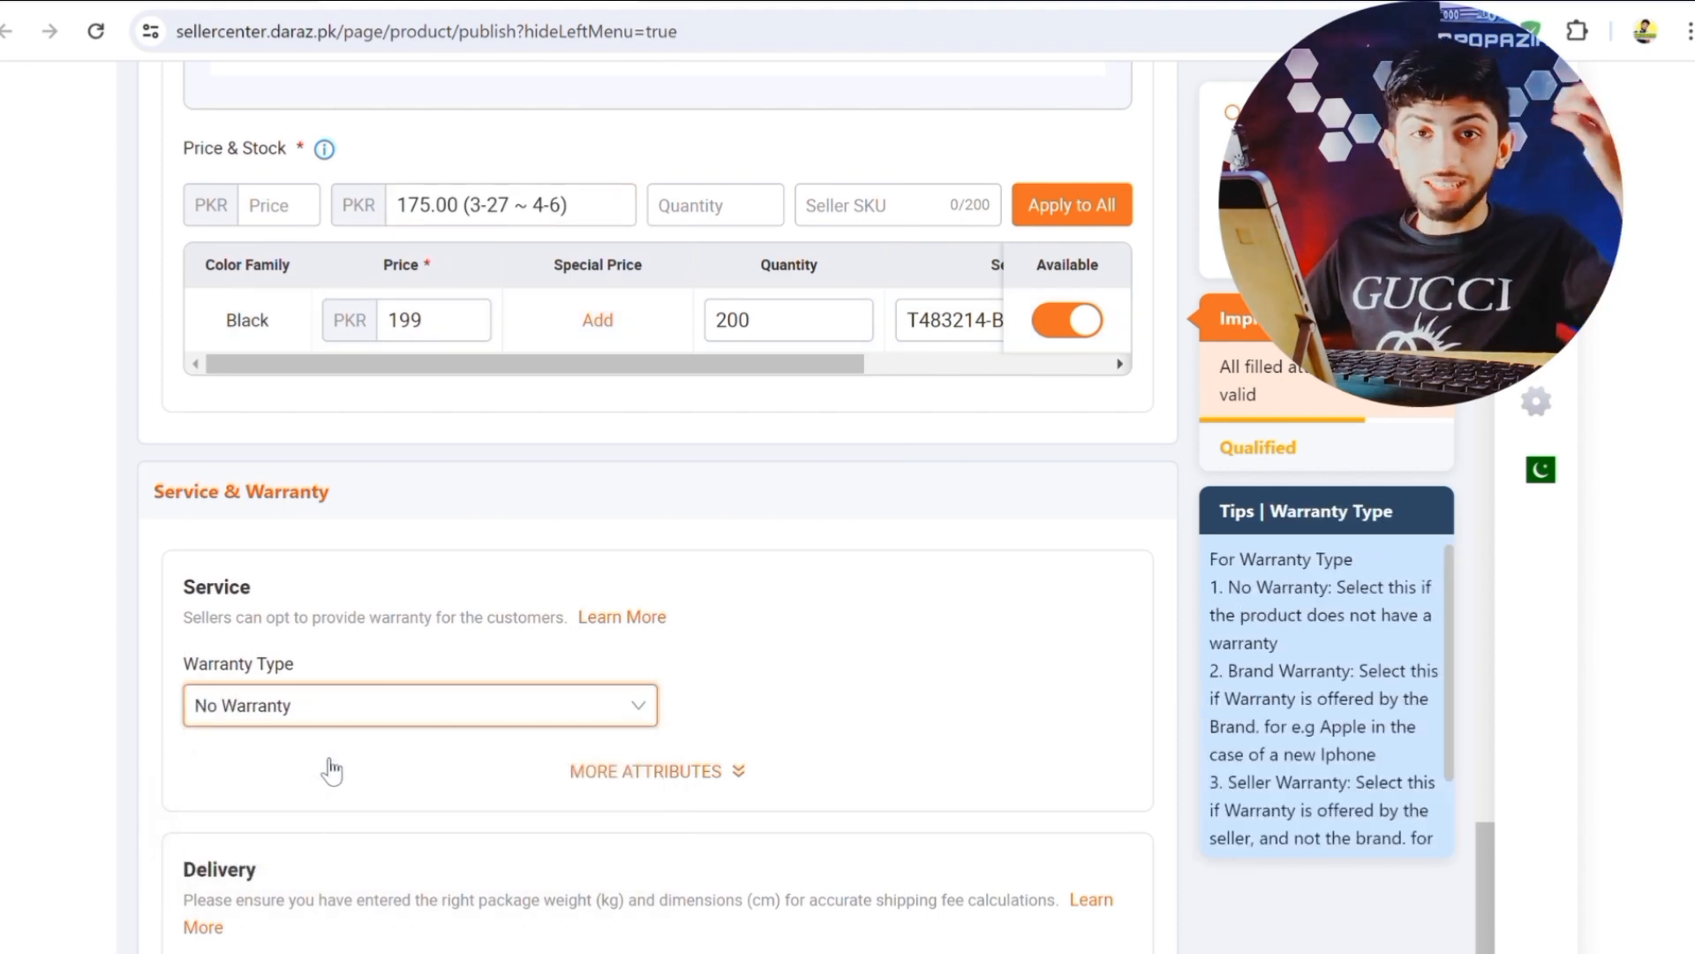
Set the package weight to 0.1 kg in the delivery details.
scroll(657, 504, "down", 2)
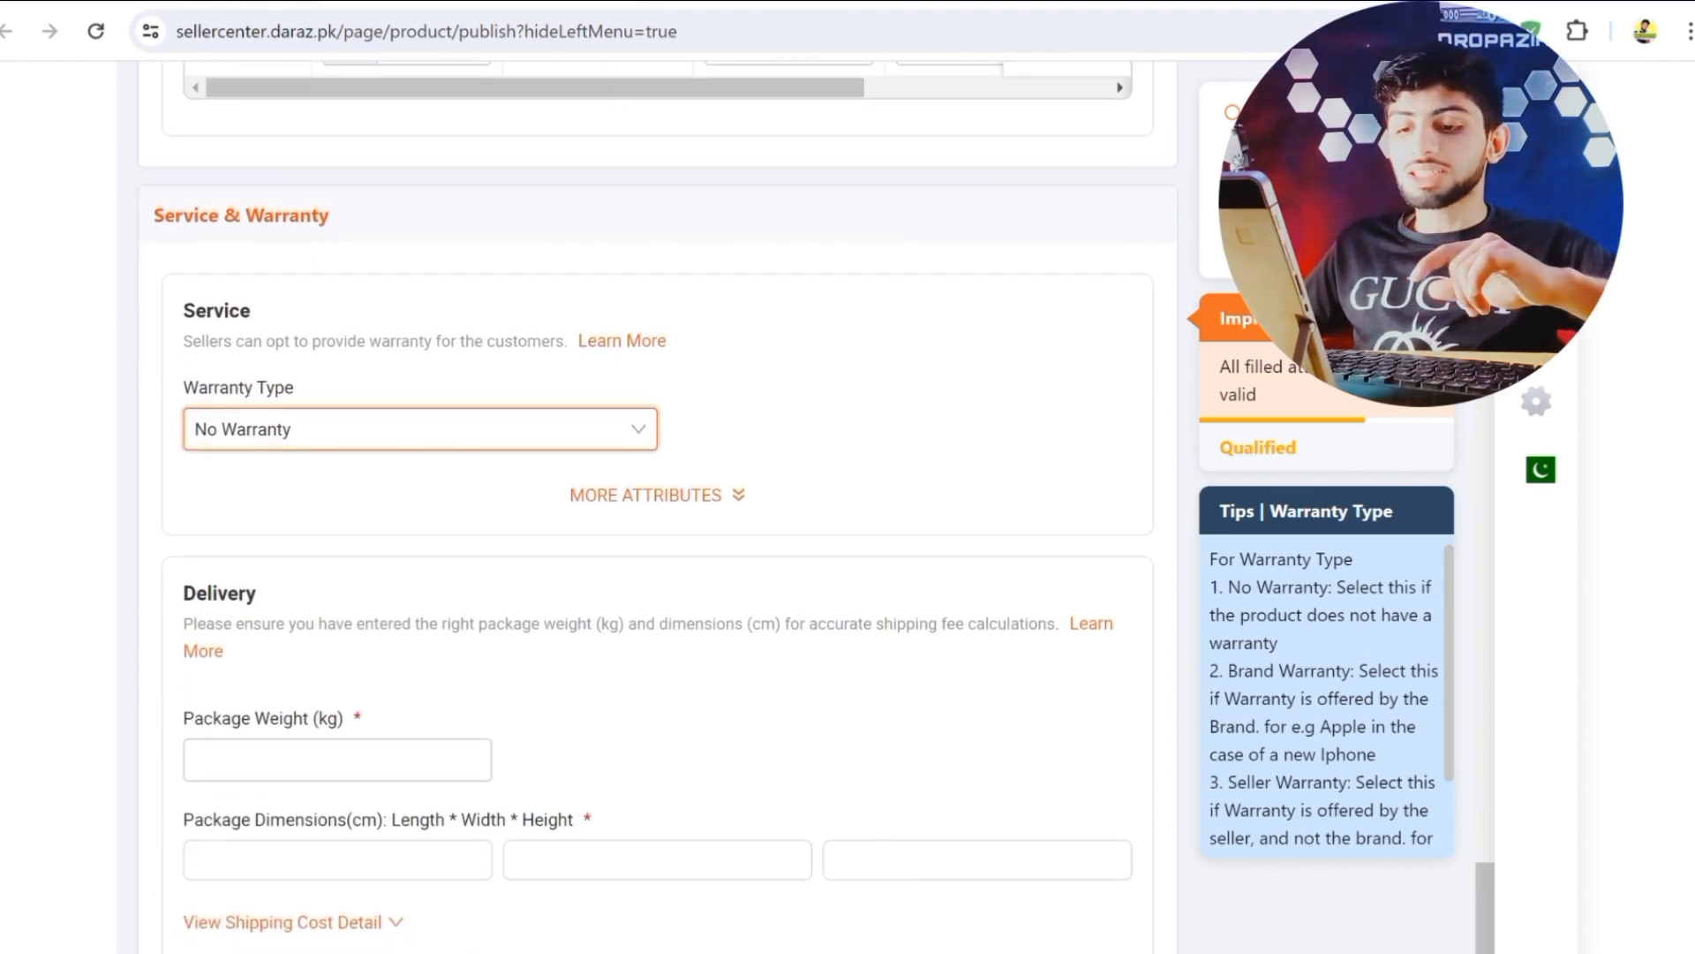
left_click(288, 768)
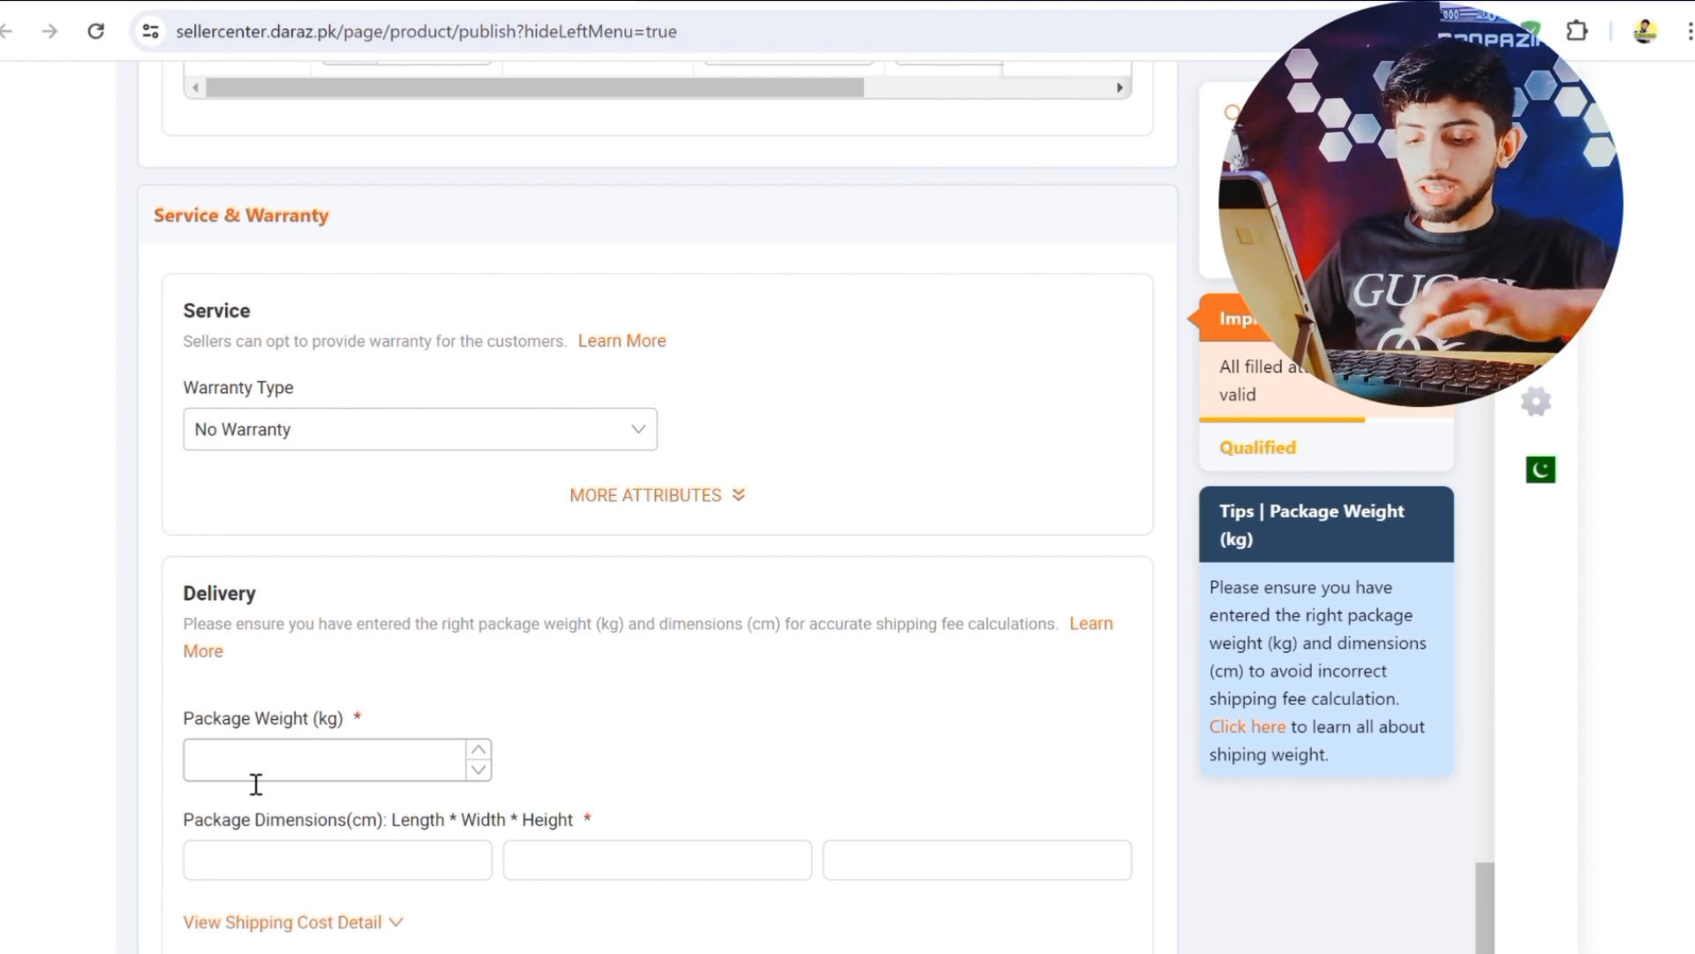
type(".")
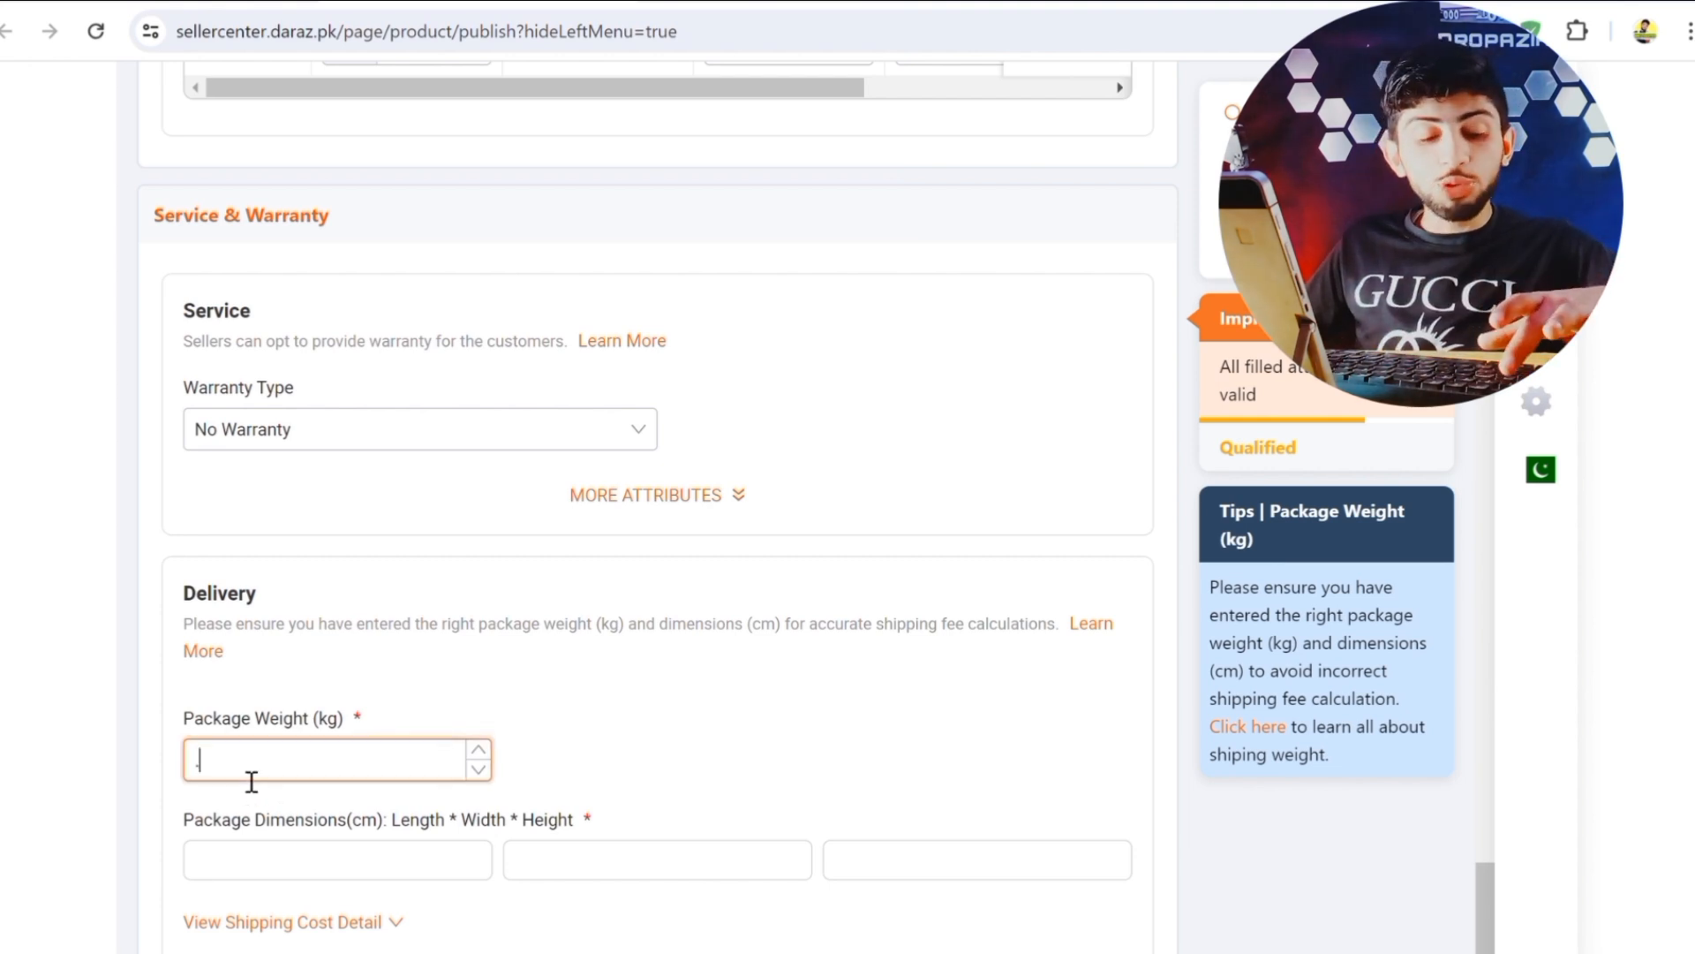
type("1")
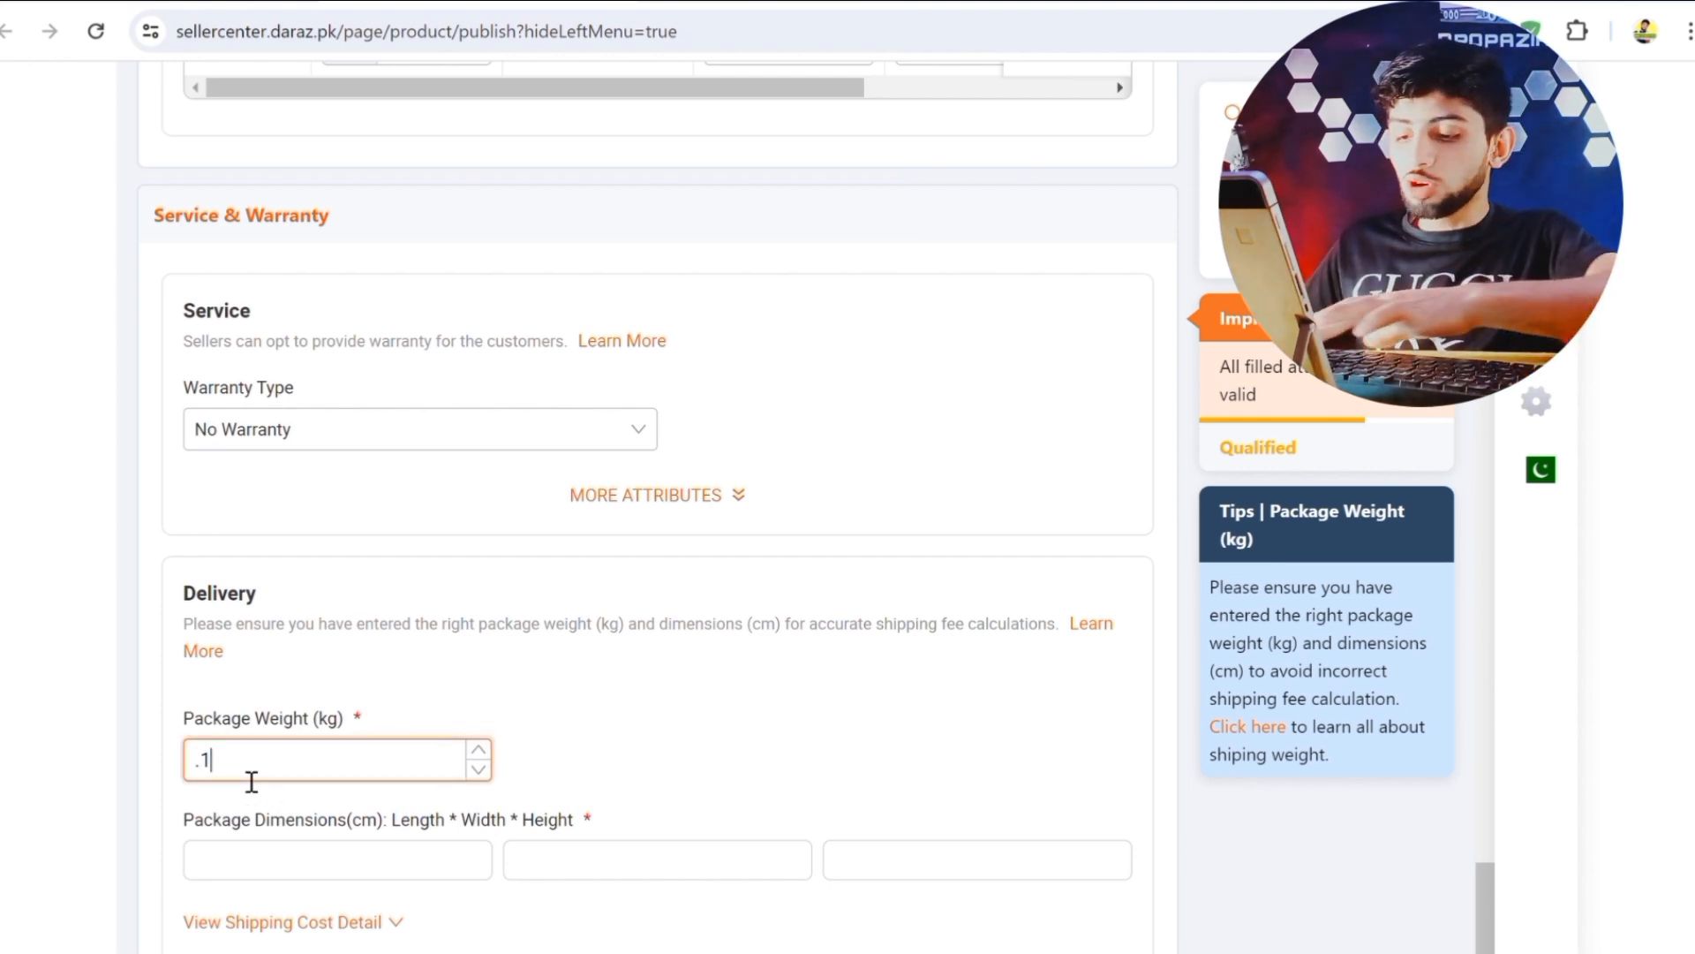
key("BackSpace")
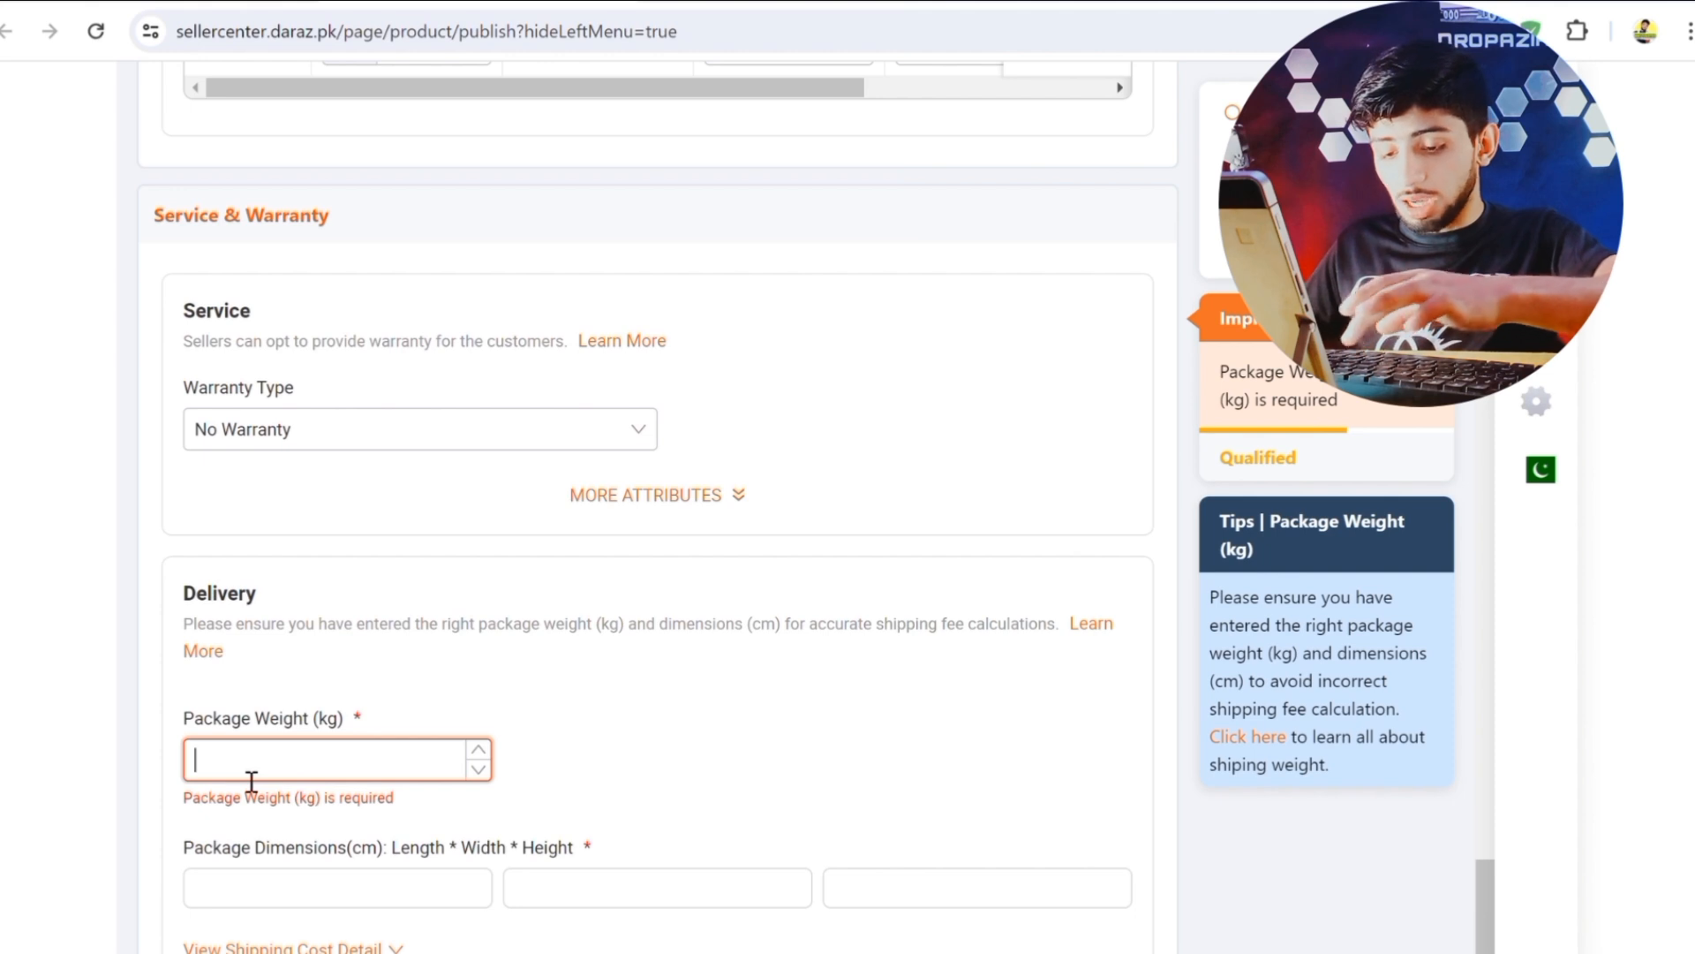
type("0.")
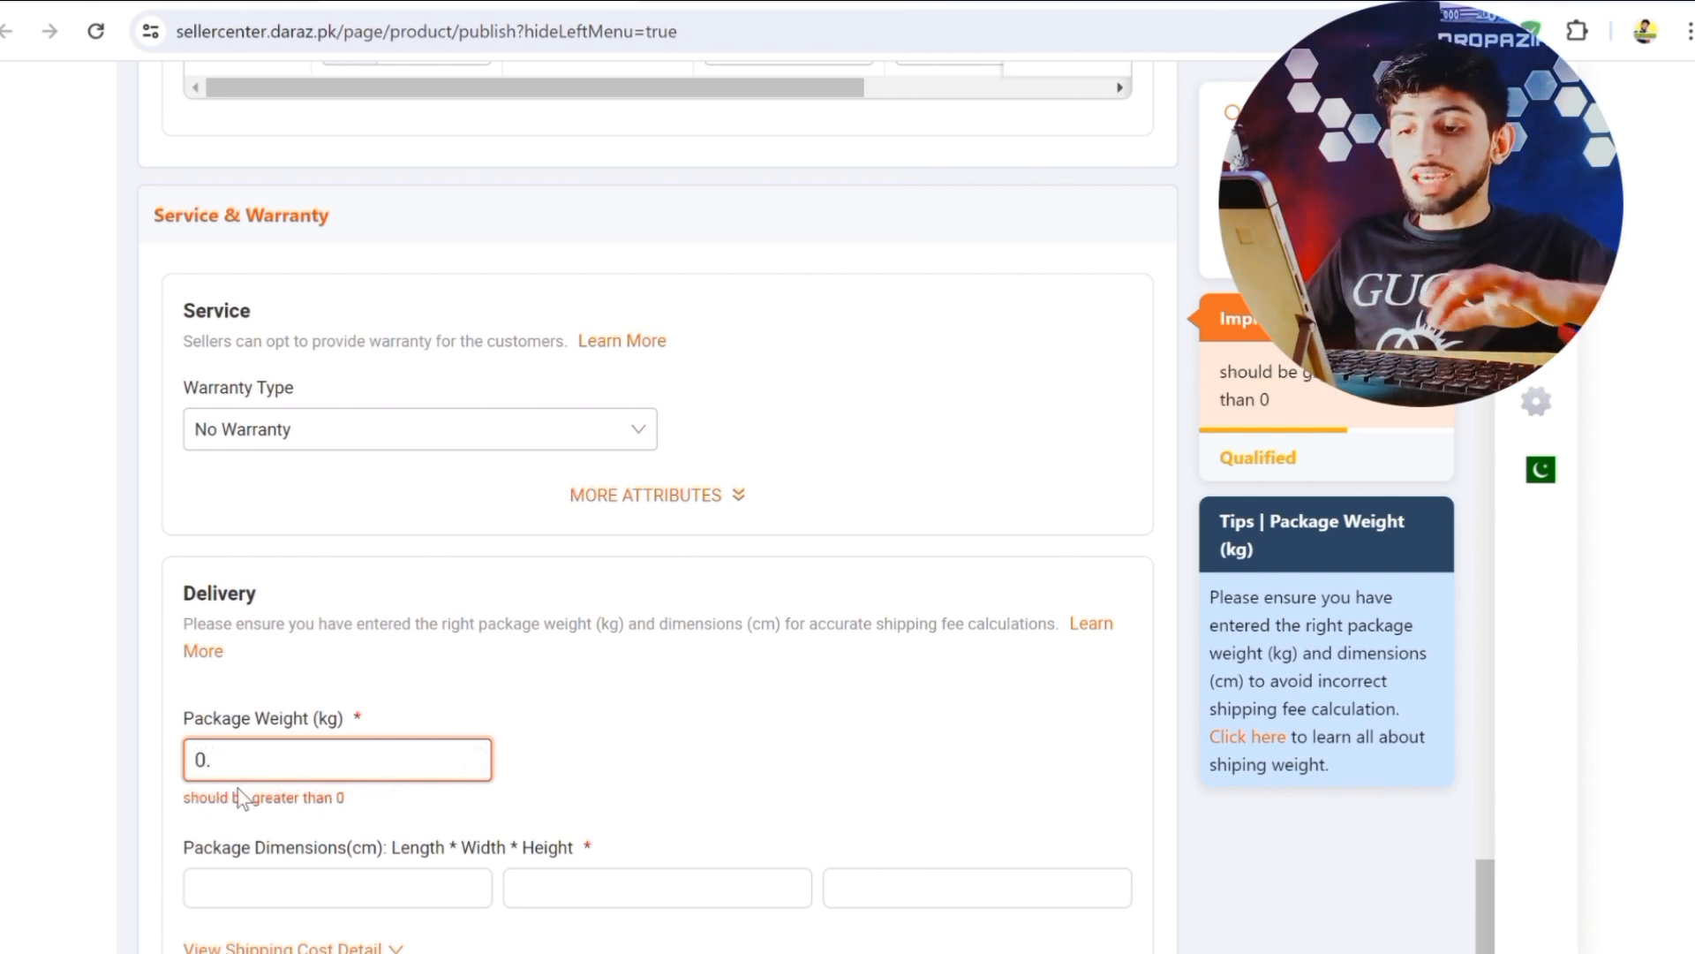
type("1")
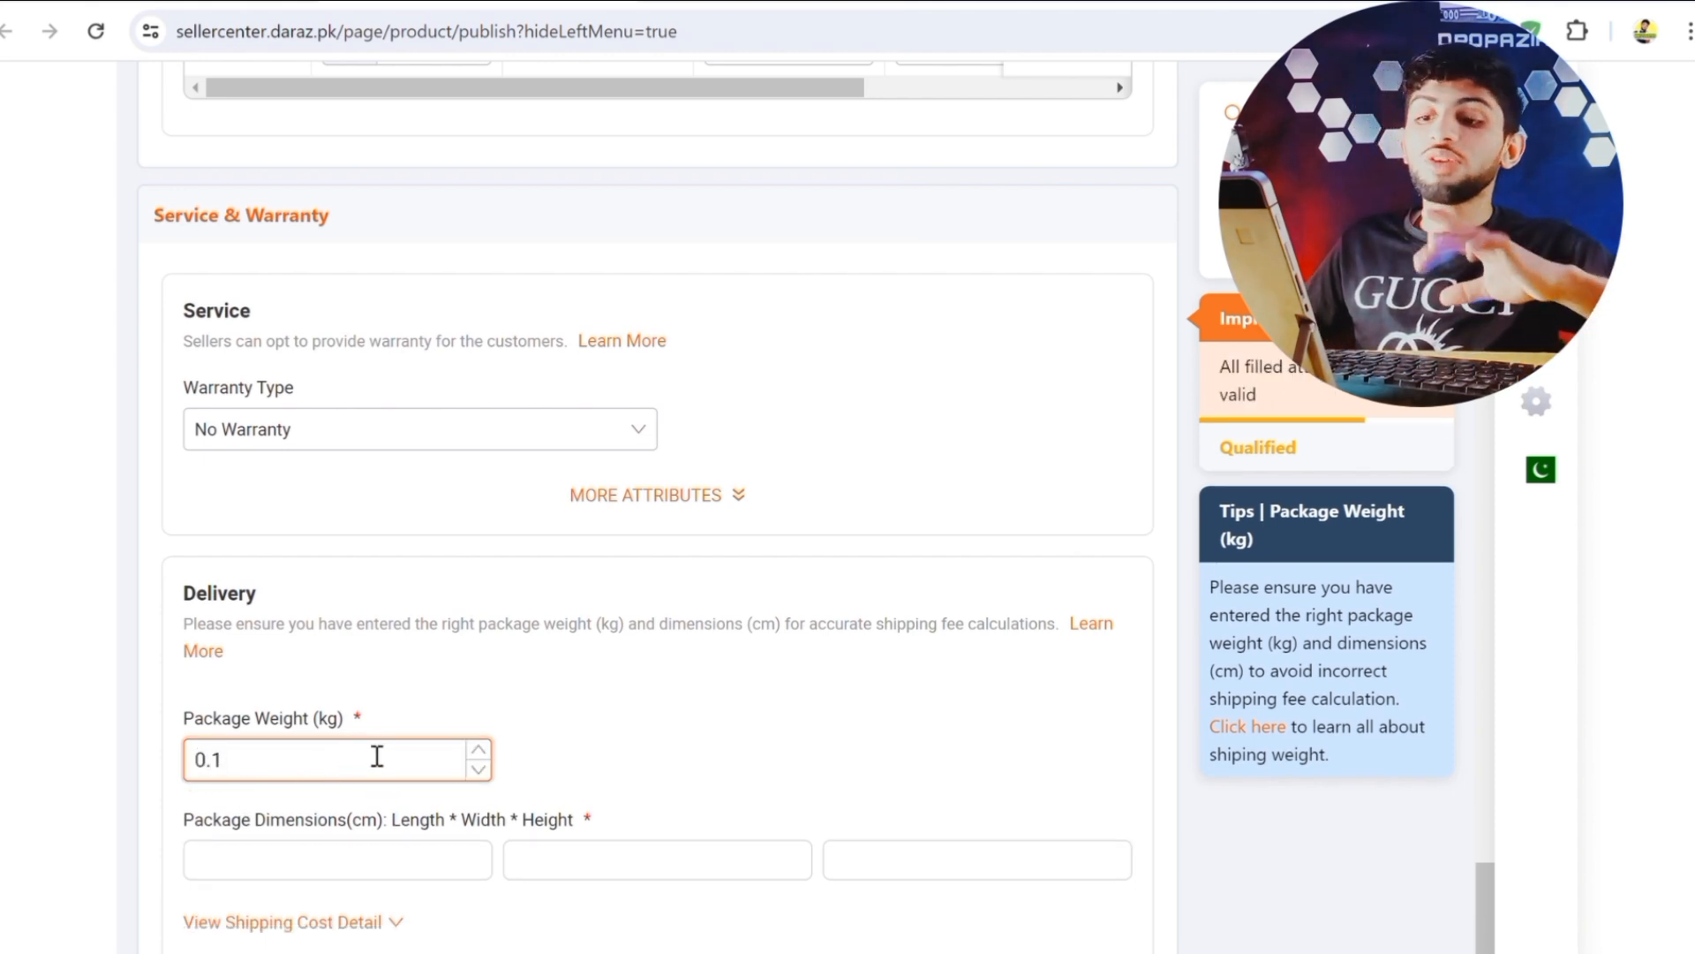
Set the package dimensions to 11.00 cm length, 51.00 cm width and 1.00 cm height.
left_click(328, 876)
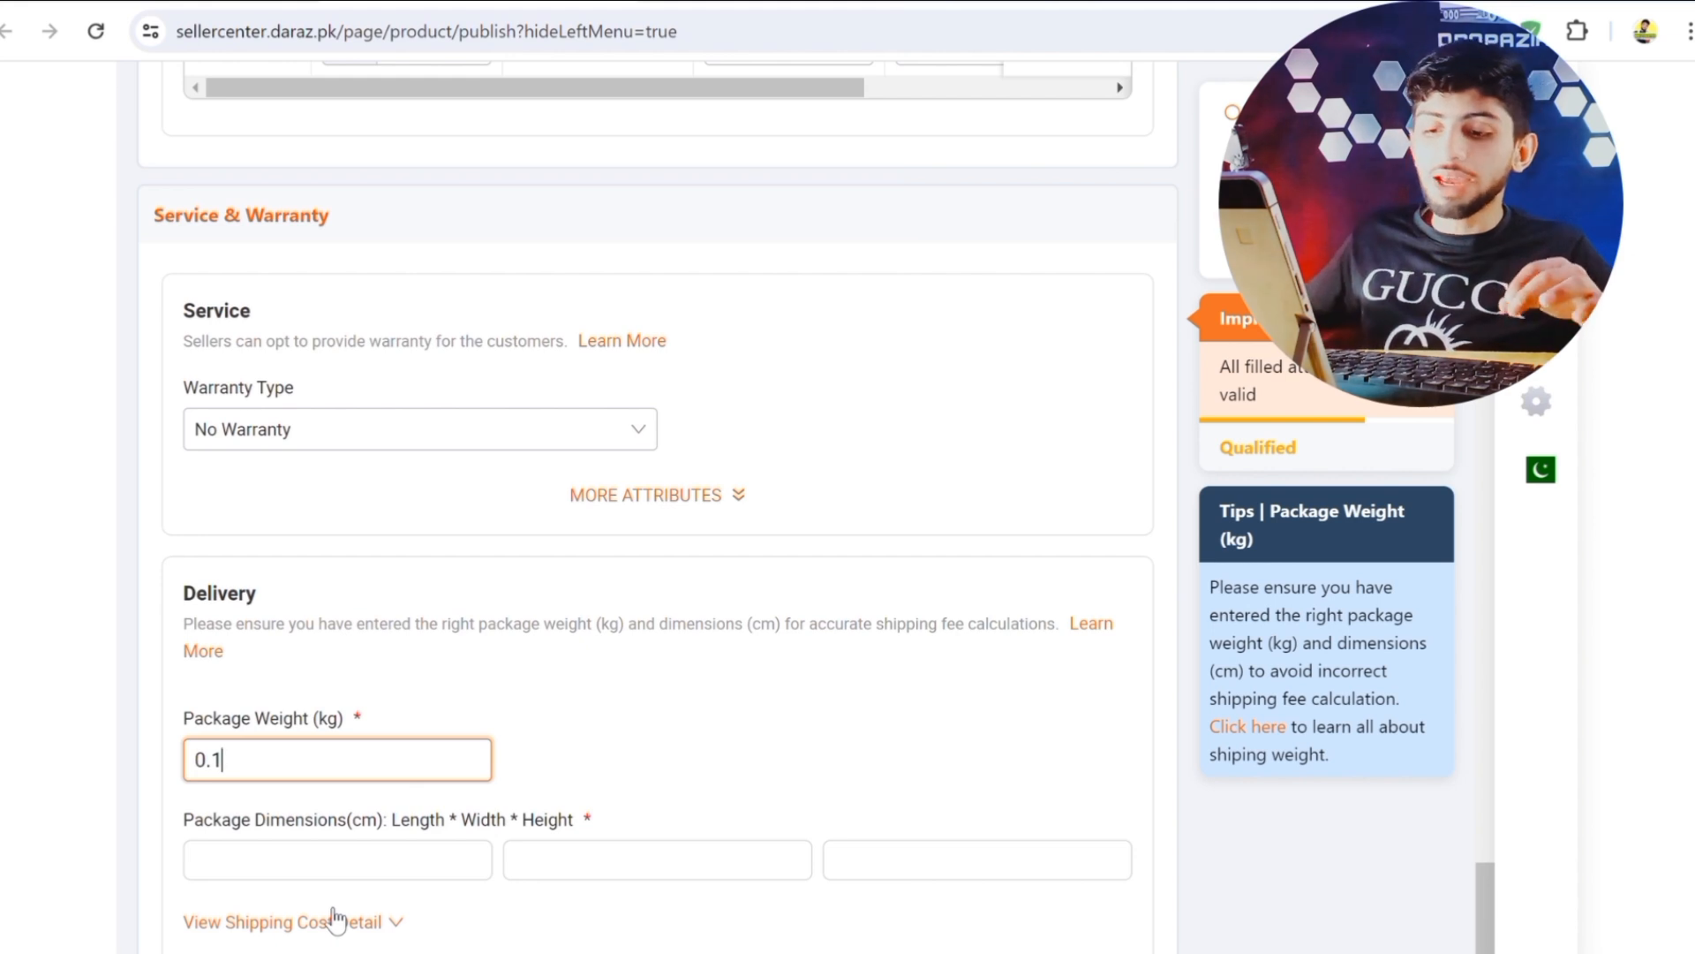
left_click(273, 874)
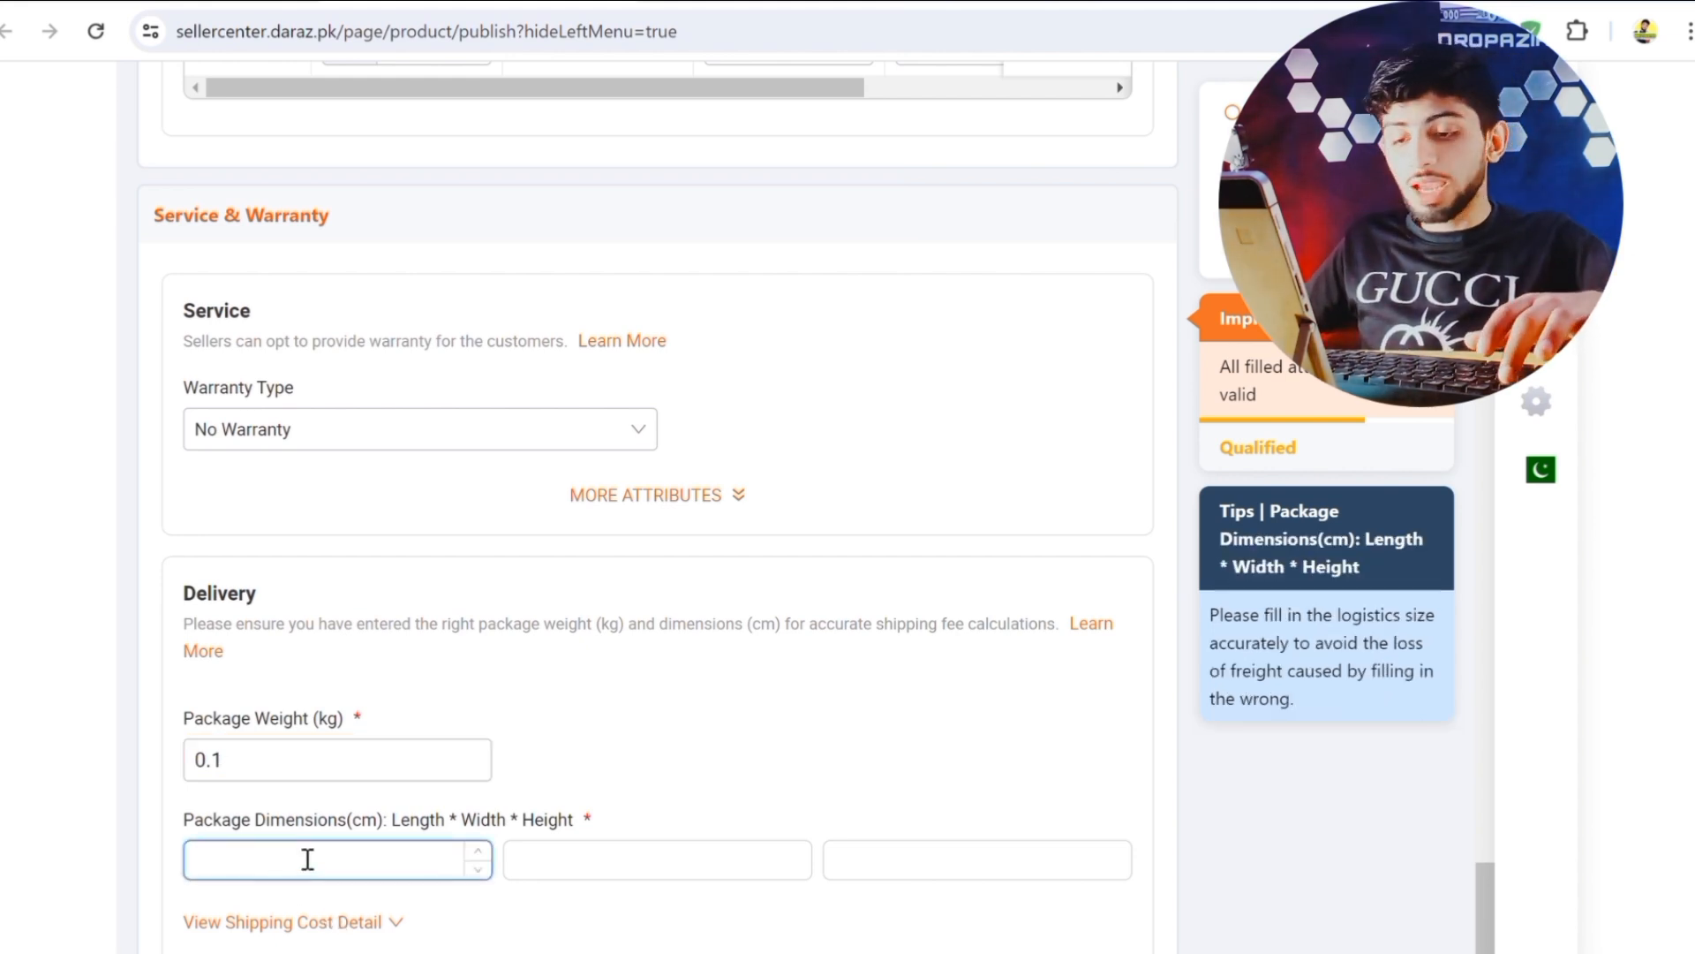
type("11")
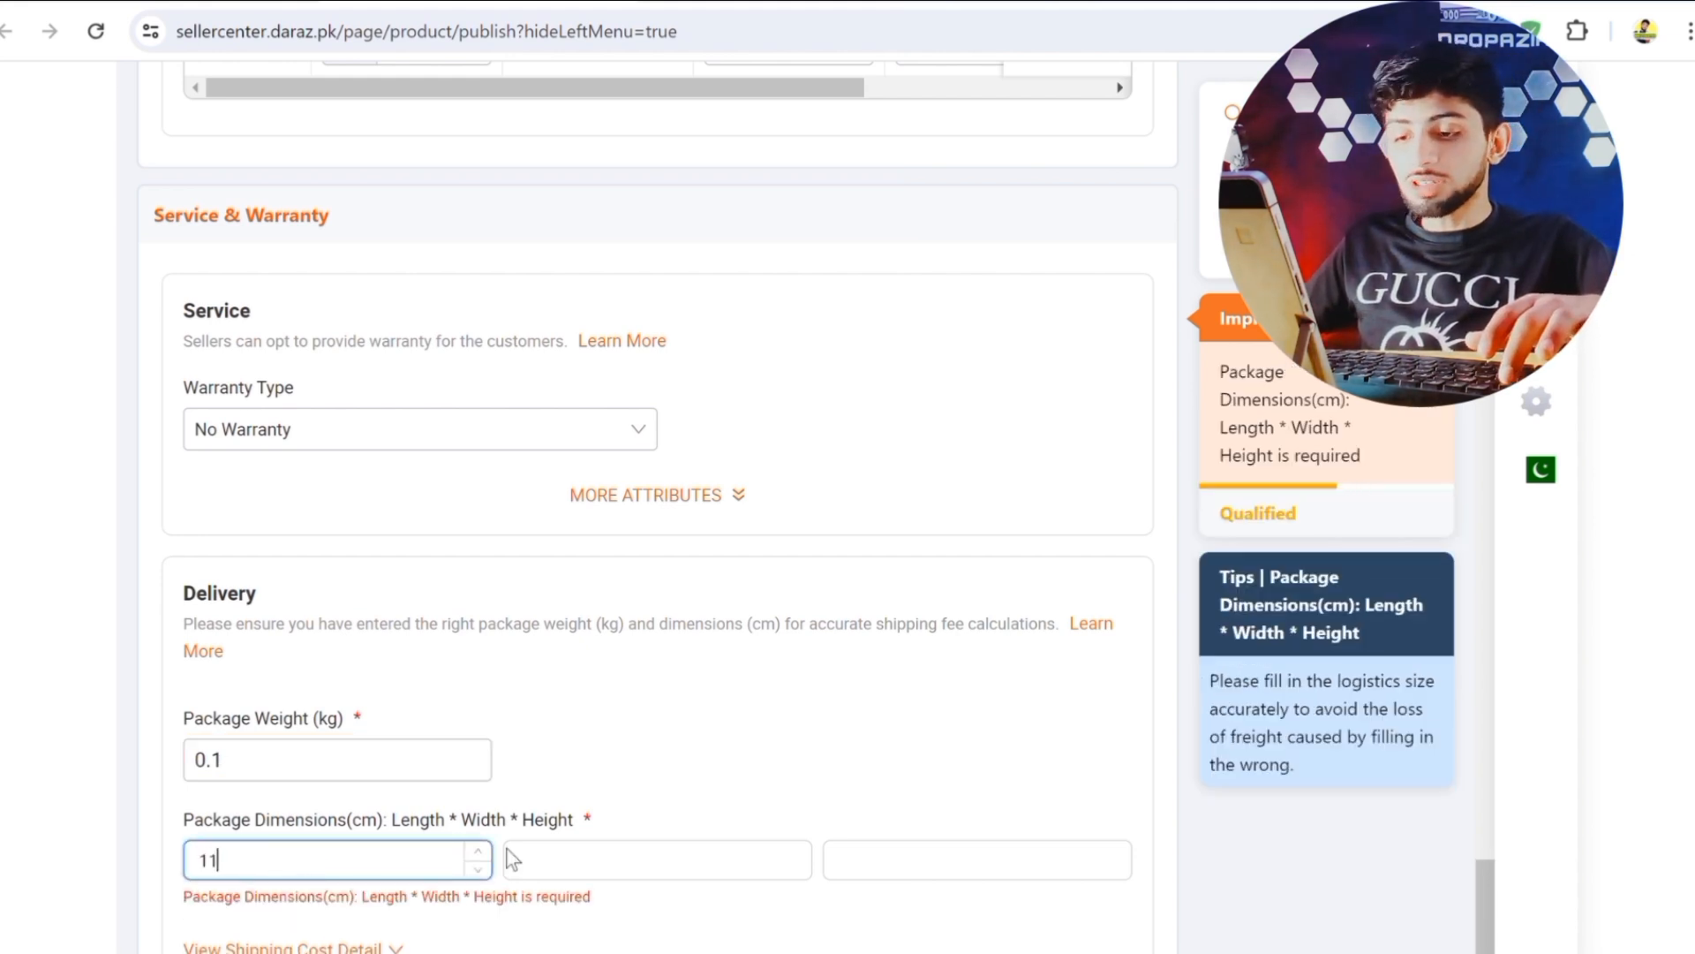
left_click(570, 873)
type("5")
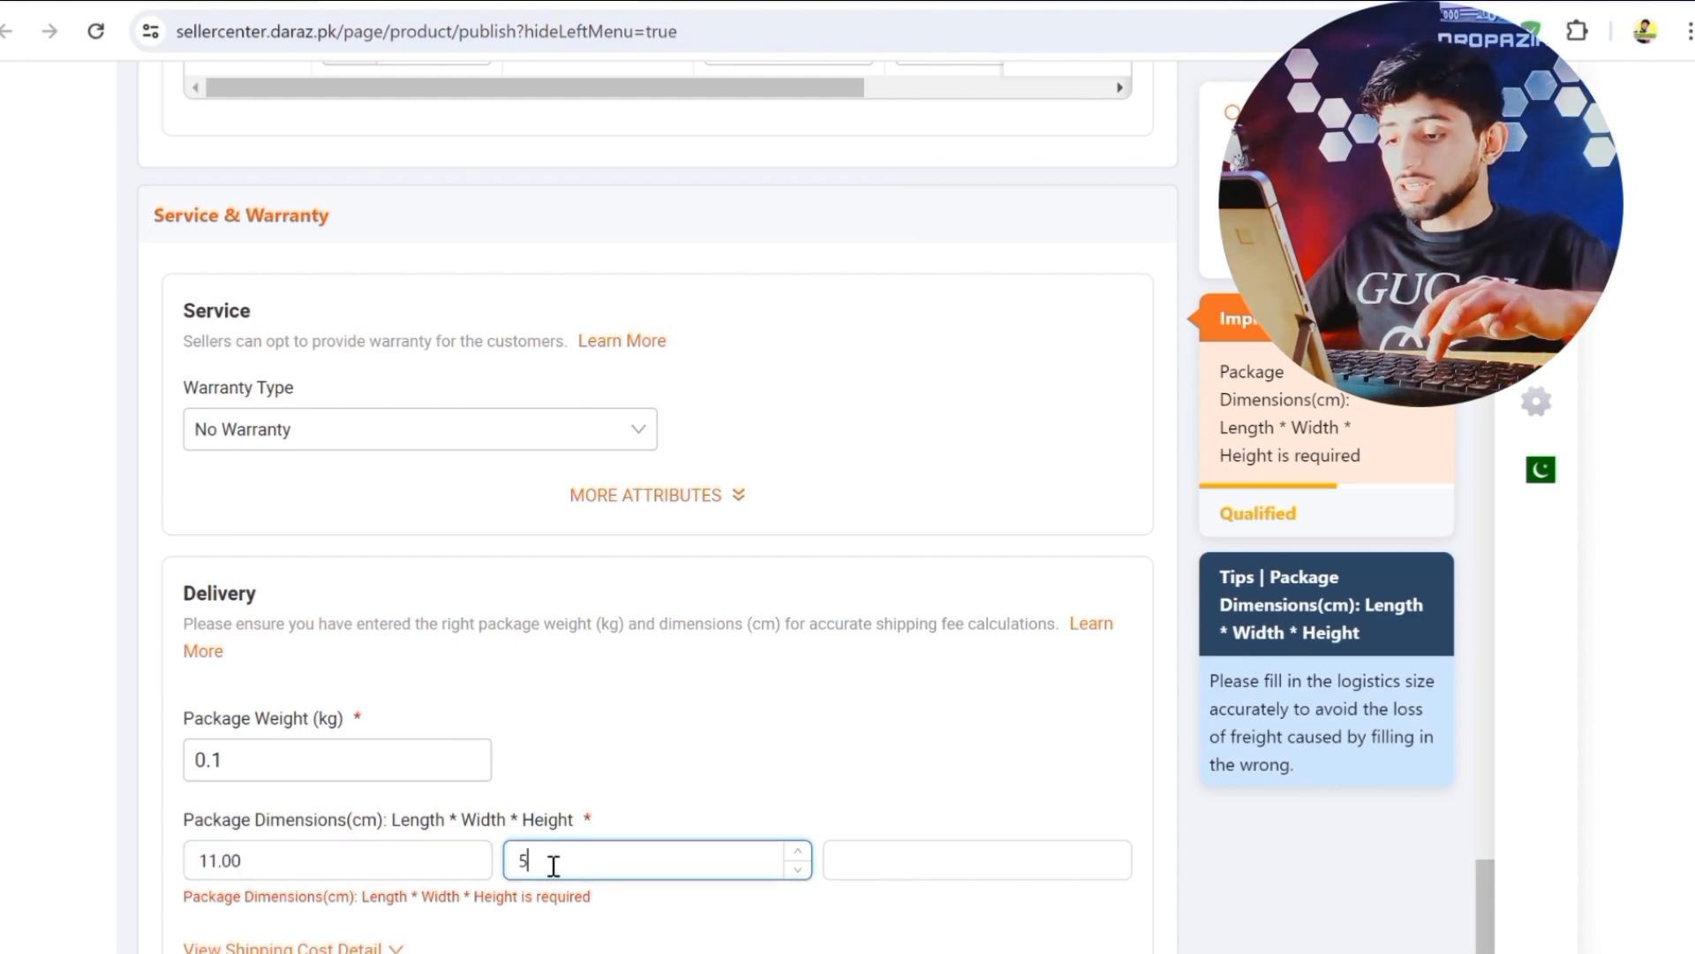
type("1")
left_click(859, 873)
type("1.001")
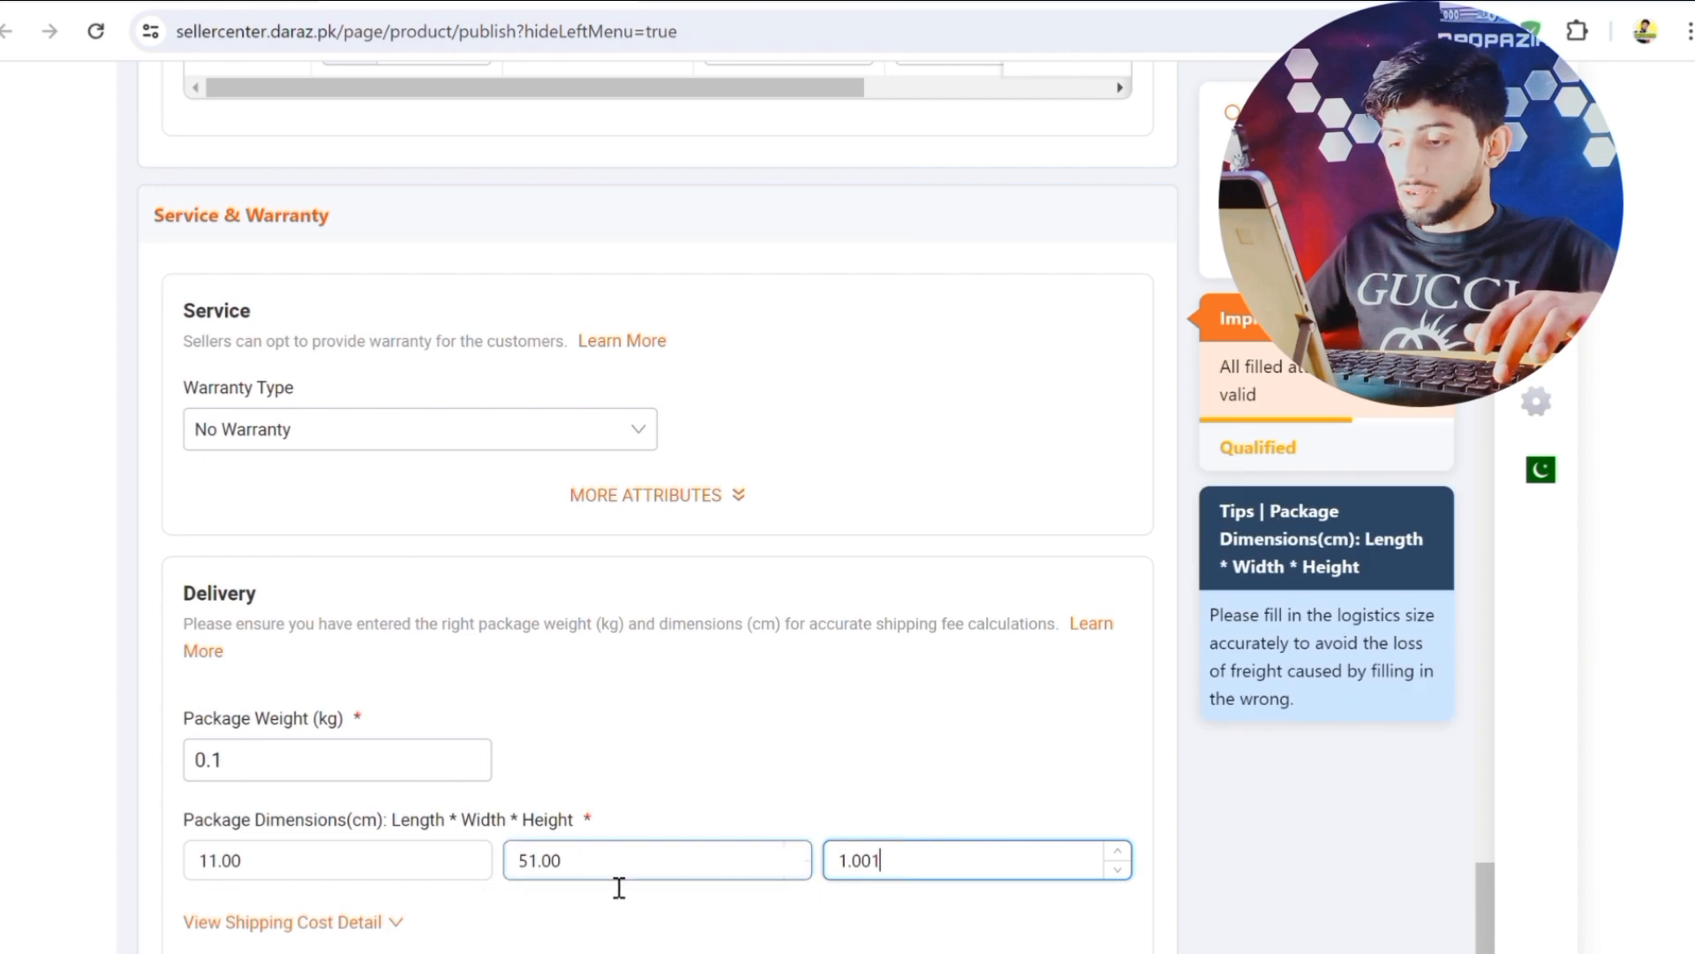
scroll(883, 807, "down", 2)
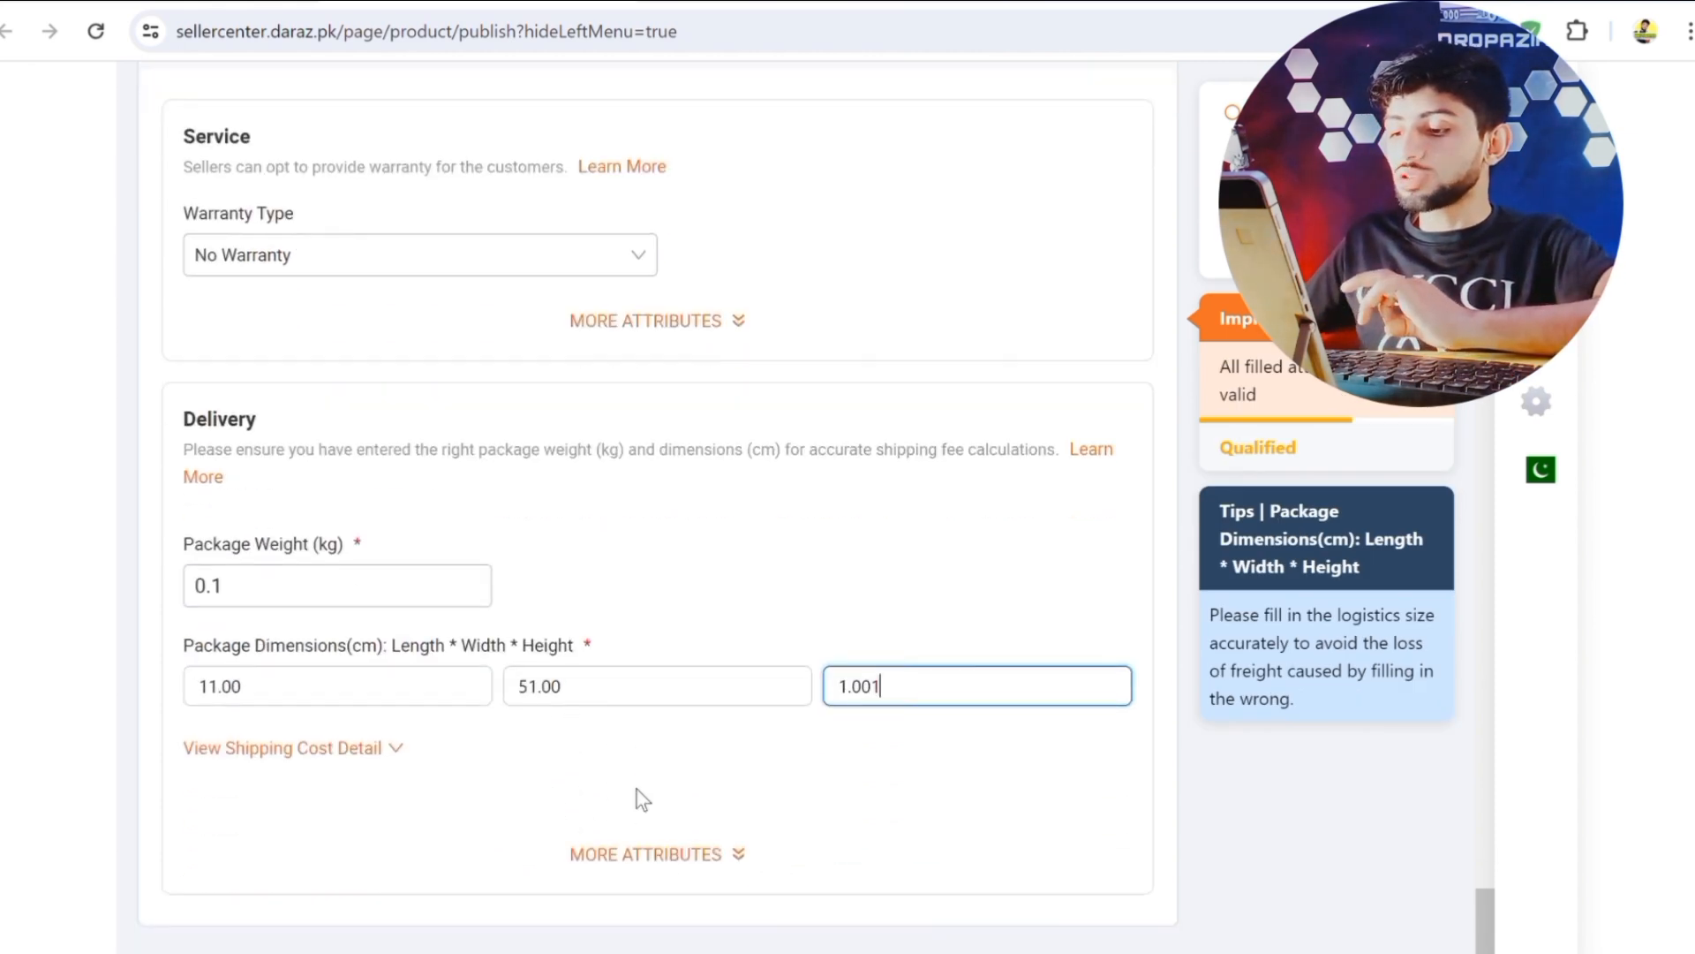
left_click(887, 804)
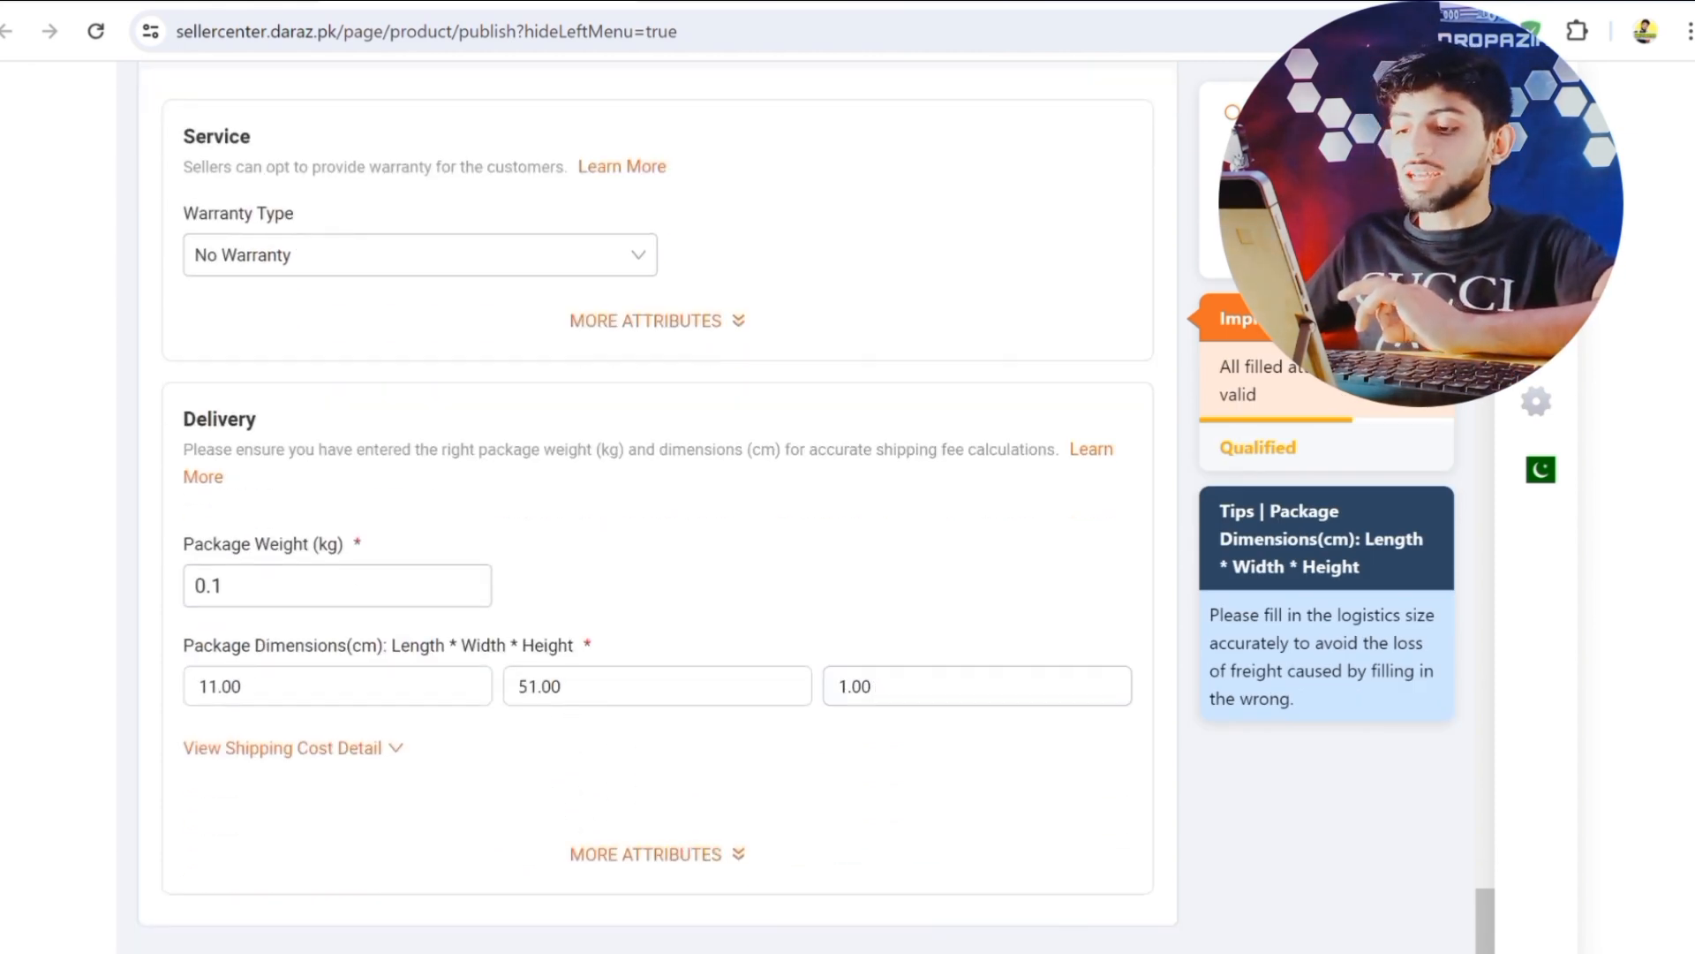